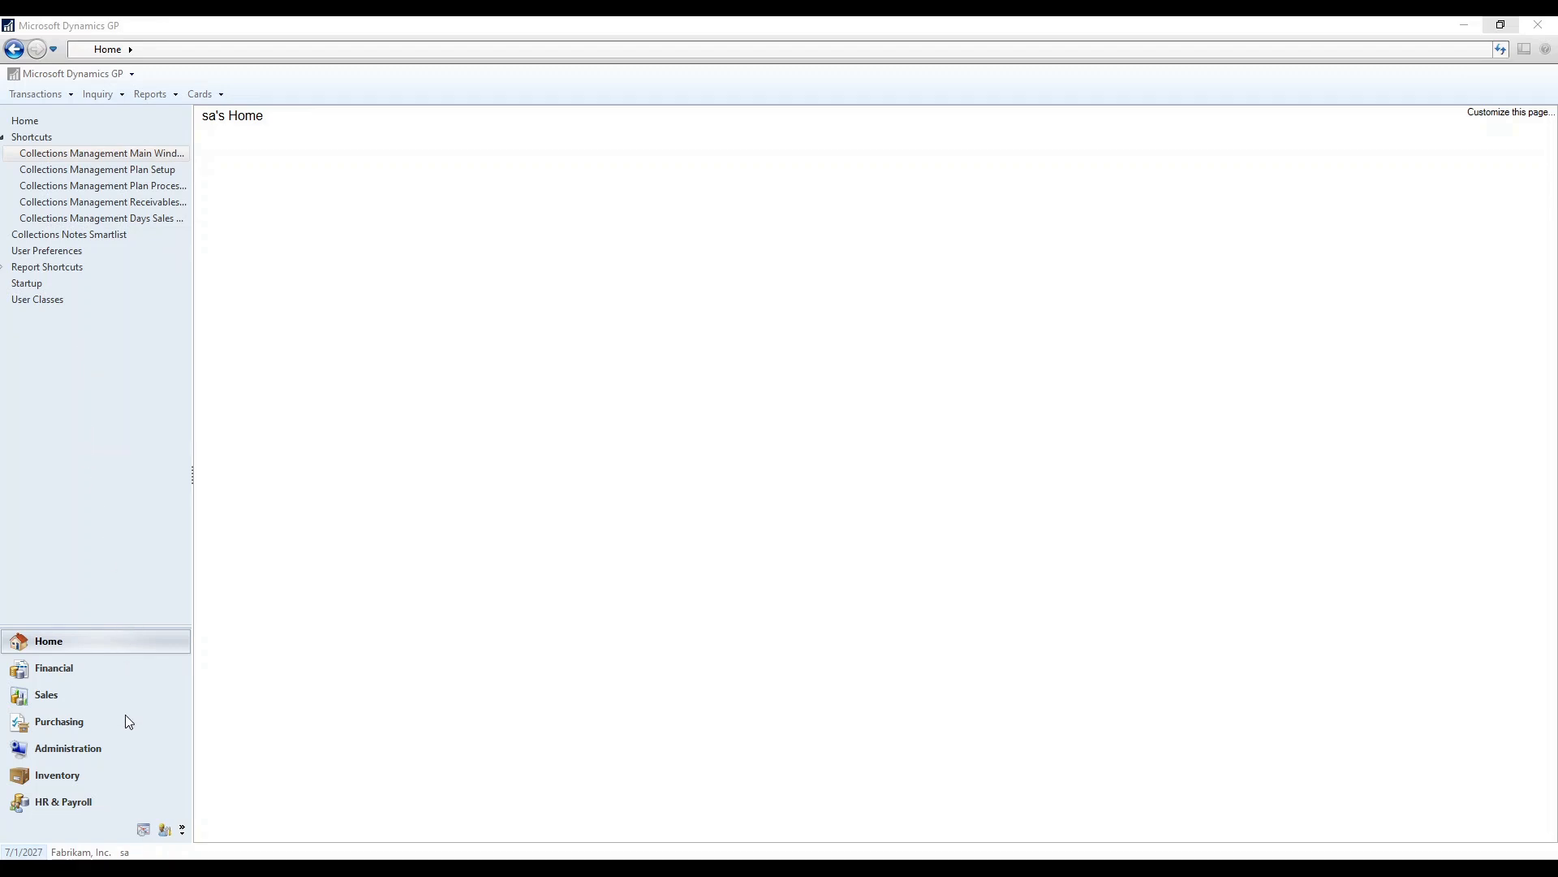
Open the Collections Management Main Window from the home shortcuts and place it centrally on the home page.
{"action": "left_click", "coordinate": [101, 694]}
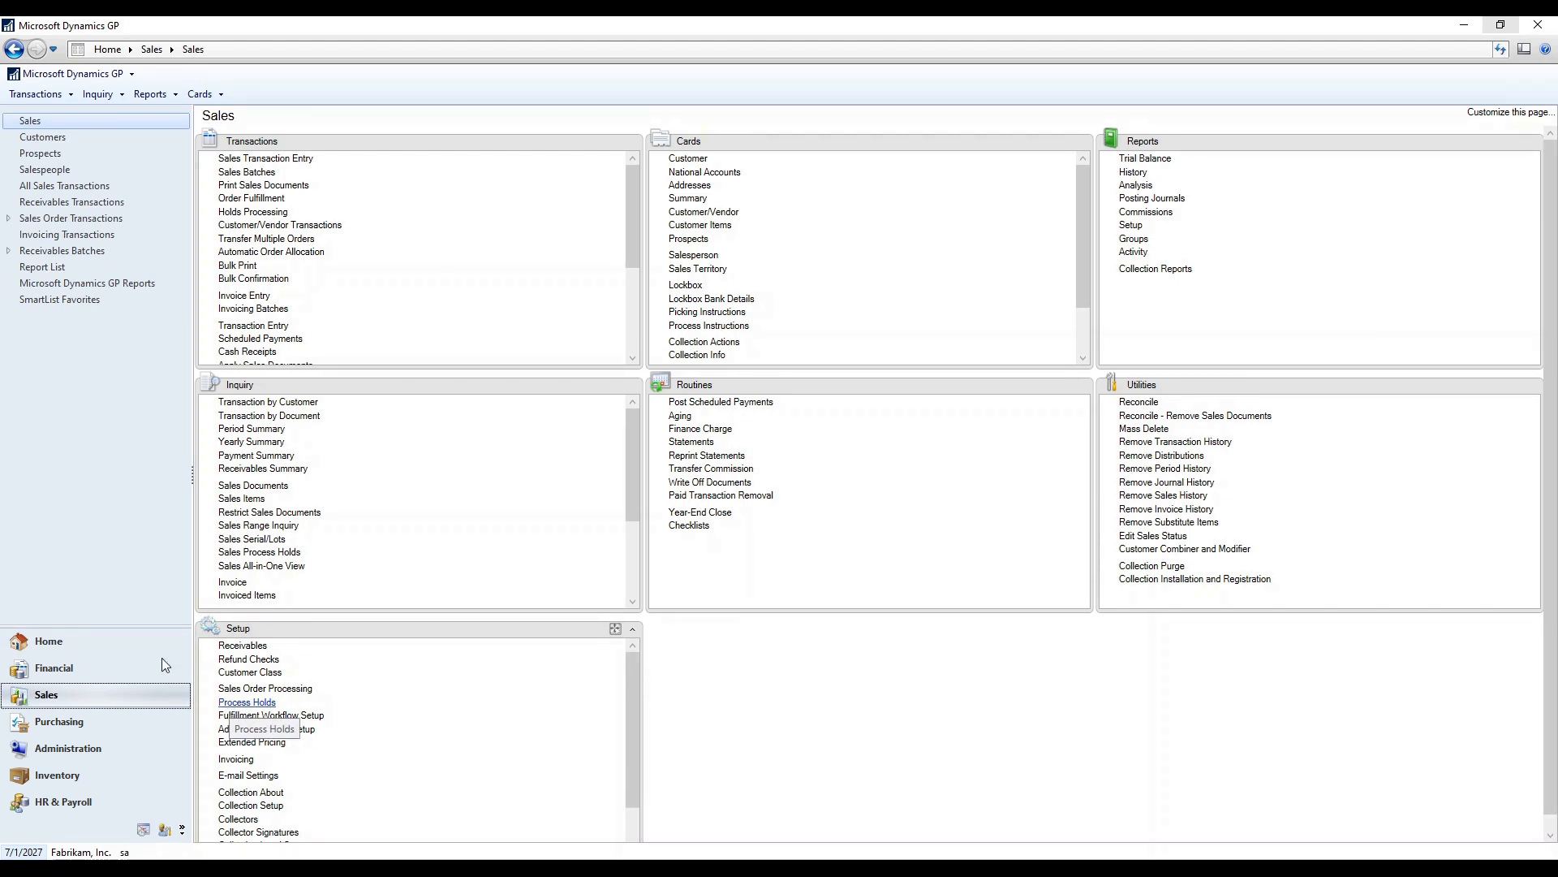
{"action": "left_click", "coordinate": [66, 641]}
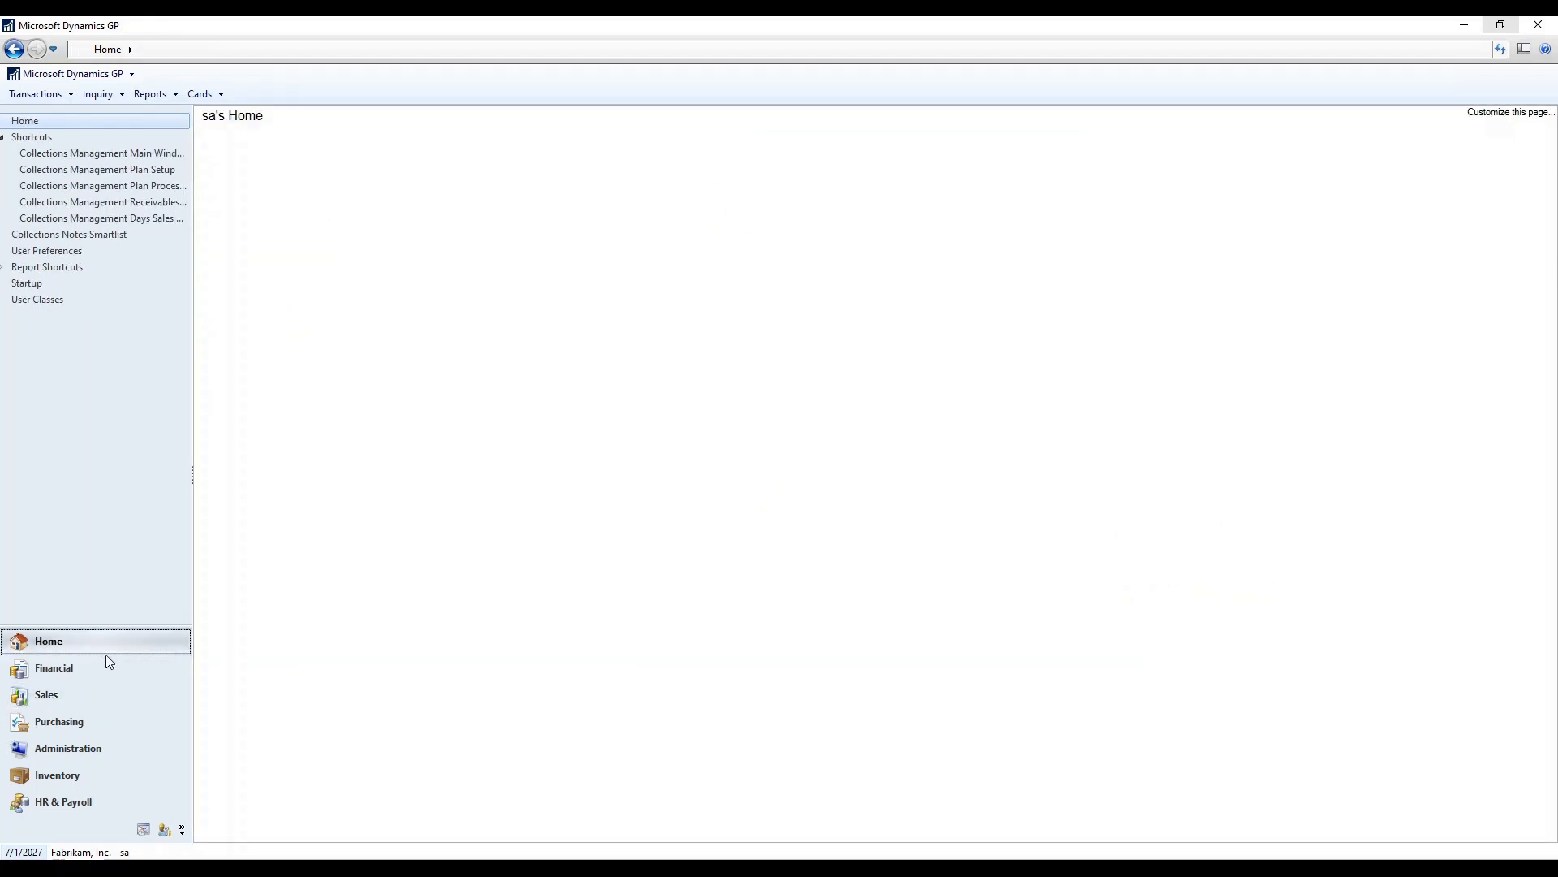
{"action": "left_click", "coordinate": [171, 155]}
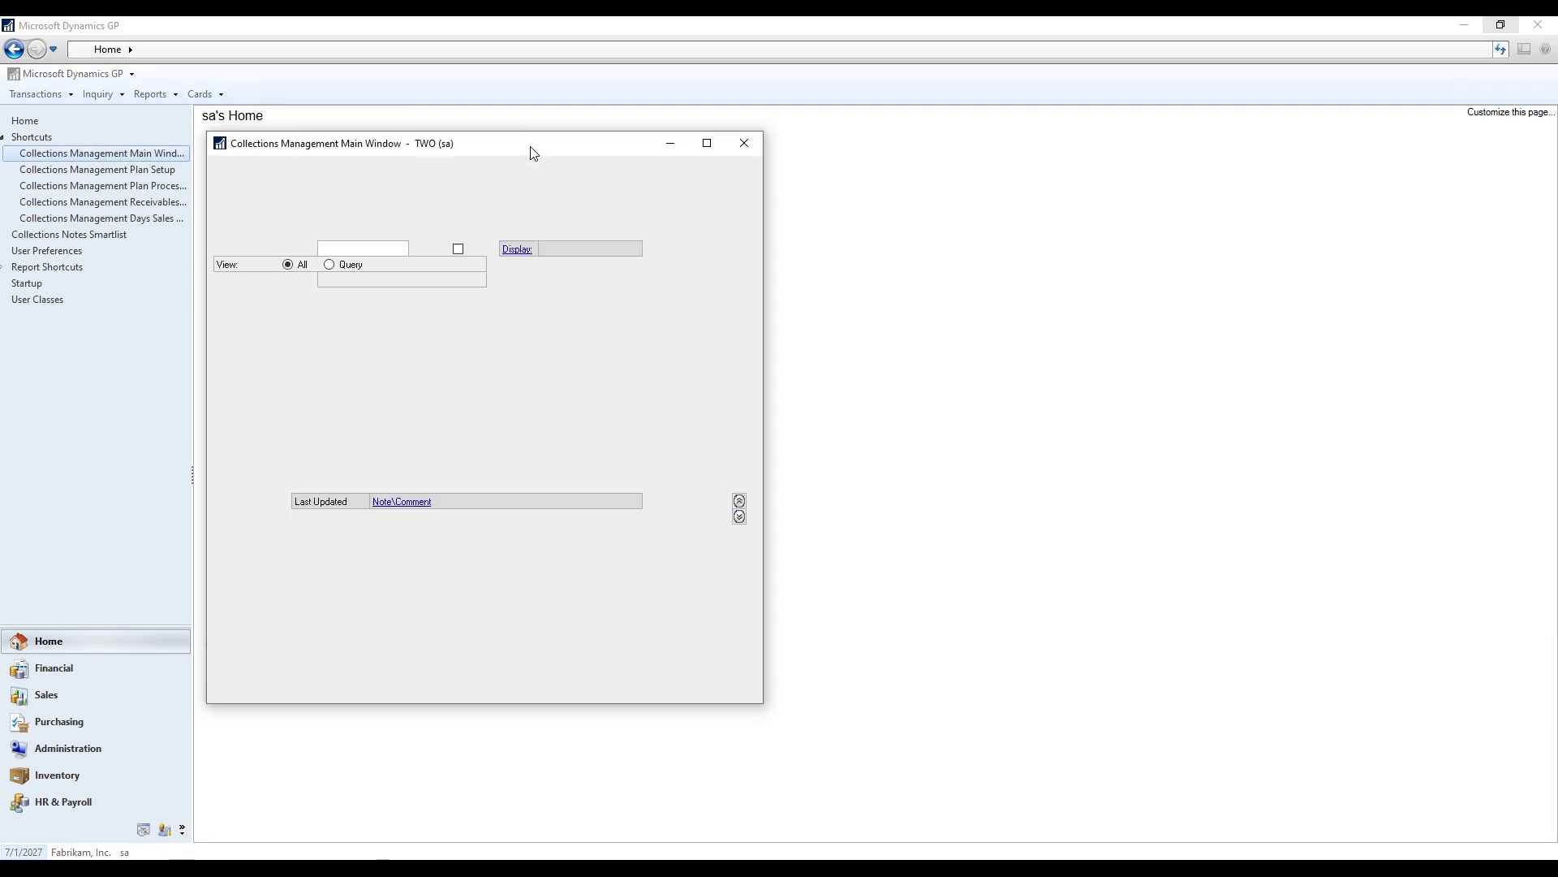
{"action": "left_click_drag", "start_coordinate": [533, 151], "coordinate": [770, 126]}
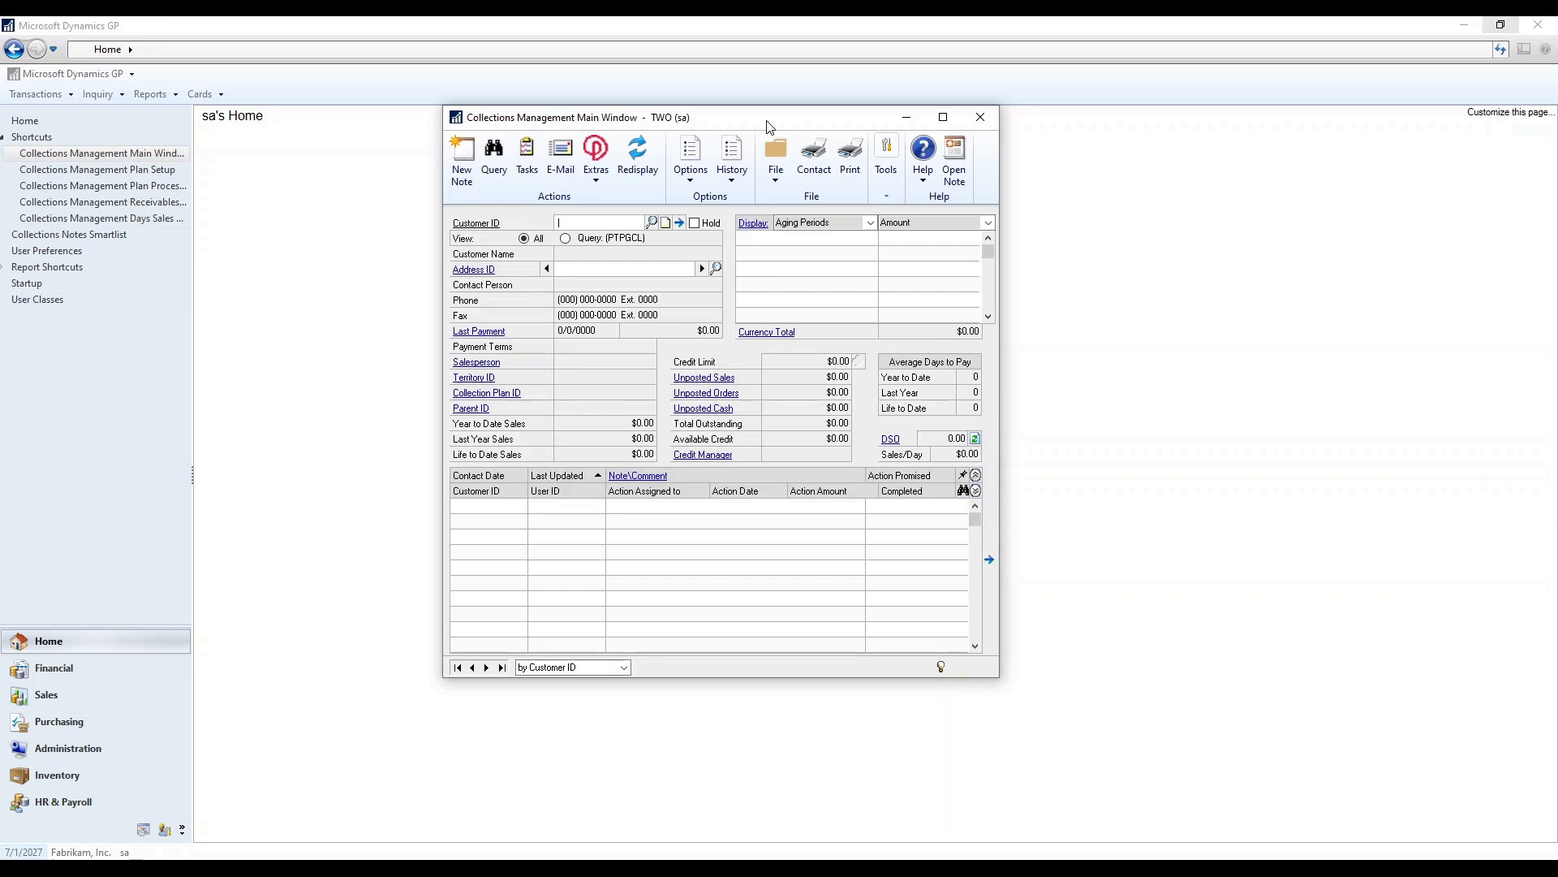
Load the customer Aaron Fitz Electrical from the customer lookup and browse its addresses, returning to PRIMARY.
{"action": "left_click", "coordinate": [650, 221]}
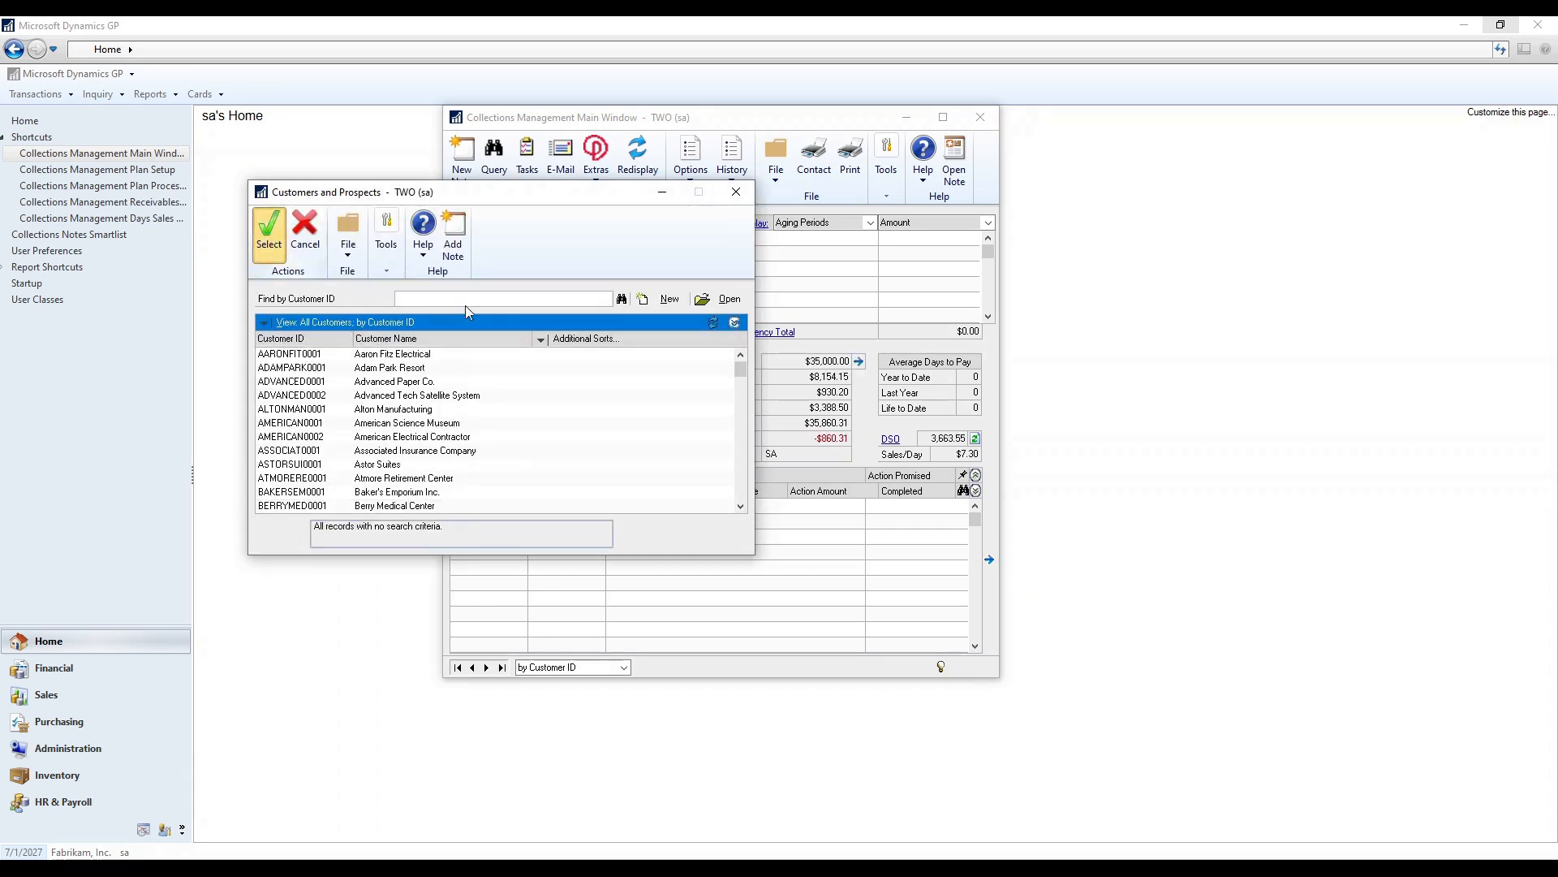
{"action": "key", "text": "Return"}
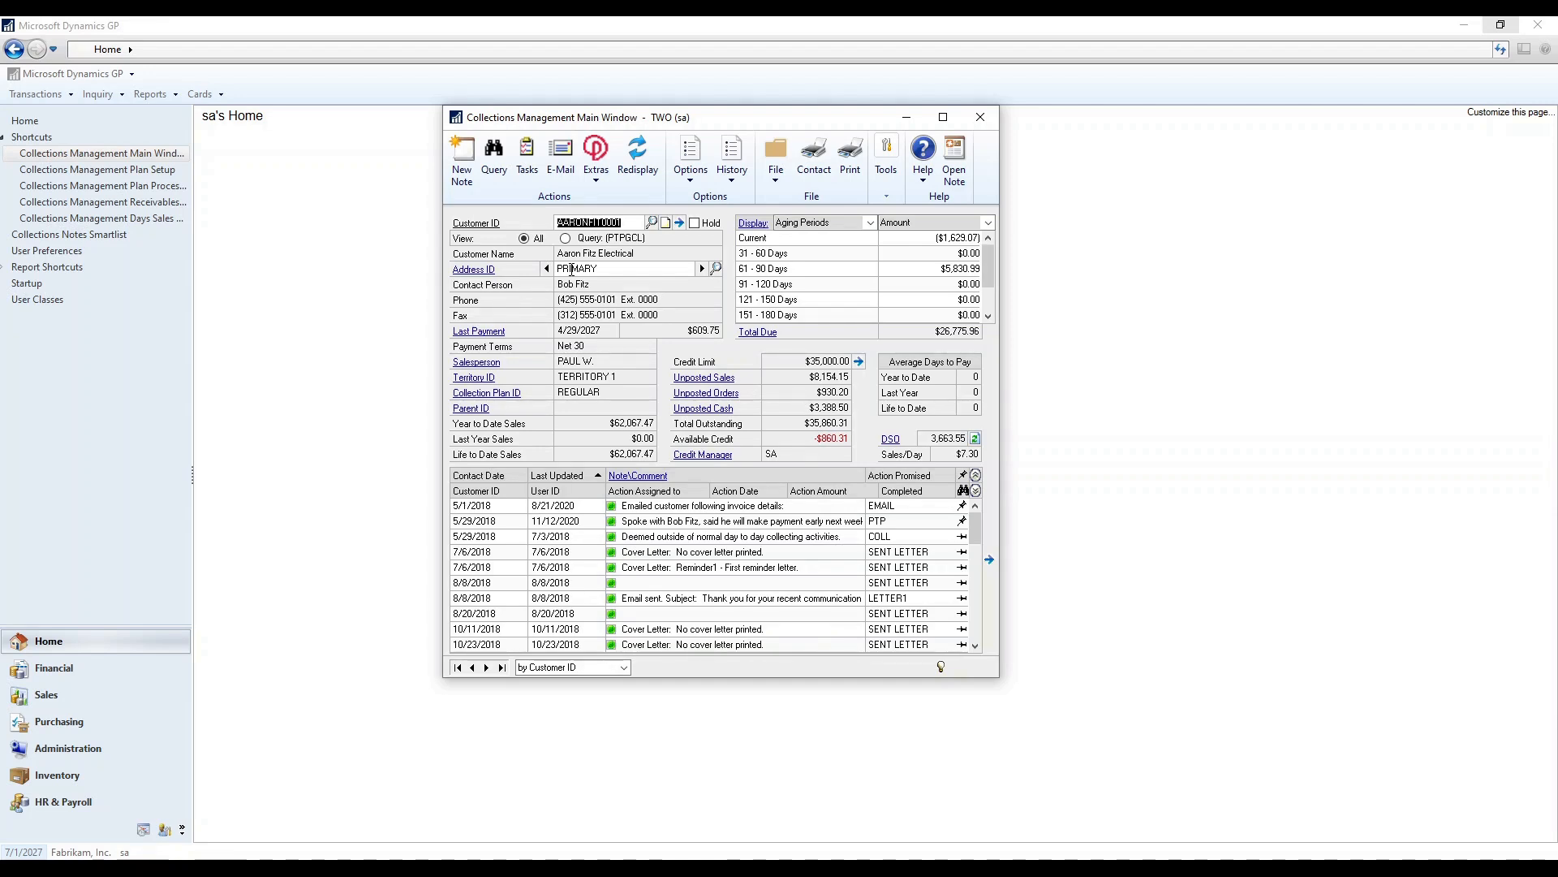
{"action": "left_click", "coordinate": [702, 269]}
{"action": "left_click", "coordinate": [548, 268]}
Review the setup of the customer's assigned collection plan beside the main window and close it.
{"action": "left_click", "coordinate": [519, 394]}
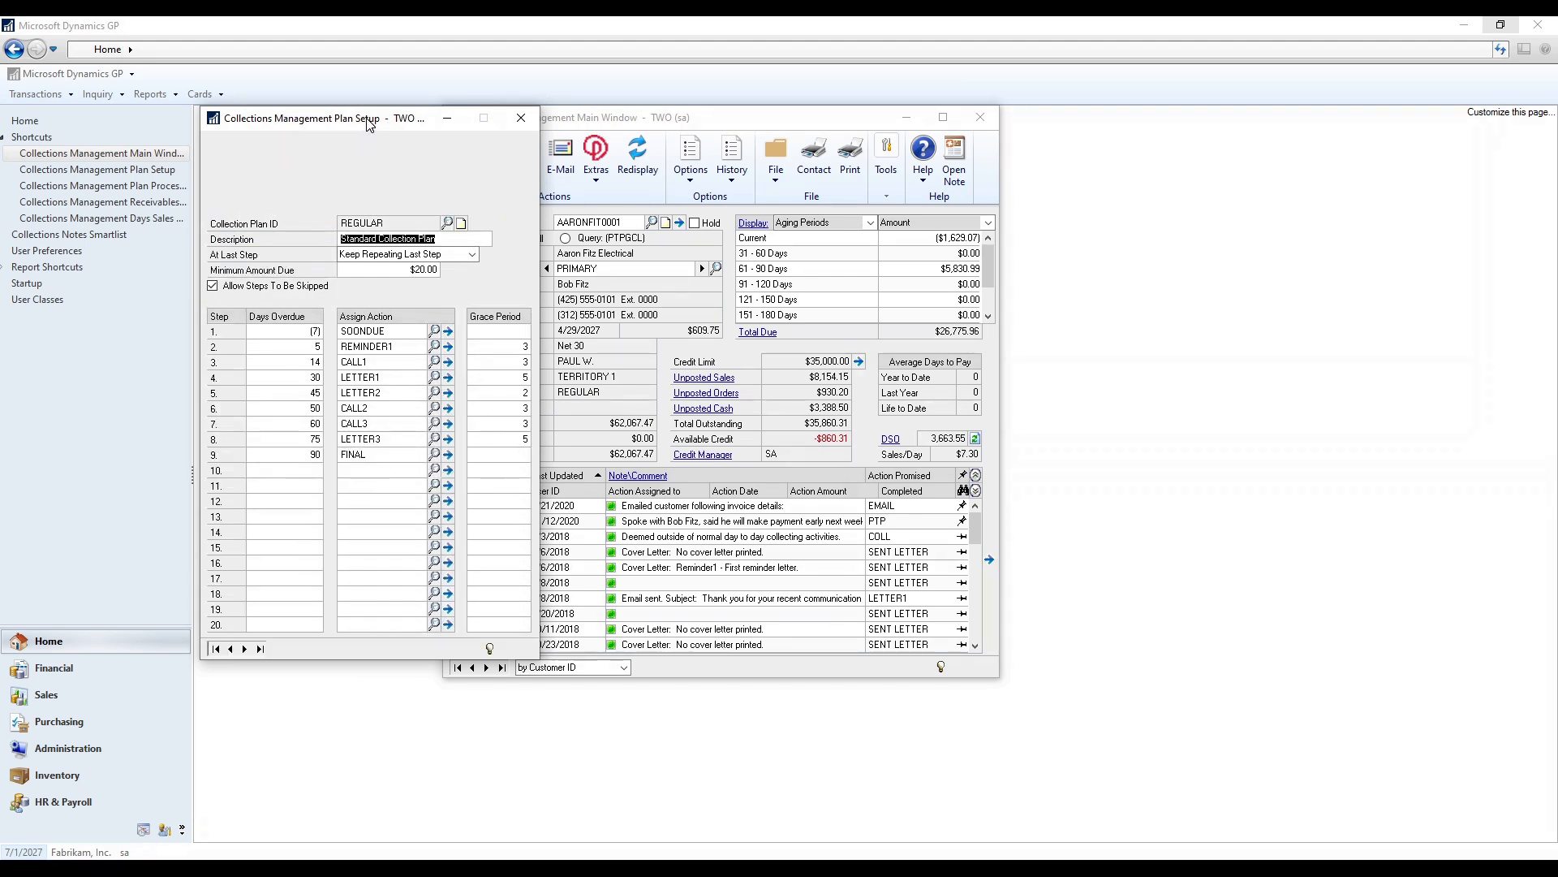
{"action": "left_click_drag", "start_coordinate": [384, 123], "coordinate": [297, 119]}
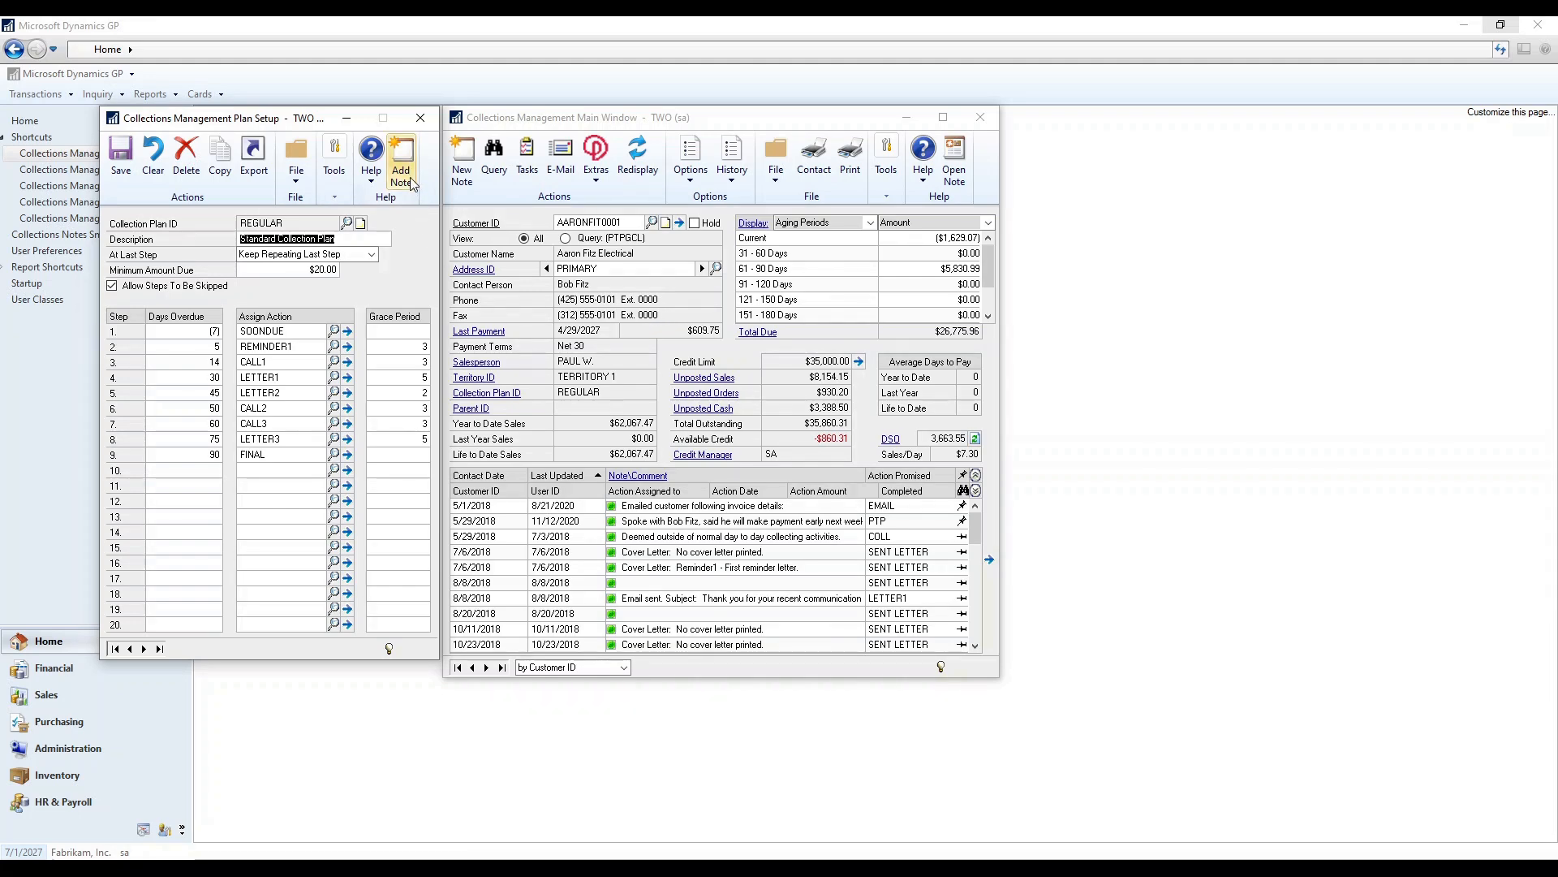
{"action": "left_click", "coordinate": [421, 118]}
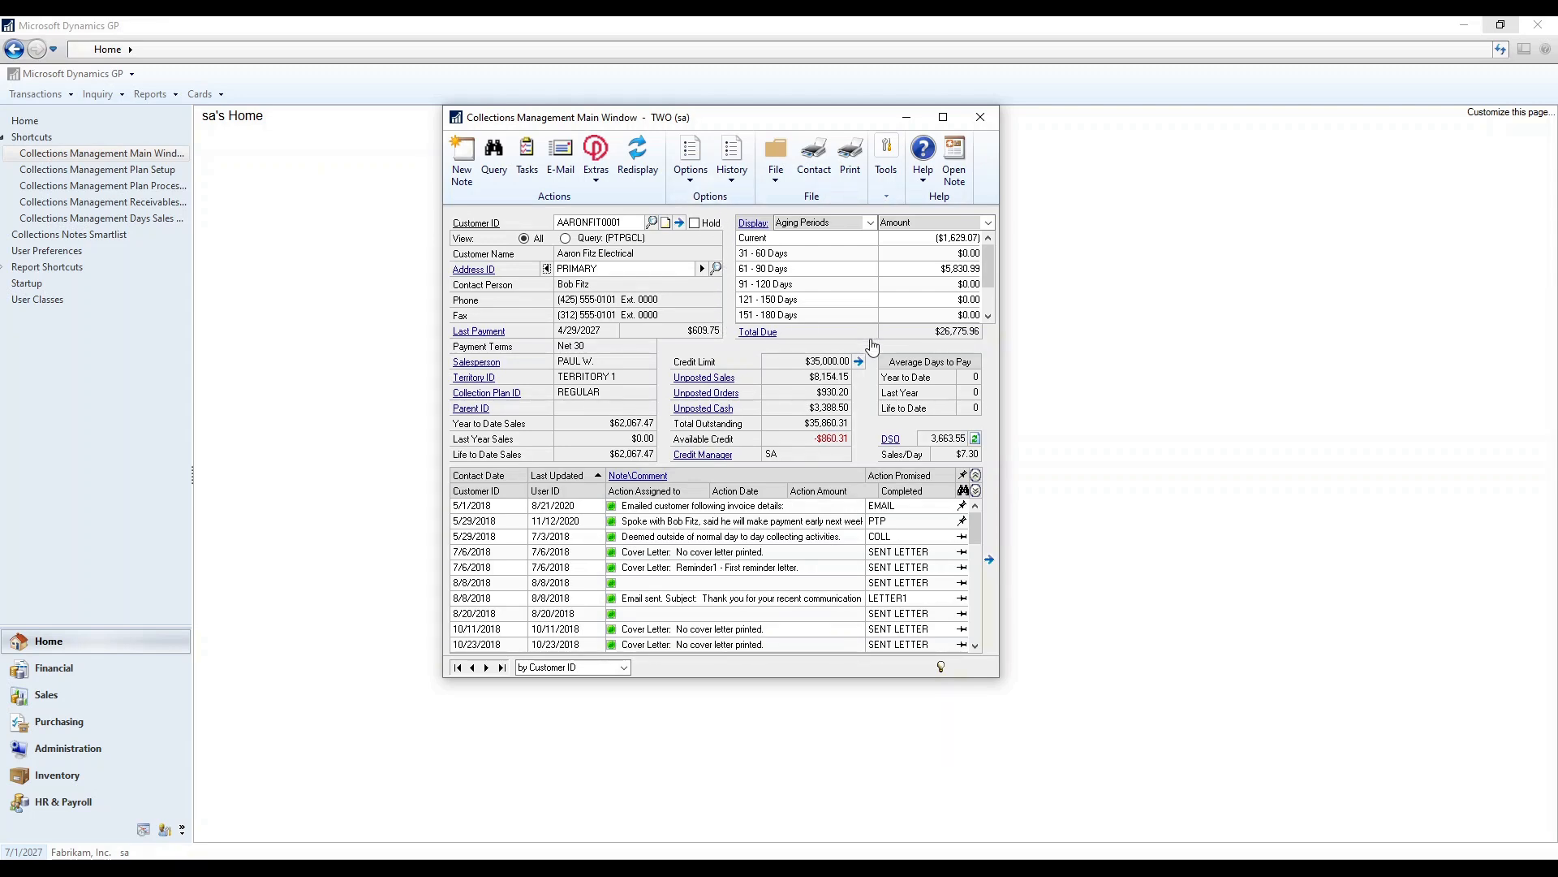
Review the customer's transactions for the 61 - 90 Days aging period and those behind the total due.
{"action": "left_click", "coordinate": [822, 242]}
{"action": "left_click", "coordinate": [823, 253]}
{"action": "left_click", "coordinate": [825, 270]}
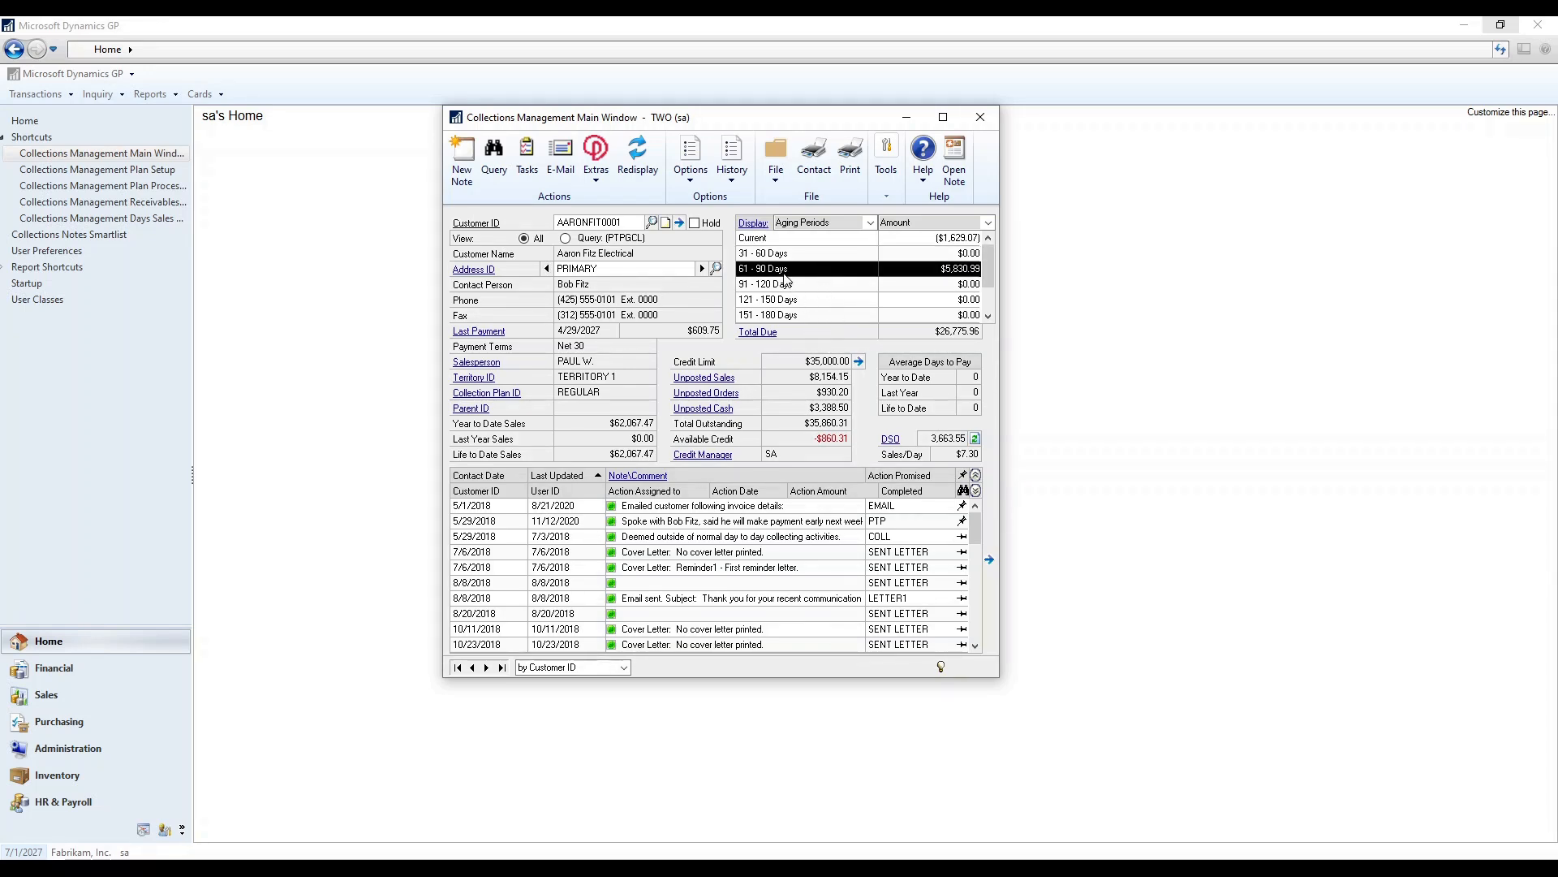
{"action": "left_click", "coordinate": [754, 223]}
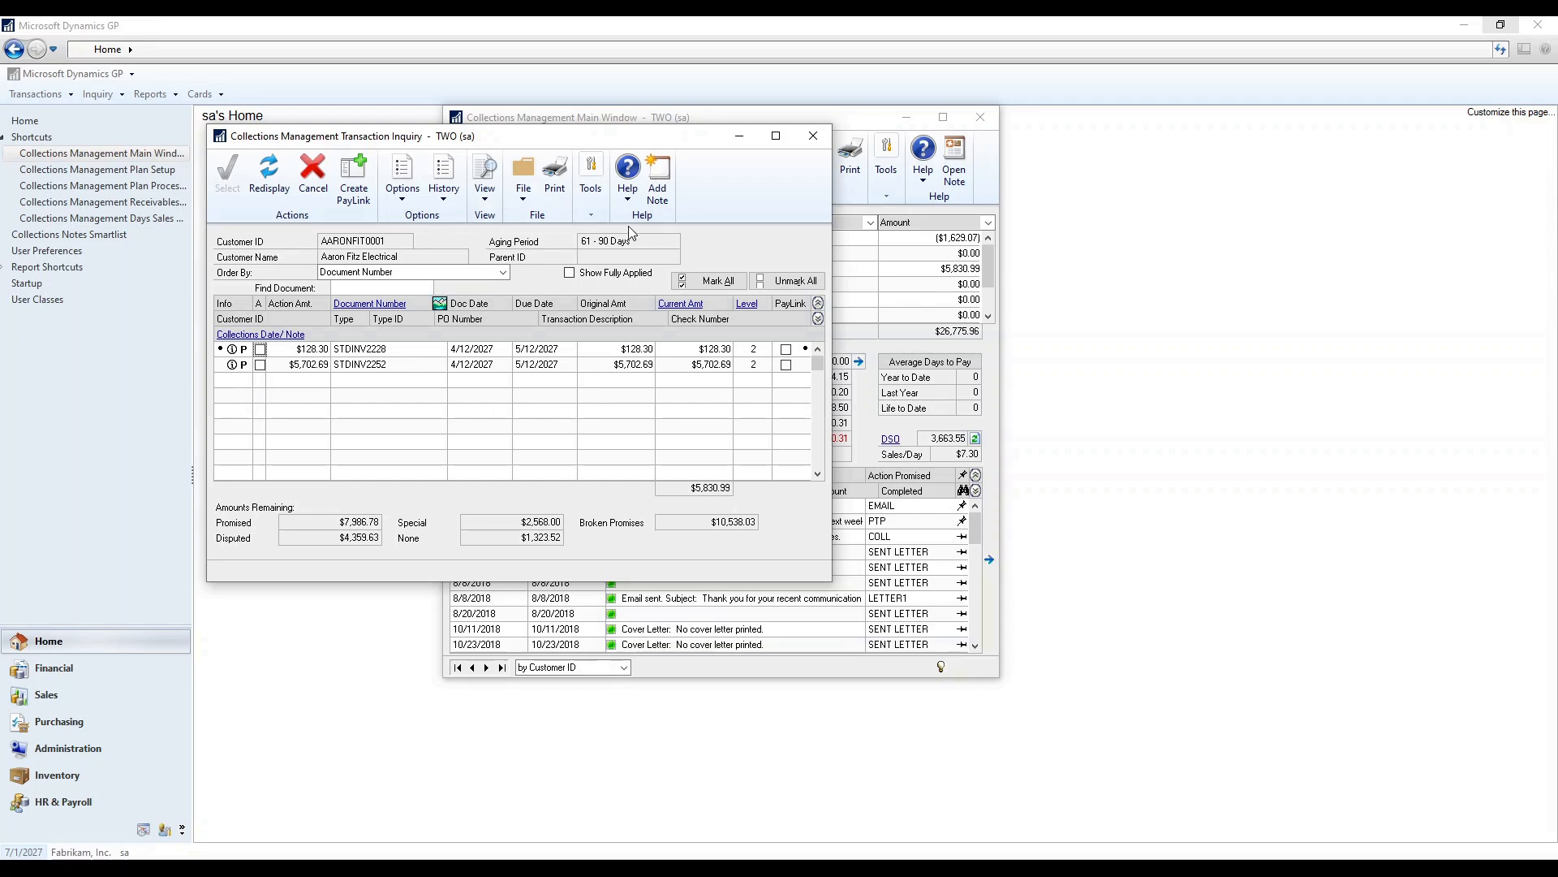
{"action": "left_click", "coordinate": [813, 135]}
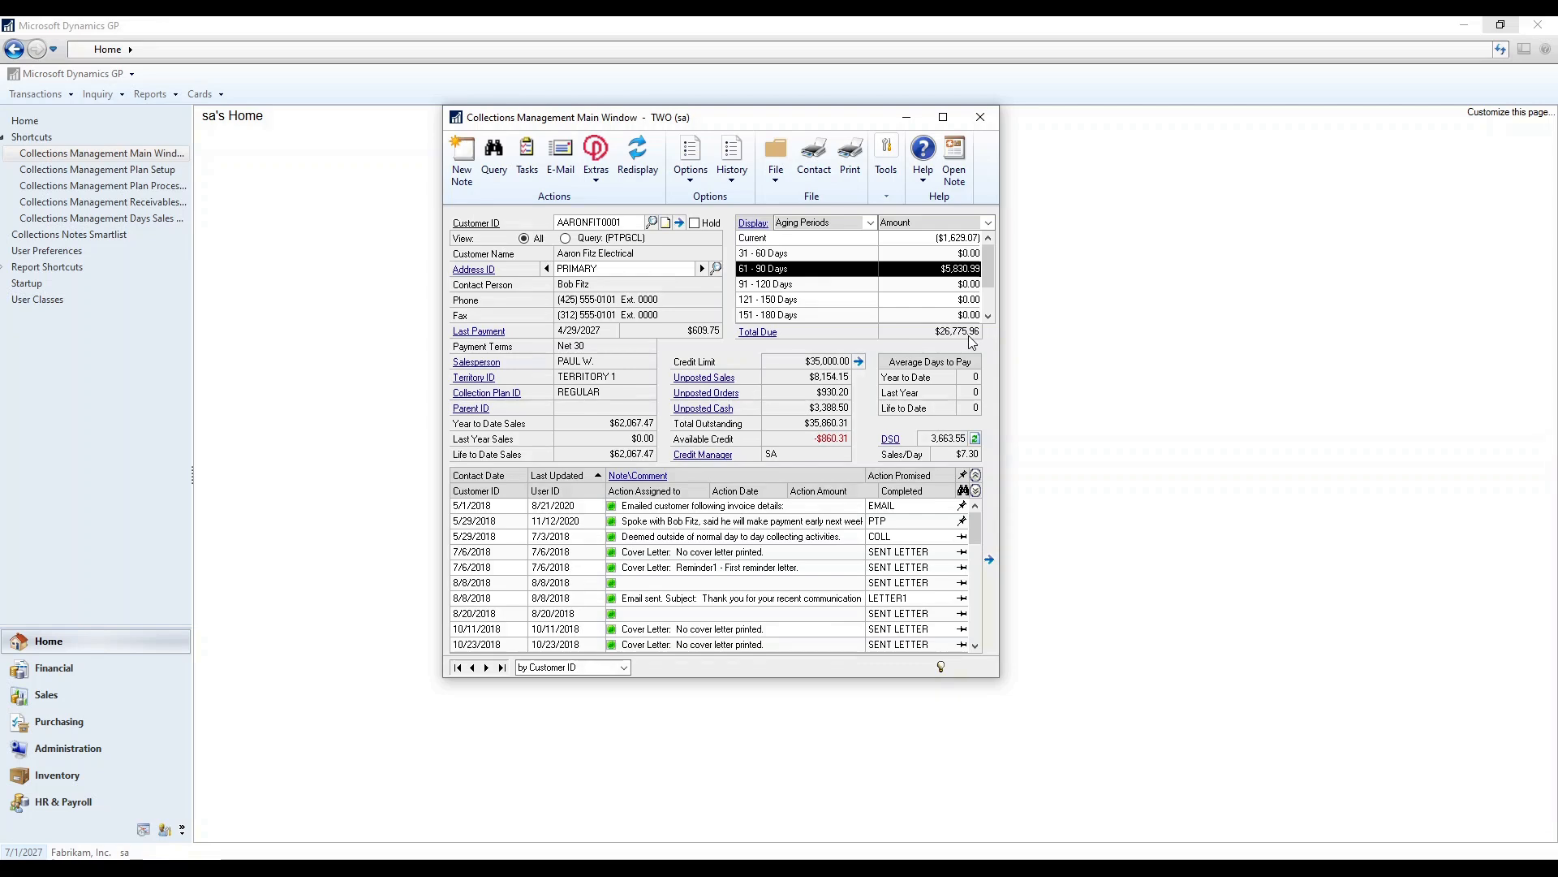
{"action": "left_click", "coordinate": [784, 334]}
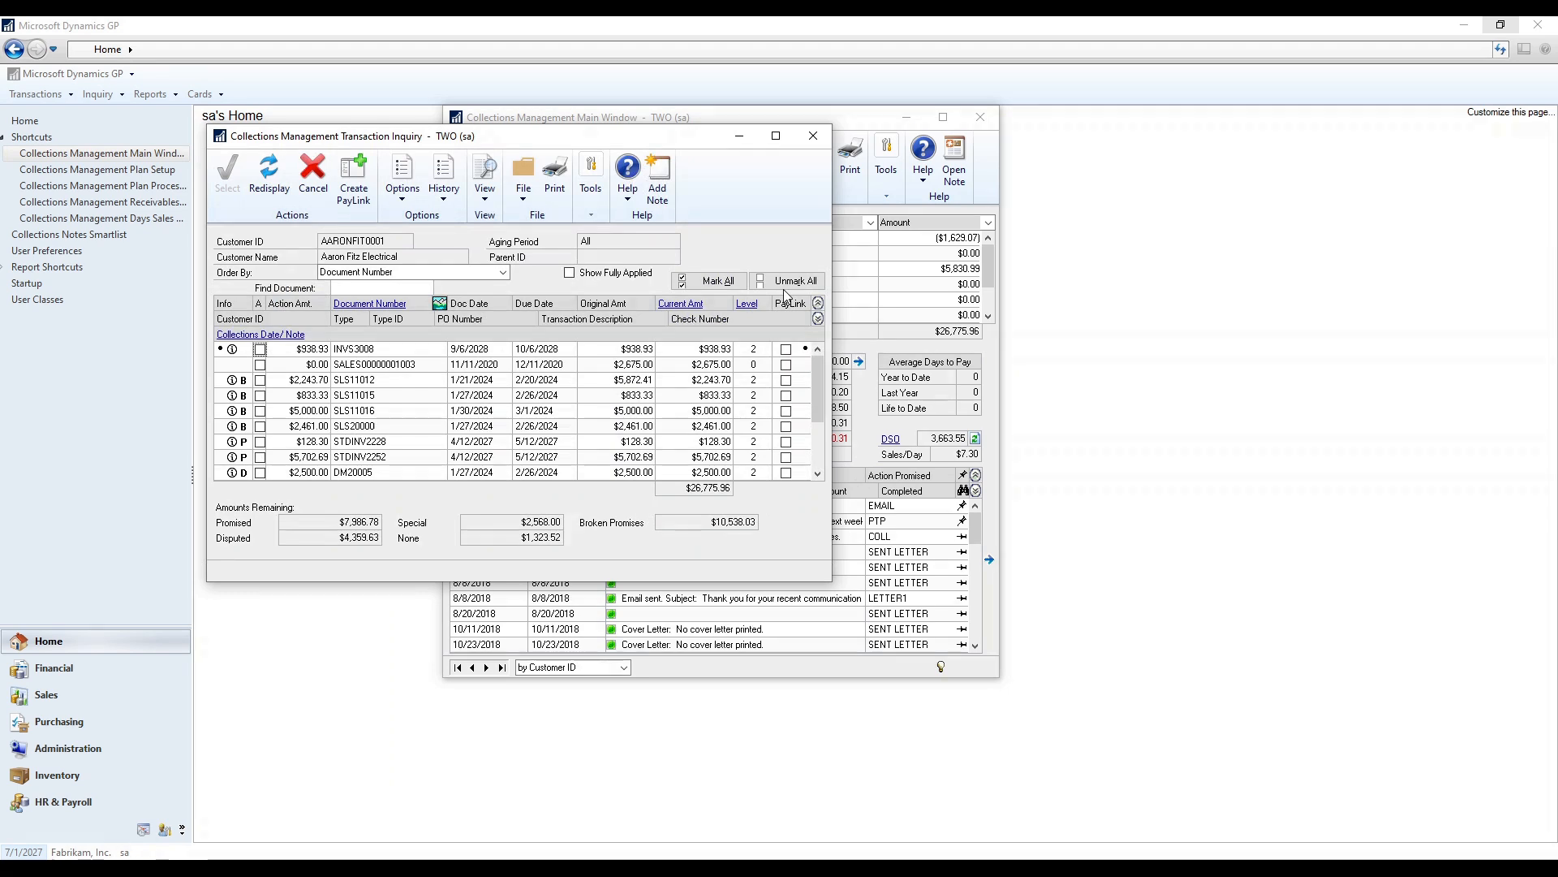
{"action": "left_click", "coordinate": [811, 135]}
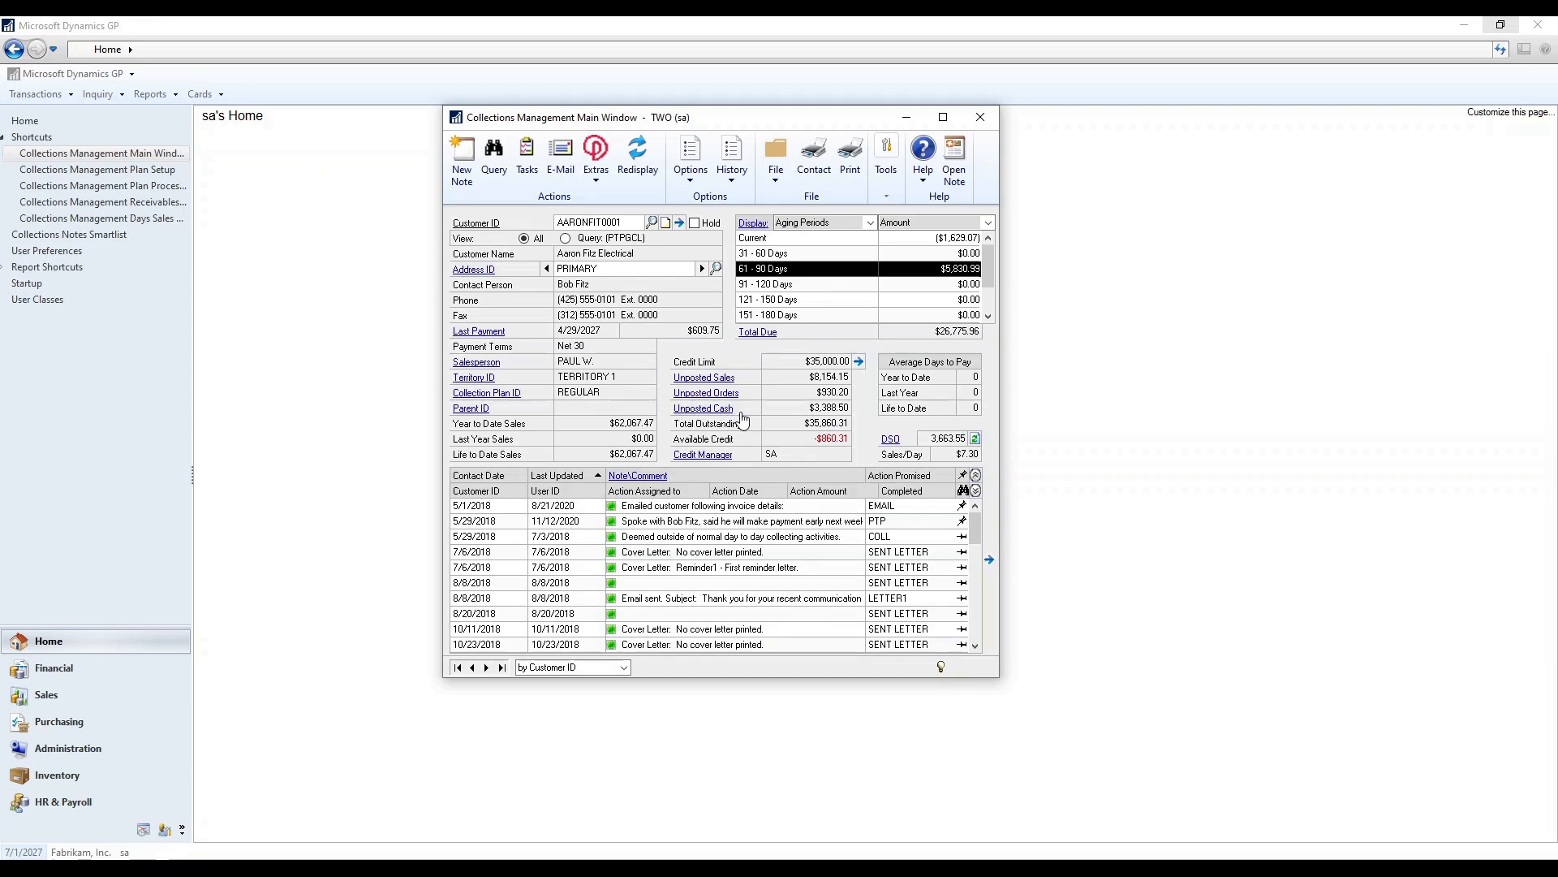
Inspect the customer's unposted sales in both the Receivables and Sales inquiries, closing each one.
{"action": "left_click", "coordinate": [719, 378]}
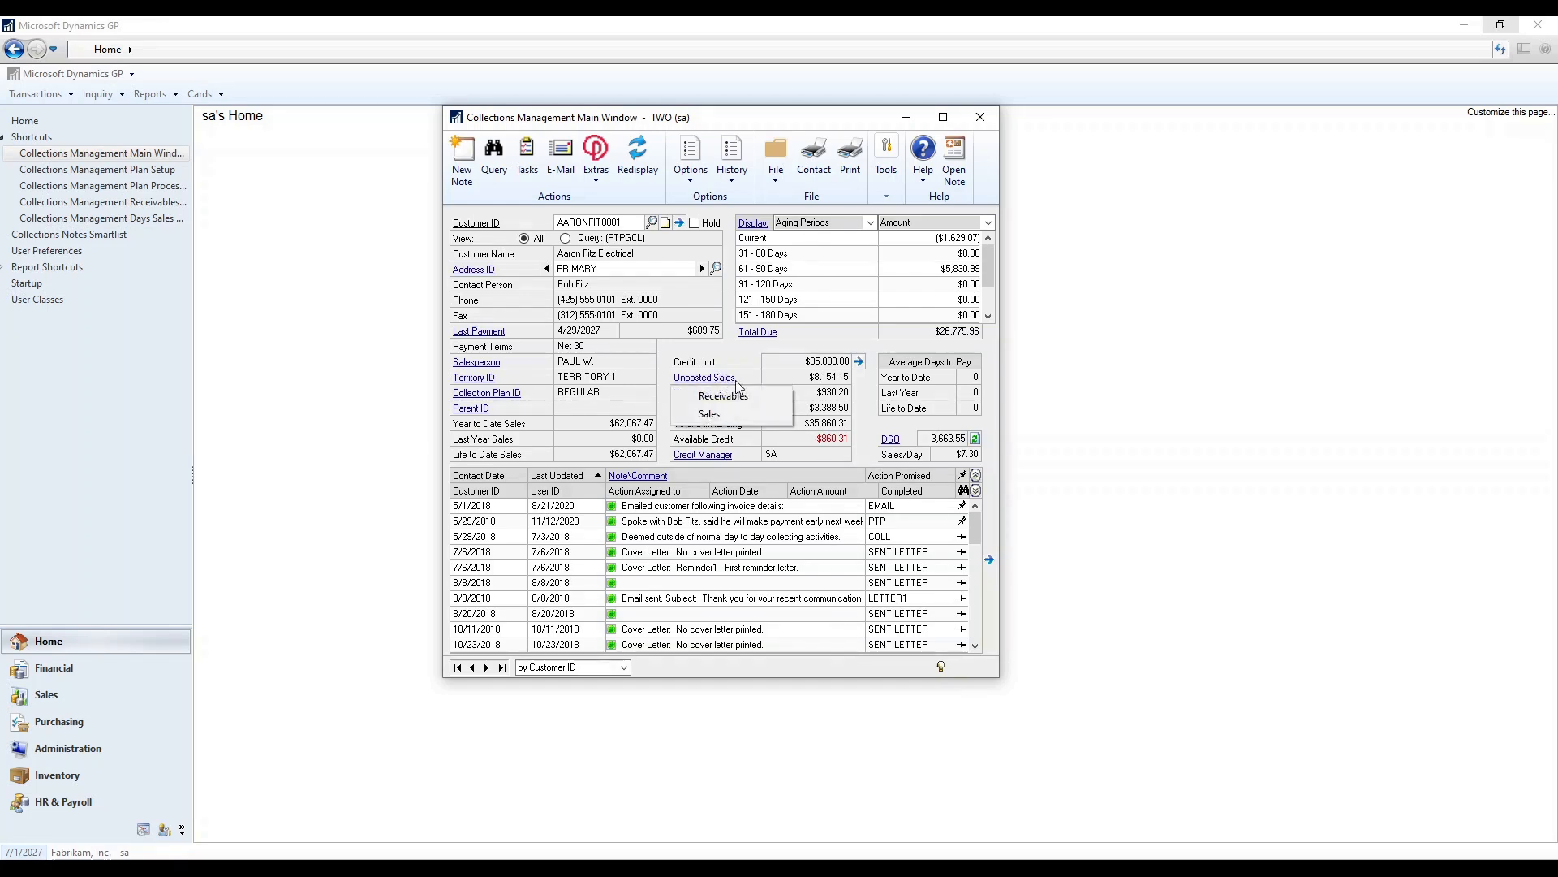
{"action": "left_click", "coordinate": [722, 396]}
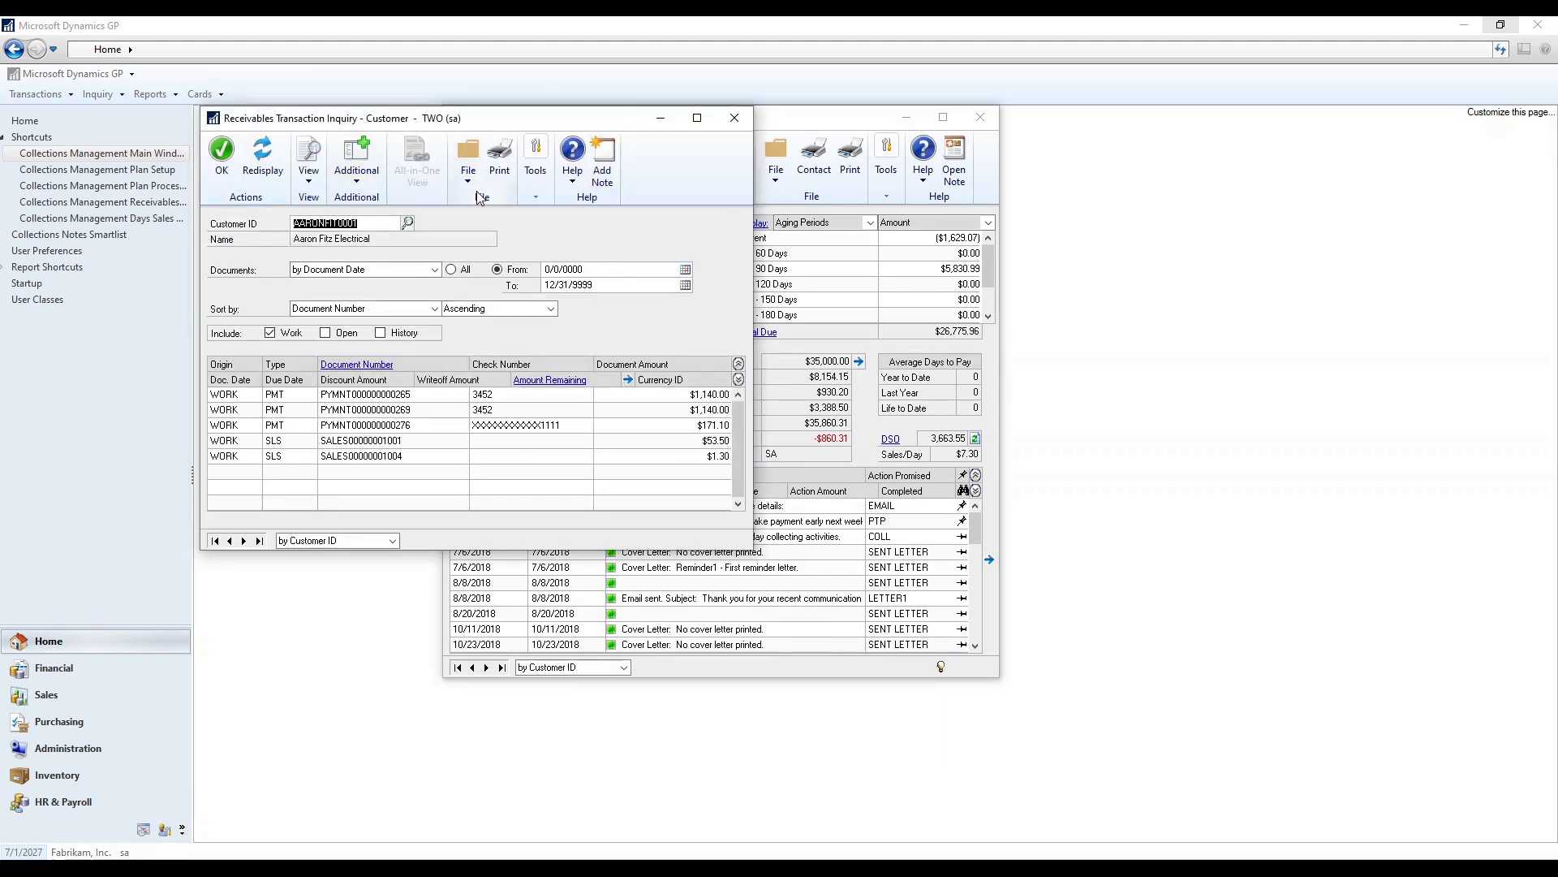
{"action": "left_click", "coordinate": [734, 118]}
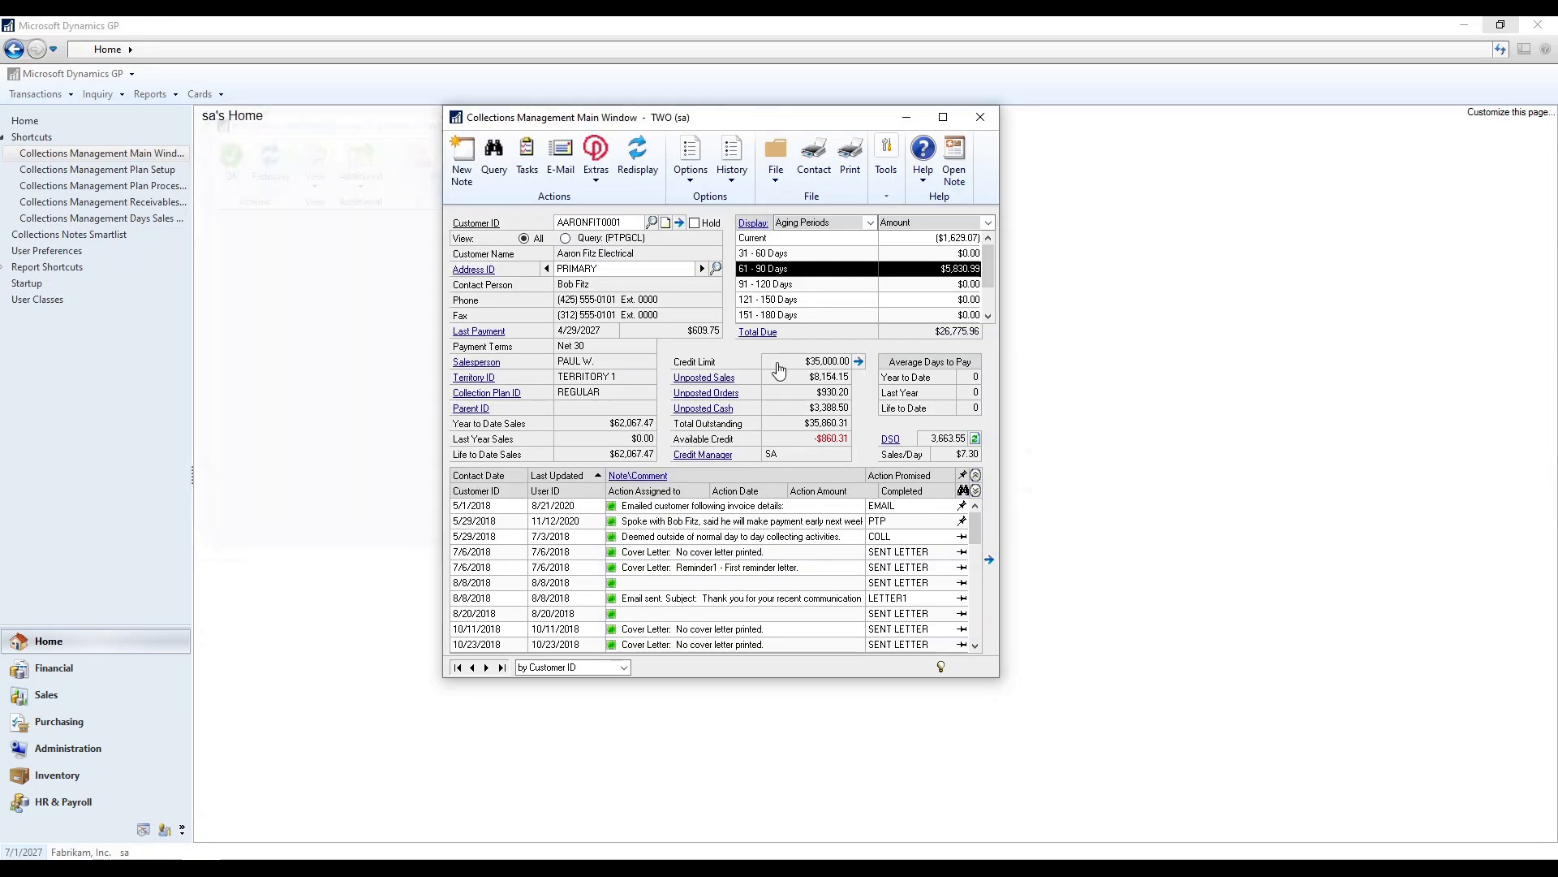
{"action": "left_click", "coordinate": [724, 378]}
{"action": "left_click", "coordinate": [727, 414]}
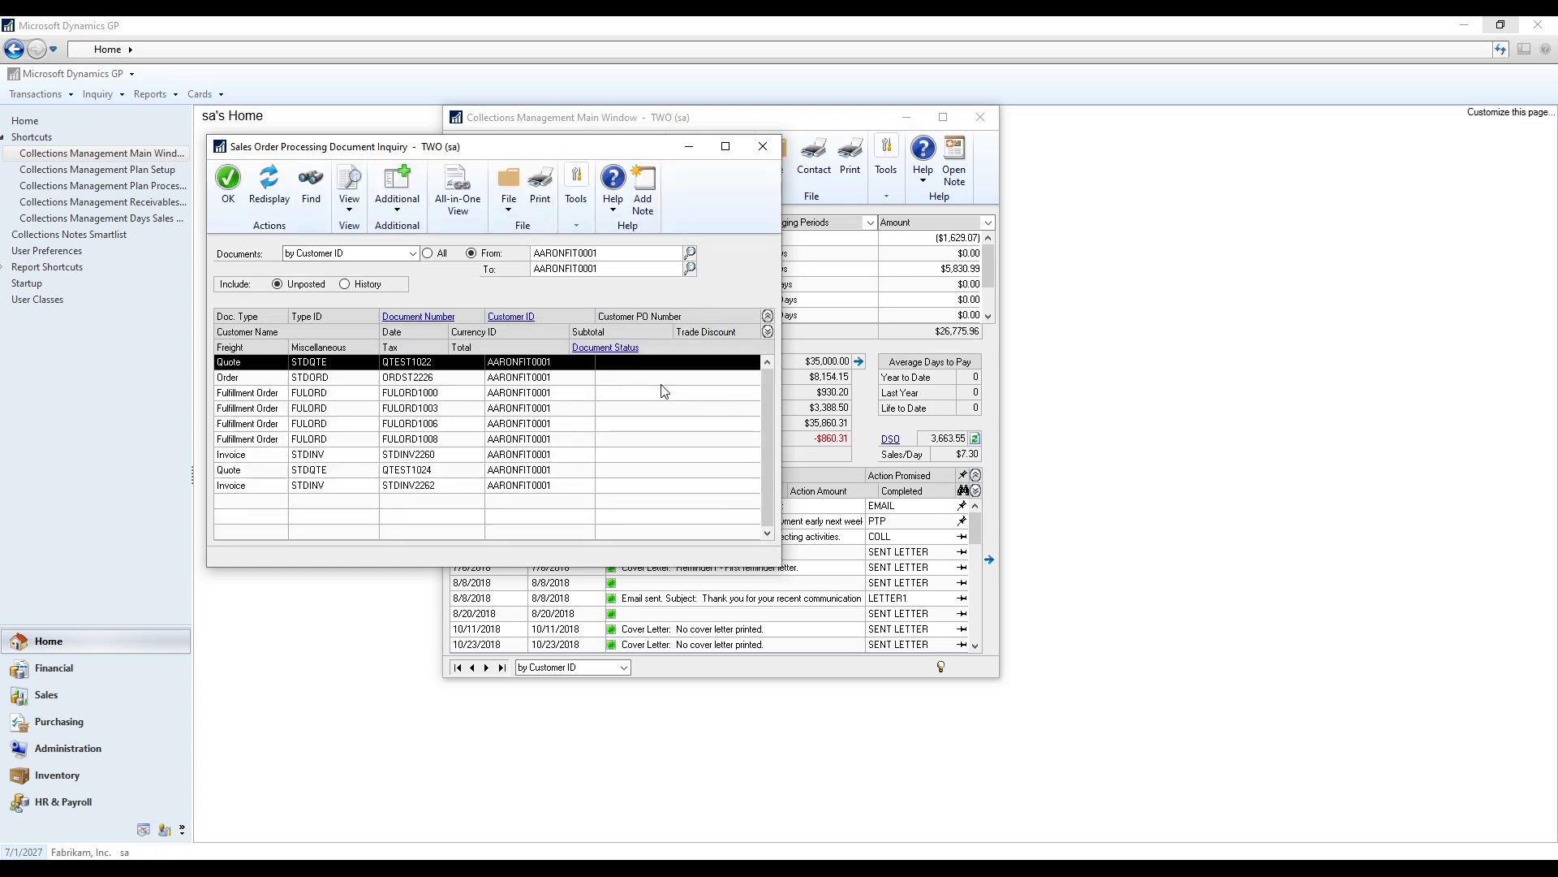
{"action": "left_click", "coordinate": [763, 147]}
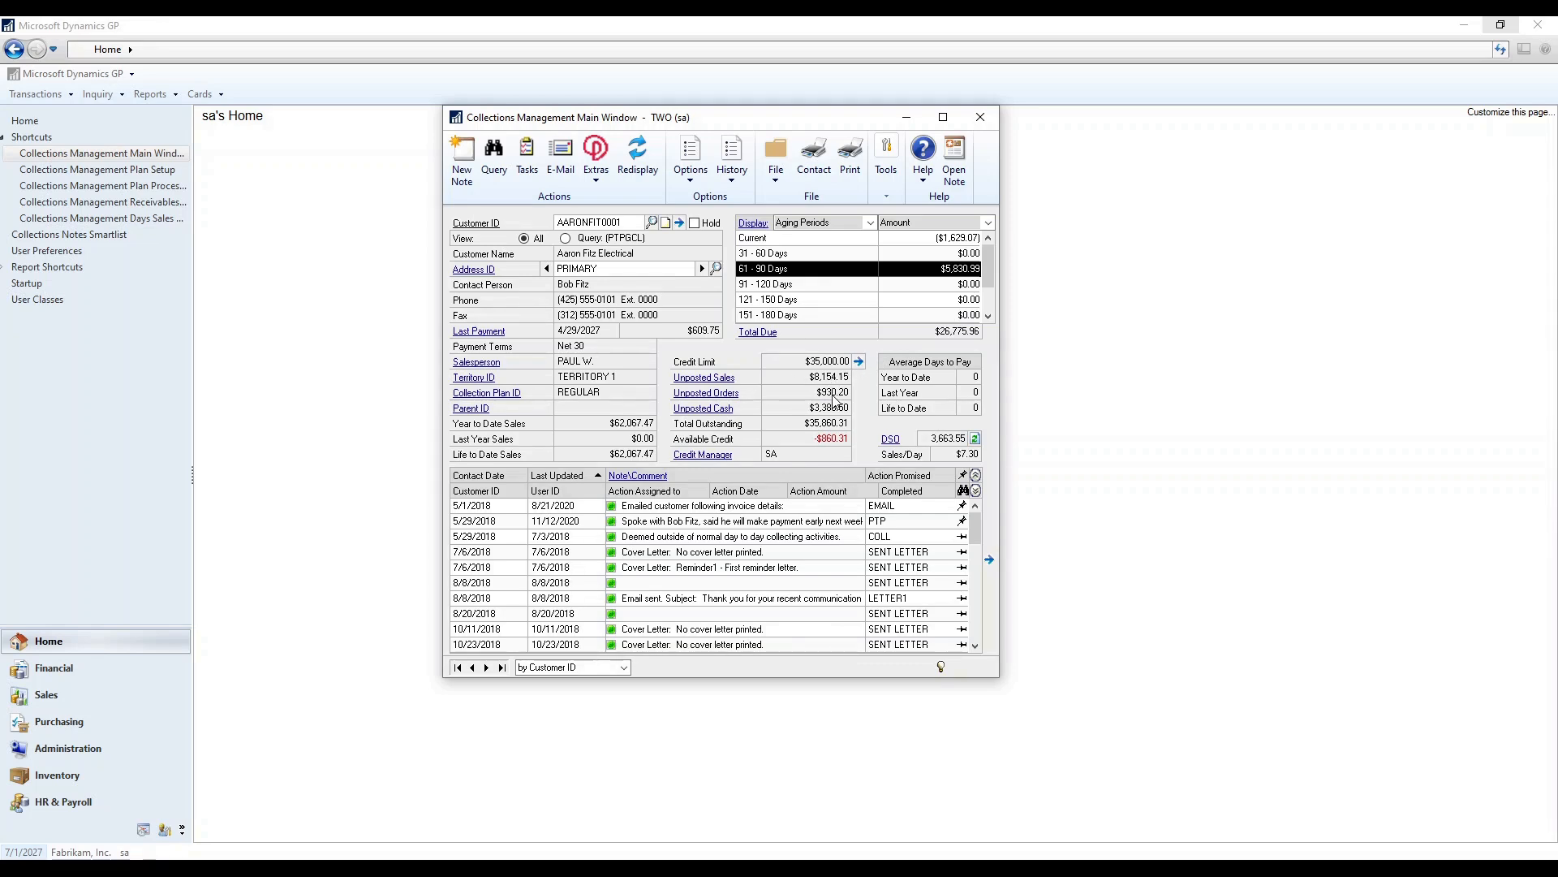
Review the credit manager's collector setup and the list of available collectors, closing both windows.
{"action": "left_click", "coordinate": [728, 459]}
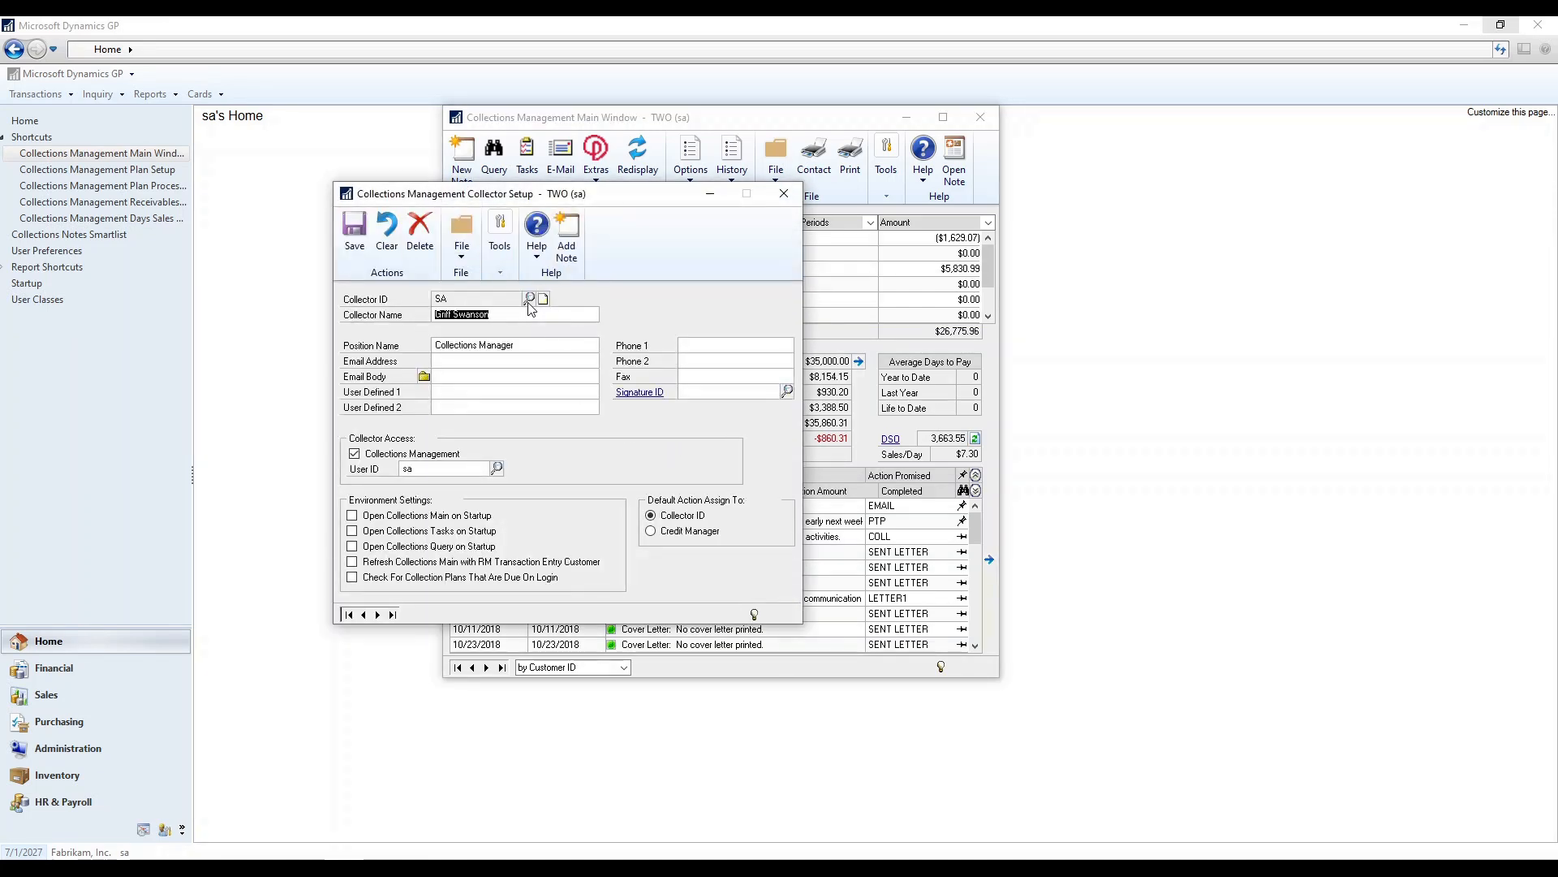
{"action": "left_click", "coordinate": [529, 298]}
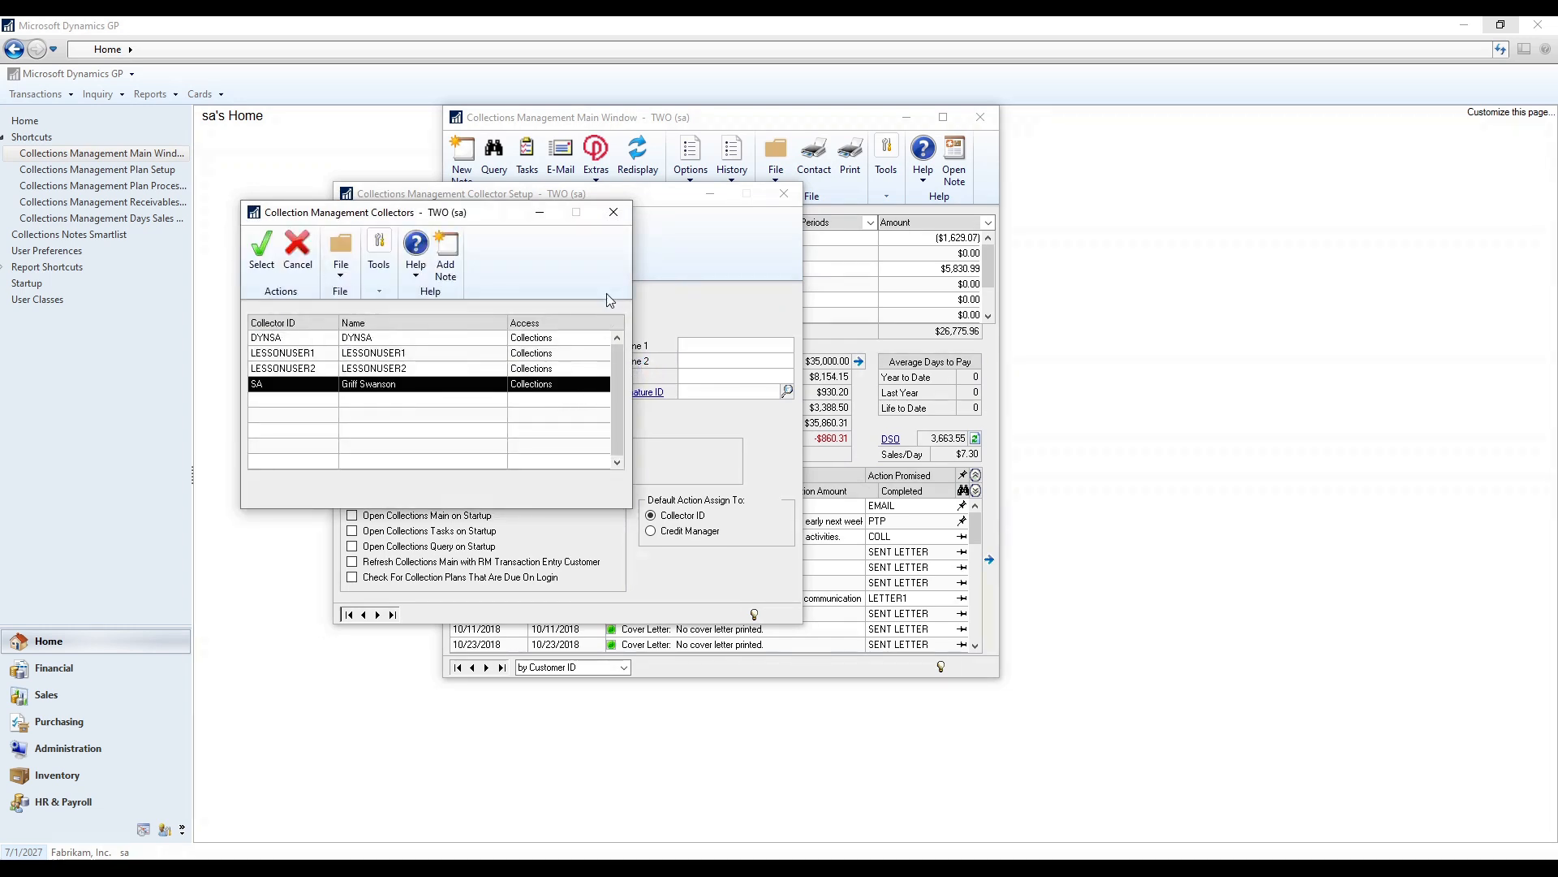
{"action": "left_click", "coordinate": [614, 212]}
{"action": "left_click", "coordinate": [784, 193]}
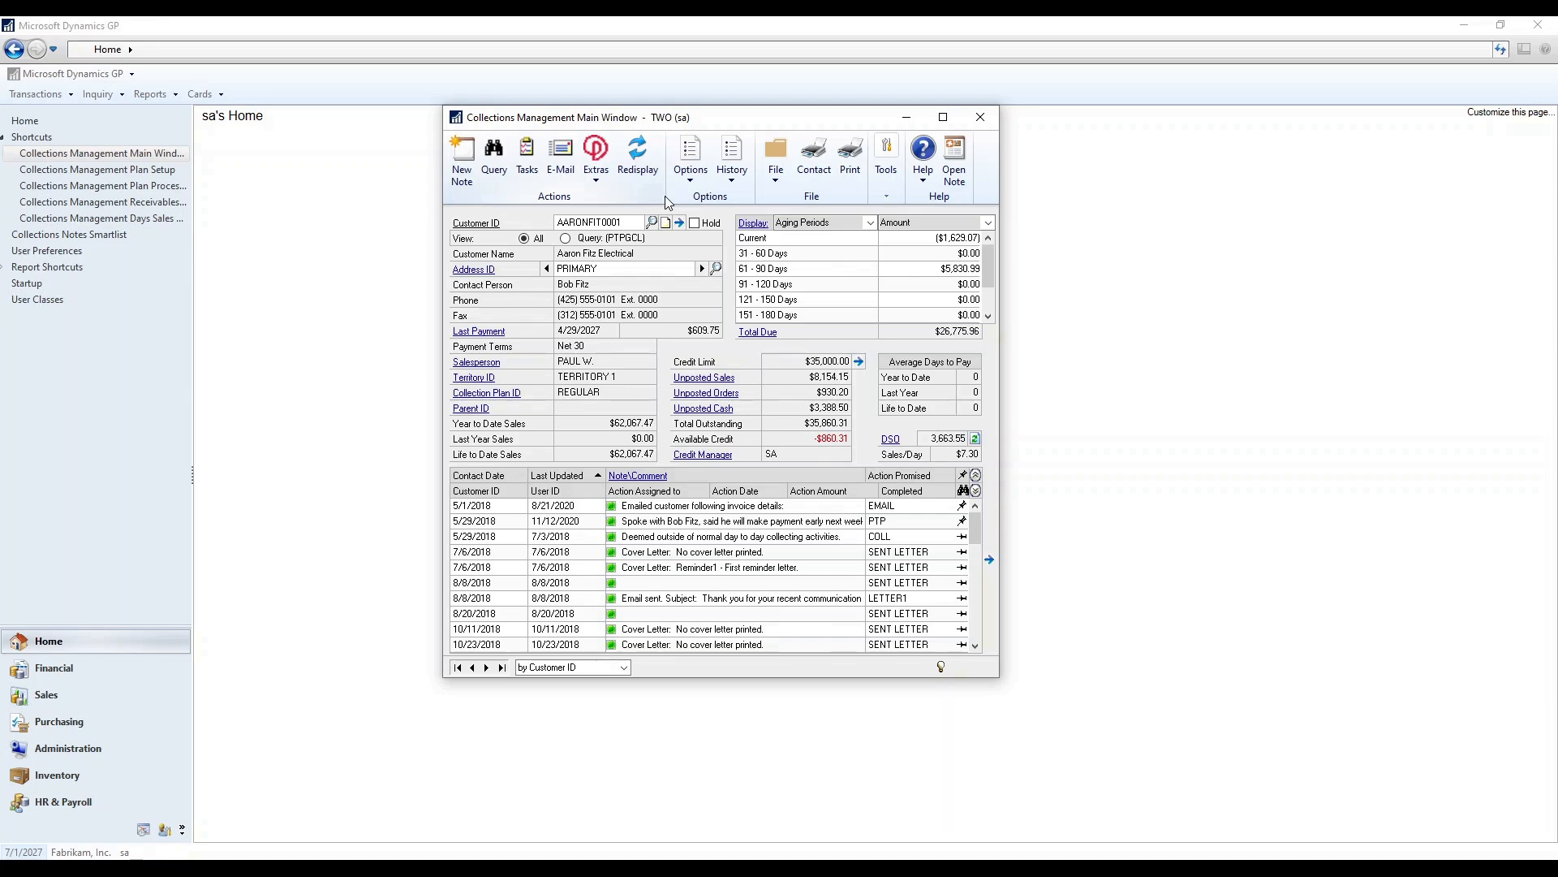
View and close a blank collections note, and open the 5/29/2018 PTP note beside the main window.
{"action": "left_click", "coordinate": [465, 180]}
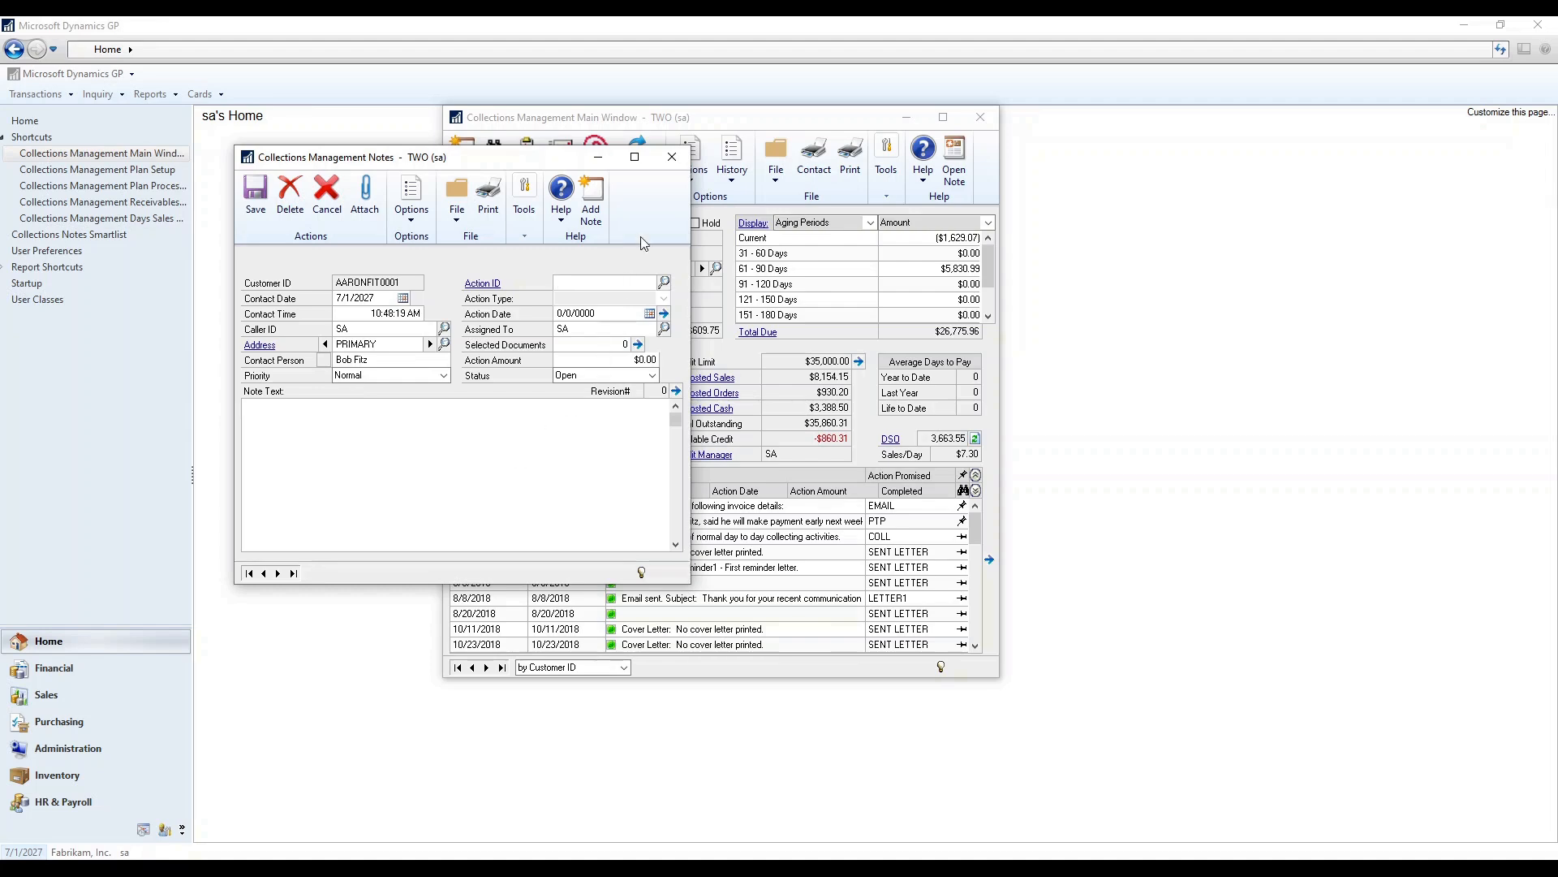
{"action": "left_click", "coordinate": [672, 156]}
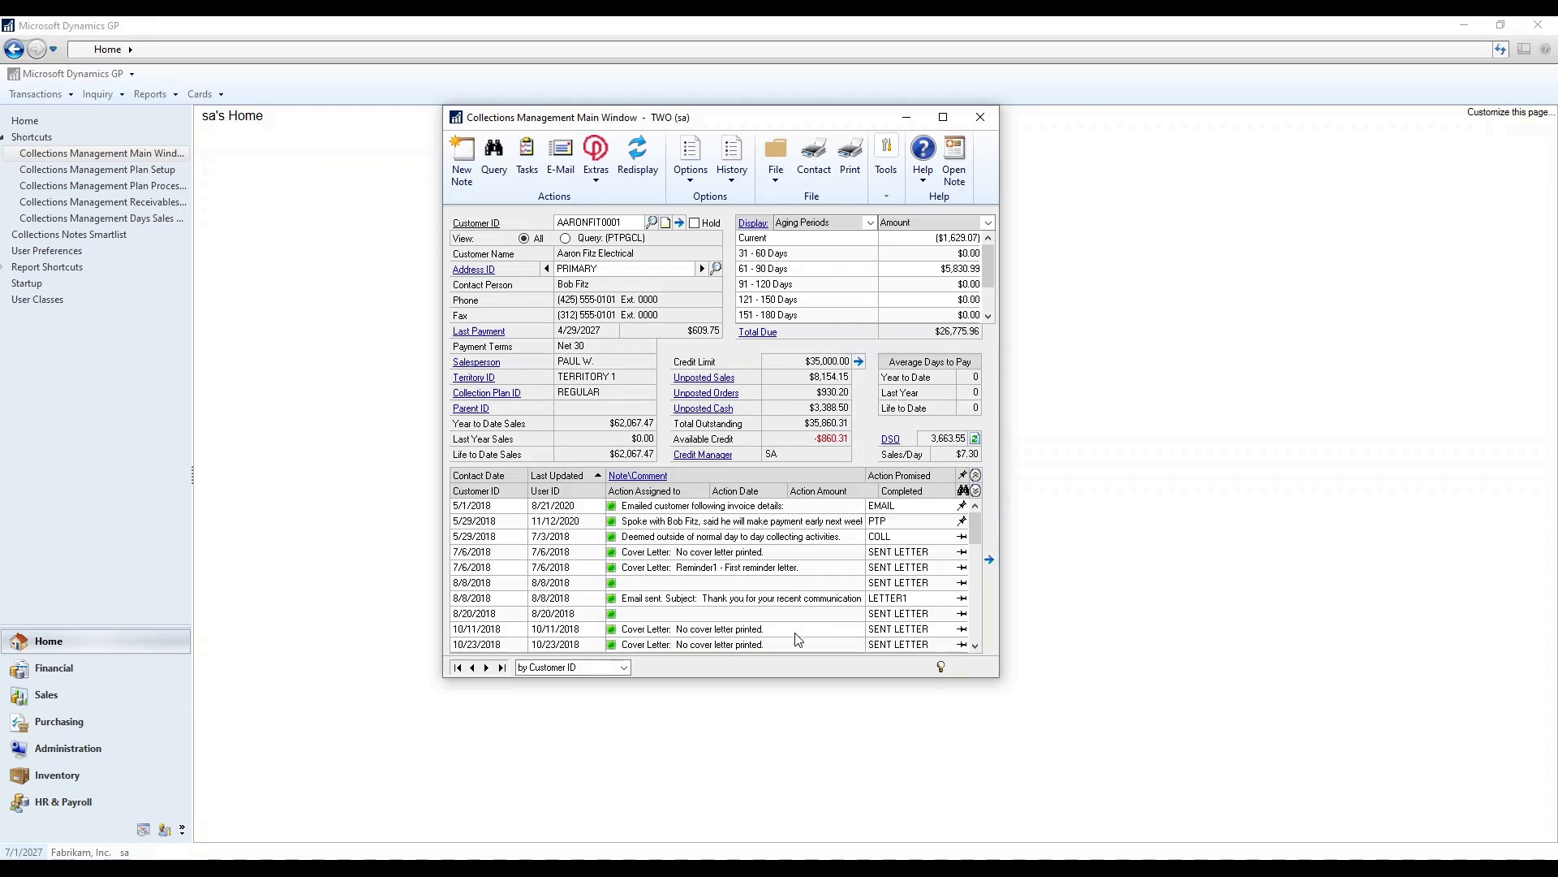
{"action": "left_click", "coordinate": [752, 526]}
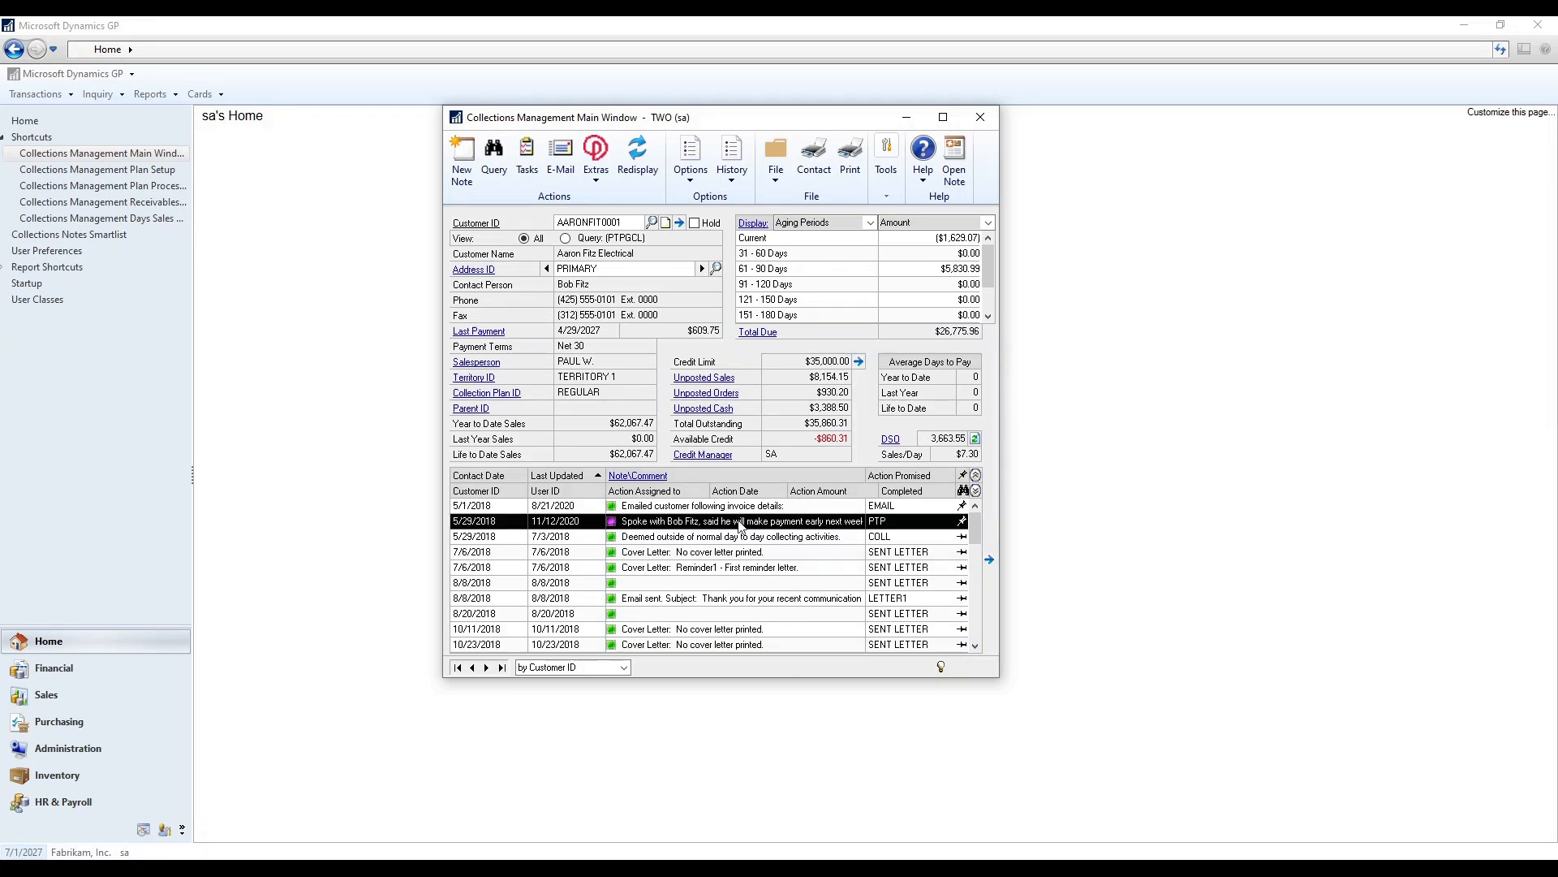
{"action": "left_click", "coordinate": [630, 476]}
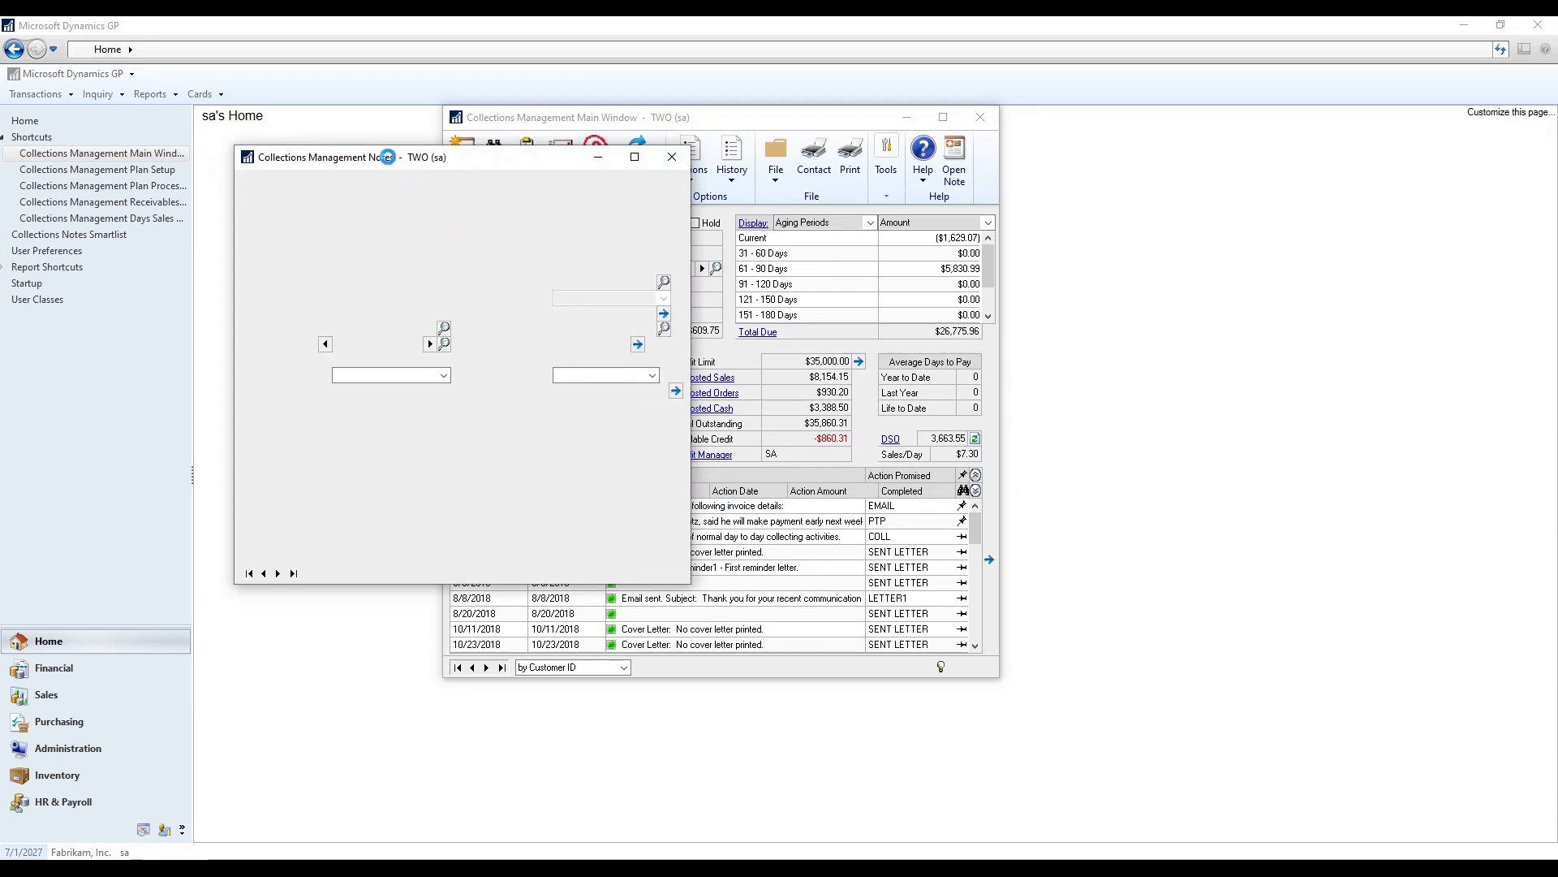
{"action": "mouse_move", "coordinate": [389, 168]}
{"action": "left_mouse_down"}
{"action": "mouse_move", "coordinate": [683, 213]}
{"action": "mouse_move", "coordinate": [1118, 363]}
{"action": "mouse_move", "coordinate": [1157, 257]}
{"action": "left_mouse_up"}
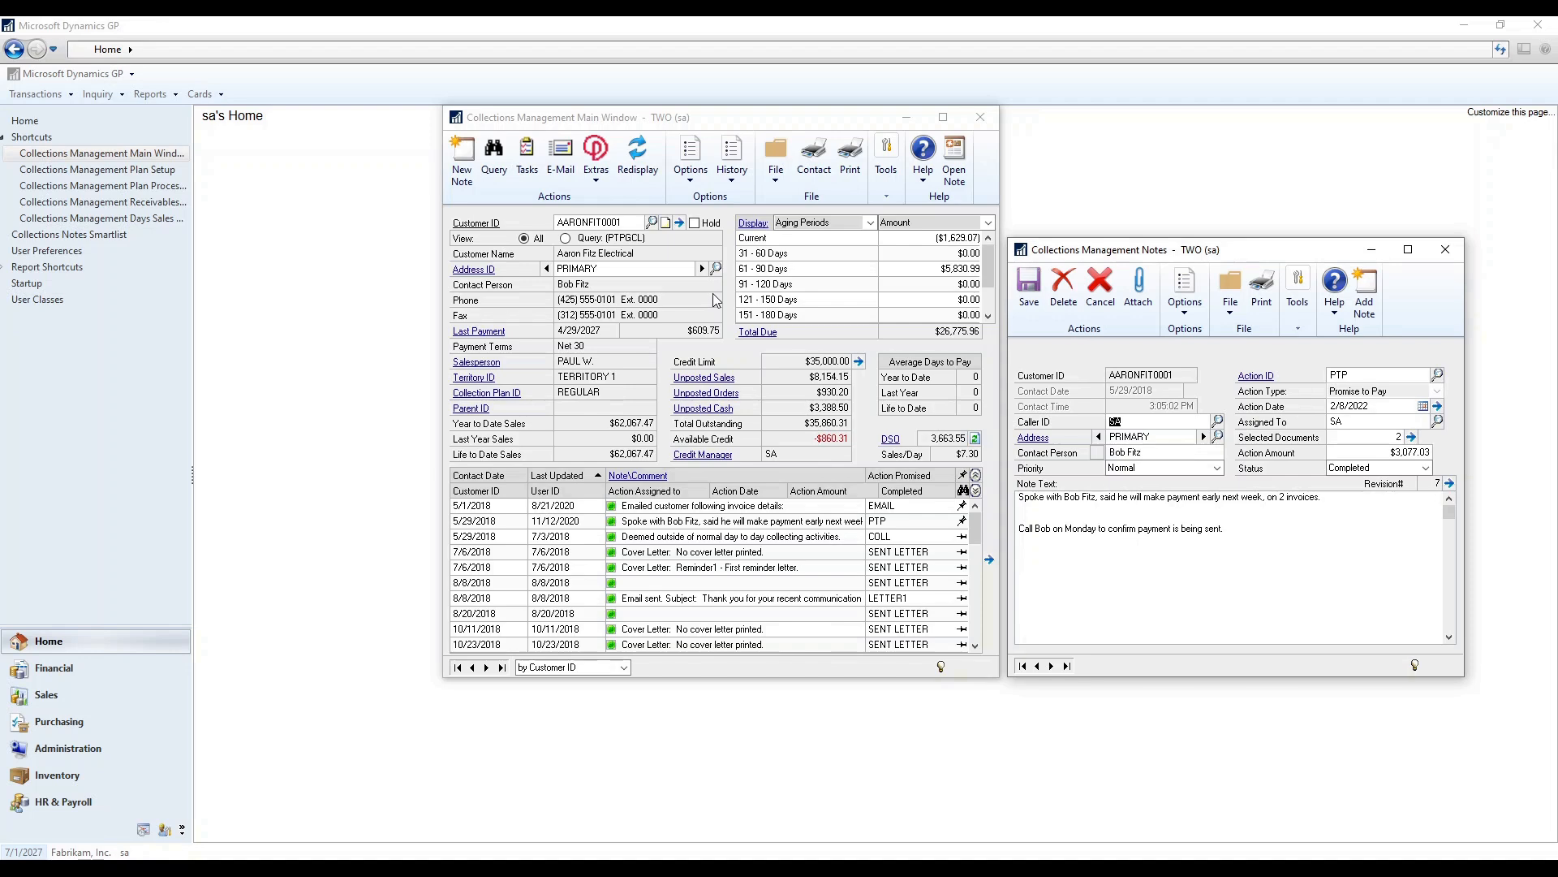
Compare the note's priority options with the coloured markers in the customer's notes list, leaving the priority unset.
{"action": "left_click", "coordinate": [1173, 468]}
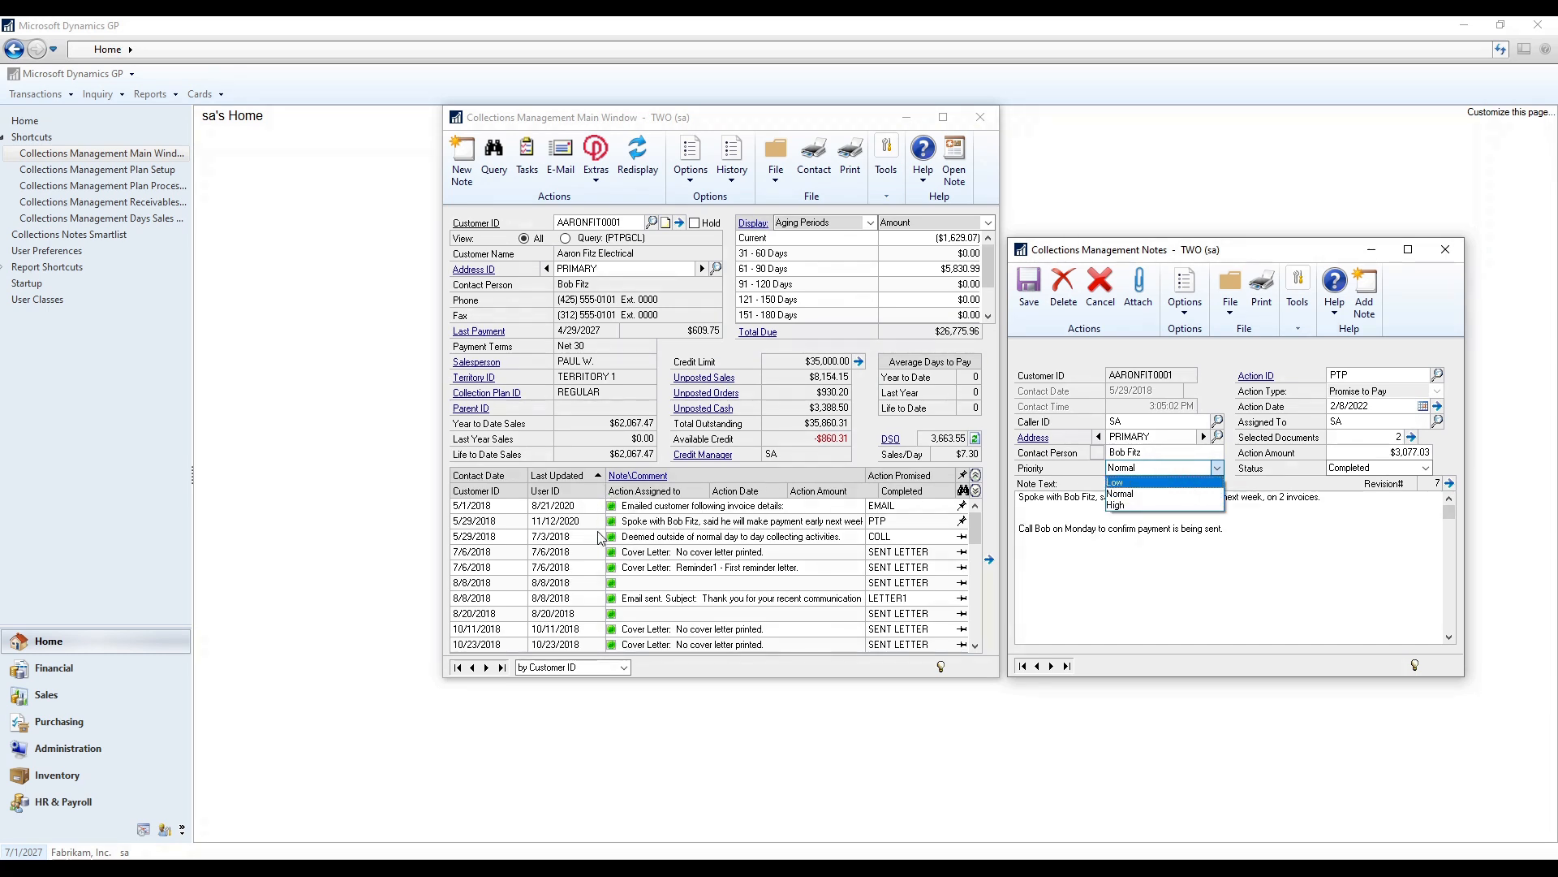
{"action": "left_click", "coordinate": [976, 529]}
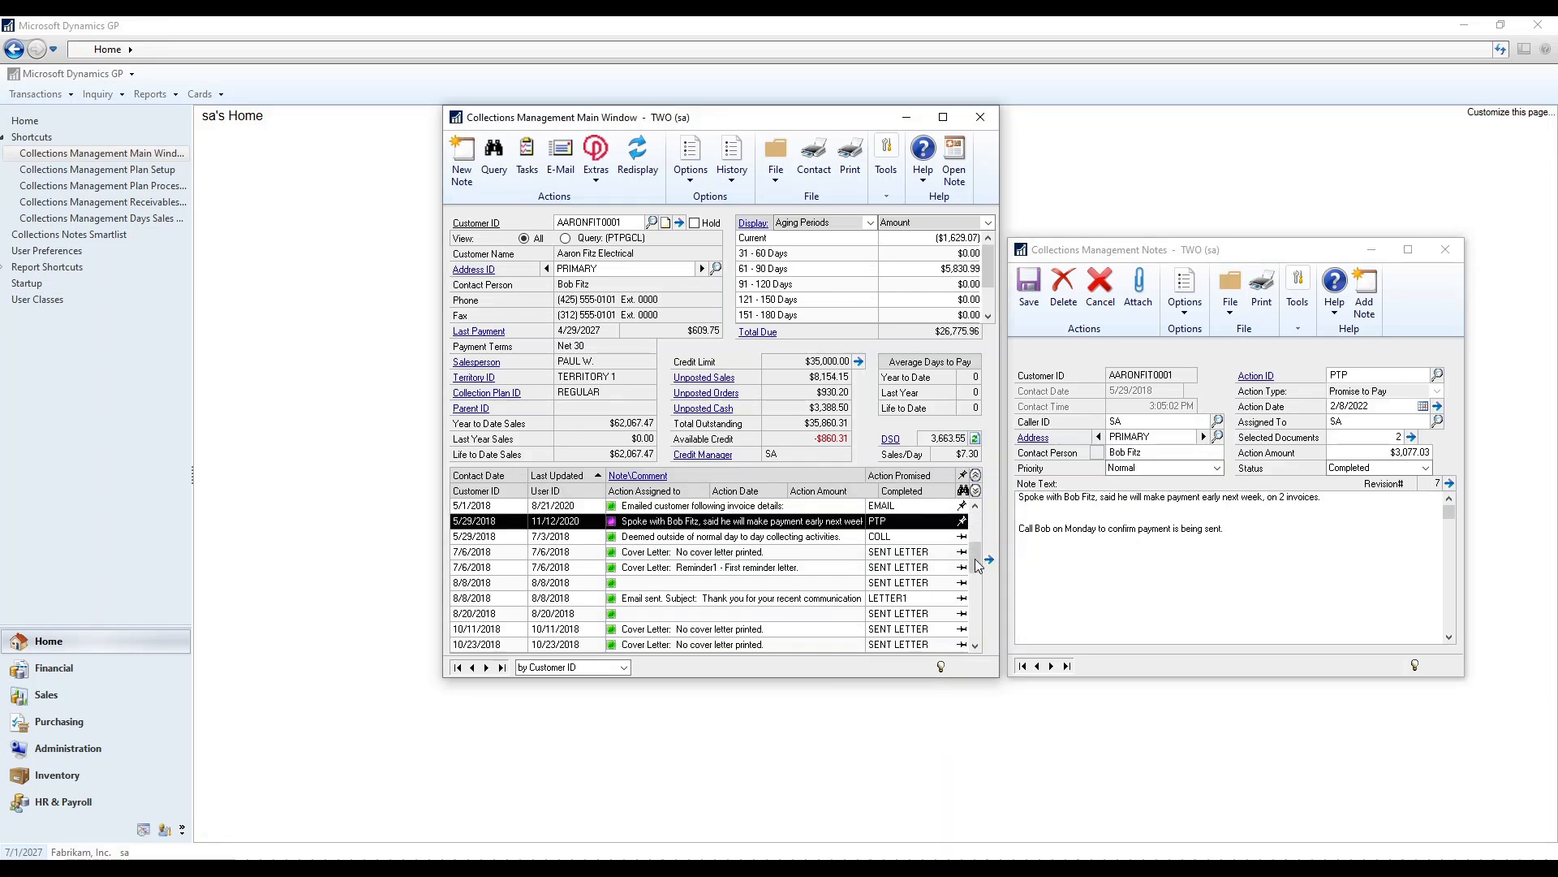
{"action": "left_click_drag", "start_coordinate": [976, 531], "coordinate": [978, 601]}
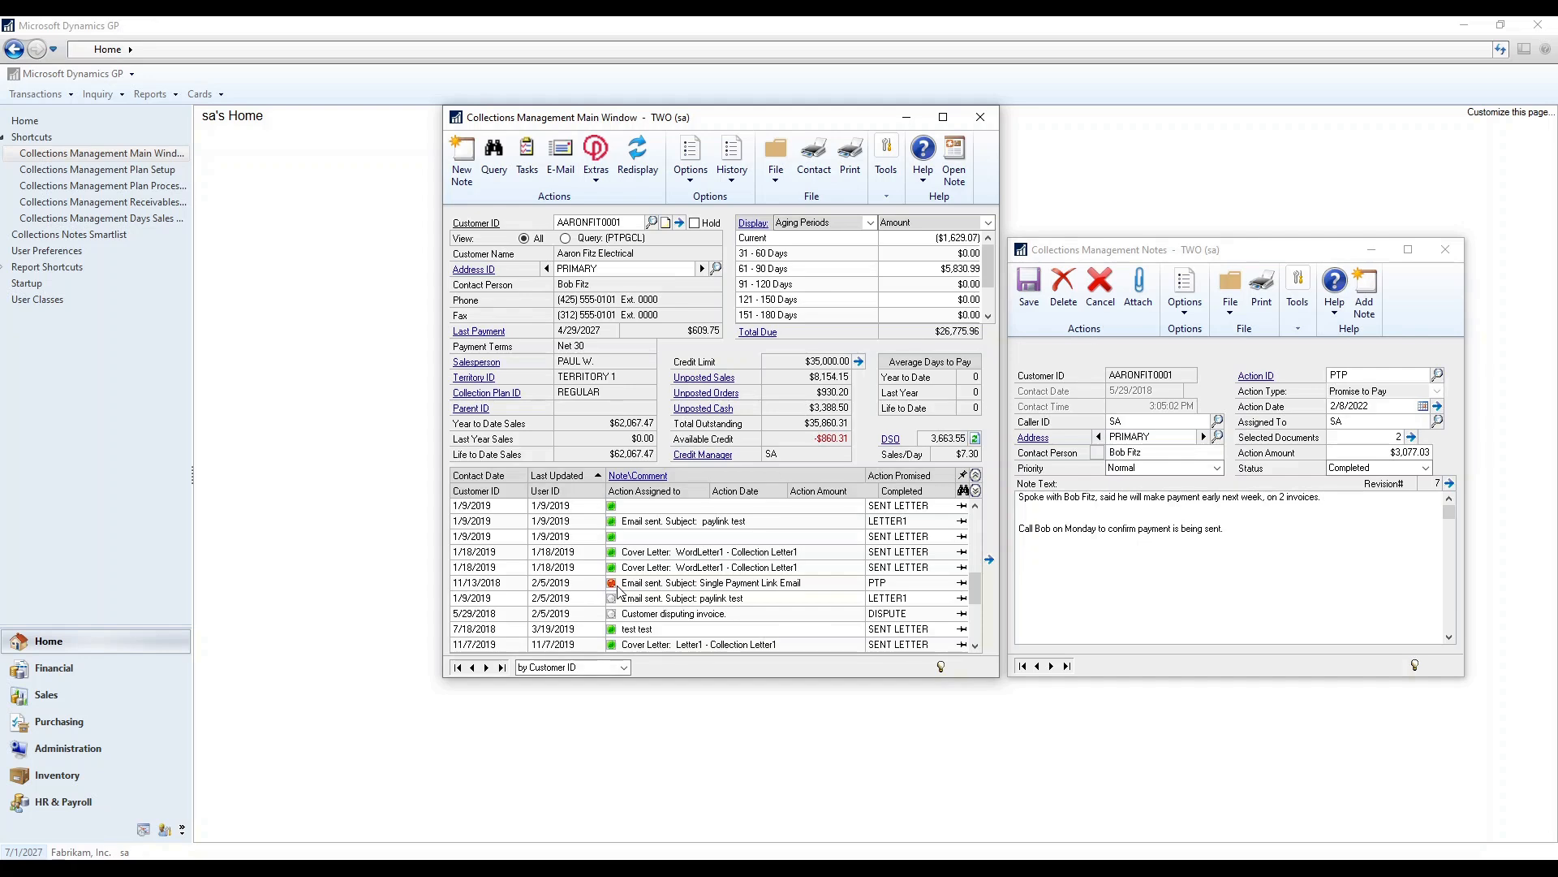
{"action": "left_click", "coordinate": [1158, 469]}
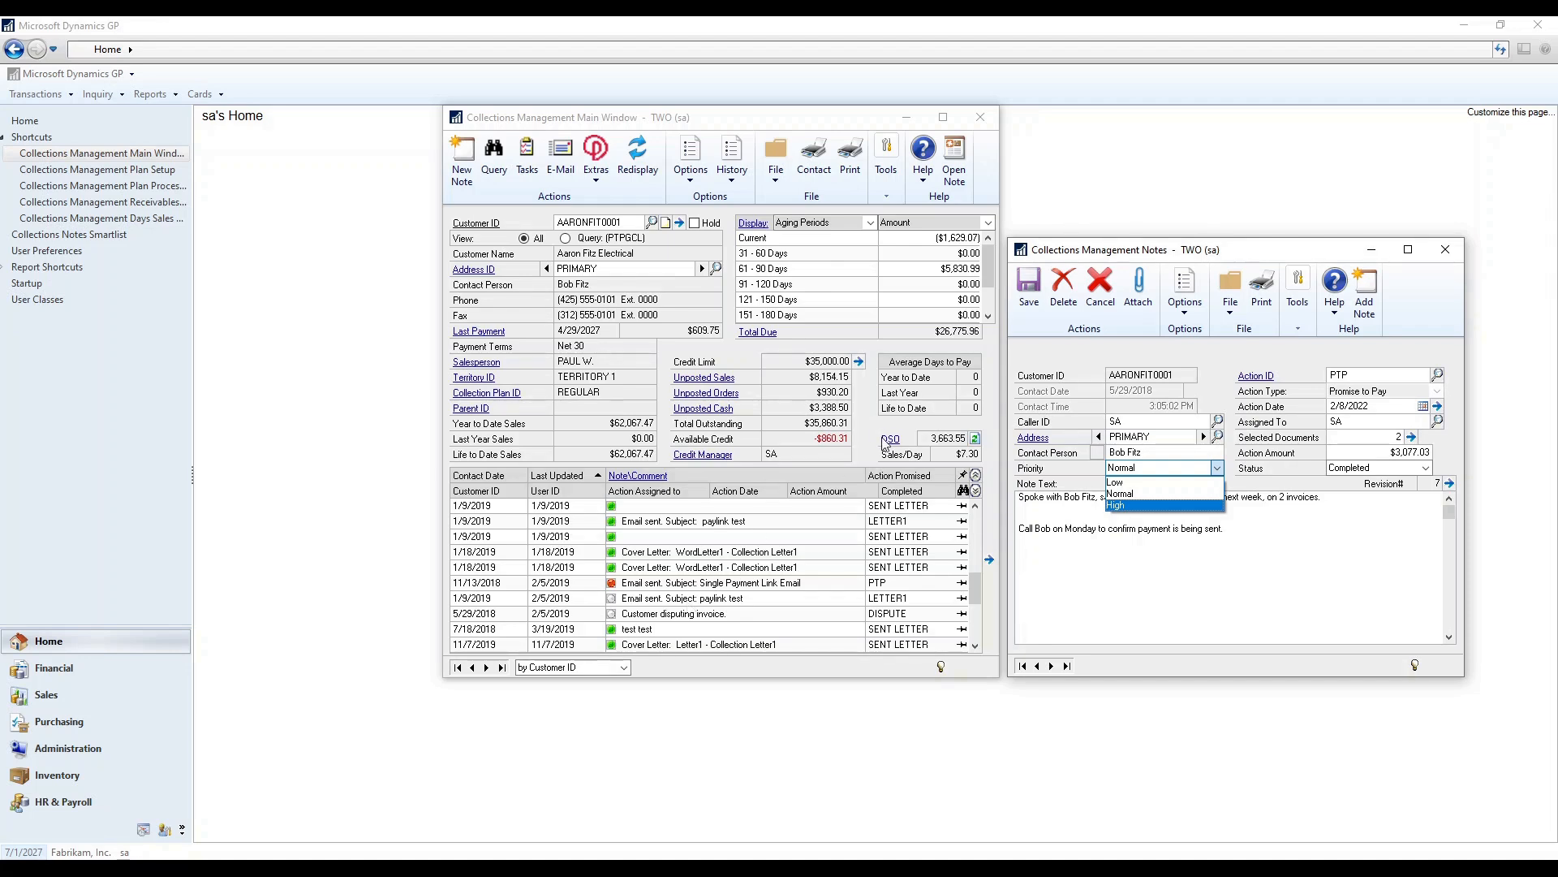
{"action": "left_click", "coordinate": [1178, 257]}
Move the PTP note over the main window and highlight the first line of its note text for review.
{"action": "left_click_drag", "start_coordinate": [1197, 256], "coordinate": [675, 230]}
{"action": "left_click", "coordinate": [740, 499]}
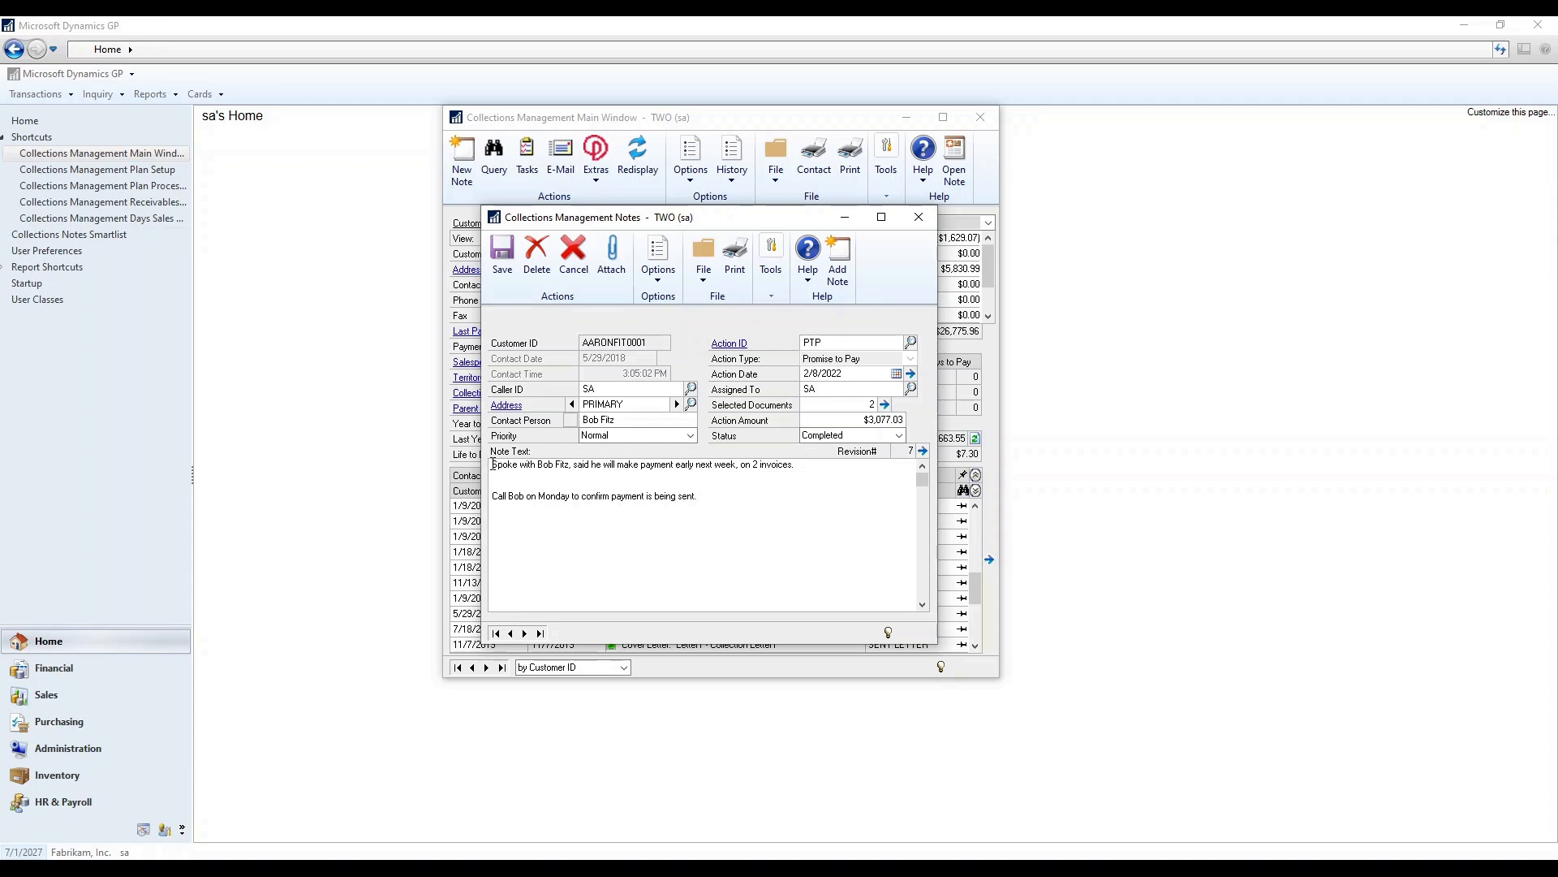
{"action": "left_click_drag", "start_coordinate": [492, 464], "coordinate": [798, 469]}
{"action": "left_click", "coordinate": [791, 488]}
Open the action lookup for the PTP note over the note window and review the actions from CIM through LETTER3.
{"action": "left_click", "coordinate": [911, 343]}
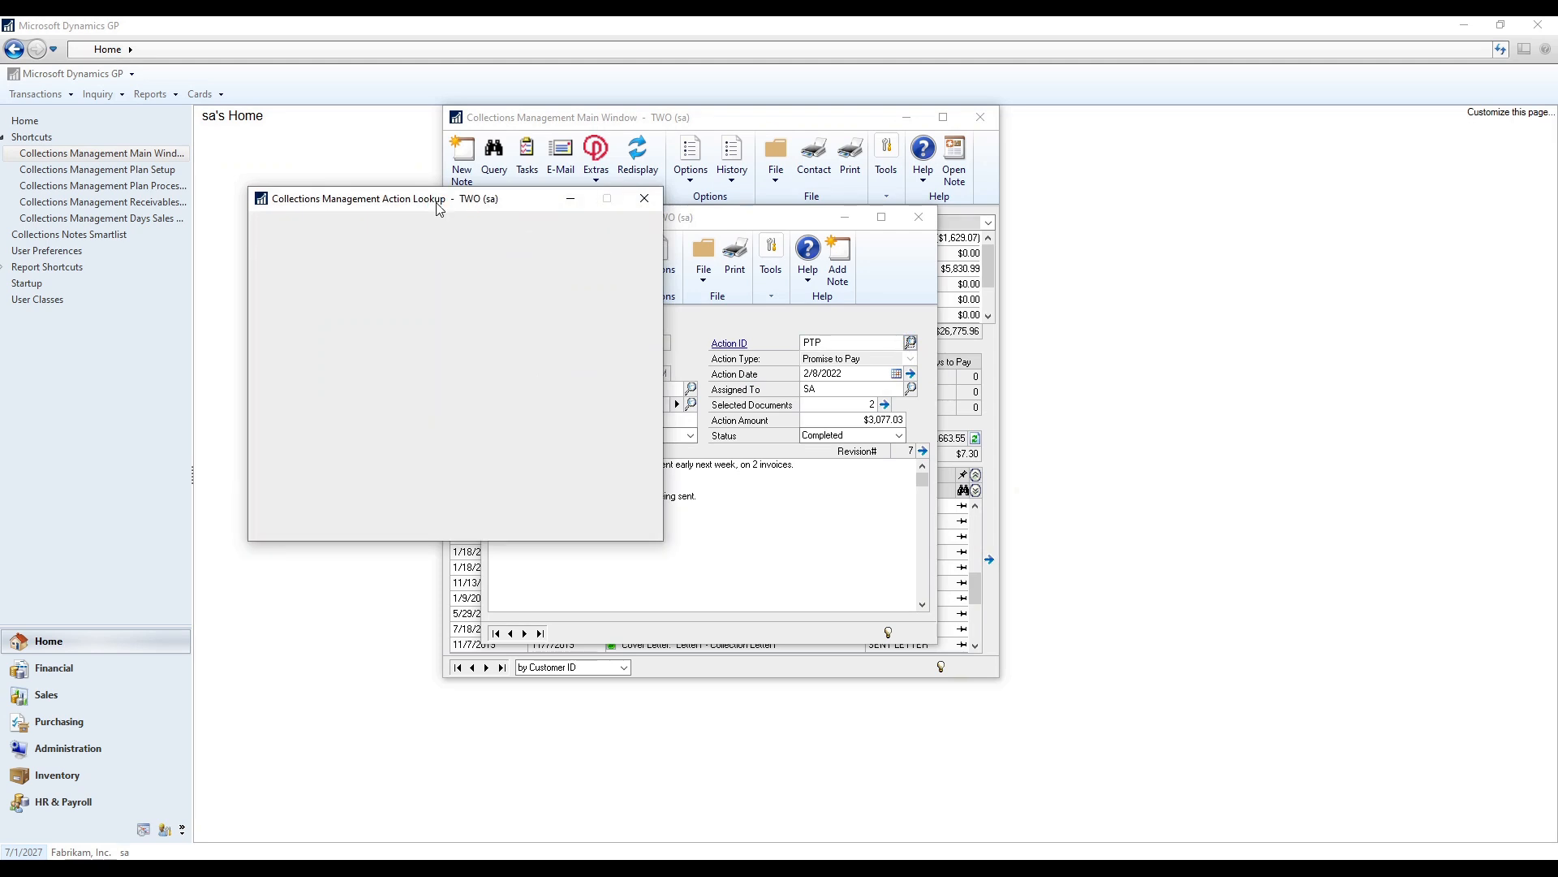
{"action": "mouse_move", "coordinate": [436, 209]}
{"action": "left_mouse_down"}
{"action": "mouse_move", "coordinate": [651, 264]}
{"action": "mouse_move", "coordinate": [703, 315]}
{"action": "left_mouse_up"}
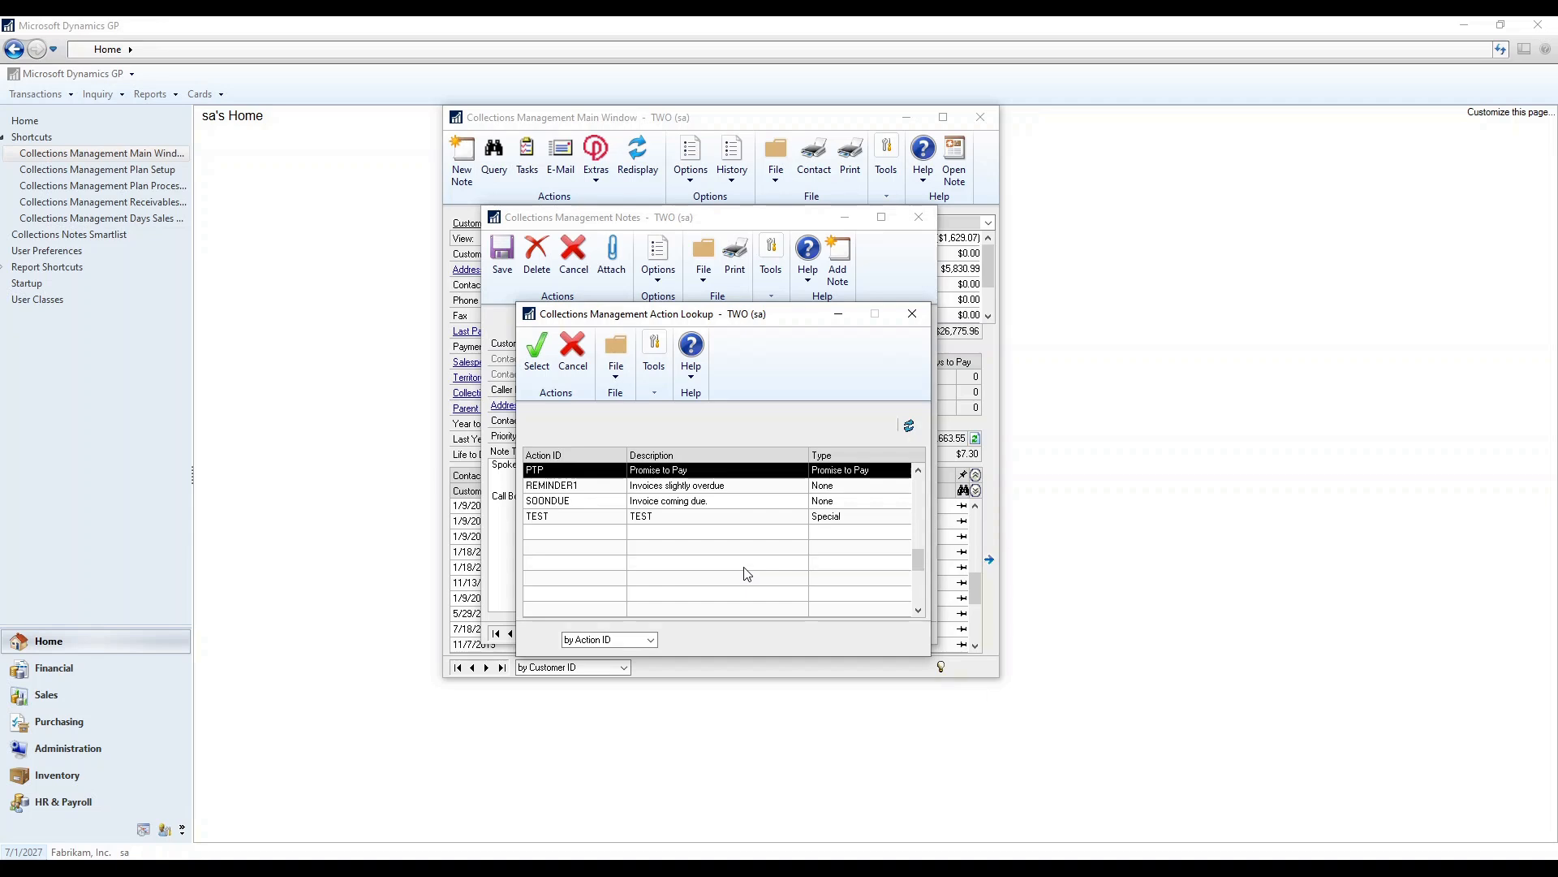
{"action": "scroll", "coordinate": [747, 575], "scroll_direction": "up", "scroll_amount": 2}
{"action": "scroll", "coordinate": [747, 575], "scroll_direction": "up", "scroll_amount": 2}
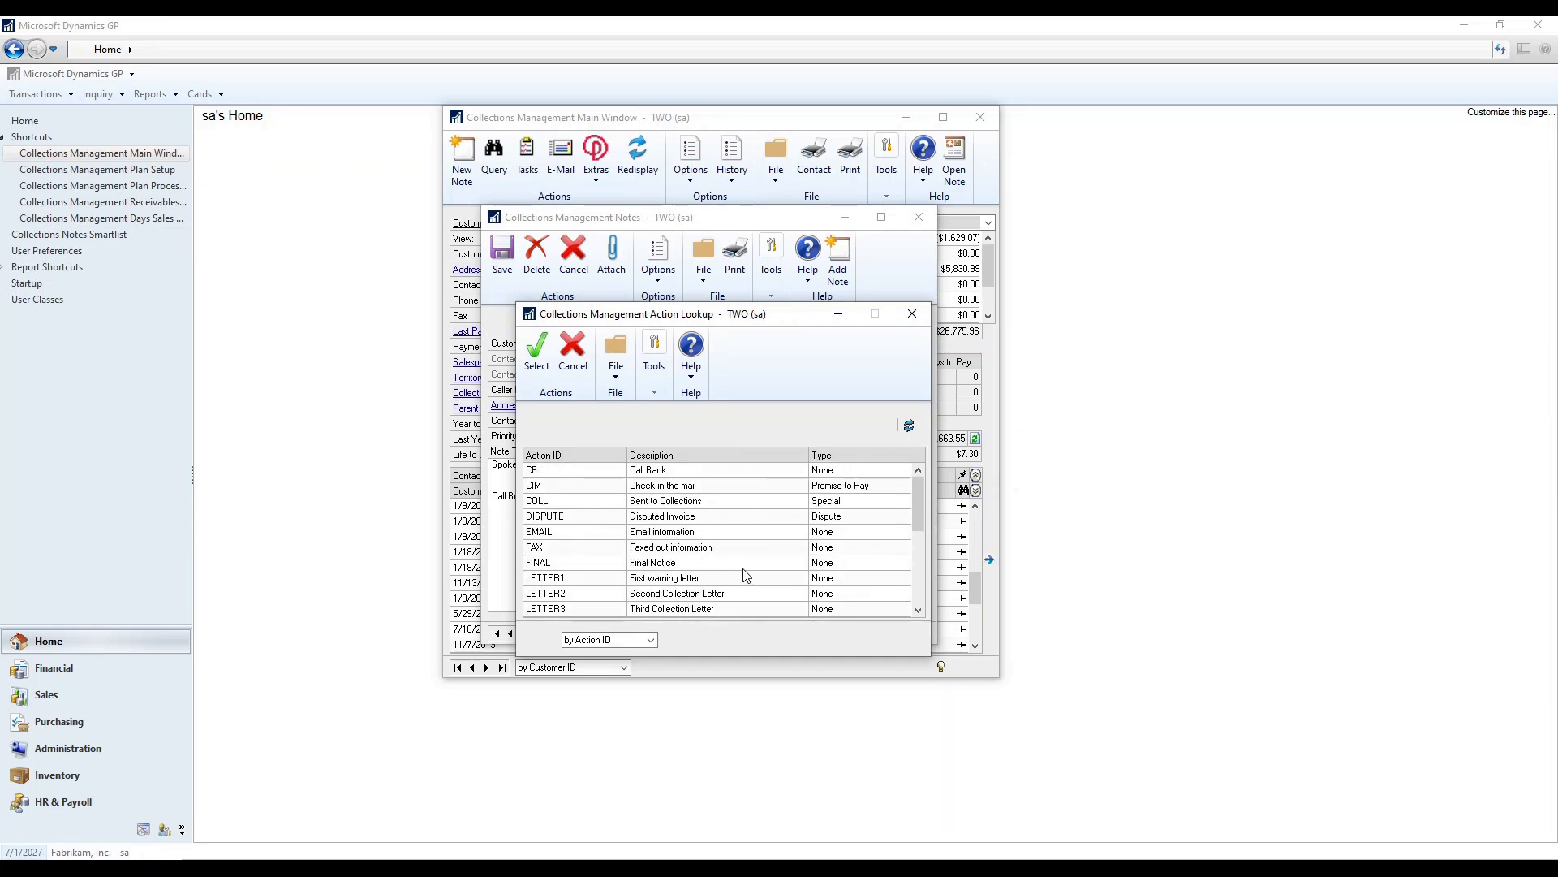
{"action": "left_click", "coordinate": [695, 488]}
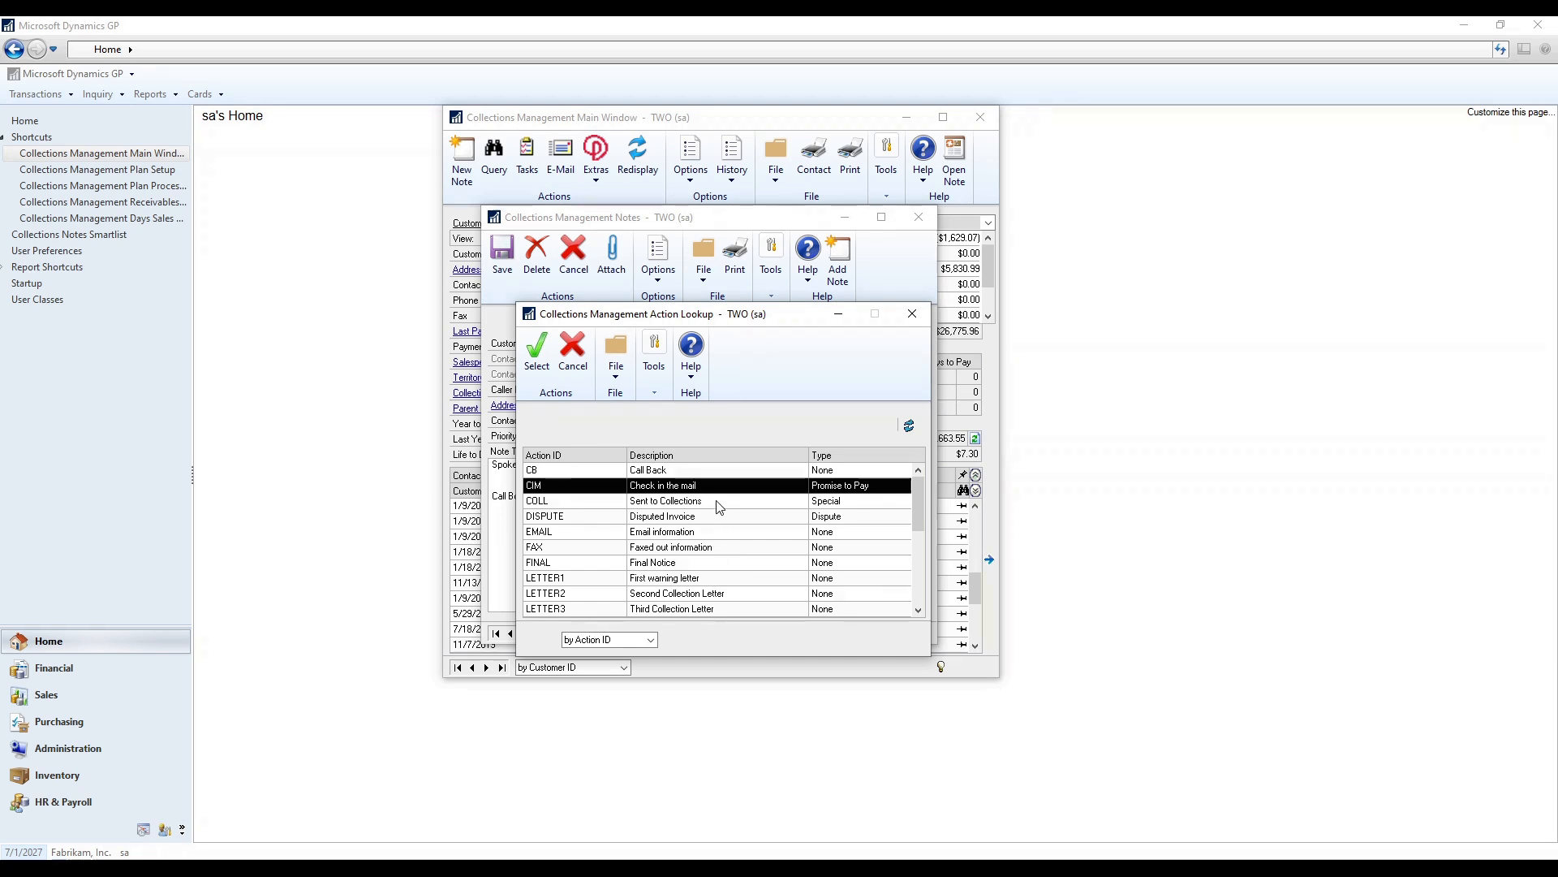
{"action": "left_click", "coordinate": [719, 504]}
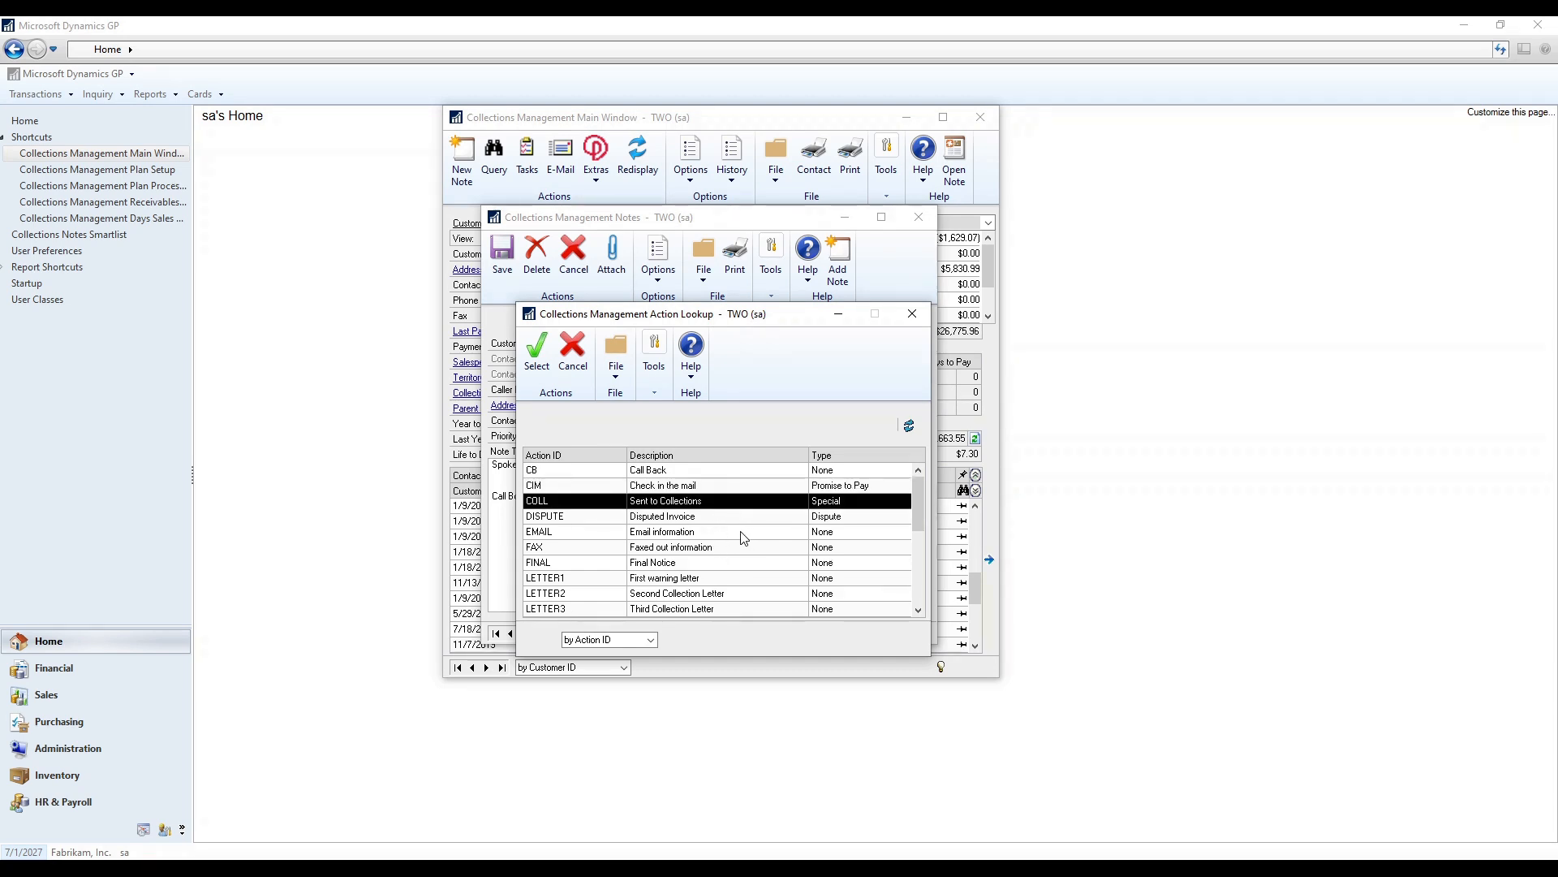
{"action": "left_click", "coordinate": [726, 519]}
{"action": "left_click", "coordinate": [736, 534]}
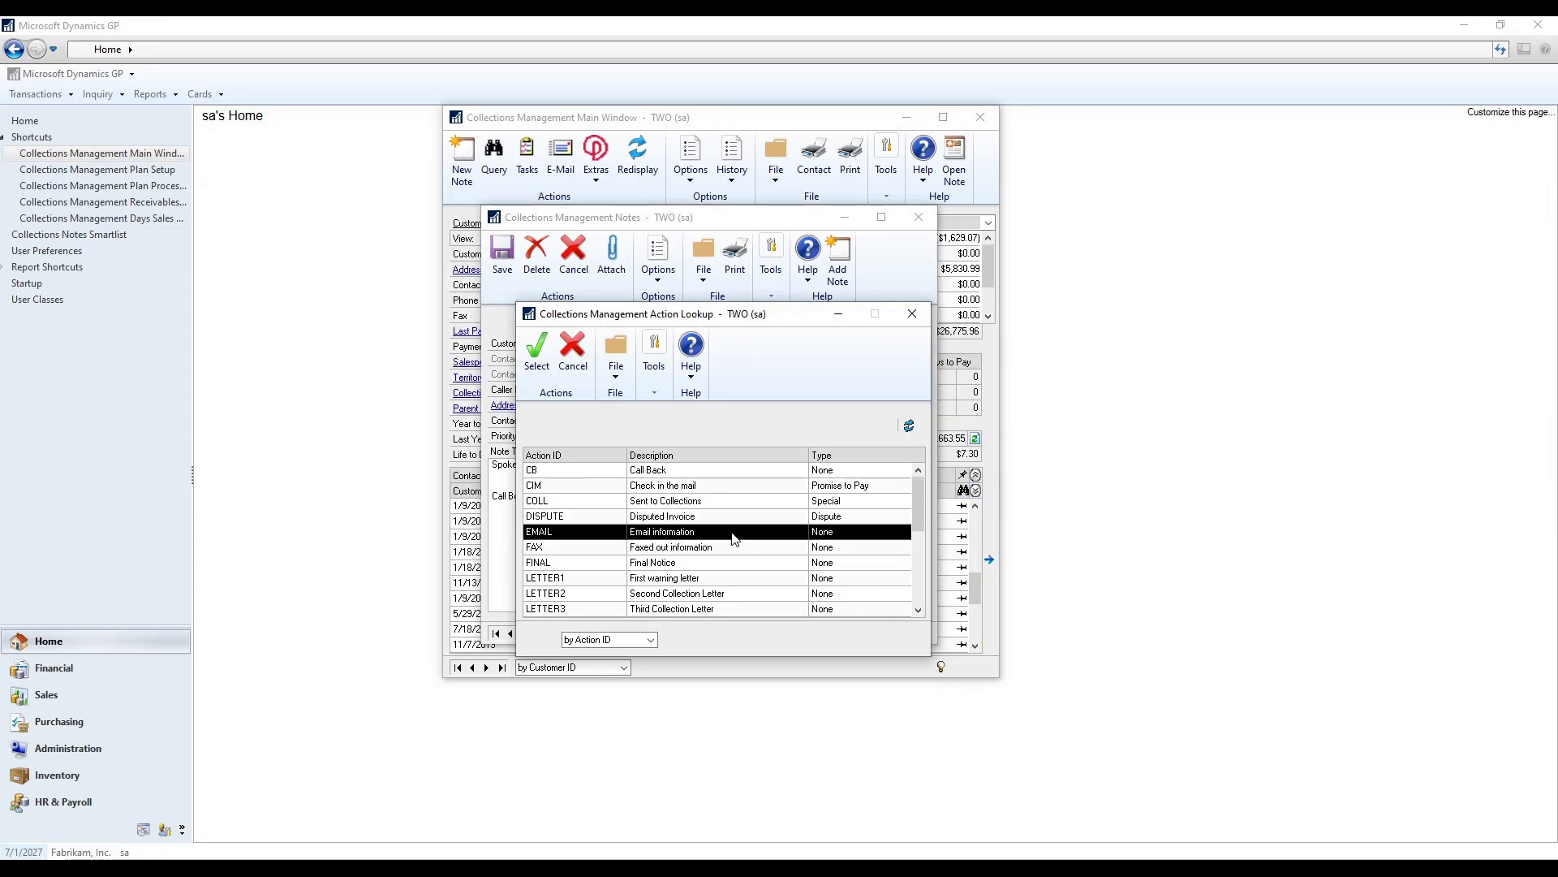
{"action": "left_click", "coordinate": [734, 549]}
{"action": "left_click", "coordinate": [733, 562]}
{"action": "left_click", "coordinate": [735, 577]}
{"action": "left_click", "coordinate": [734, 594]}
{"action": "left_click", "coordinate": [736, 609]}
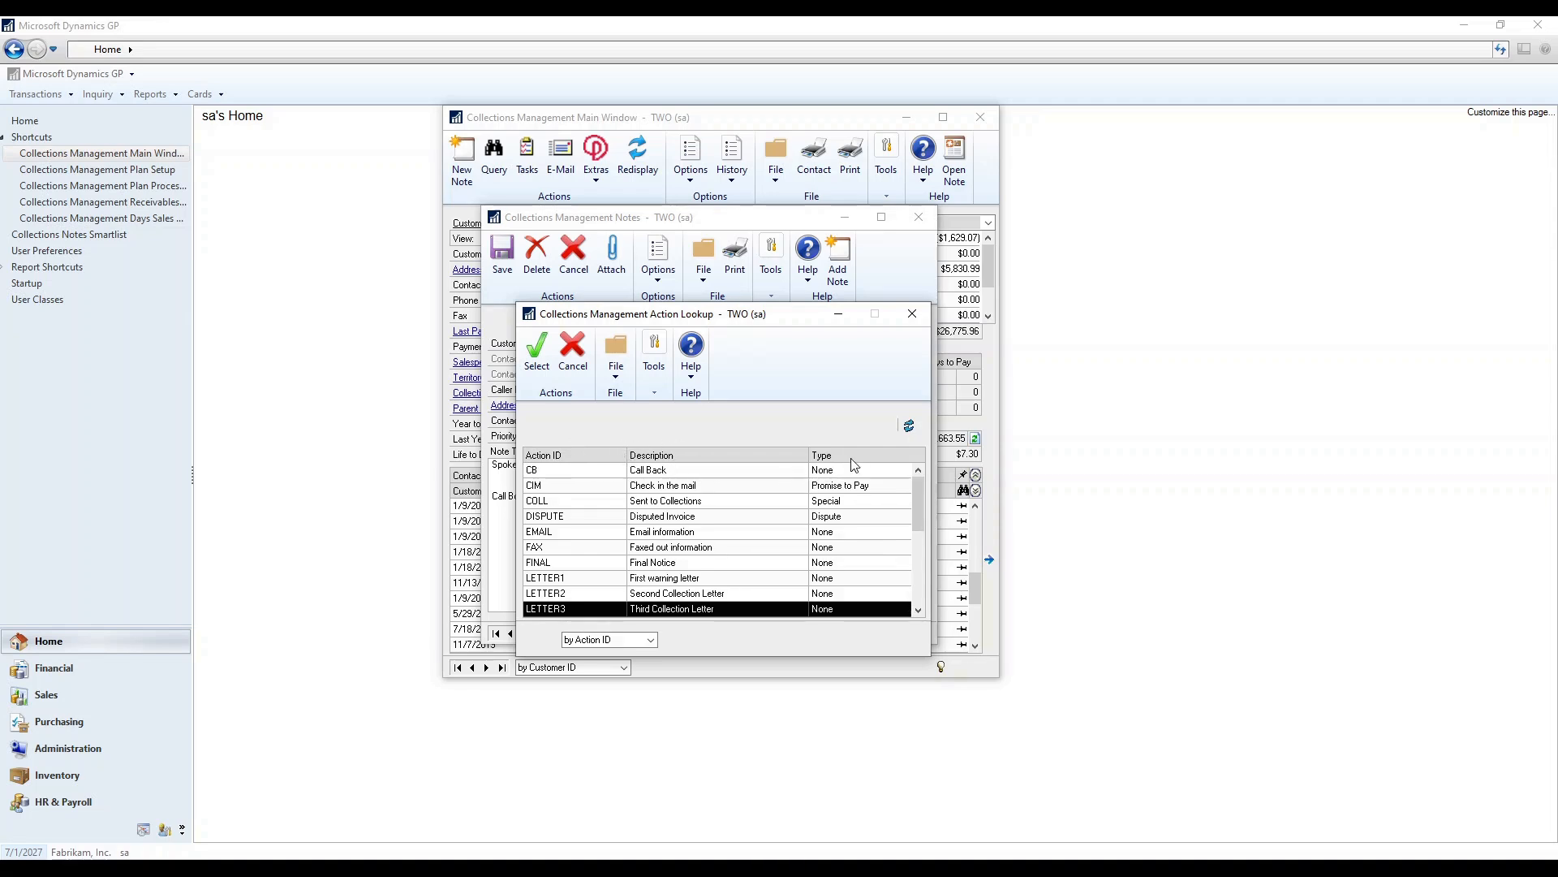
Compare the Promise to Pay, Special and Dispute types using the CIM, COLL and DISPUTE actions.
{"action": "left_click", "coordinate": [856, 485]}
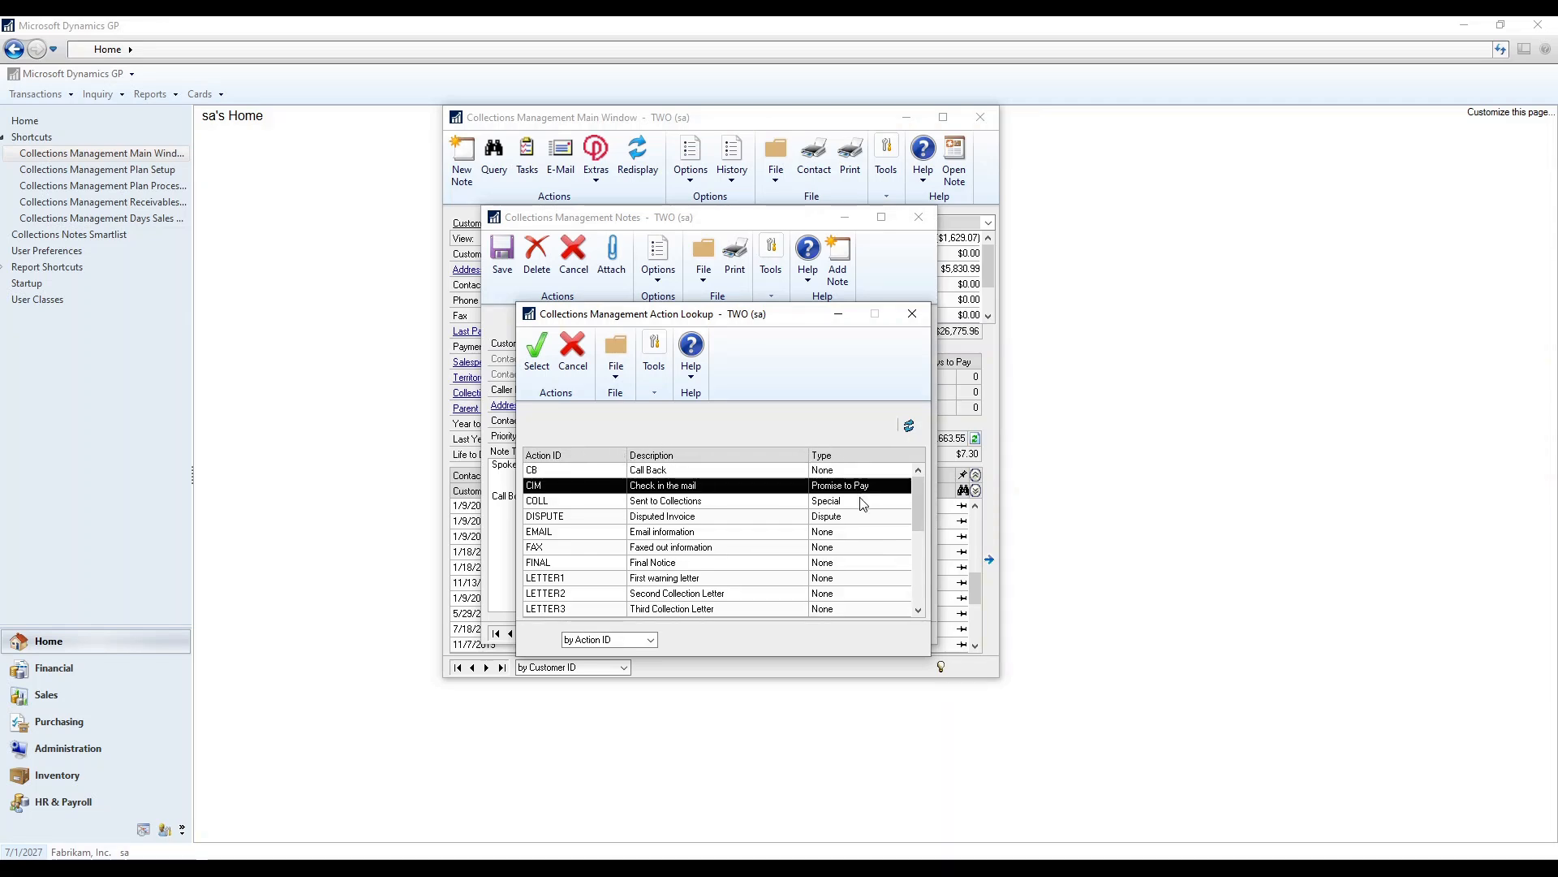
{"action": "left_click", "coordinate": [859, 501]}
{"action": "left_click", "coordinate": [860, 517]}
{"action": "left_click", "coordinate": [866, 491]}
{"action": "left_click", "coordinate": [867, 501]}
{"action": "left_click", "coordinate": [867, 517]}
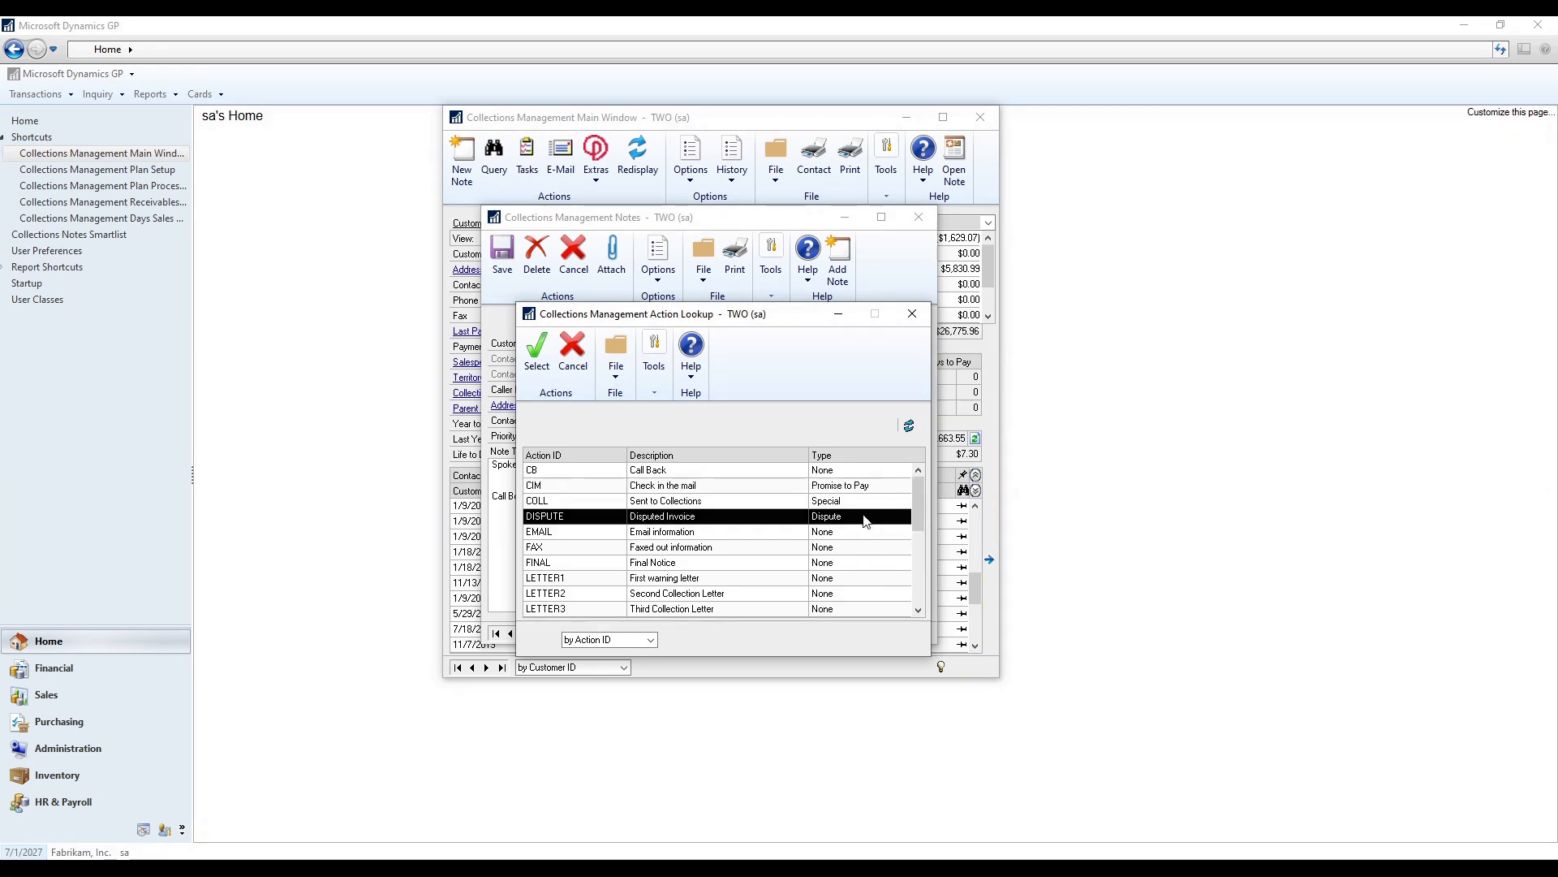
{"action": "left_click", "coordinate": [873, 491]}
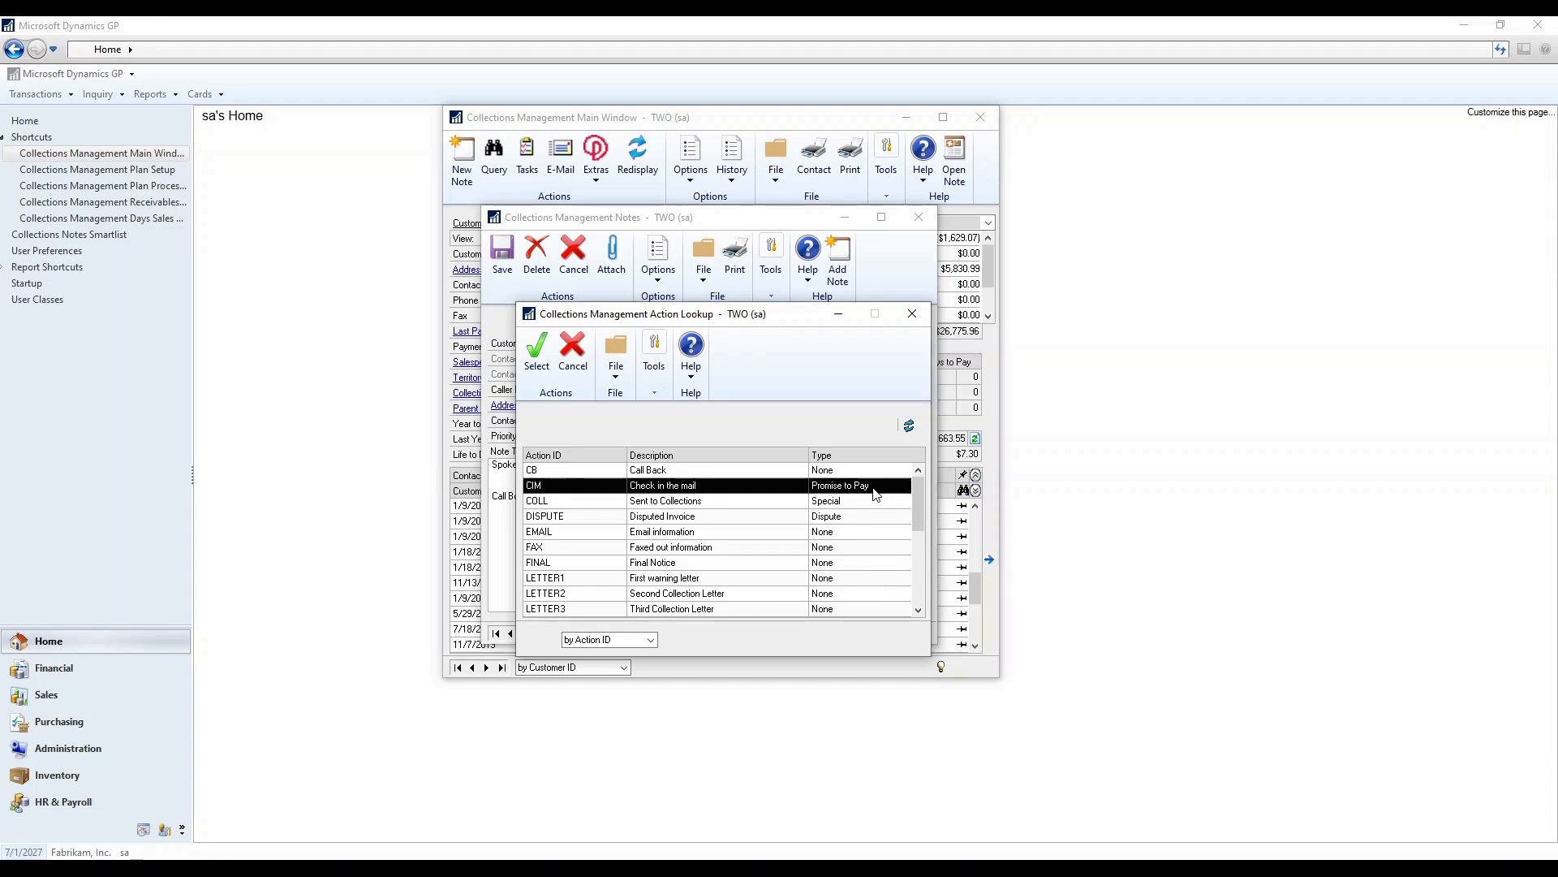
{"action": "key", "text": "Down"}
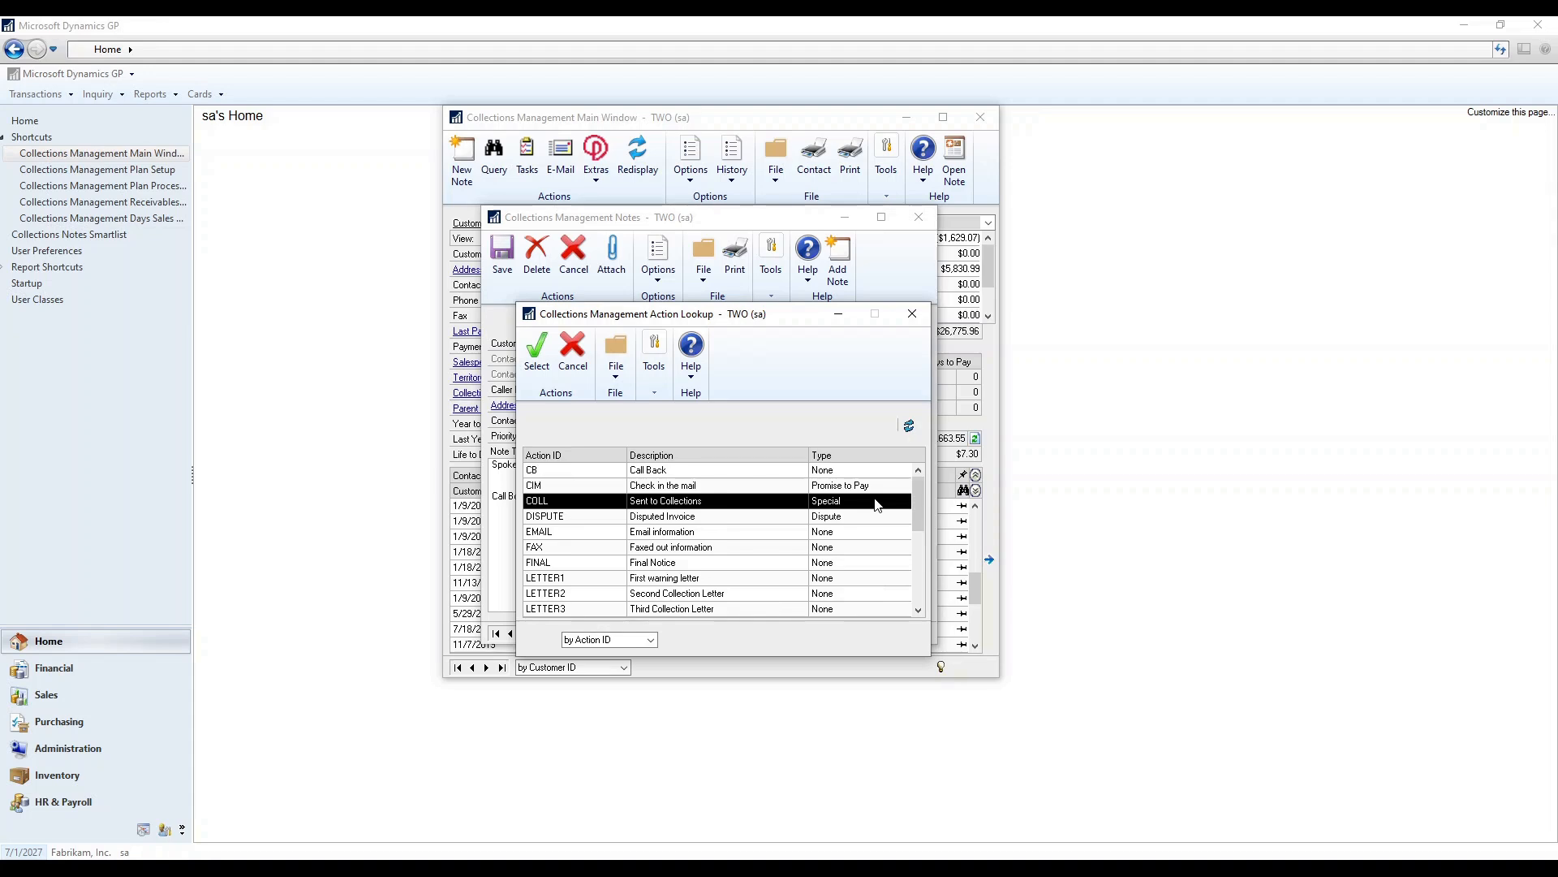
{"action": "left_click", "coordinate": [868, 524]}
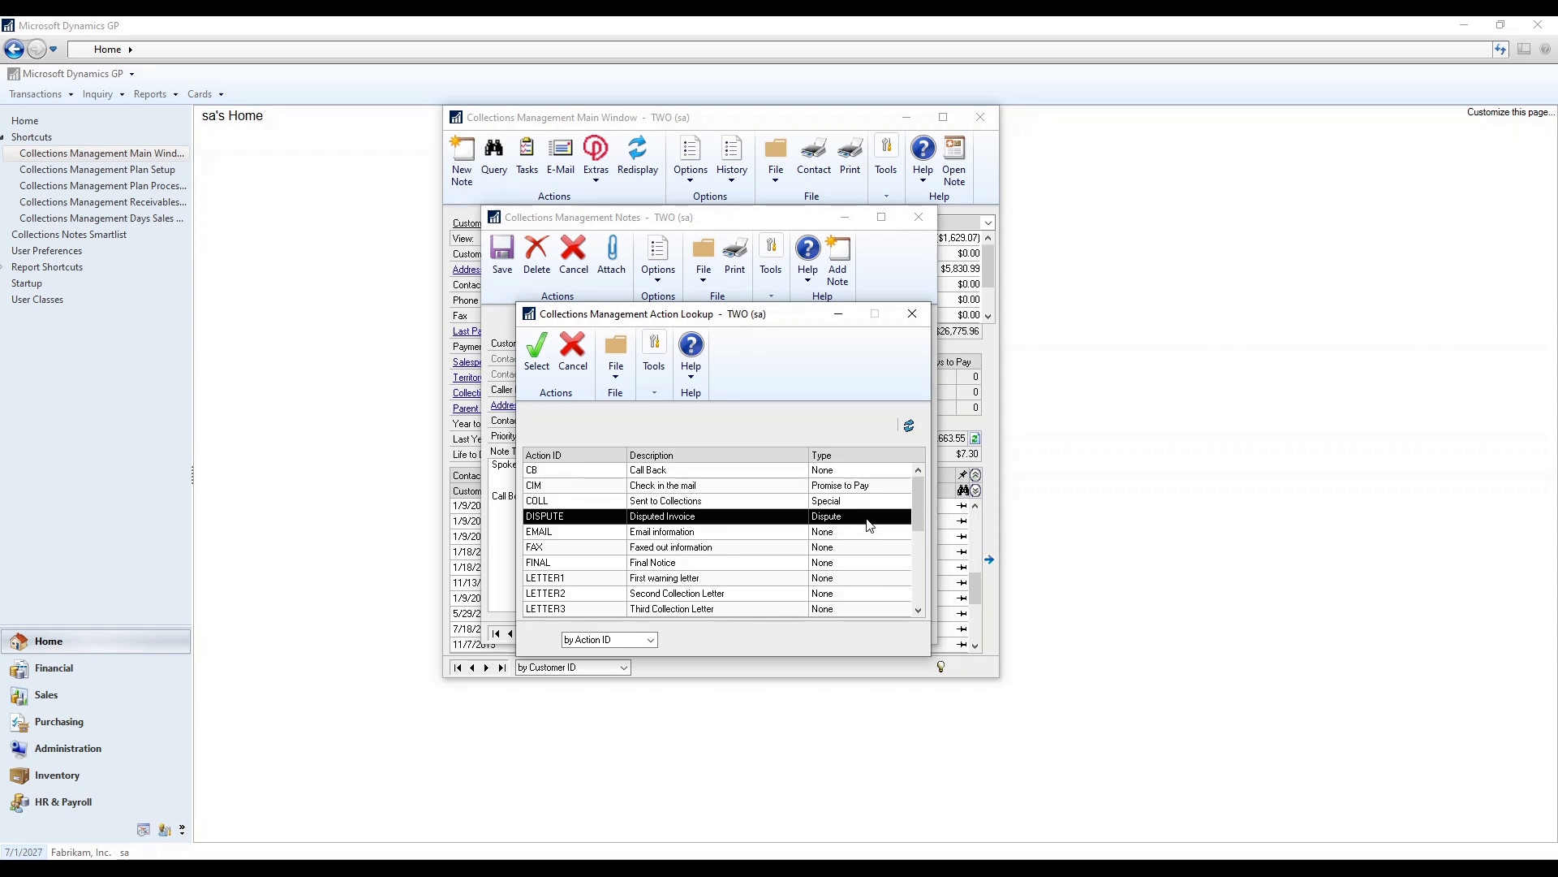
Contrast the typed actions CIM, COLL and DISPUTE with the actions of type None from EMAIL through LETTER1.
{"action": "left_click", "coordinate": [858, 487]}
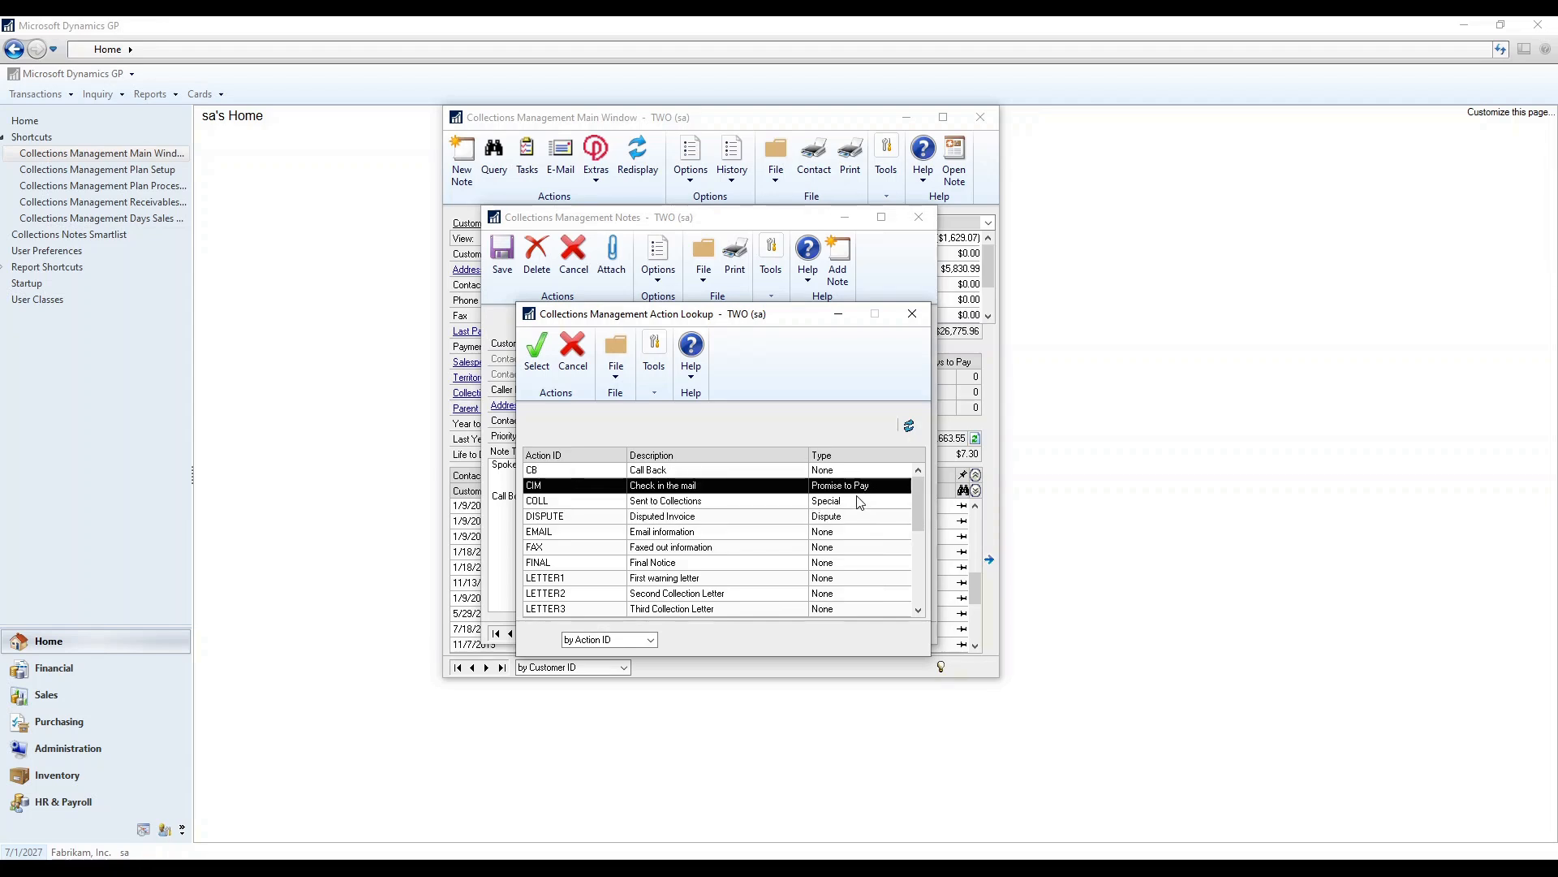
{"action": "left_click", "coordinate": [857, 501]}
{"action": "left_click", "coordinate": [858, 516]}
{"action": "left_click", "coordinate": [858, 532]}
{"action": "left_click", "coordinate": [858, 549]}
{"action": "left_click", "coordinate": [858, 566]}
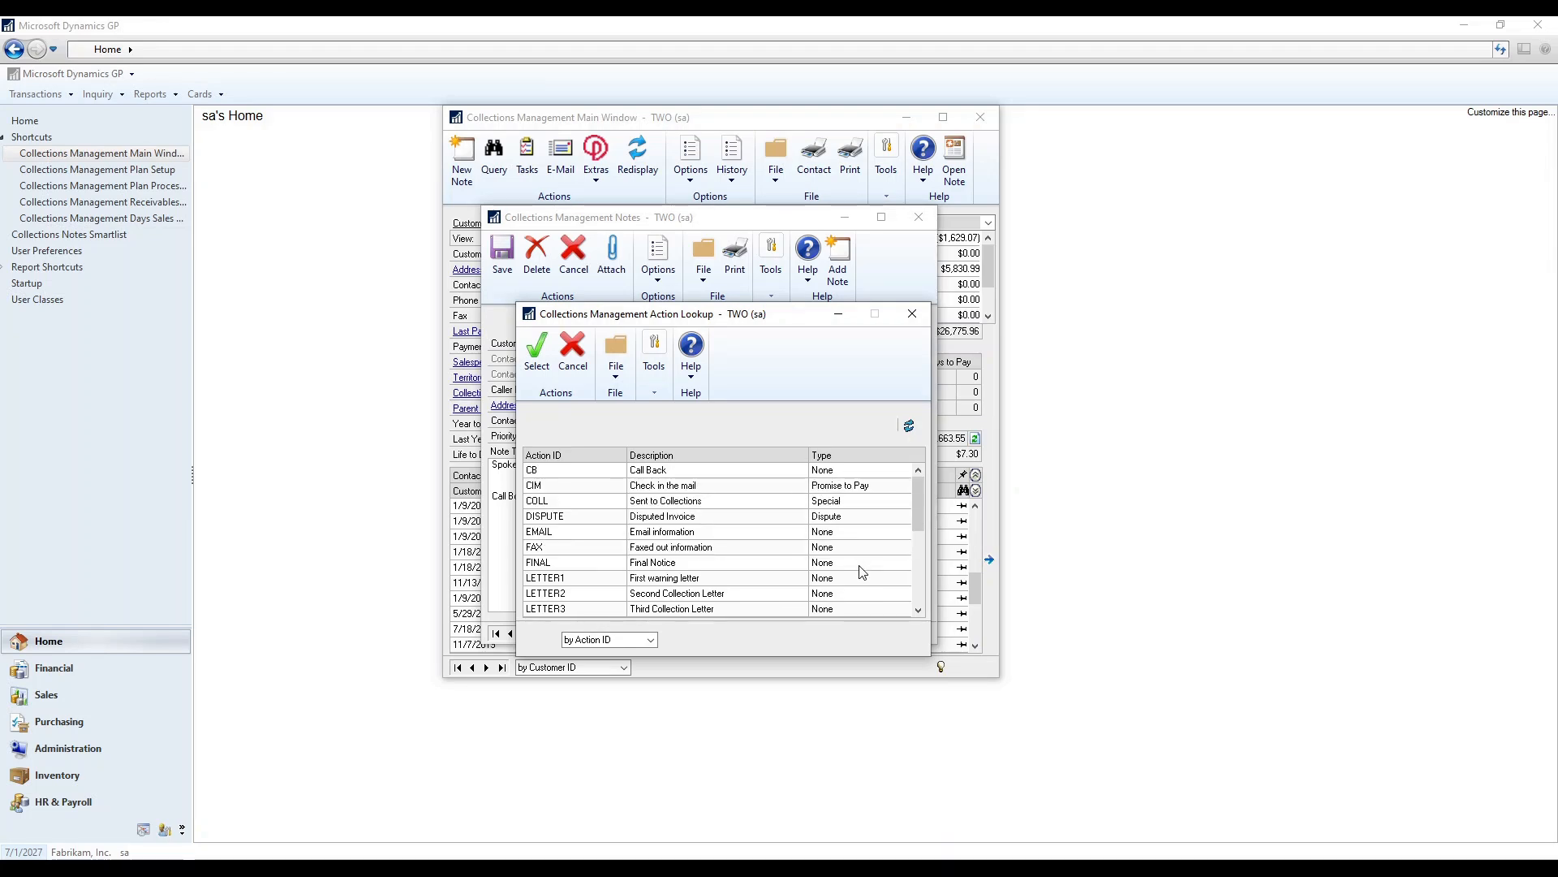
{"action": "left_click", "coordinate": [862, 572]}
{"action": "left_click", "coordinate": [852, 487]}
{"action": "left_click", "coordinate": [854, 517]}
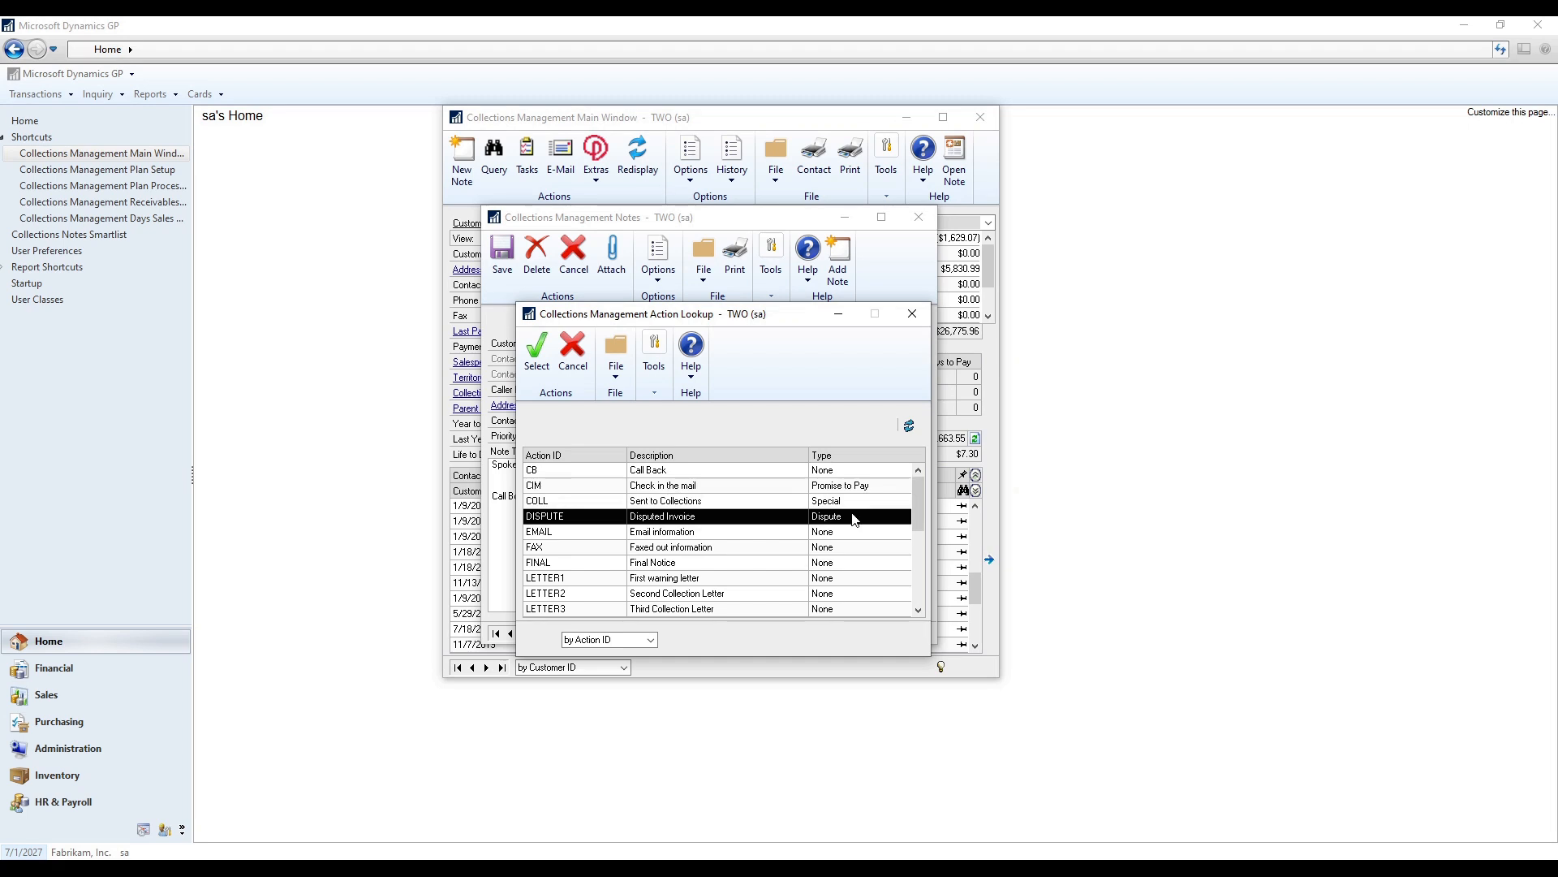
{"action": "left_click", "coordinate": [856, 532]}
{"action": "left_click", "coordinate": [857, 547]}
{"action": "left_click", "coordinate": [855, 563]}
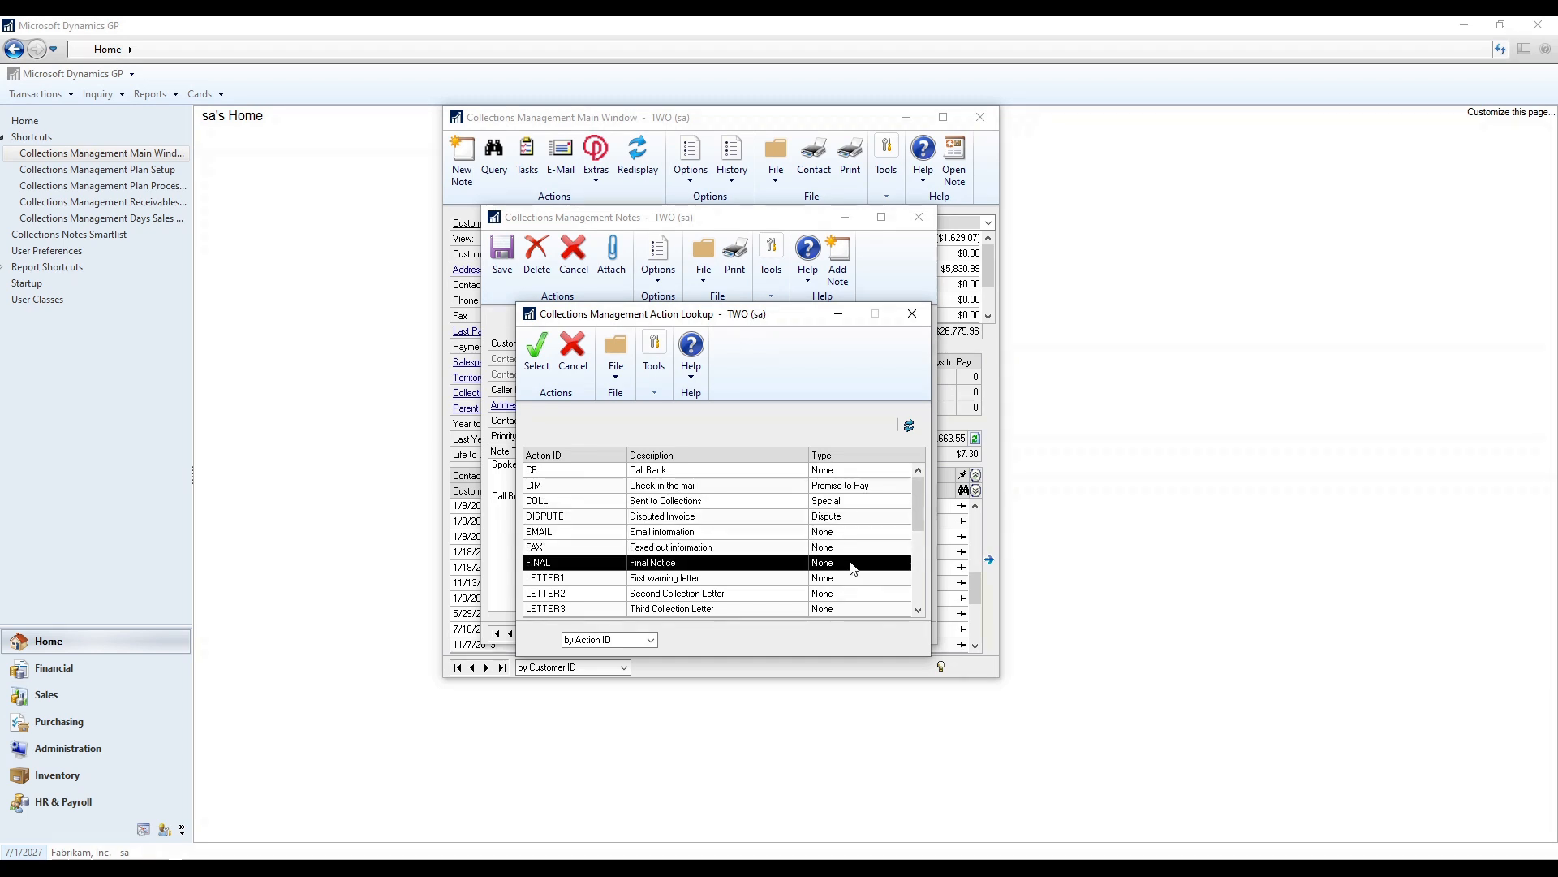
{"action": "left_click", "coordinate": [851, 578]}
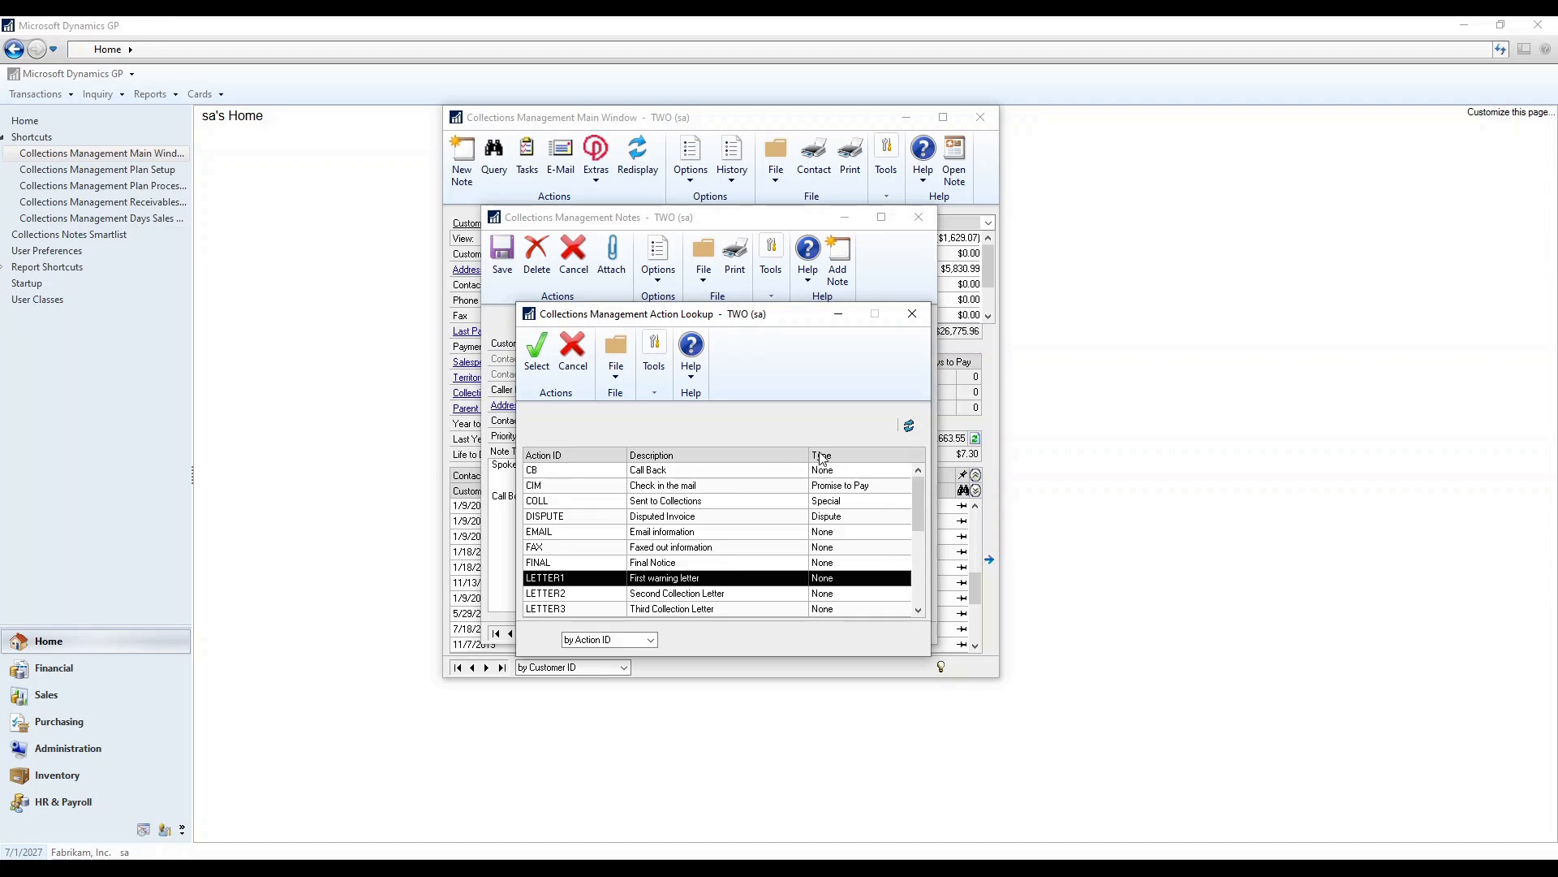
Recheck the types of the CIM, COLL and DISPUTE actions, and close the action lookup without selecting one.
{"action": "left_click", "coordinate": [867, 485]}
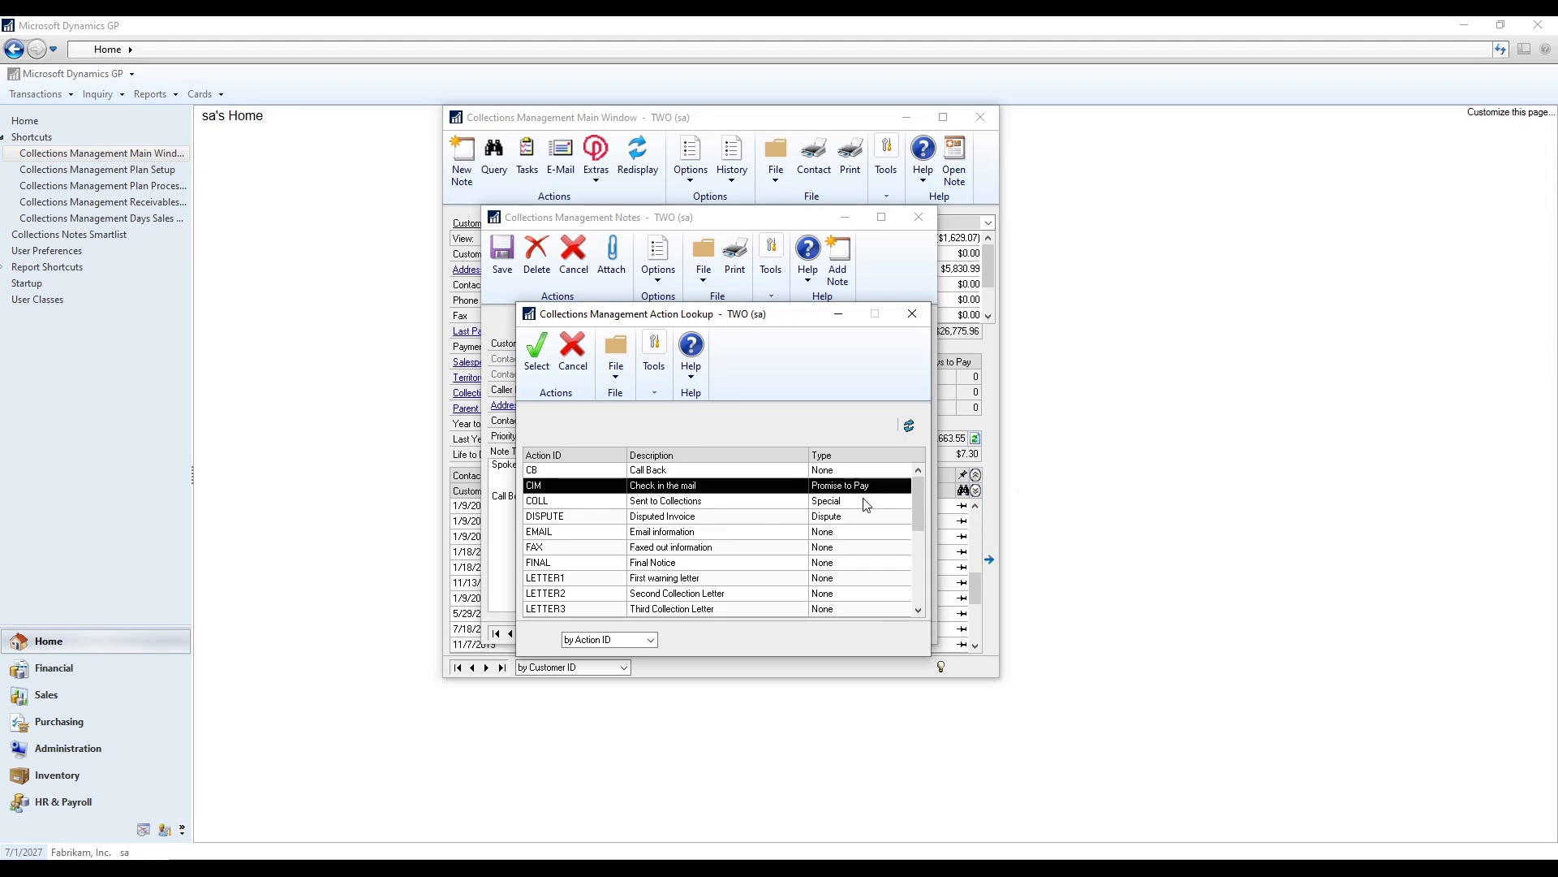
{"action": "left_click", "coordinate": [866, 500]}
{"action": "left_click", "coordinate": [865, 517]}
{"action": "left_click", "coordinate": [865, 486]}
{"action": "left_click", "coordinate": [866, 501]}
{"action": "left_click", "coordinate": [865, 517]}
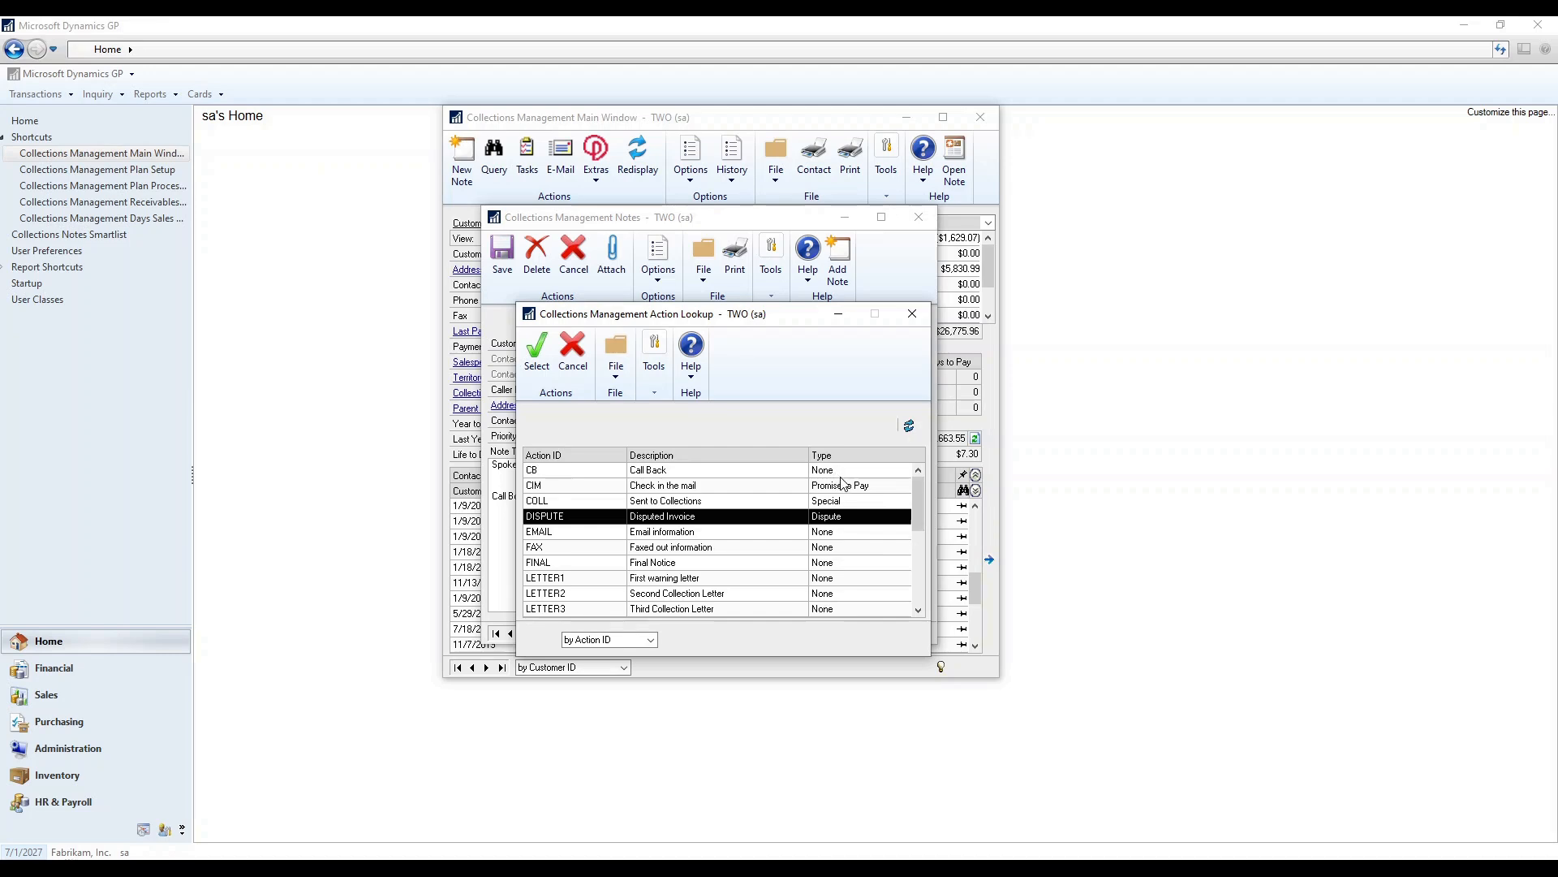
{"action": "left_click", "coordinate": [917, 315]}
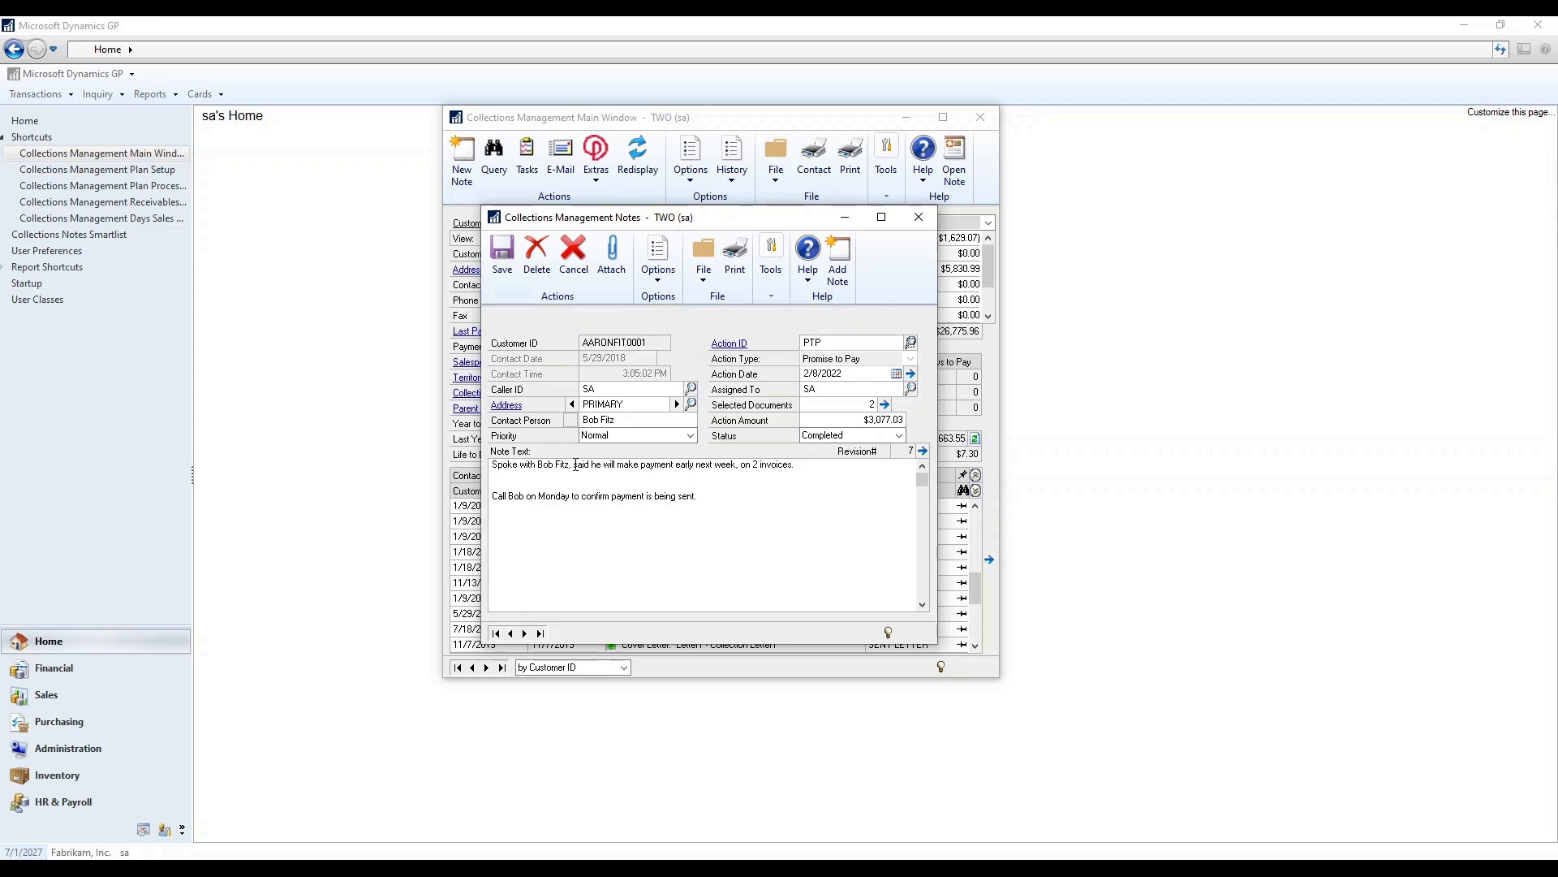
Highlight the payment promise in the note text, and check the CALL1 action in the action lookup before closing it unchanged.
{"action": "left_click_drag", "start_coordinate": [575, 464], "coordinate": [734, 465]}
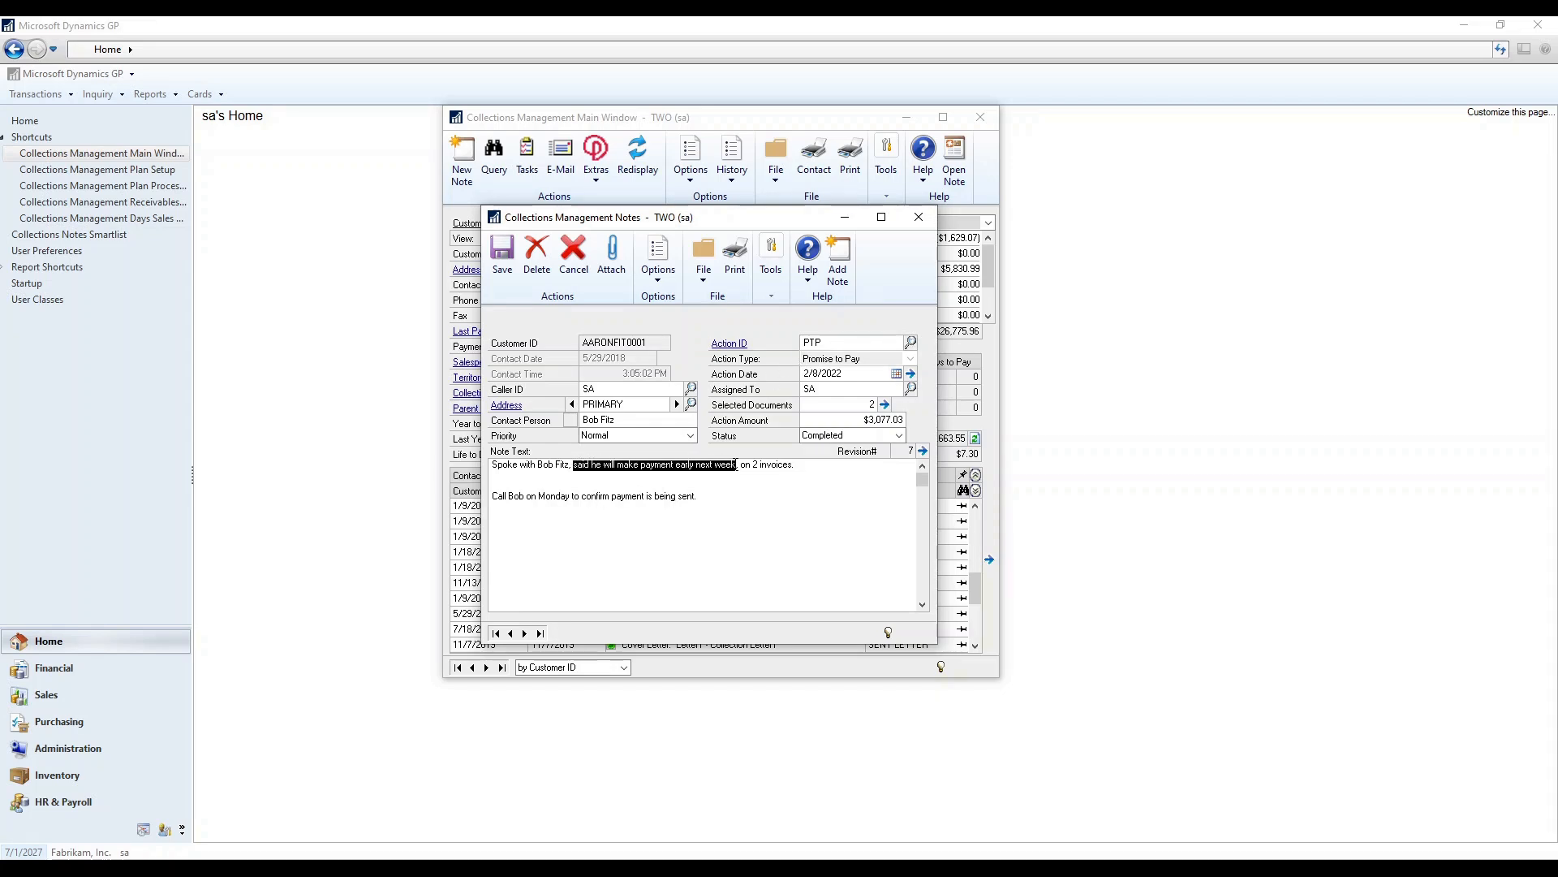
{"action": "left_click", "coordinate": [780, 484]}
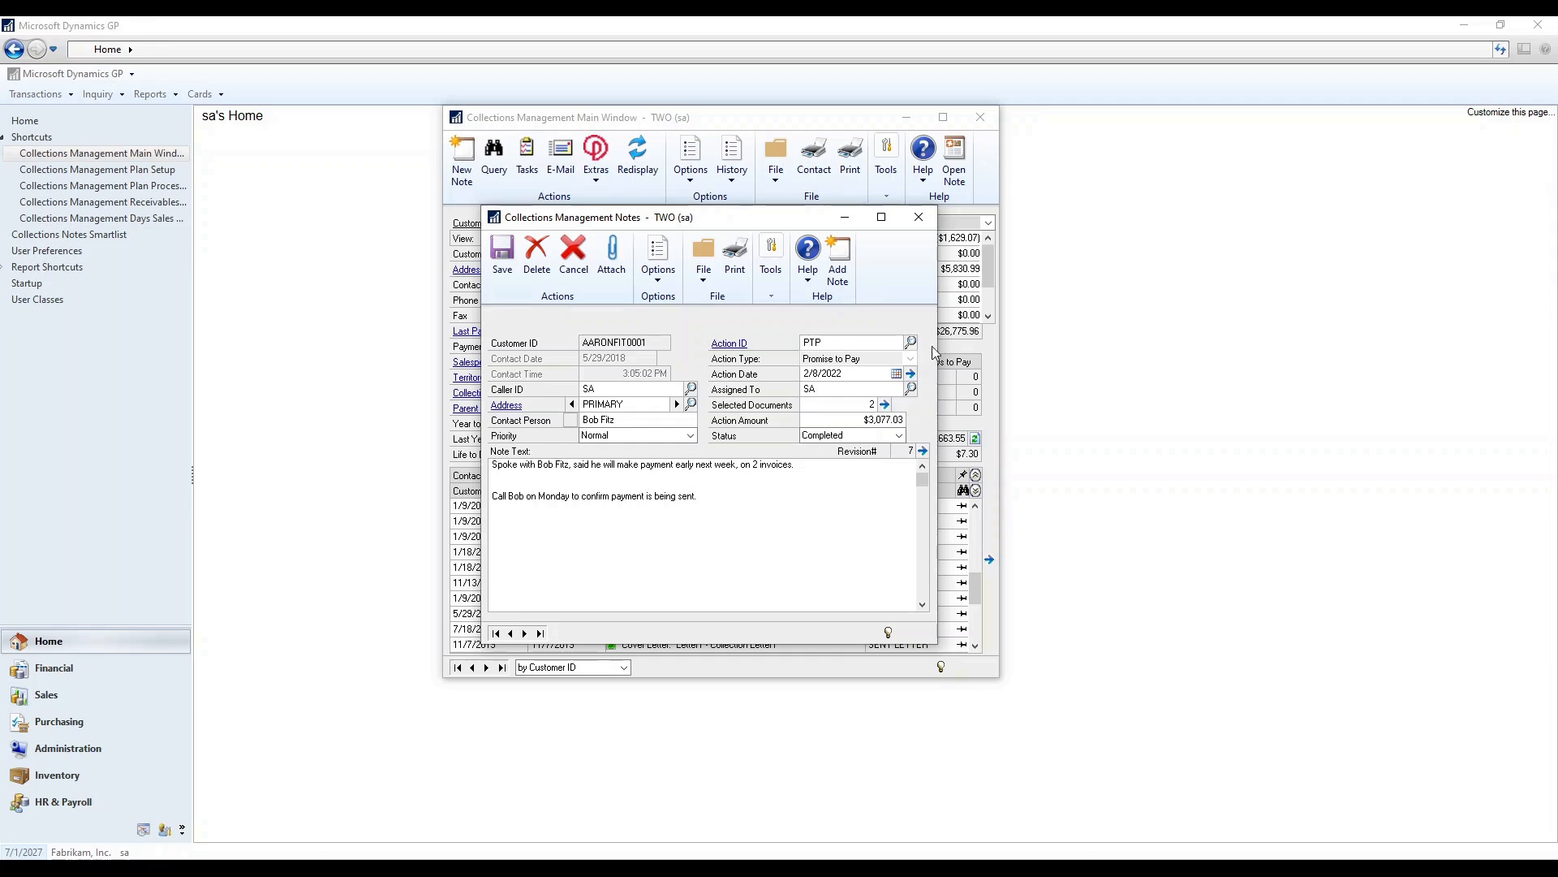
{"action": "left_click", "coordinate": [911, 342]}
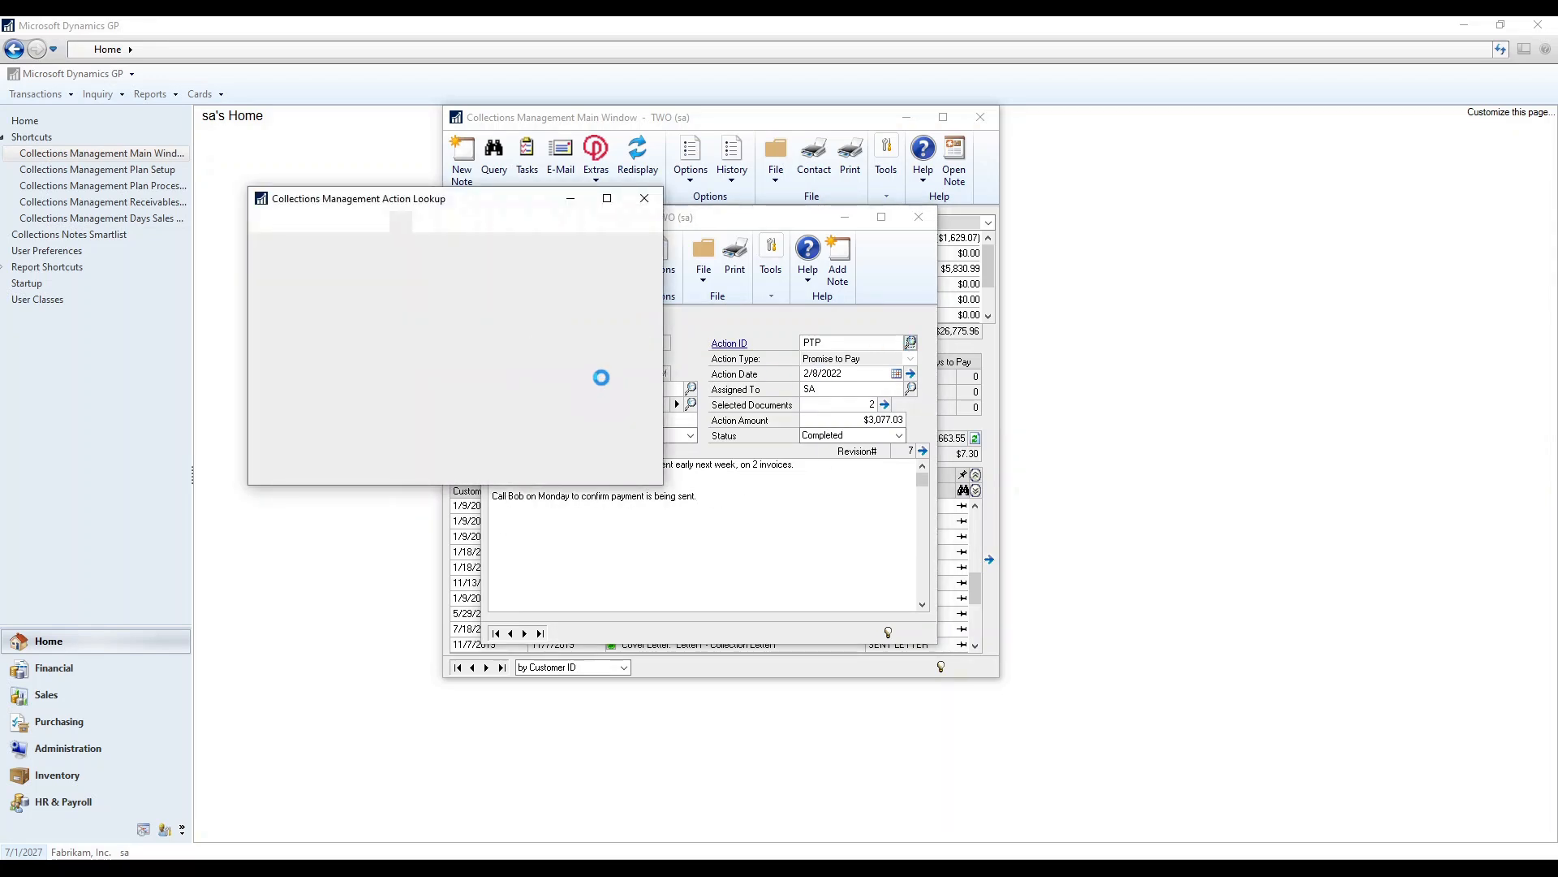
{"action": "left_click", "coordinate": [650, 355]}
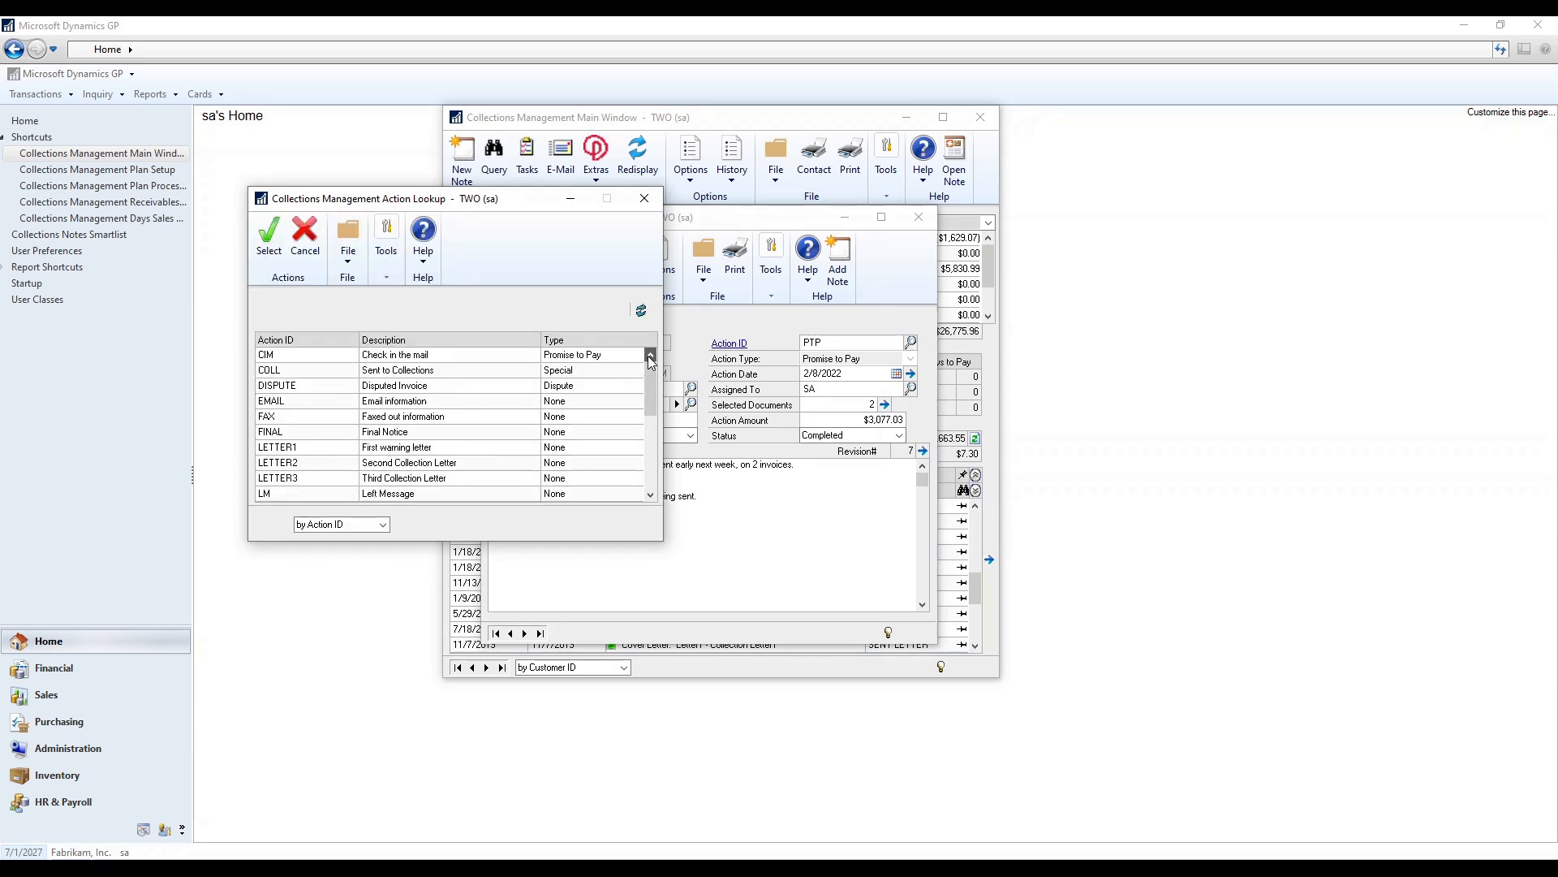
{"action": "left_click", "coordinate": [464, 357]}
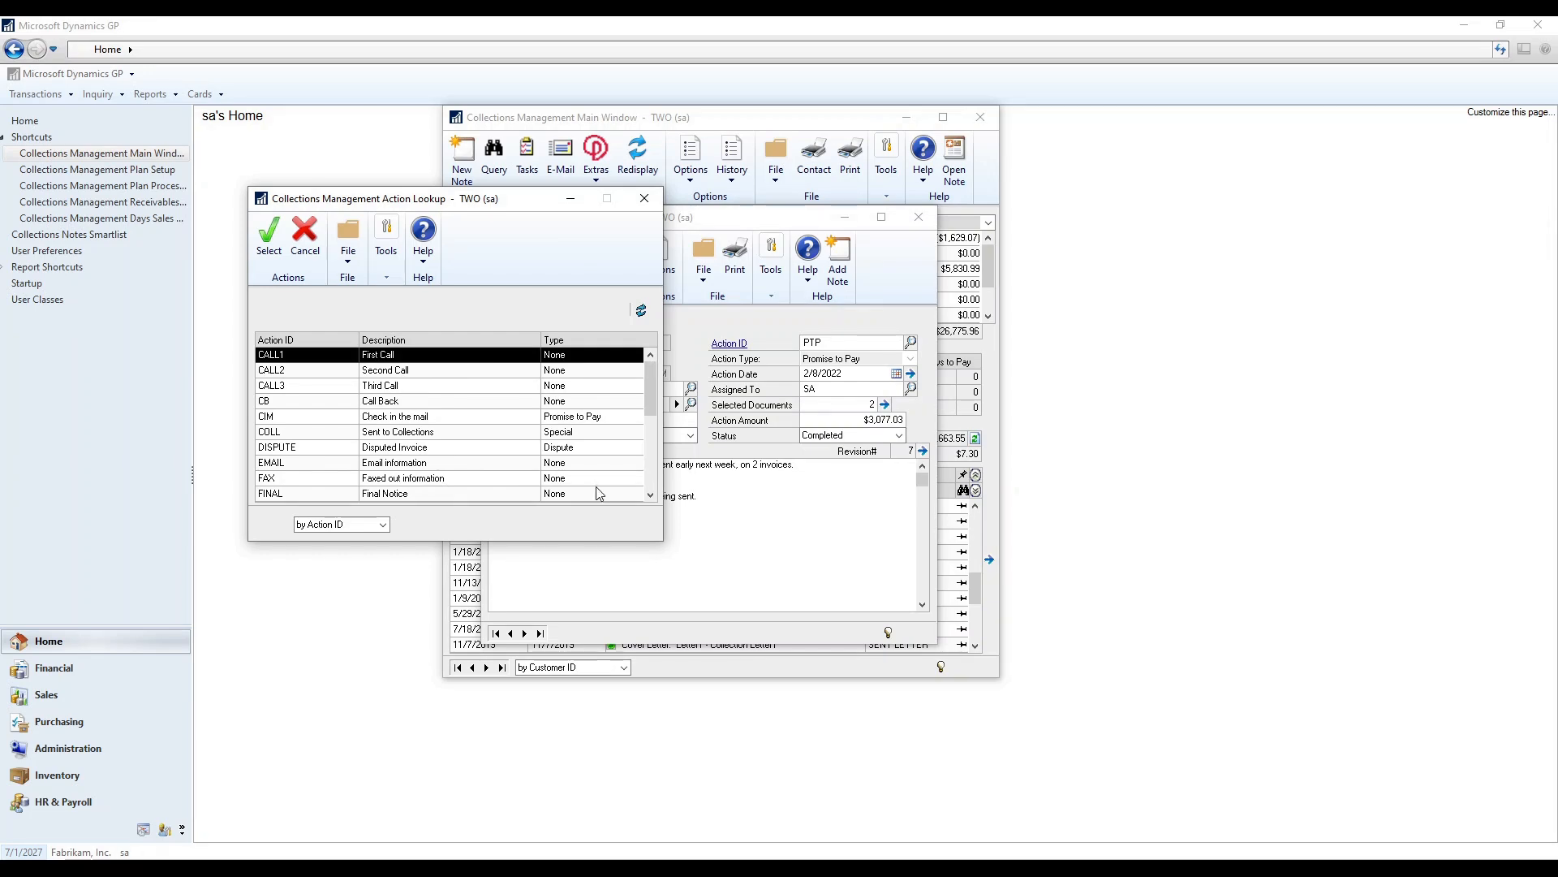
{"action": "left_click", "coordinate": [645, 198]}
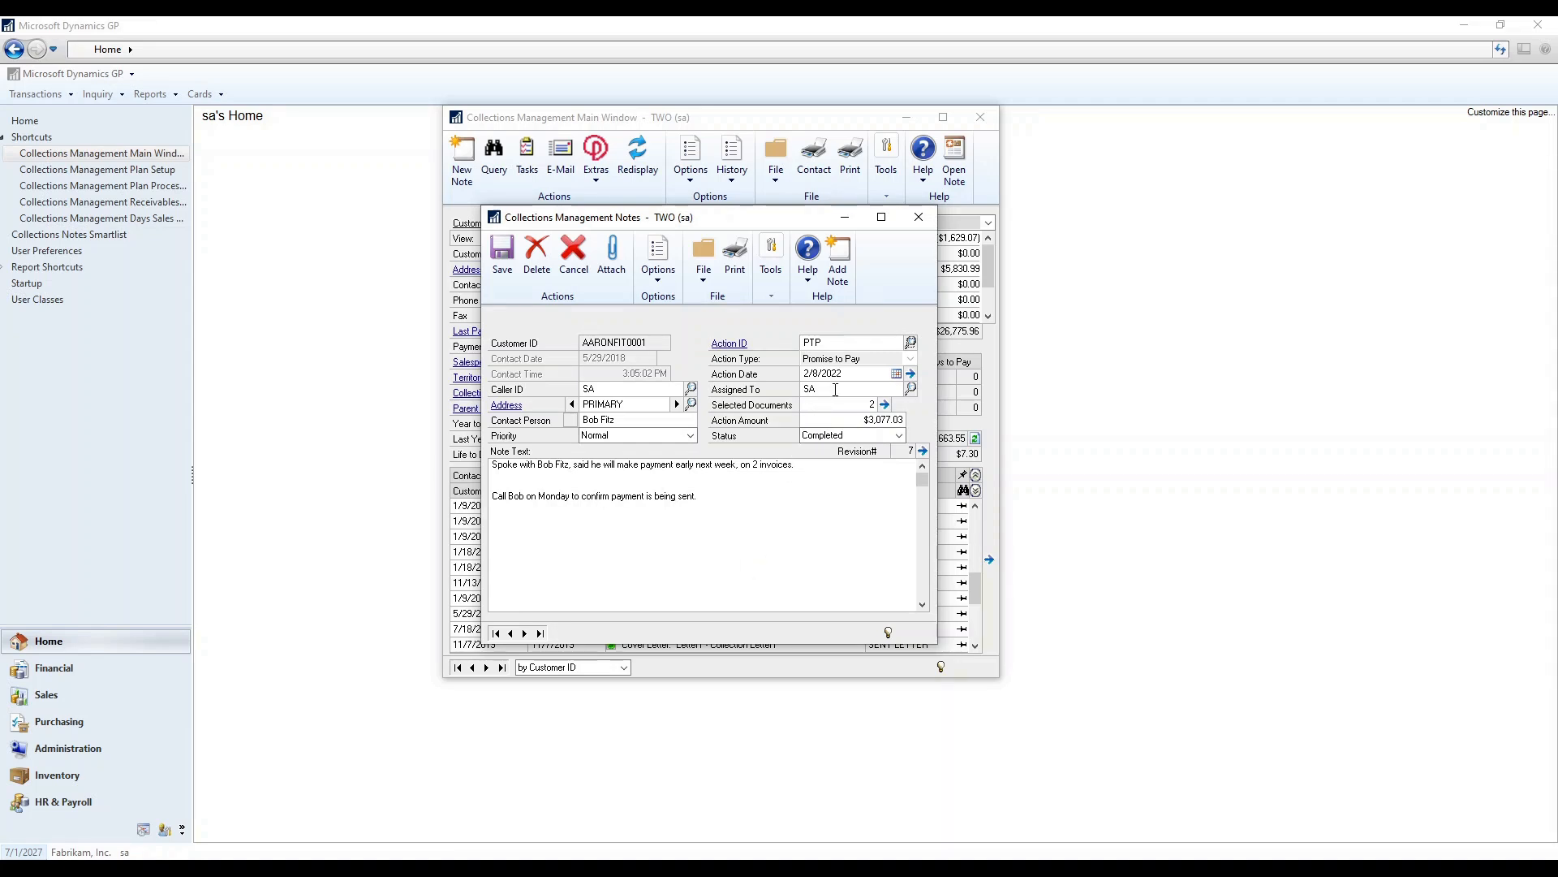
Review the collectors available for the note's Assigned To field and the note's selected documents, closing each window.
{"action": "left_click", "coordinate": [912, 388]}
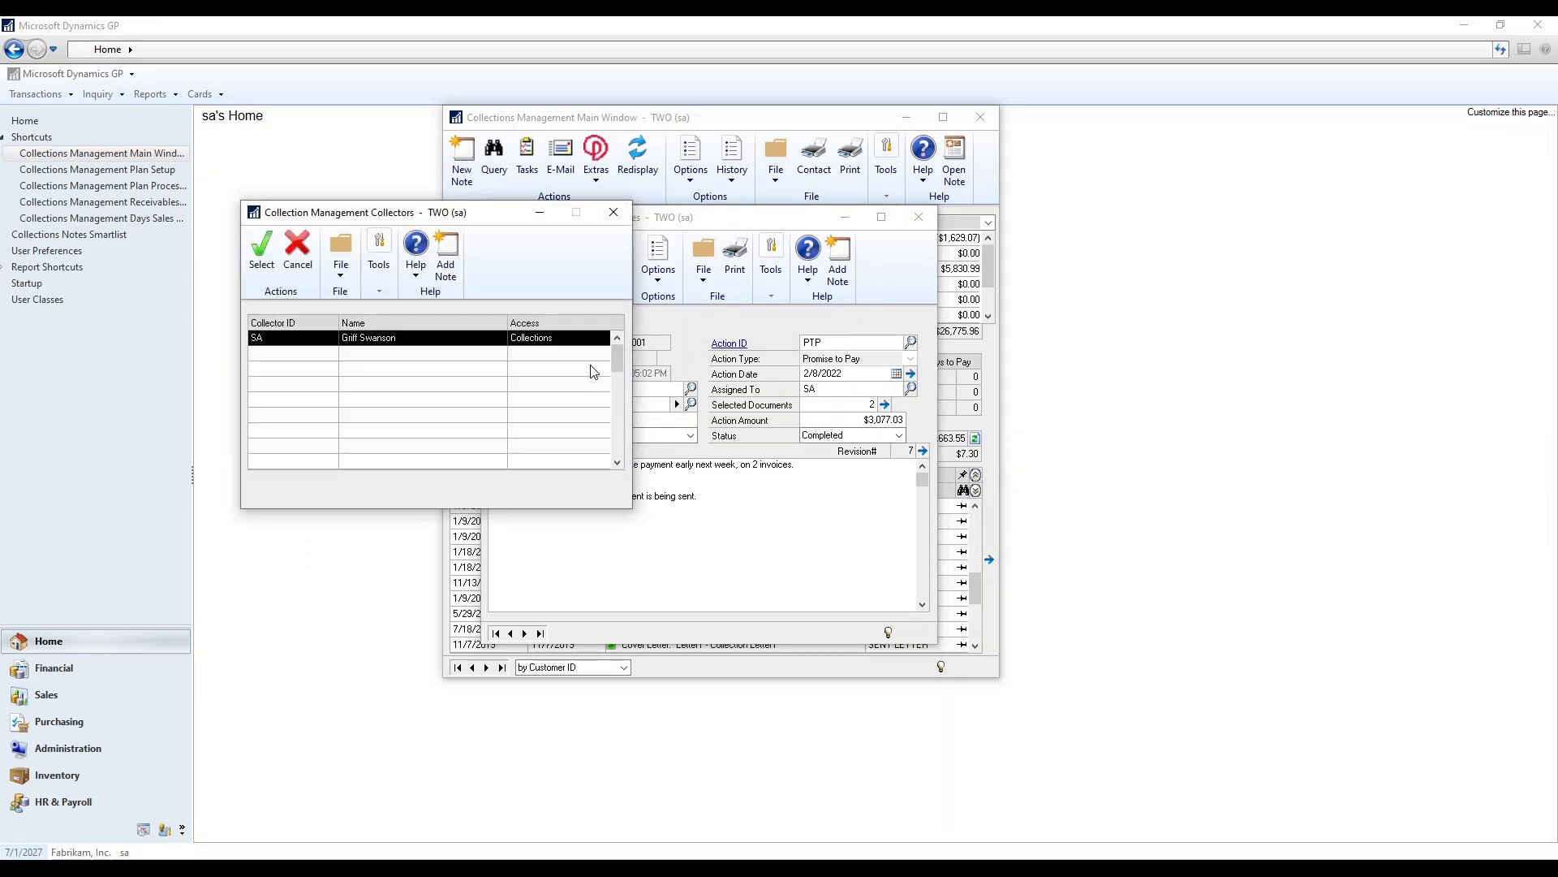
{"action": "left_click", "coordinate": [618, 339]}
{"action": "left_click", "coordinate": [619, 339]}
{"action": "left_click", "coordinate": [619, 339]}
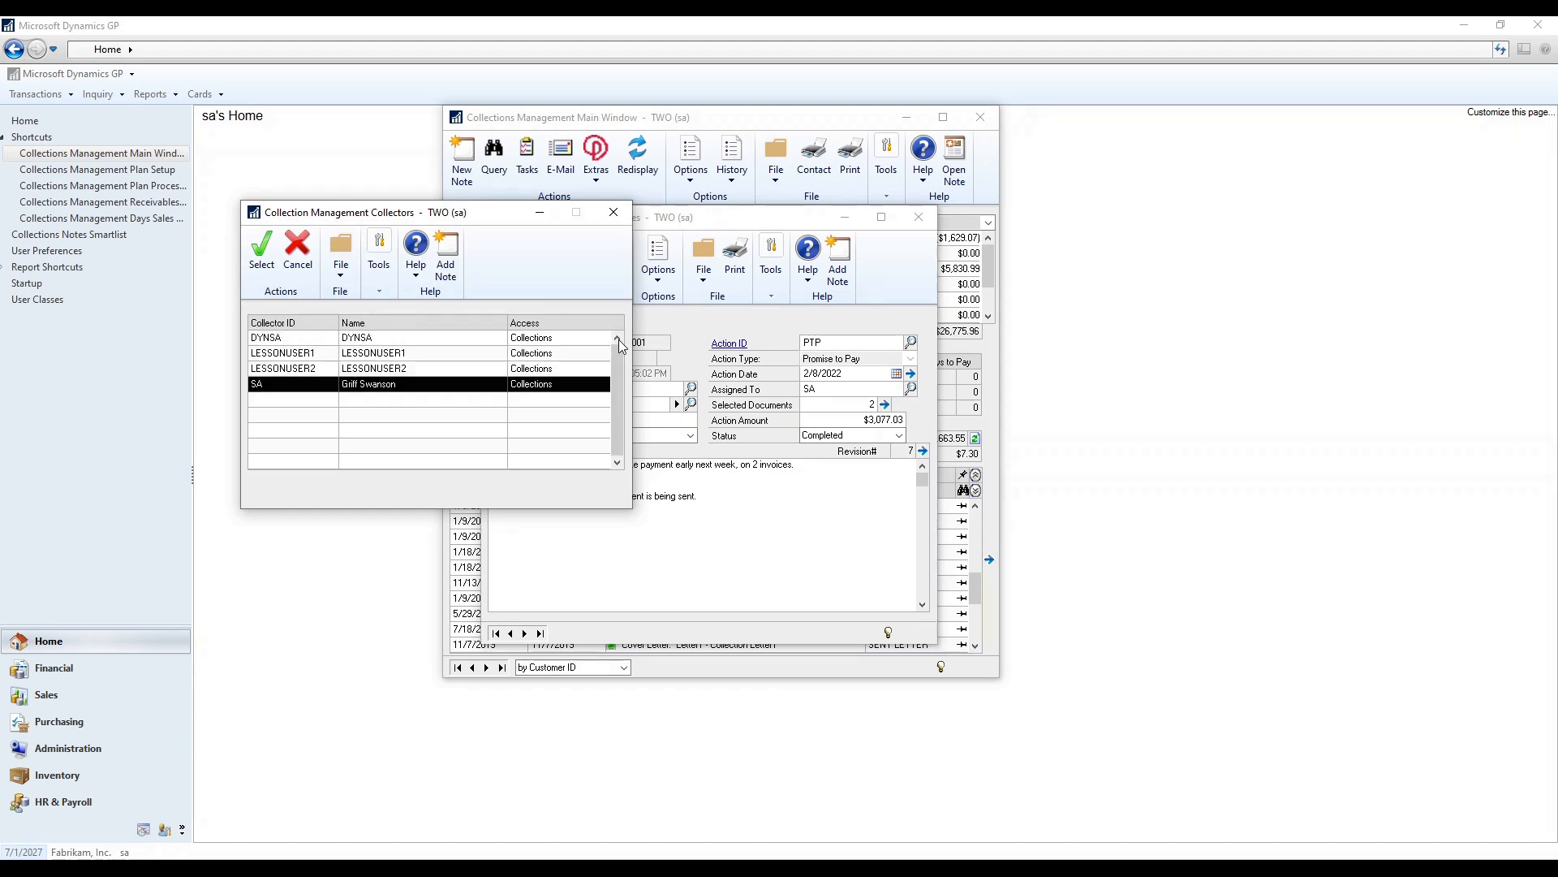
{"action": "left_click", "coordinate": [614, 212]}
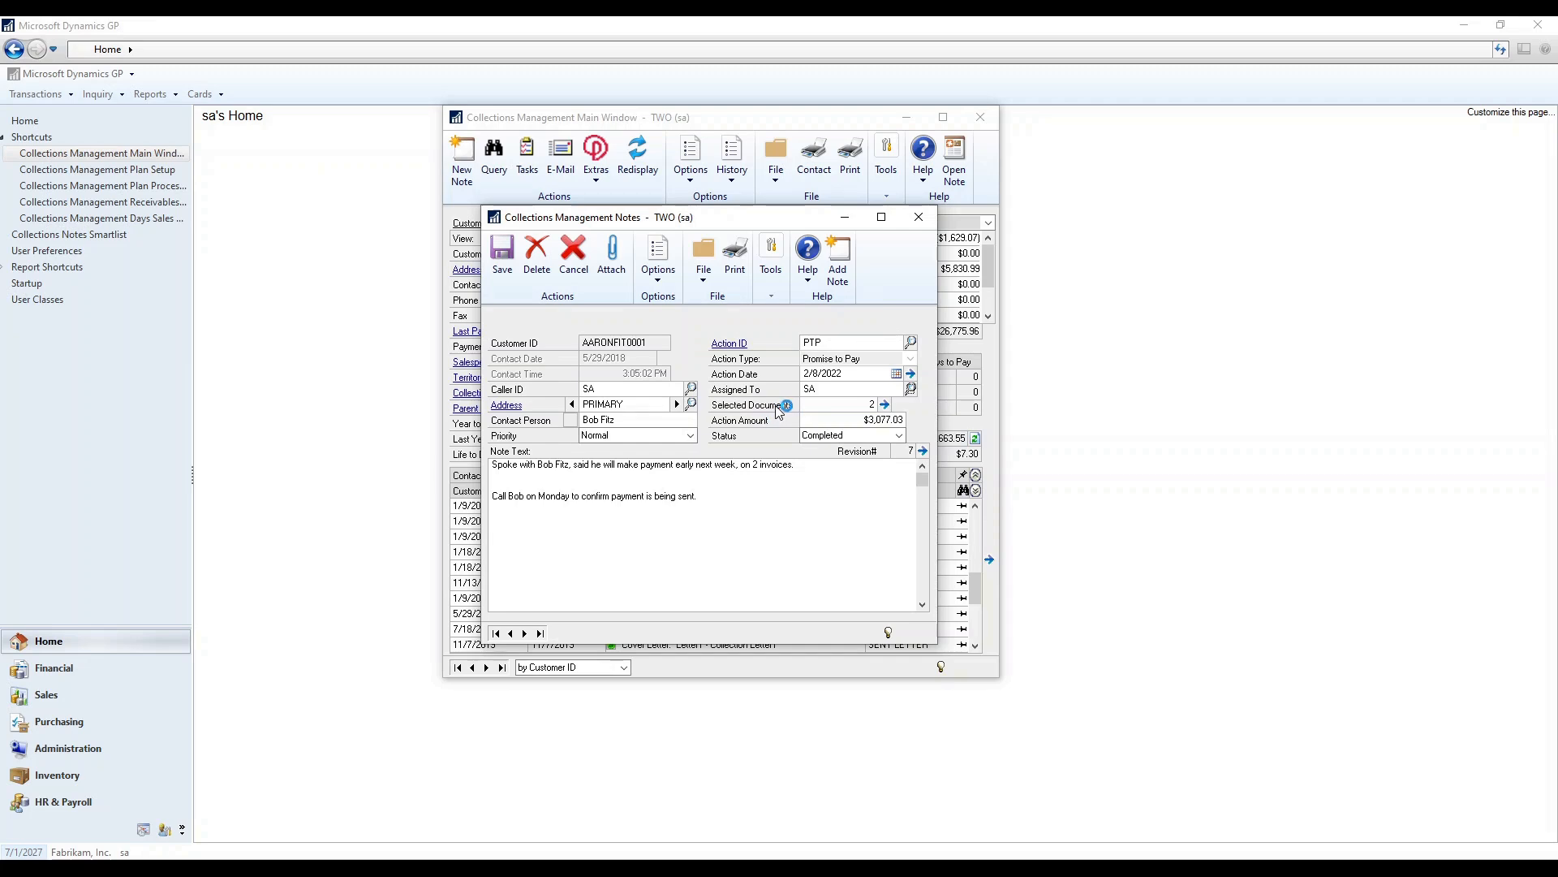
{"action": "left_click", "coordinate": [885, 404]}
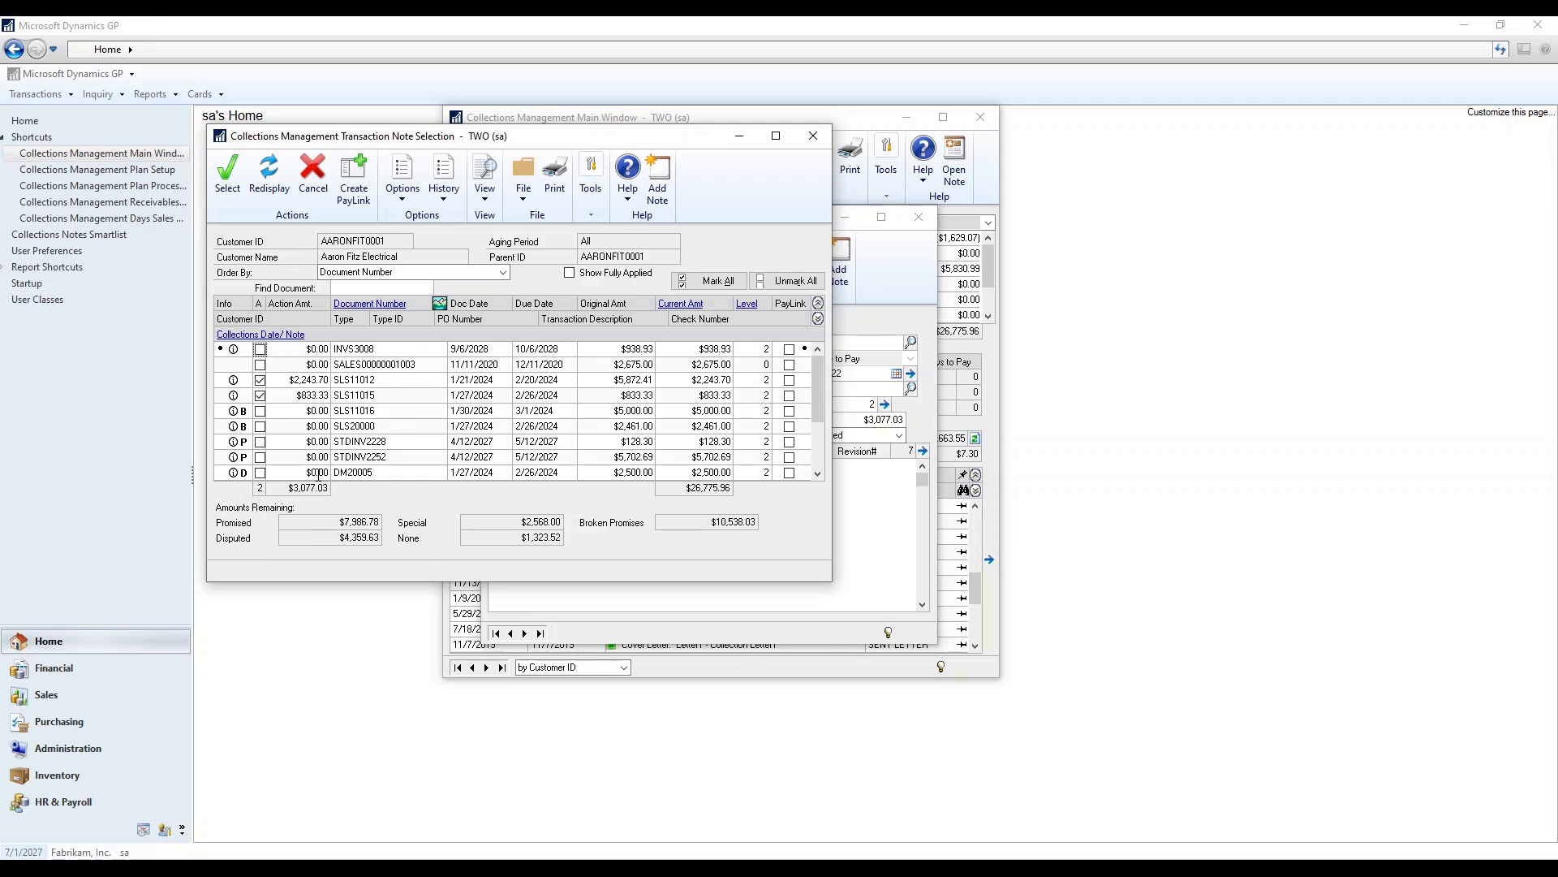
{"action": "left_click", "coordinate": [813, 136]}
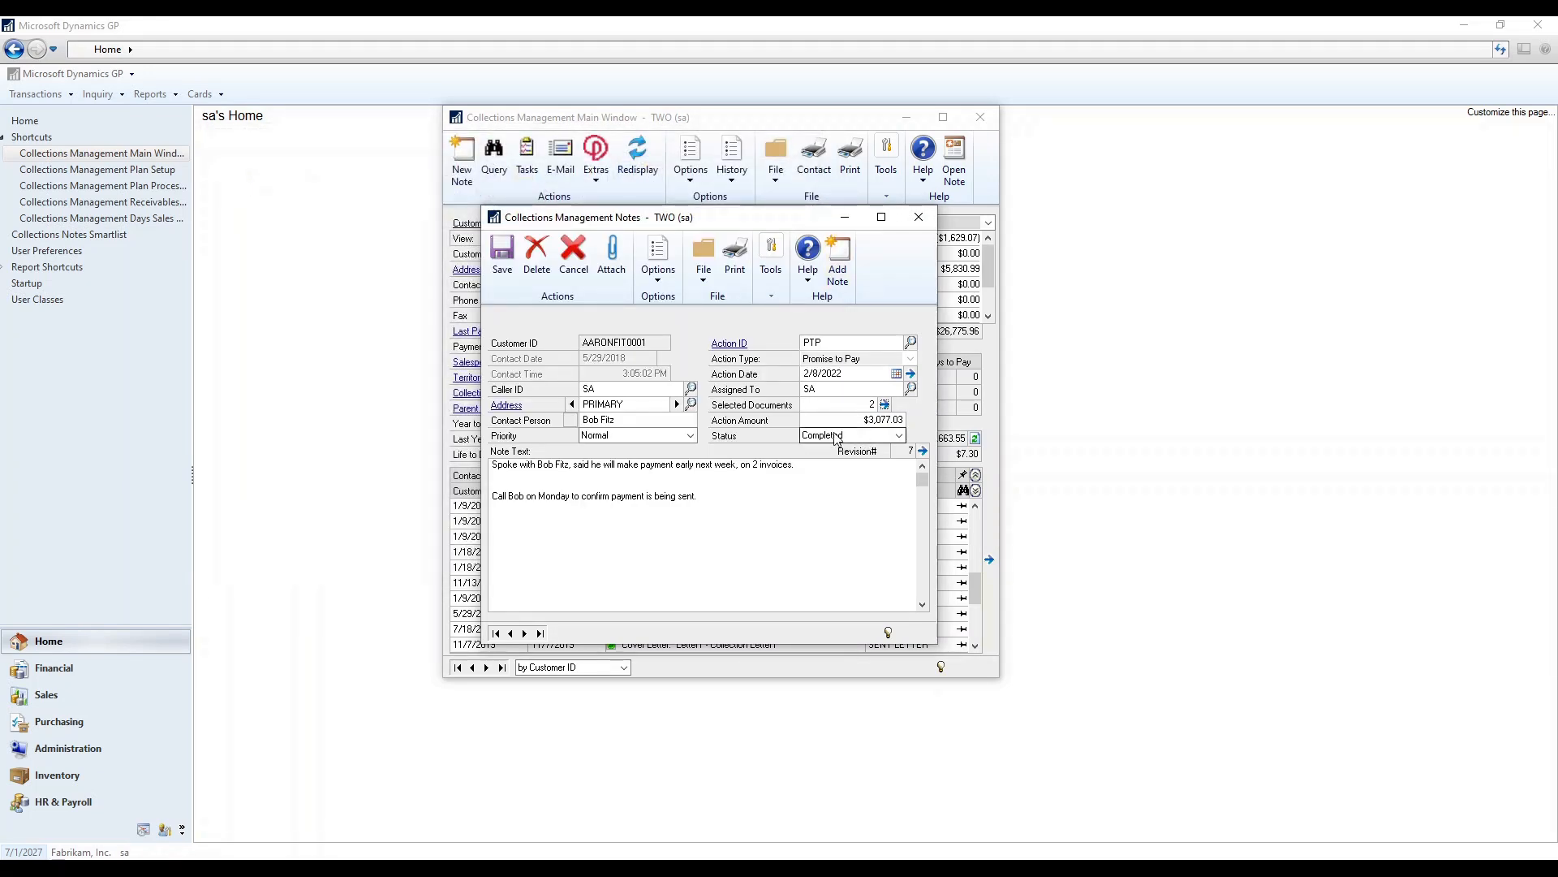
Set the PTP note's Action Amount to $2,000.00.
{"action": "left_click", "coordinate": [861, 413]}
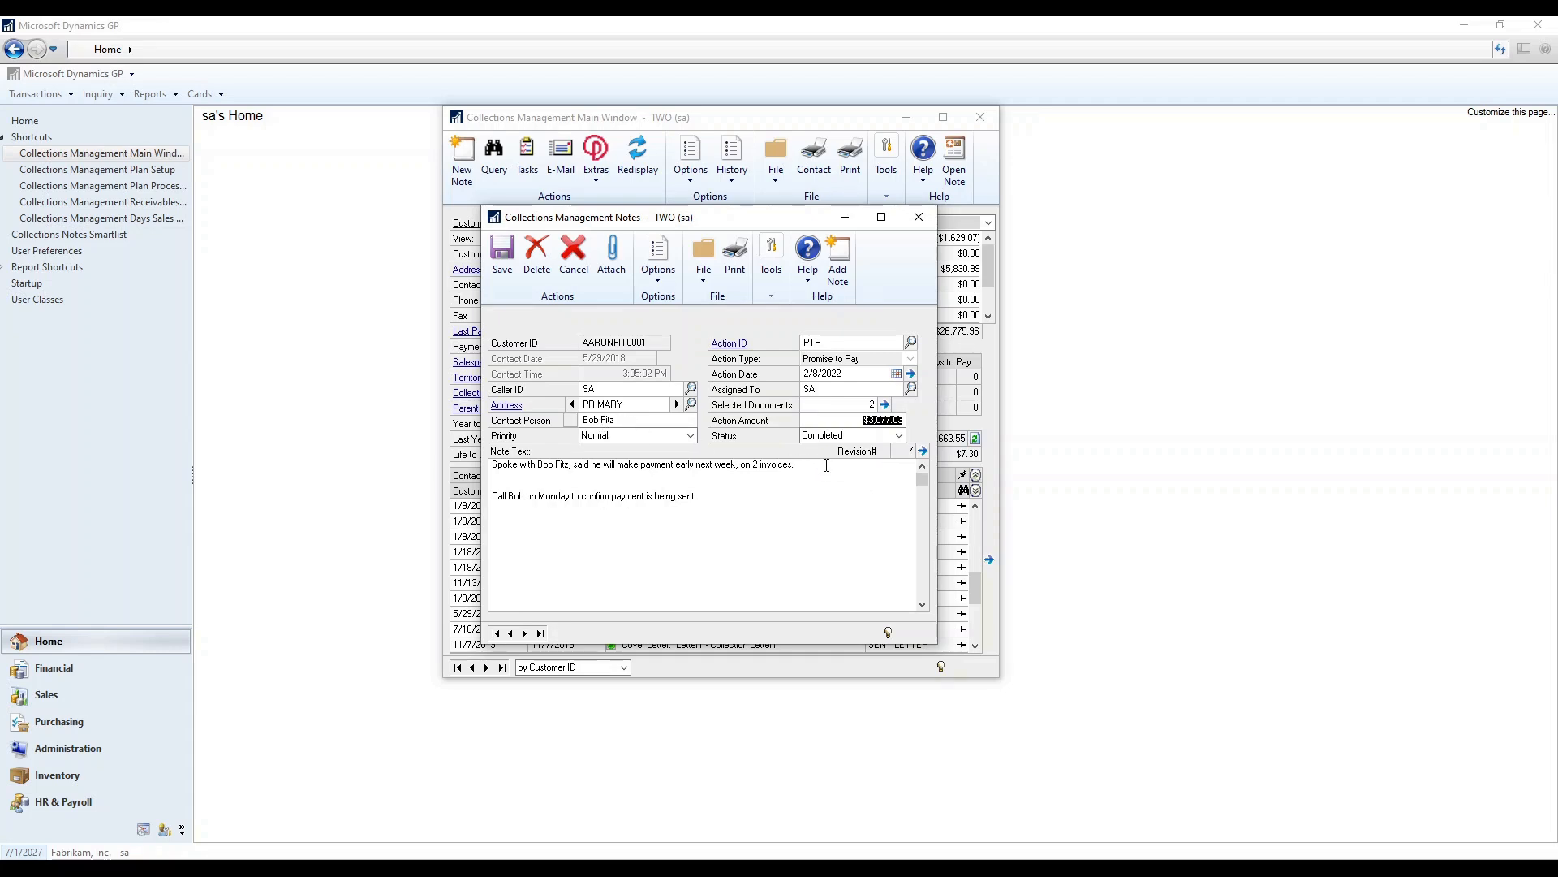
{"action": "left_click", "coordinate": [854, 416]}
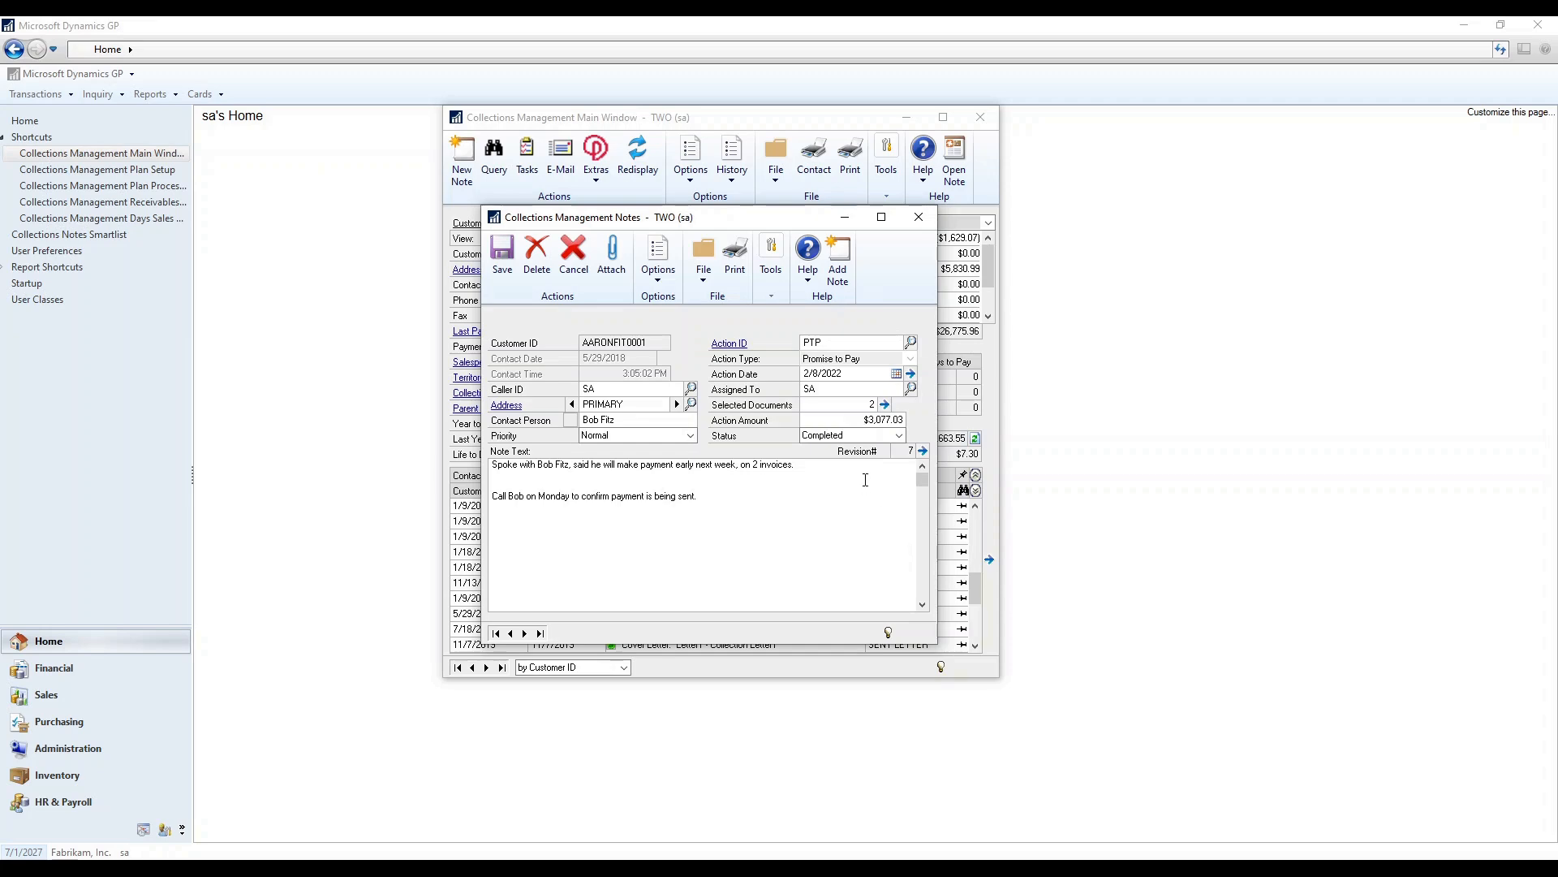
{"action": "left_click_drag", "start_coordinate": [856, 415], "coordinate": [908, 420]}
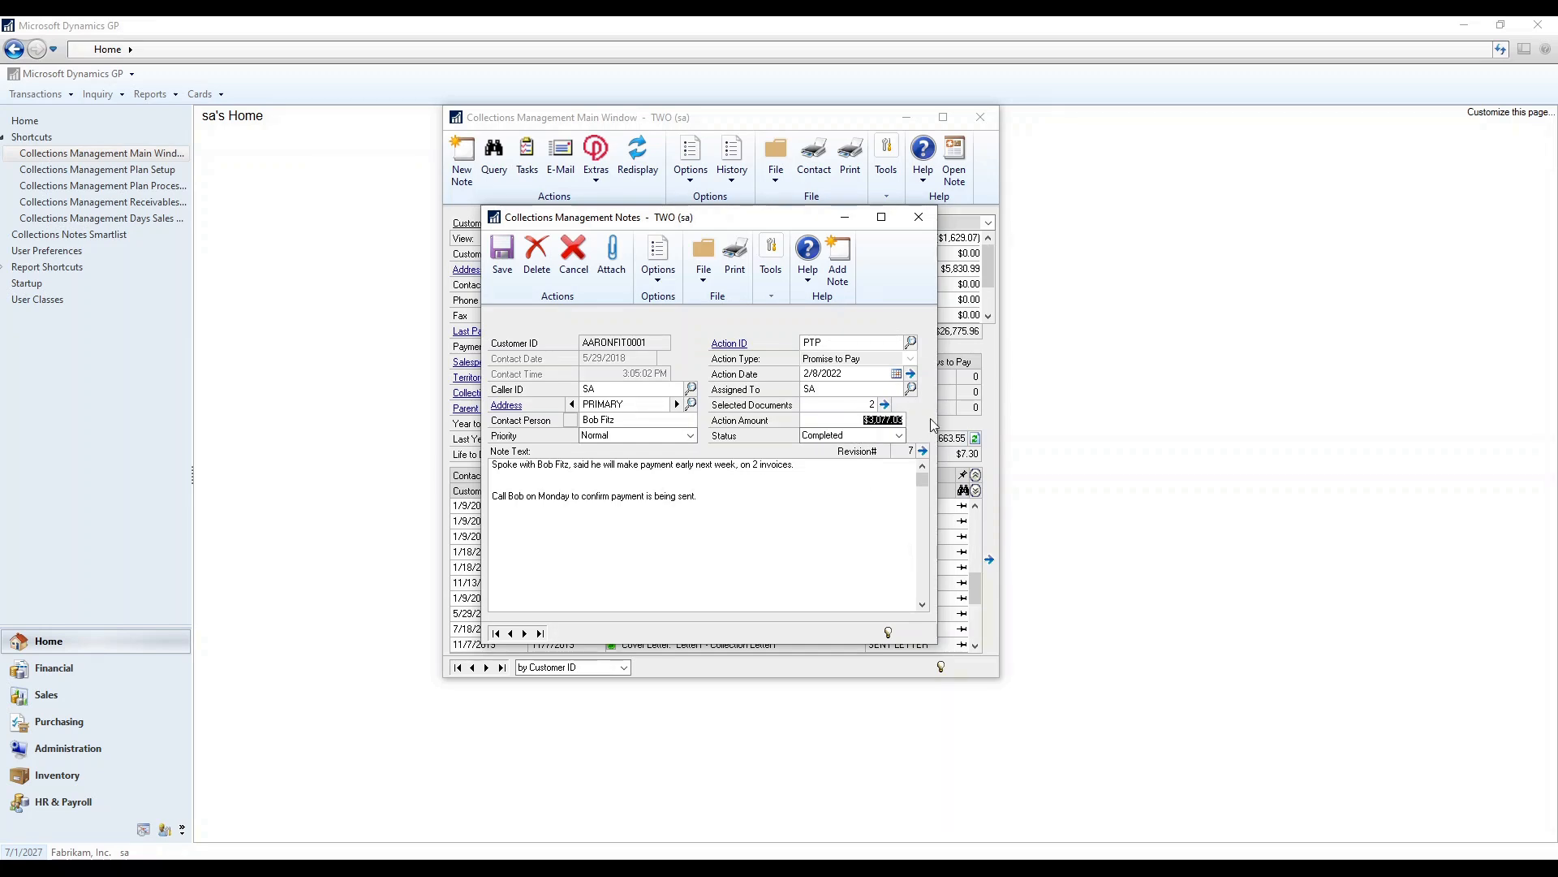
{"action": "type", "text": "2.00000"}
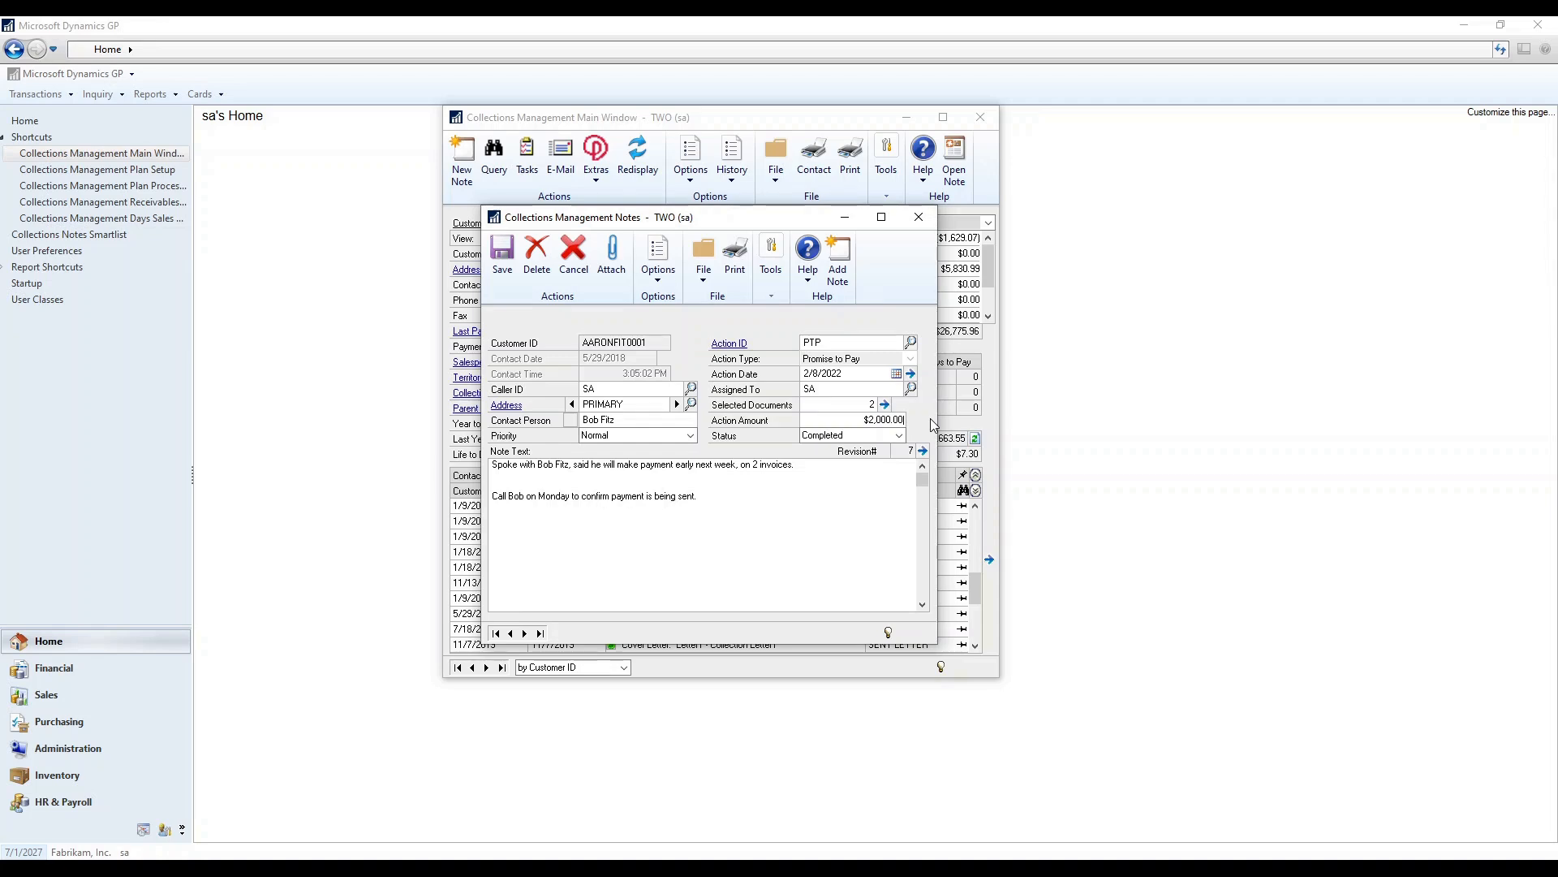
Set the PTP note's Status to Open.
{"action": "left_click", "coordinate": [899, 436]}
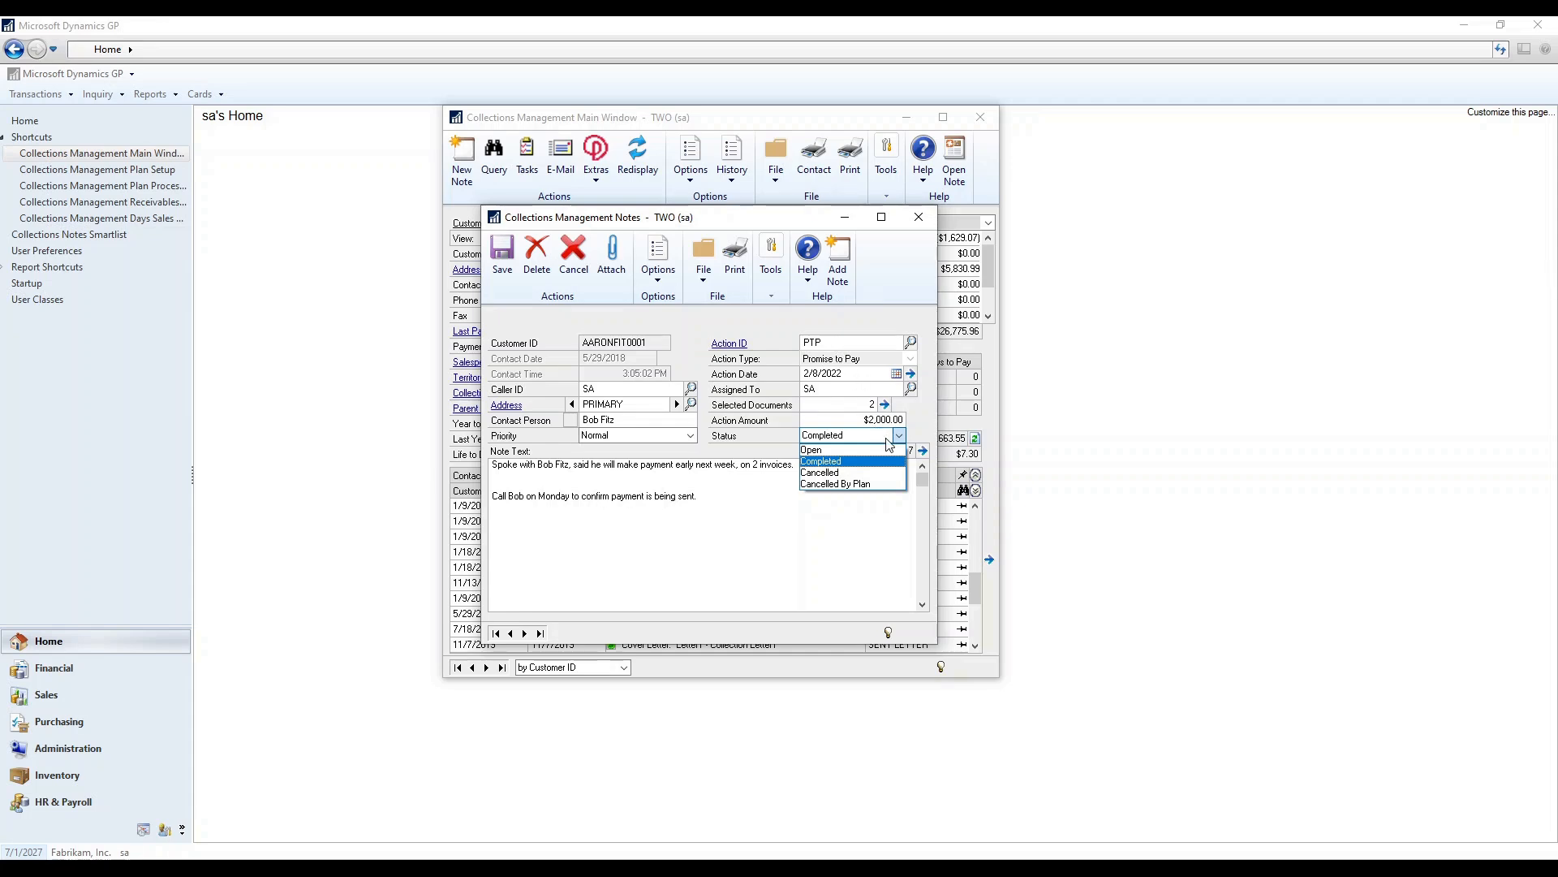
{"action": "left_click", "coordinate": [812, 450]}
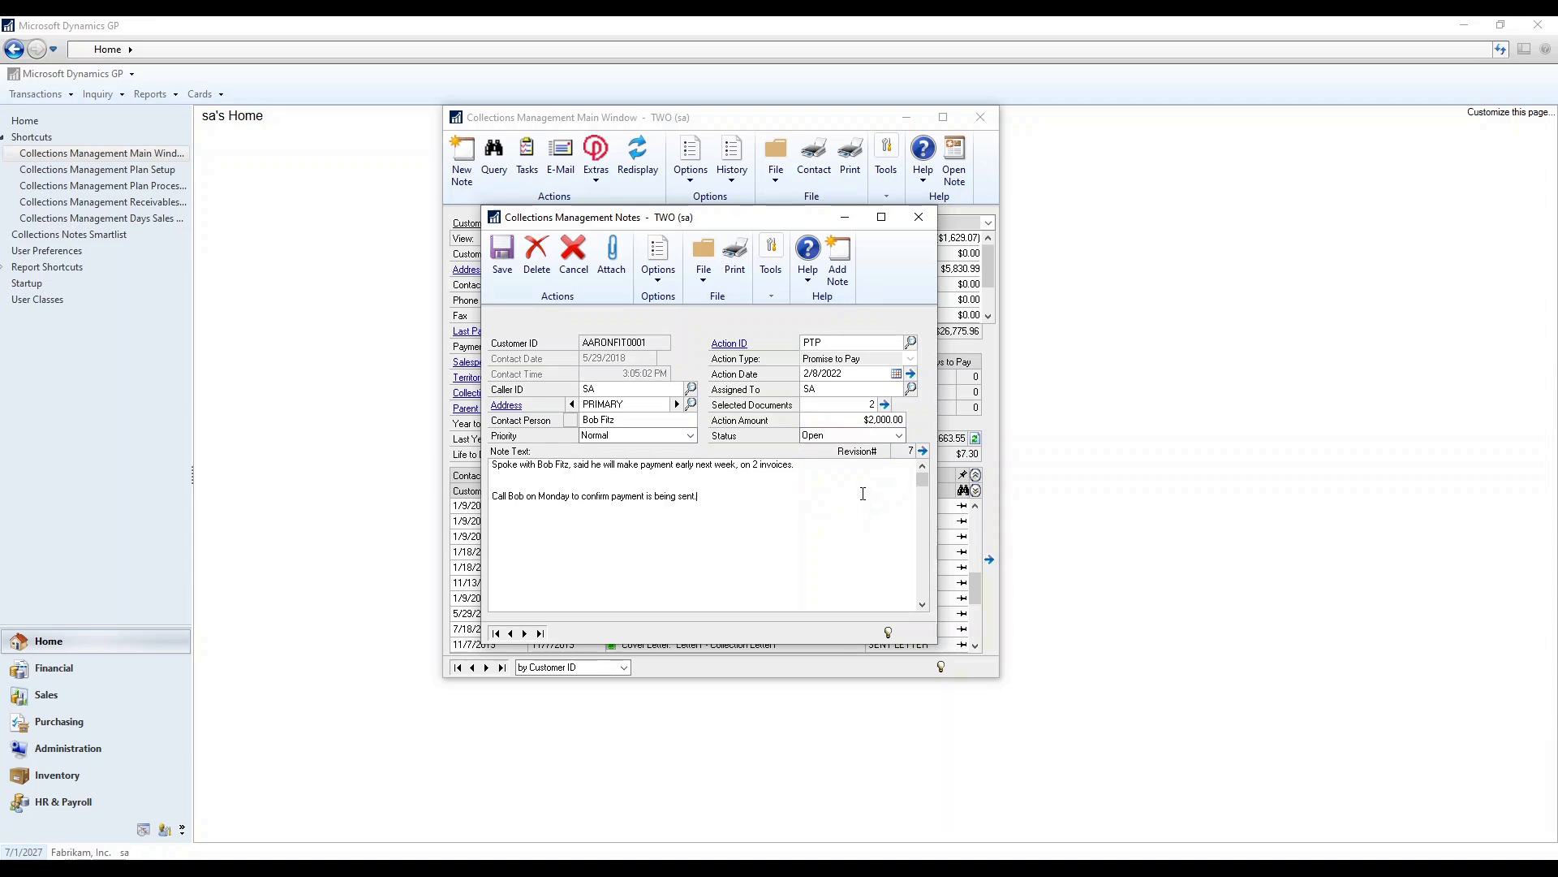
{"action": "left_click", "coordinate": [867, 493]}
Examine the PTP note's earlier revisions, going back to revision 1 and forward to revision 3, and close the revisions and note windows.
{"action": "left_click", "coordinate": [923, 451]}
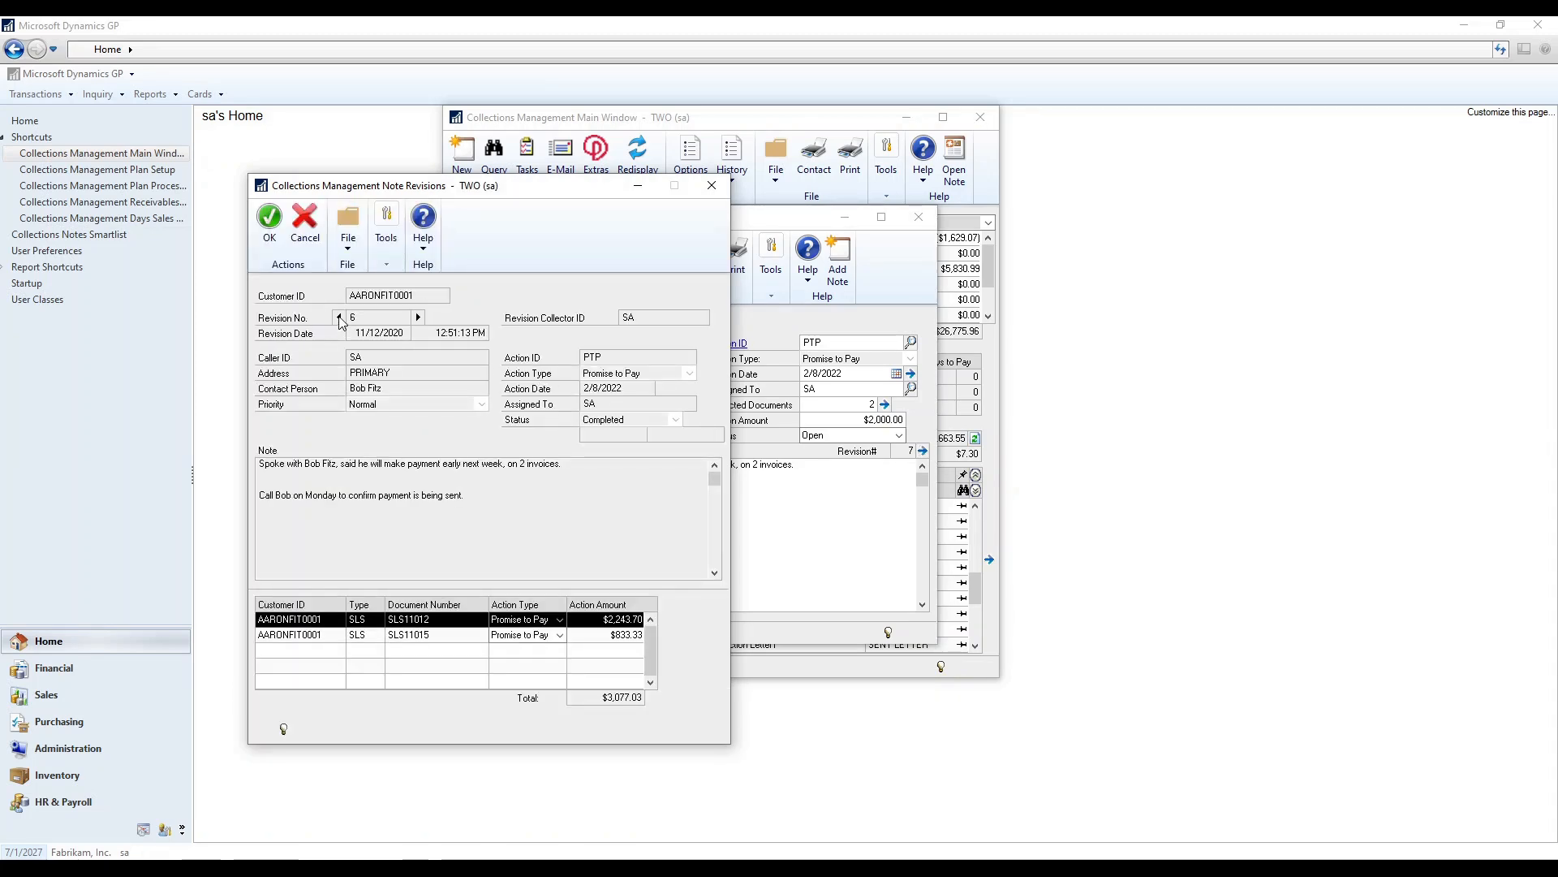
{"action": "left_click", "coordinate": [339, 317]}
{"action": "left_click", "coordinate": [340, 317]}
{"action": "left_click", "coordinate": [339, 318]}
{"action": "left_click", "coordinate": [339, 317]}
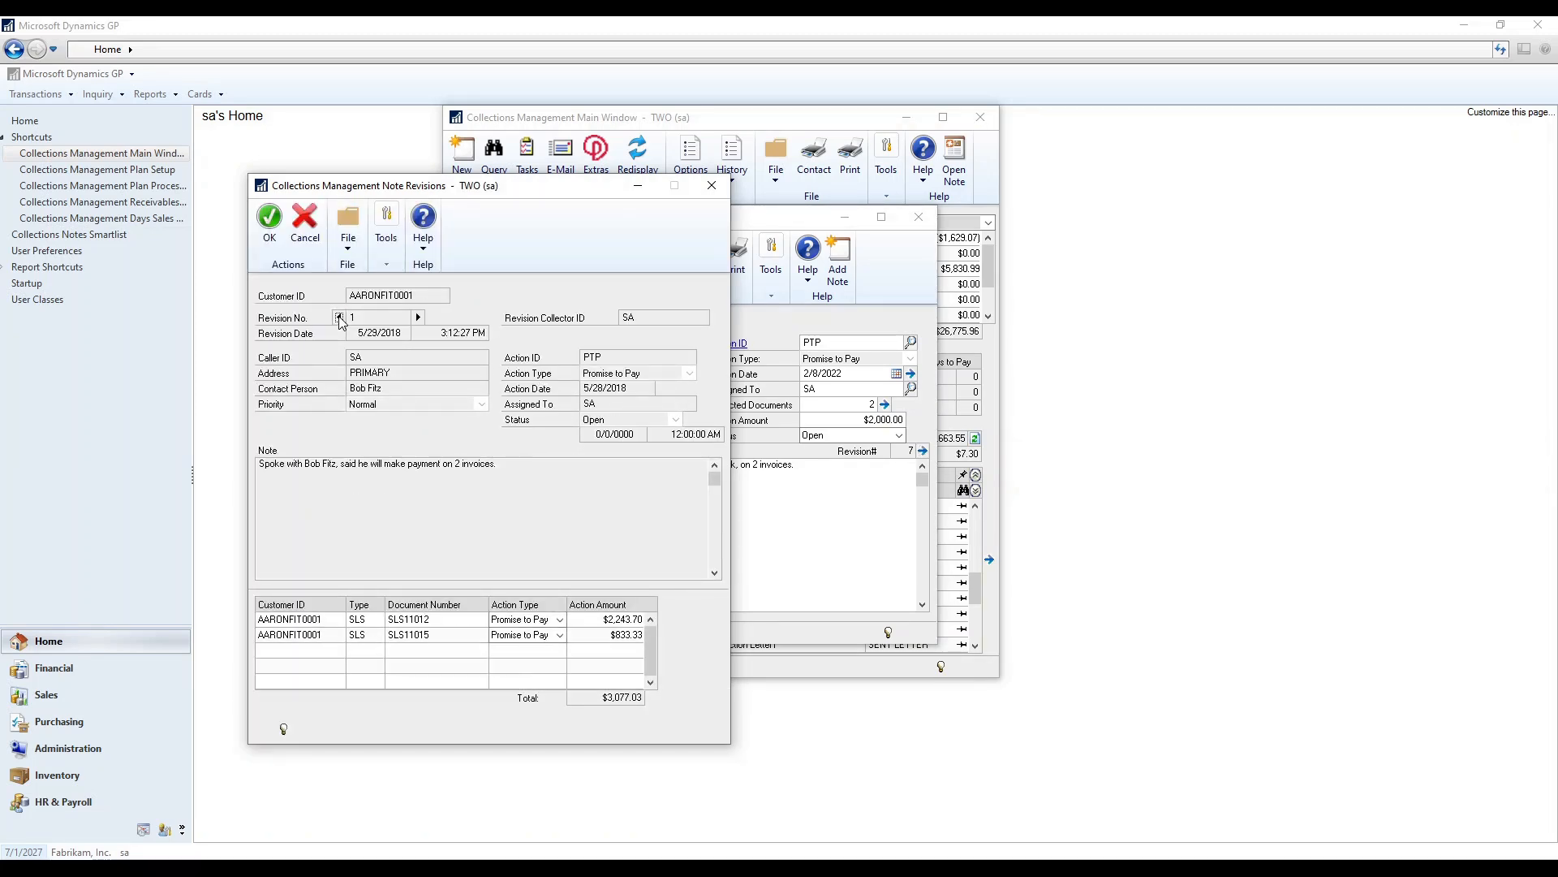
{"action": "left_click", "coordinate": [340, 317]}
{"action": "left_click", "coordinate": [419, 317]}
{"action": "left_click", "coordinate": [419, 318]}
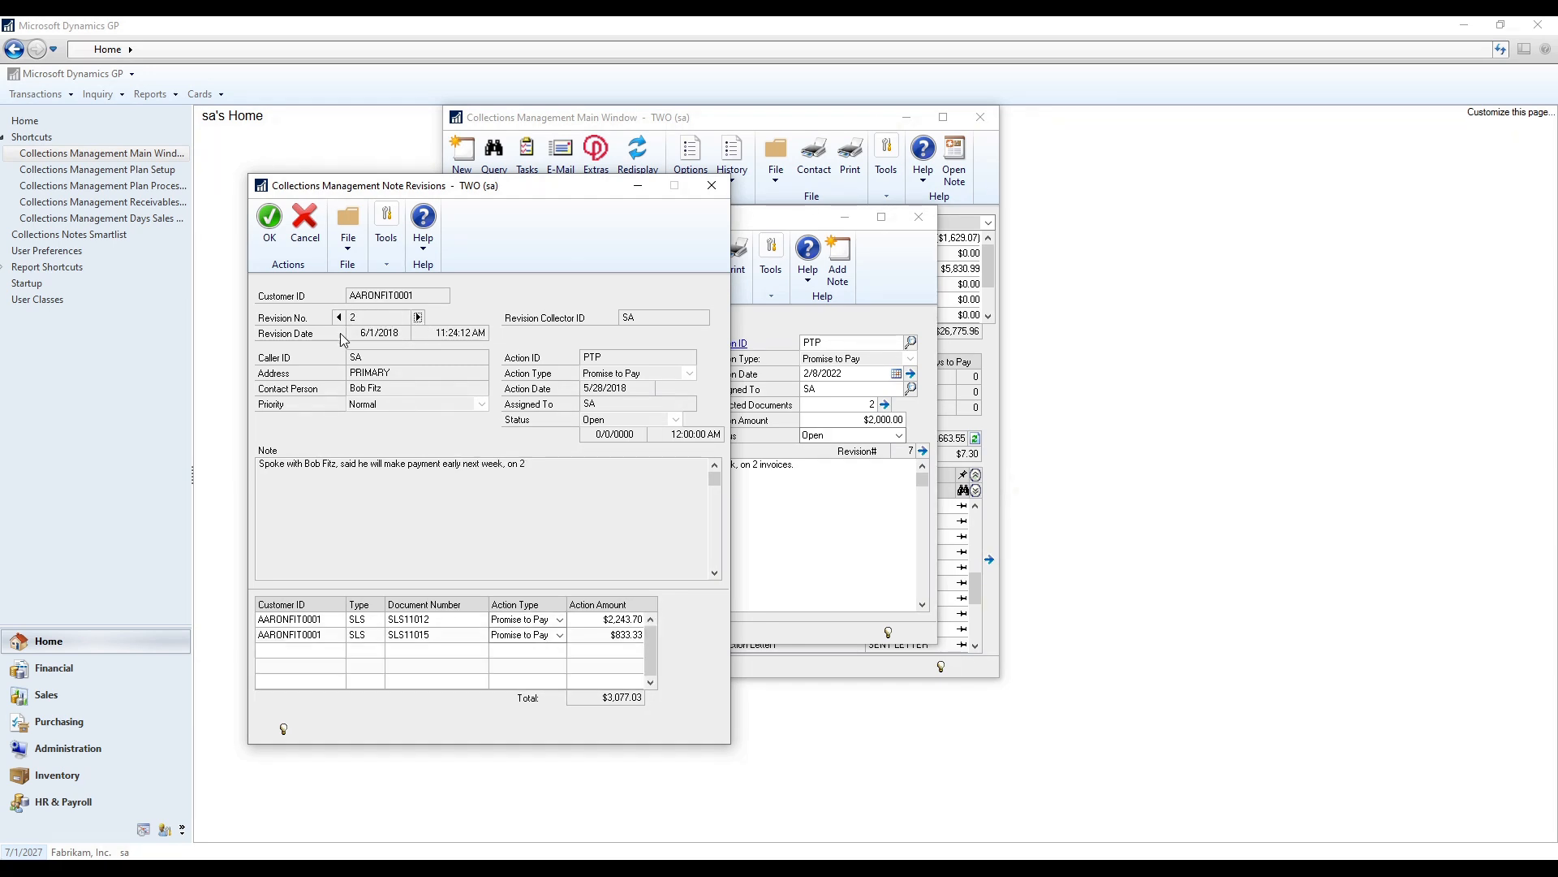
{"action": "left_click", "coordinate": [419, 317]}
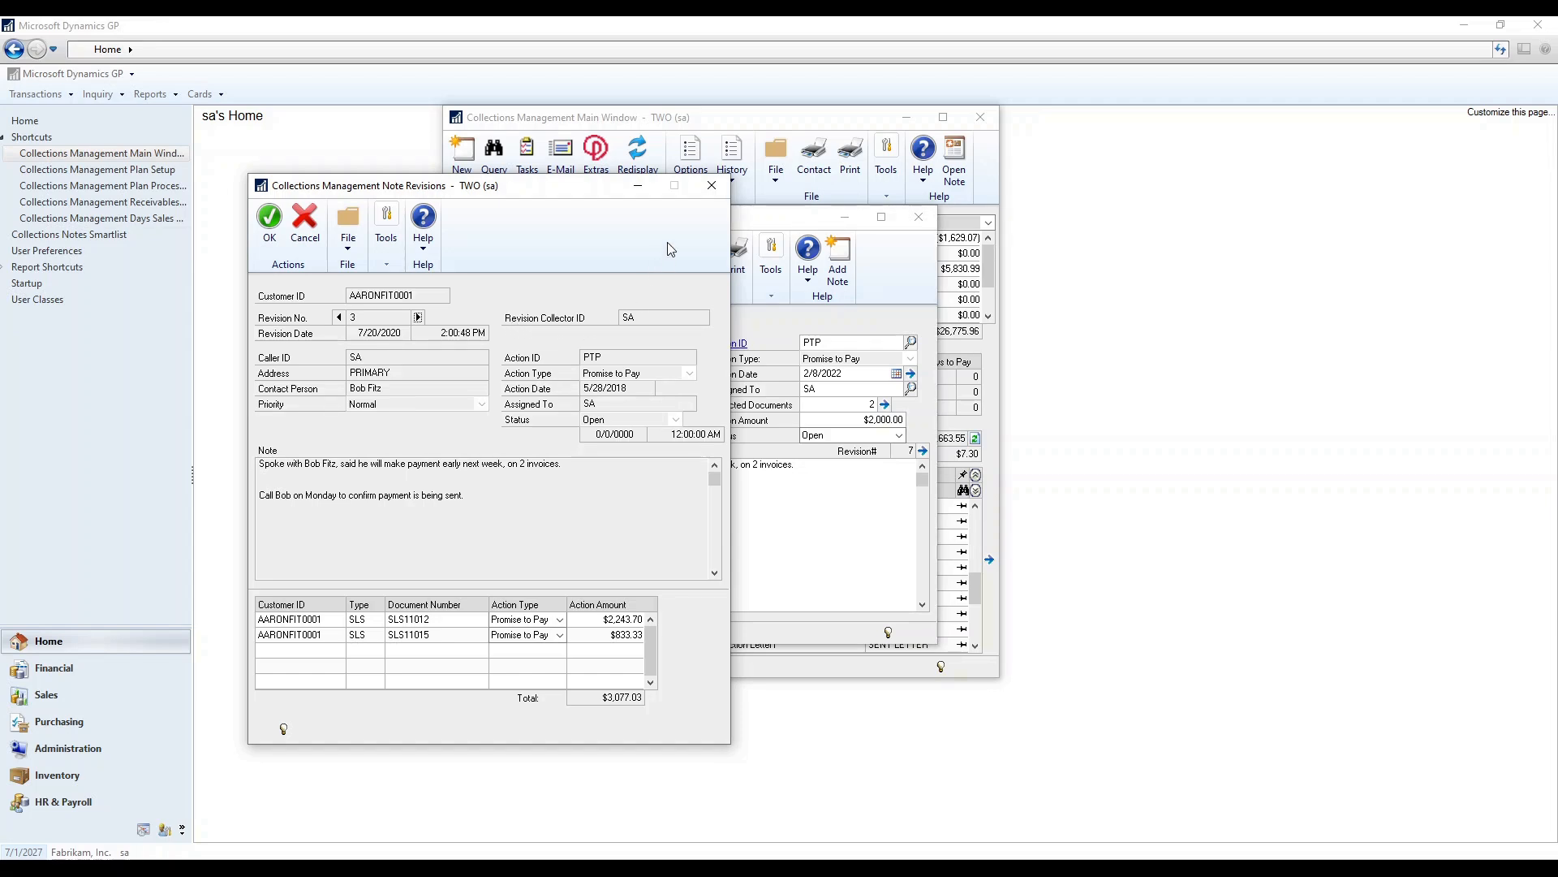
{"action": "left_click", "coordinate": [712, 186]}
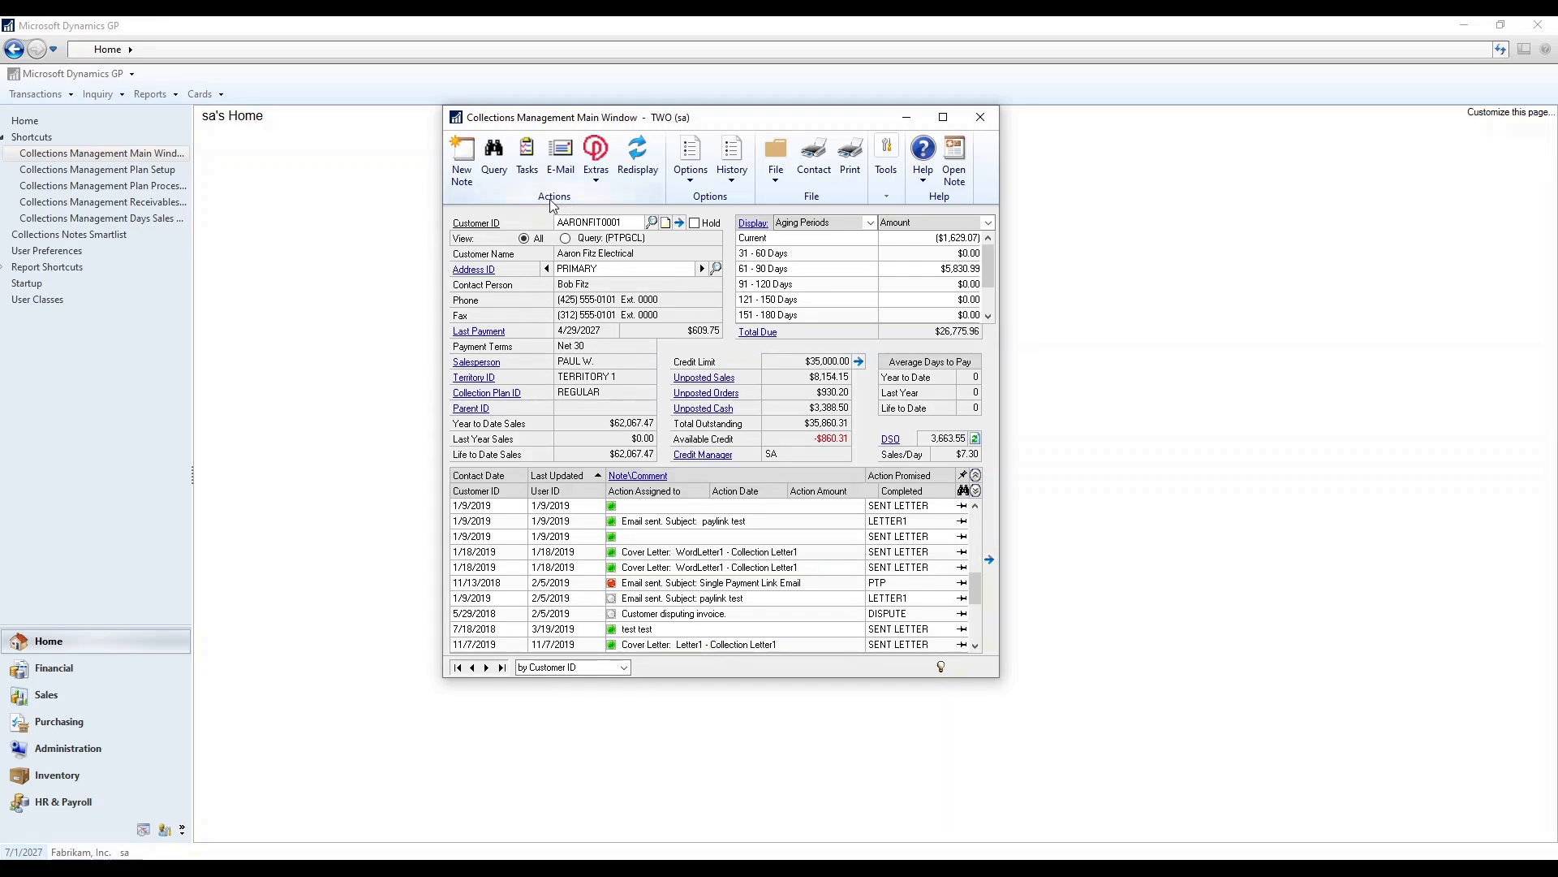
Examine the transactions behind the customer's Total Due, including the collection note attached to document SLS11012.
{"action": "left_click", "coordinate": [761, 334]}
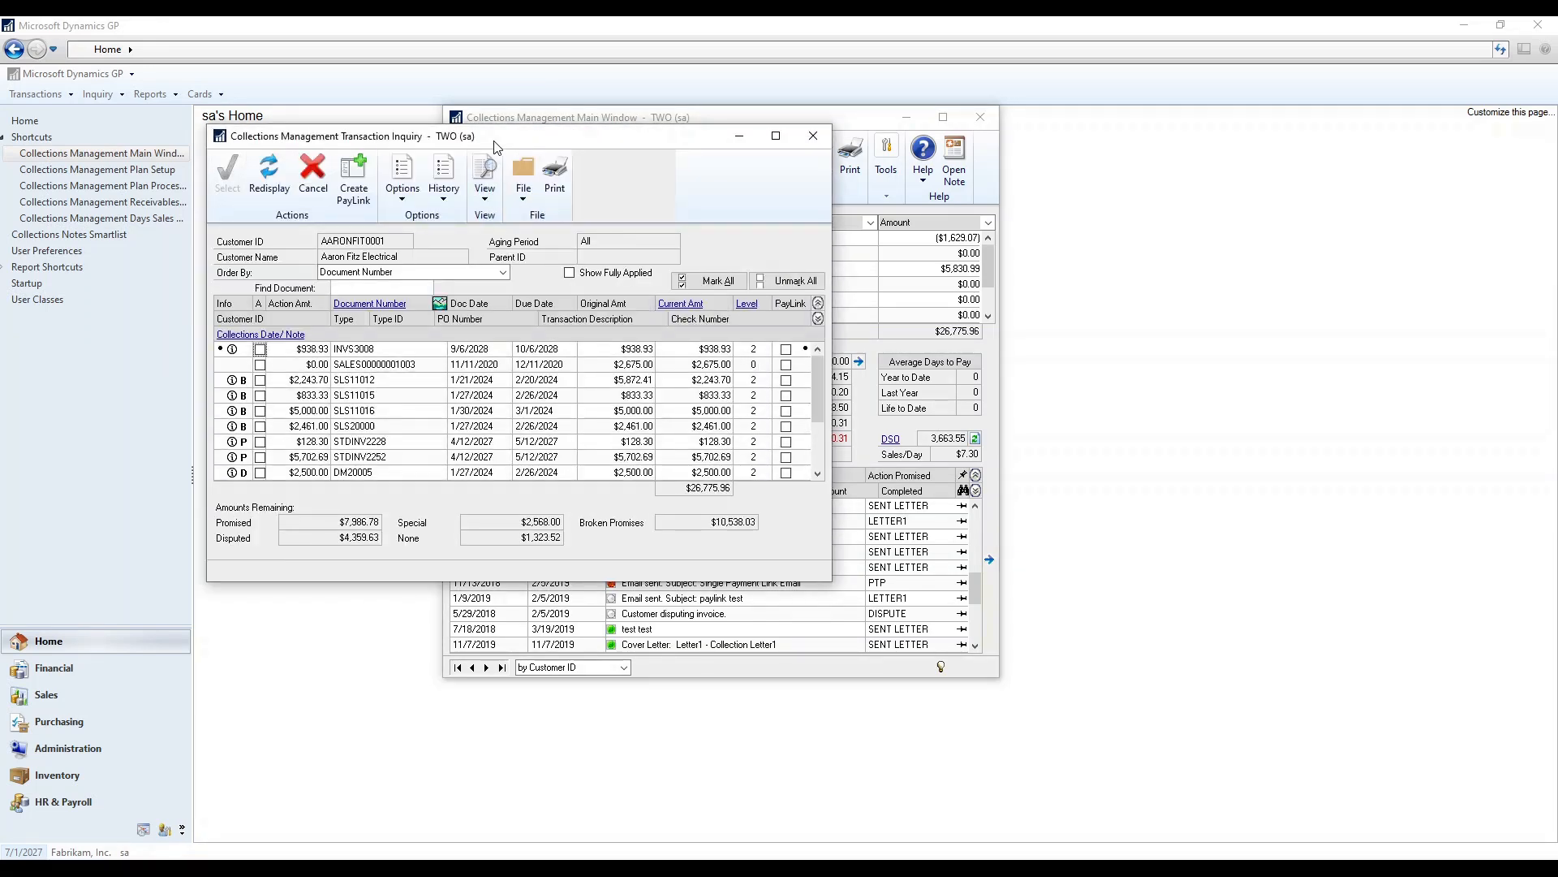
{"action": "left_click_drag", "start_coordinate": [492, 143], "coordinate": [703, 227]}
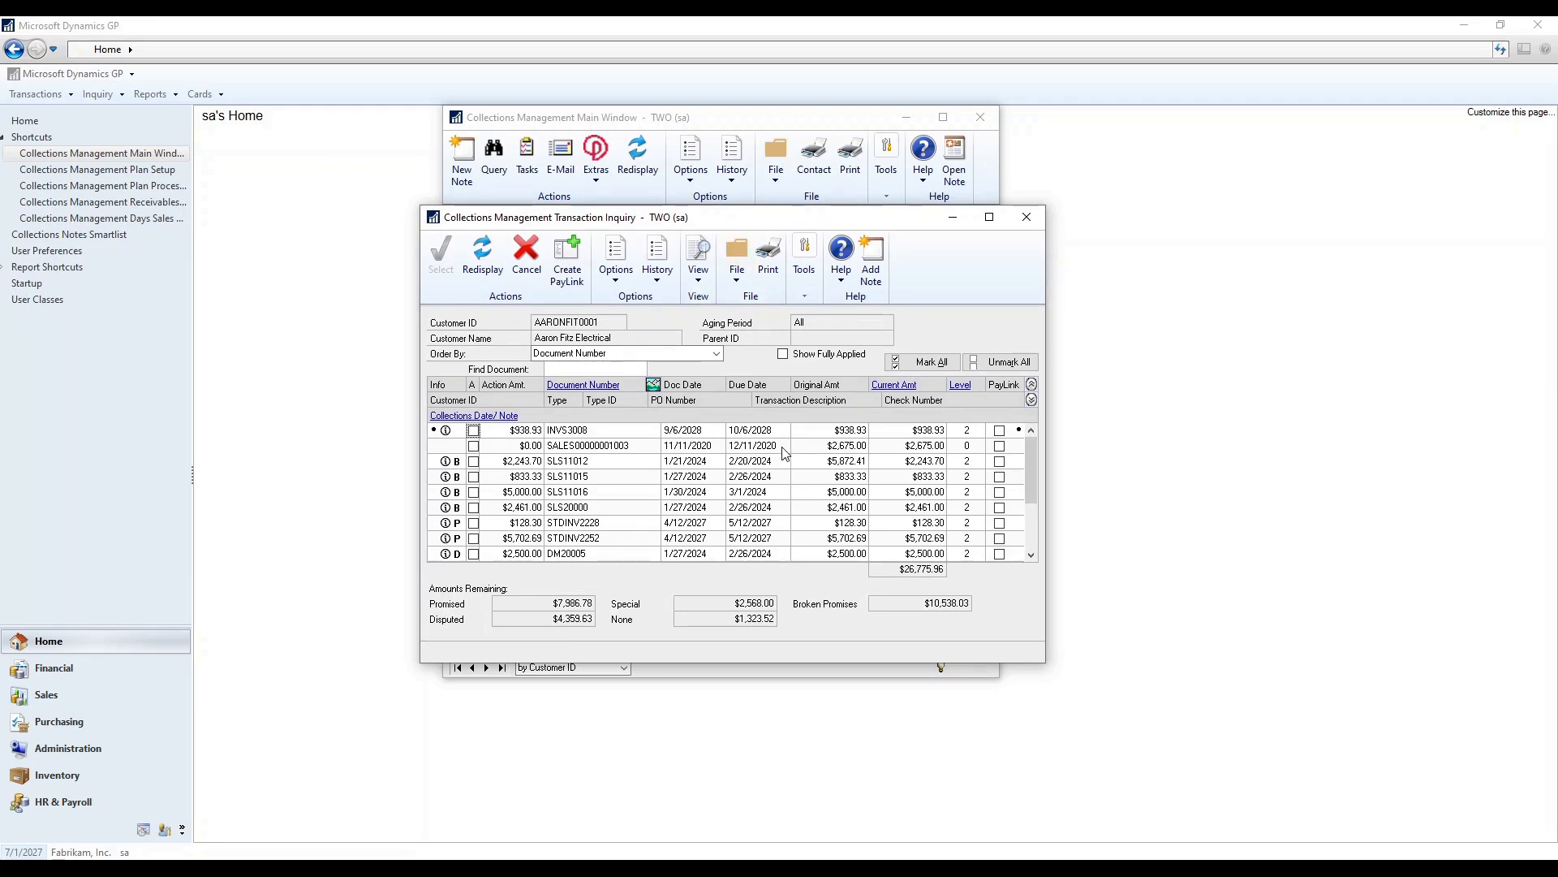
{"action": "left_click", "coordinate": [509, 461]}
{"action": "left_click", "coordinate": [505, 415]}
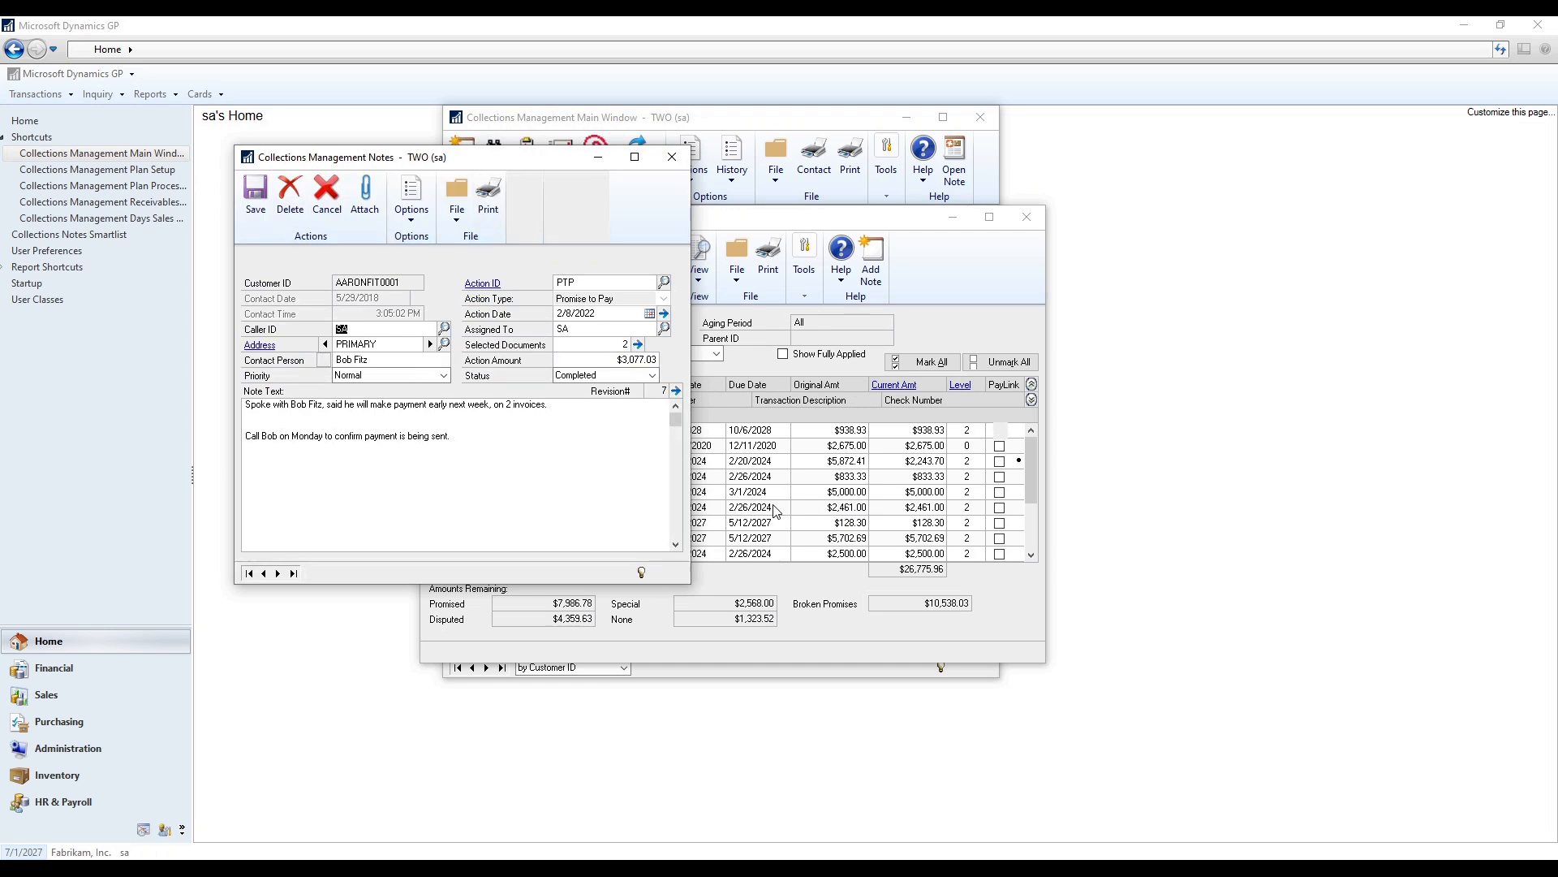
{"action": "left_click", "coordinate": [672, 156]}
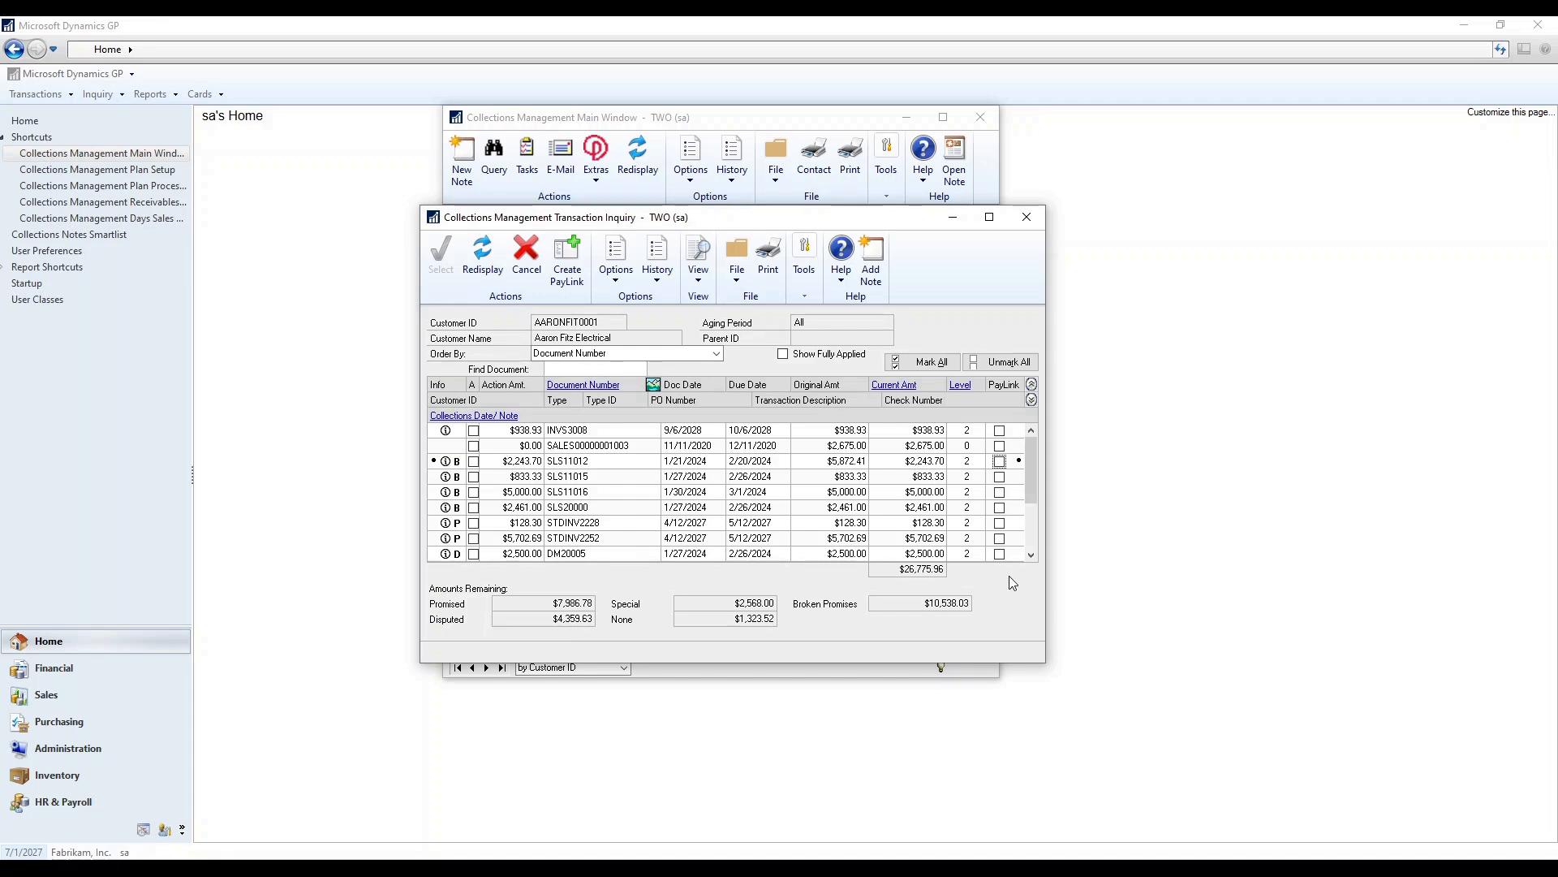
{"action": "left_click", "coordinate": [1032, 556]}
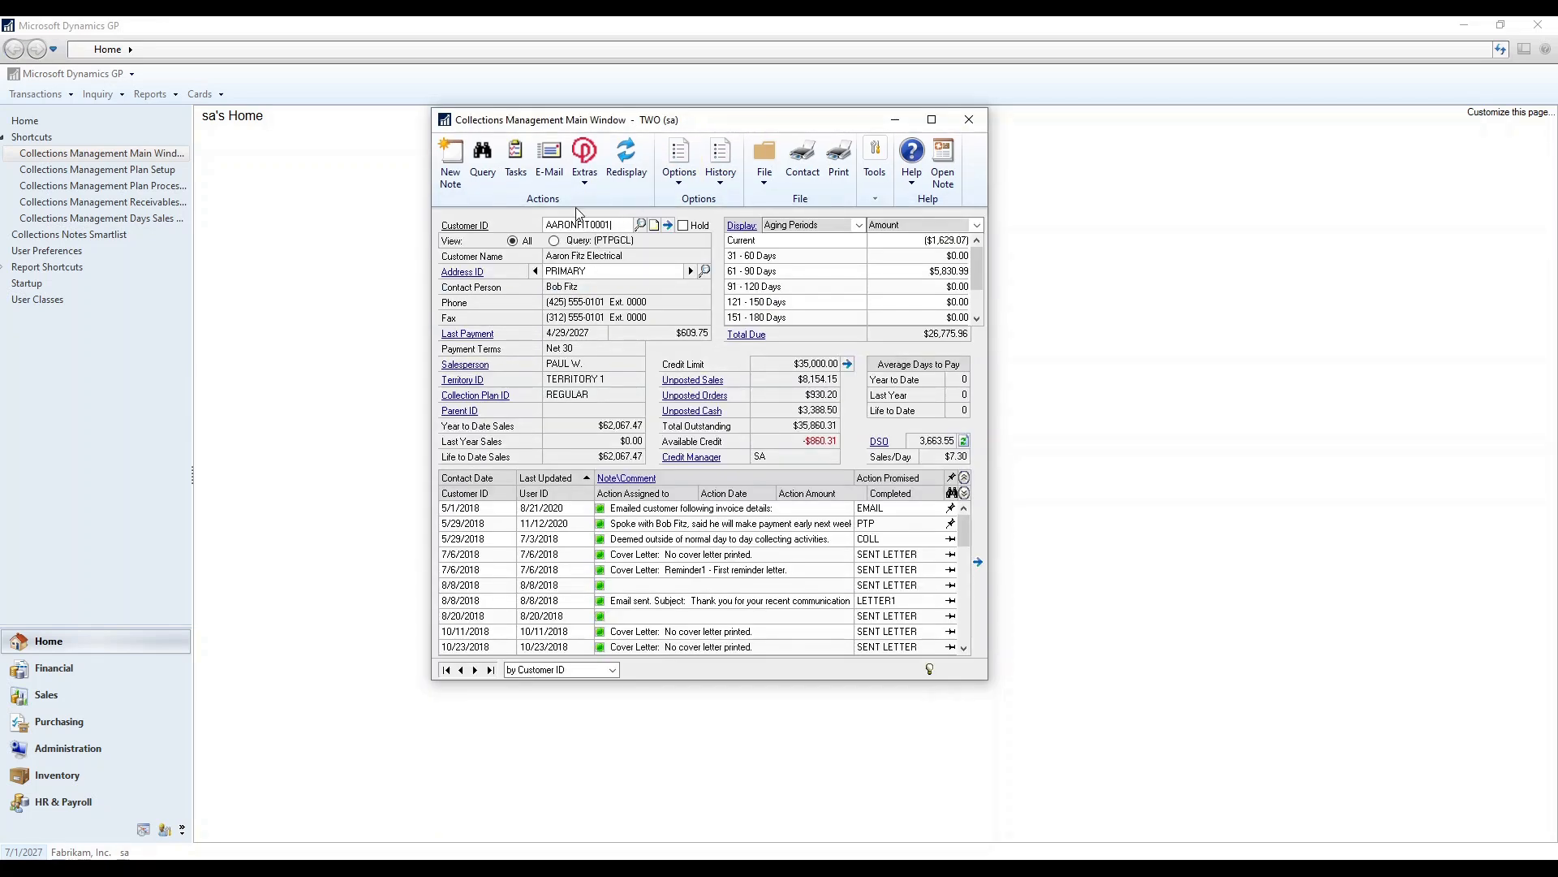
Open the collections task list and check the collectors available for its Collector ID filter without choosing another one.
{"action": "left_click", "coordinate": [522, 175]}
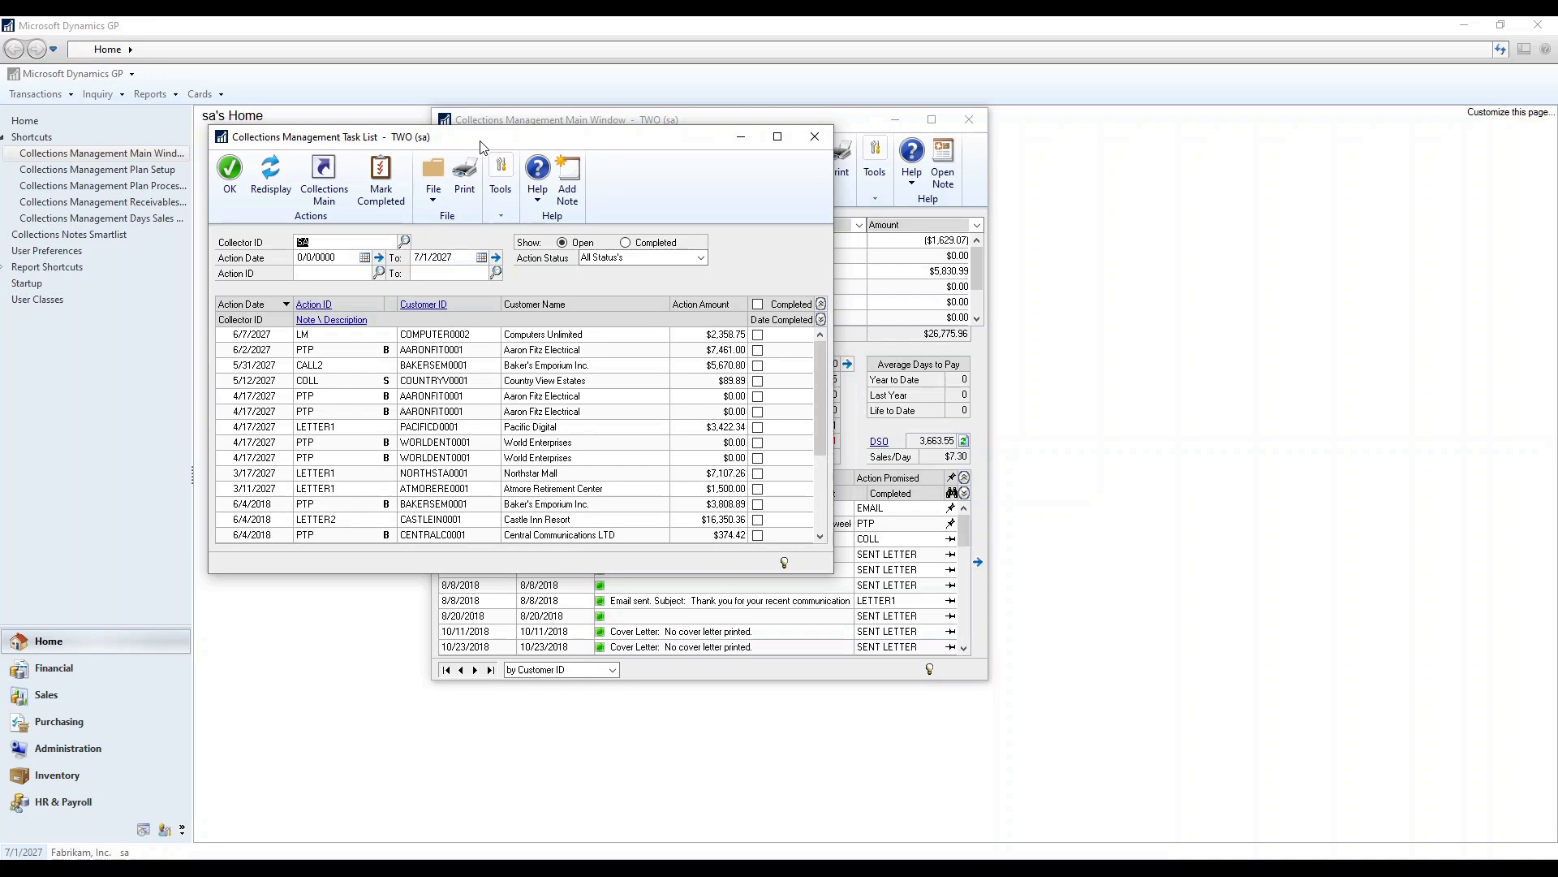
{"action": "left_click_drag", "start_coordinate": [482, 145], "coordinate": [657, 219]}
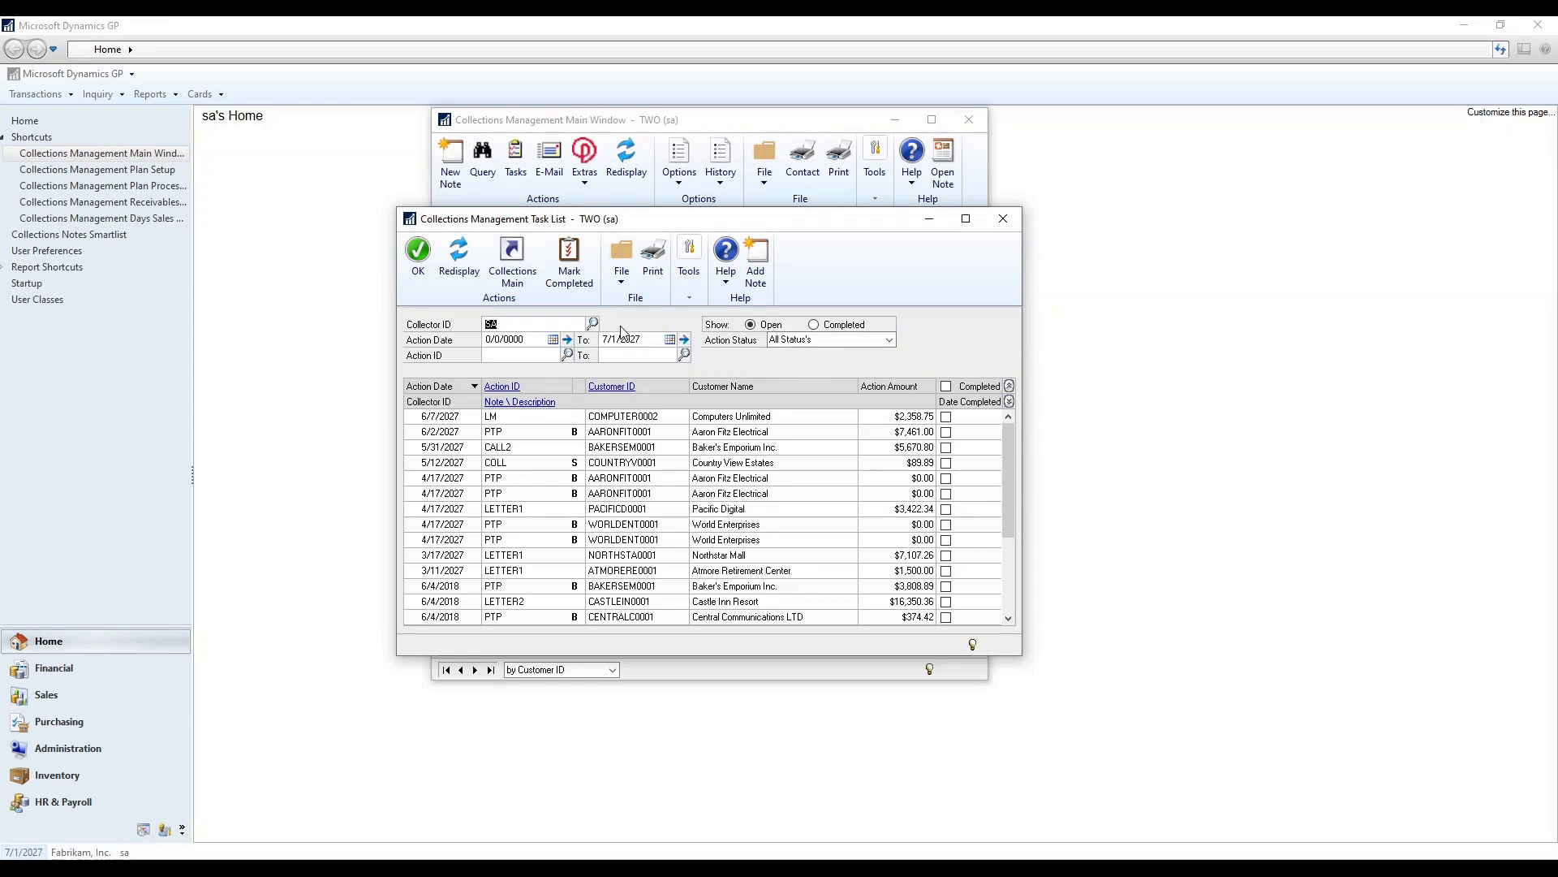
{"action": "left_click", "coordinate": [593, 323]}
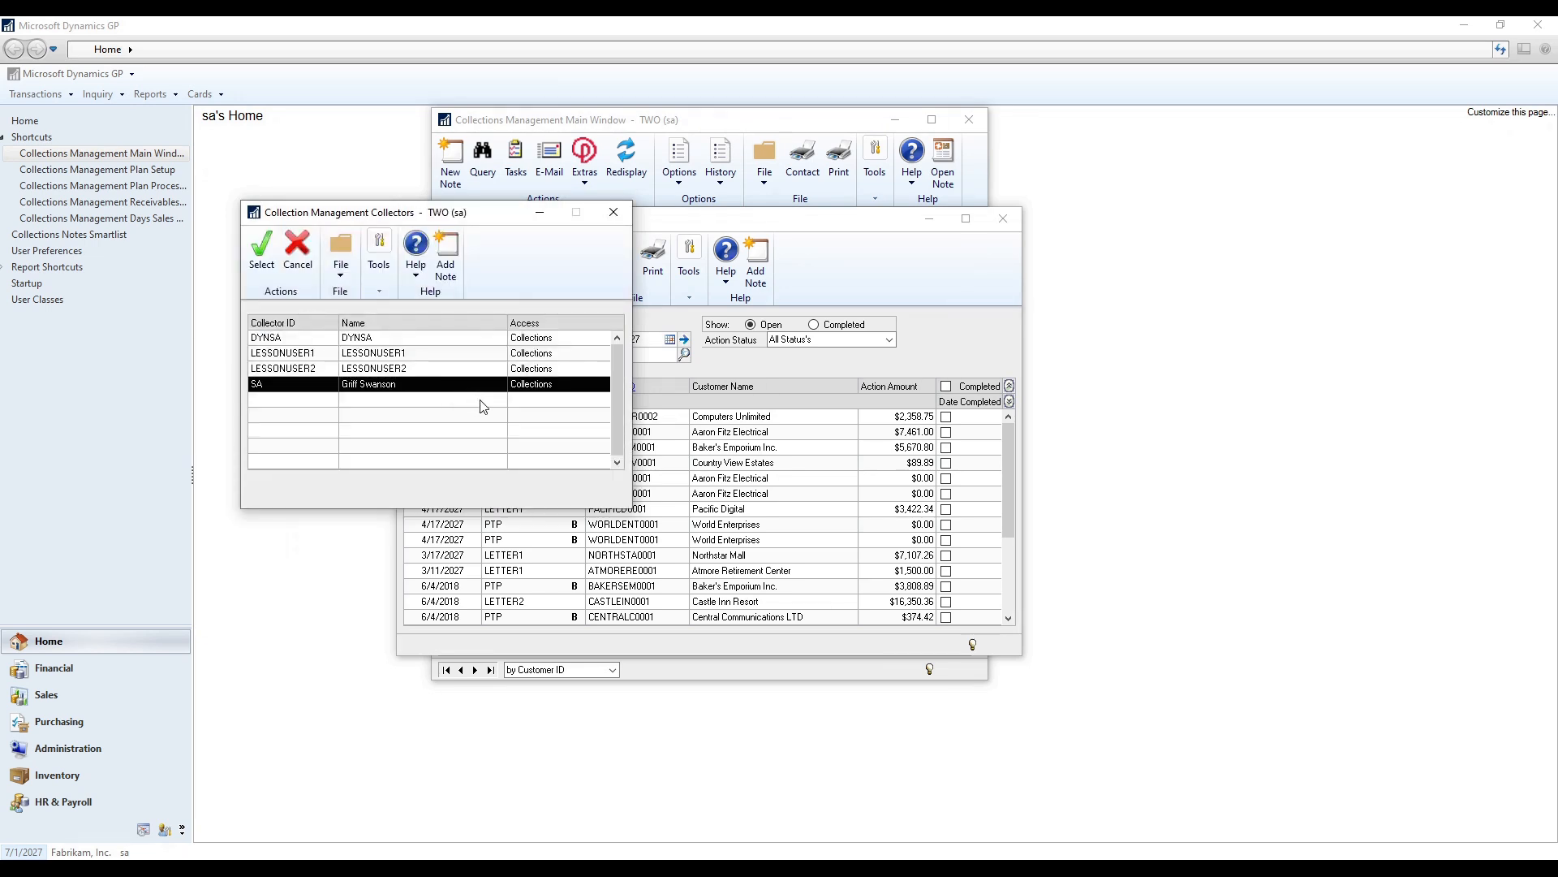
{"action": "left_click", "coordinate": [613, 214]}
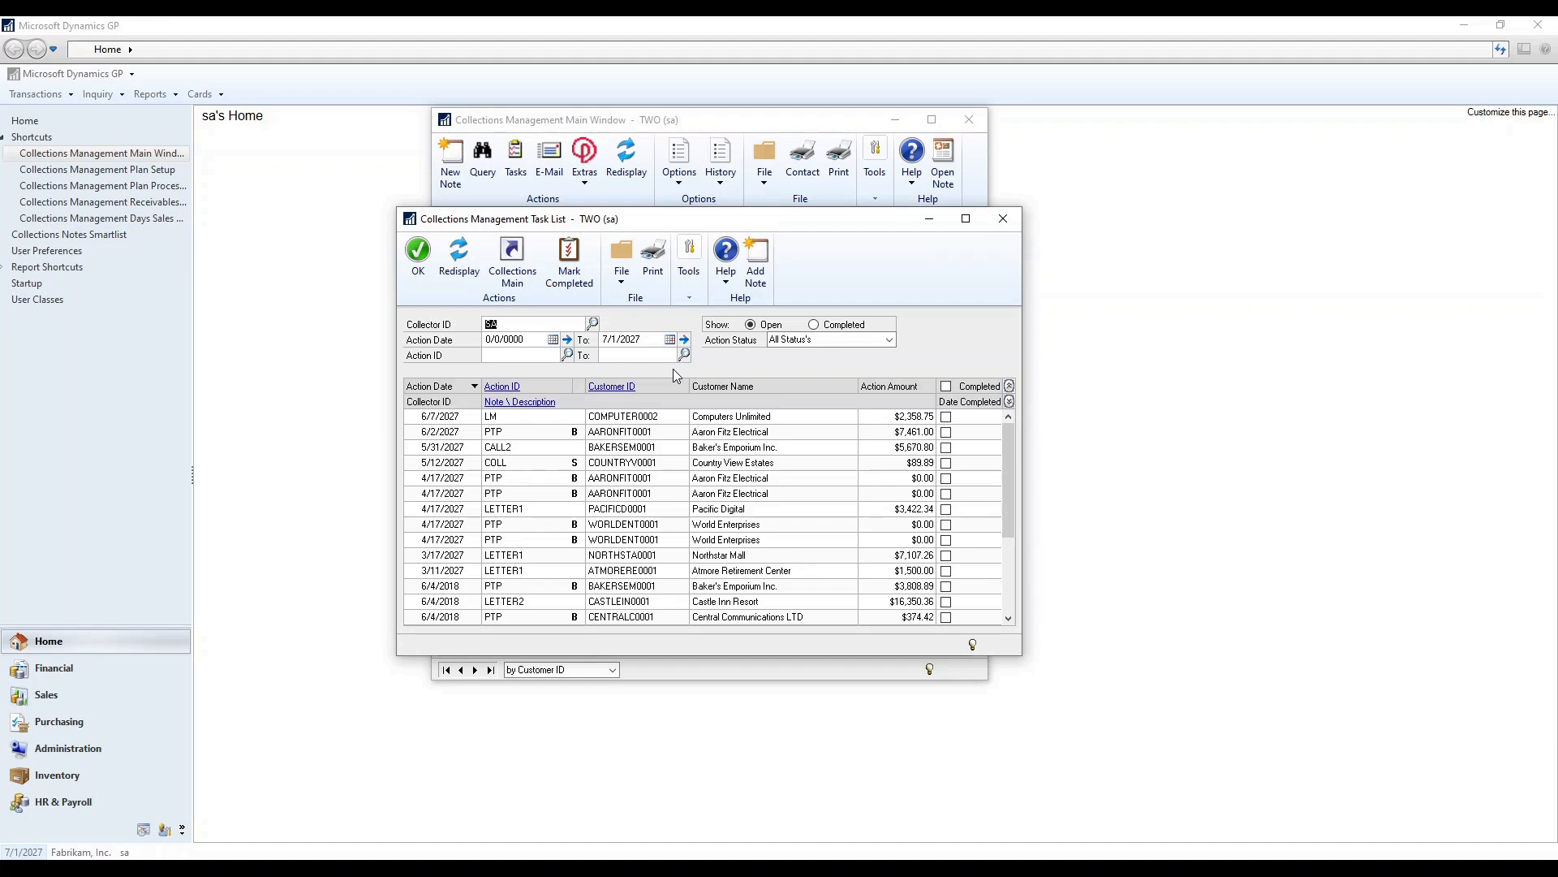
View the note behind the Computers Unlimited LM task, and check the completed tasks before returning the list to open ones.
{"action": "left_click", "coordinate": [549, 420]}
{"action": "double_click", "coordinate": [586, 414]}
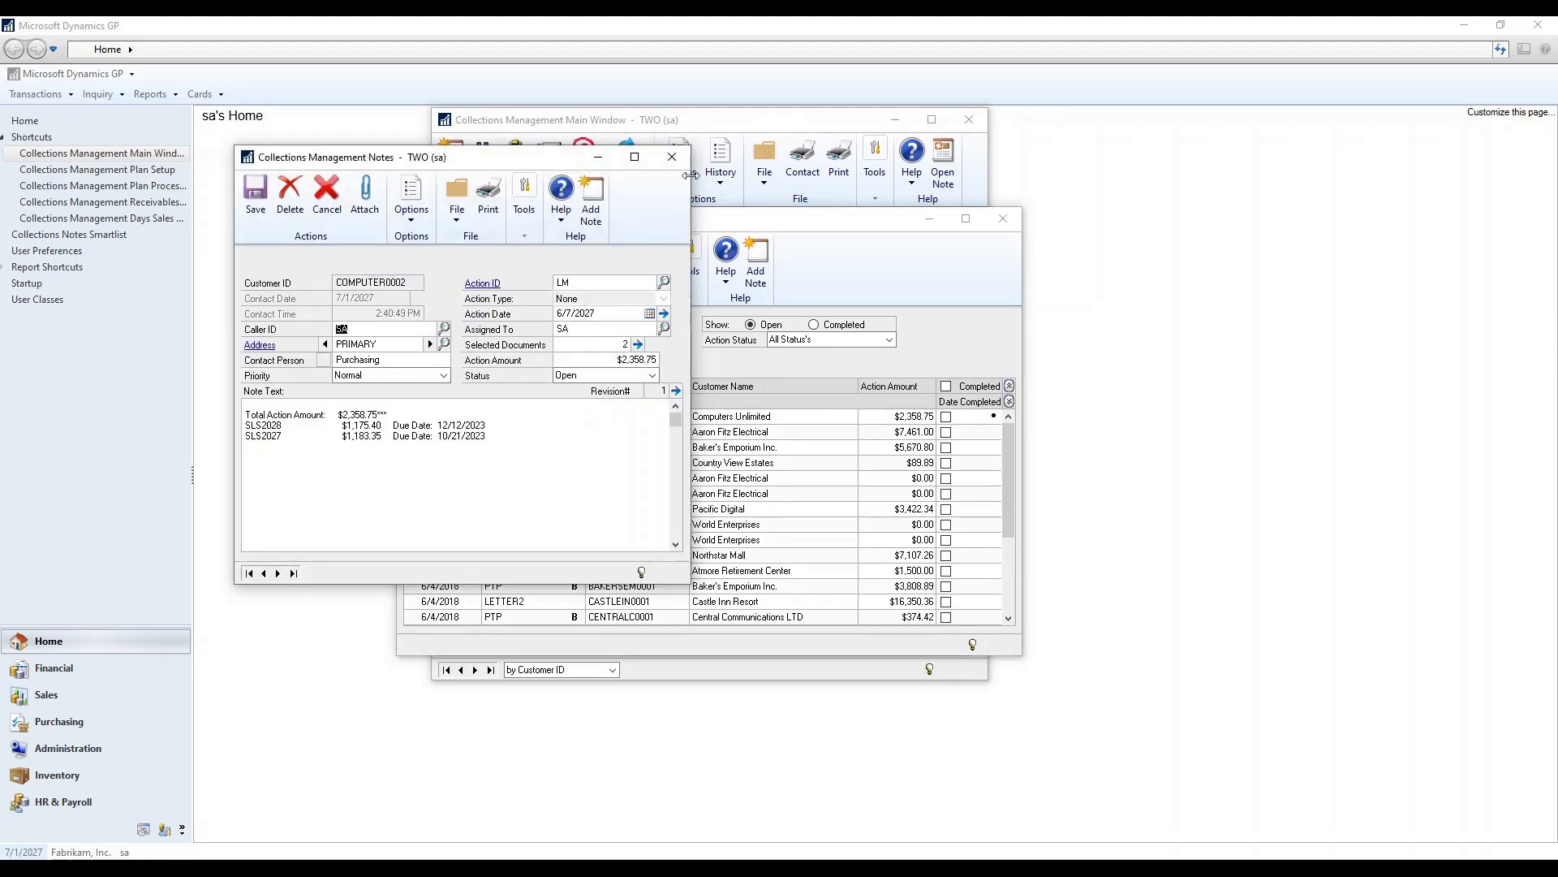
{"action": "left_click", "coordinate": [672, 157]}
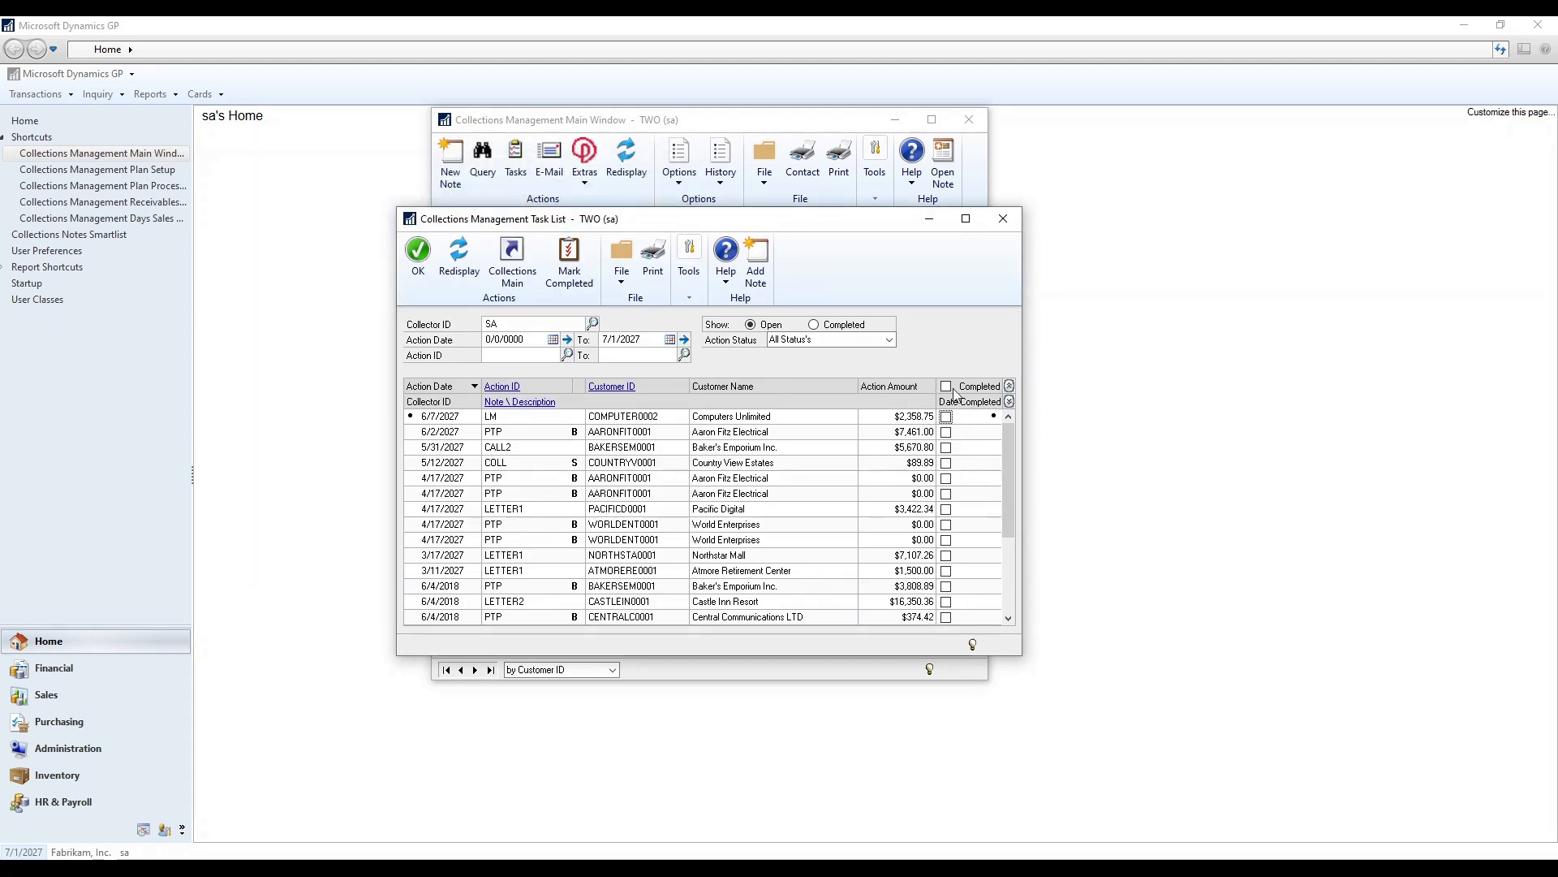
{"action": "left_click", "coordinate": [844, 323]}
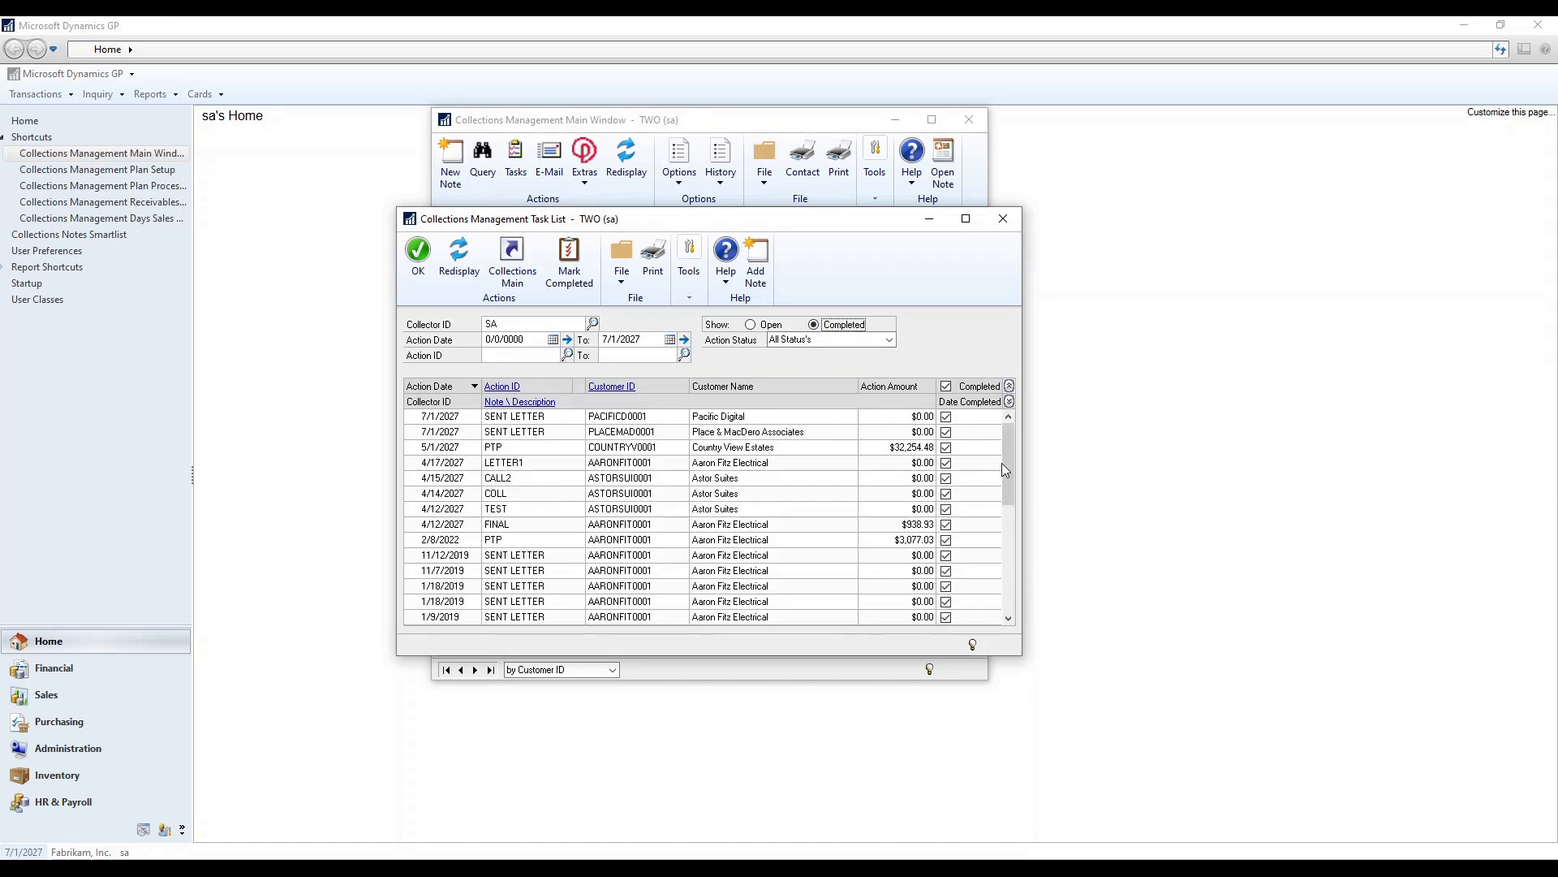
{"action": "left_click", "coordinate": [753, 325]}
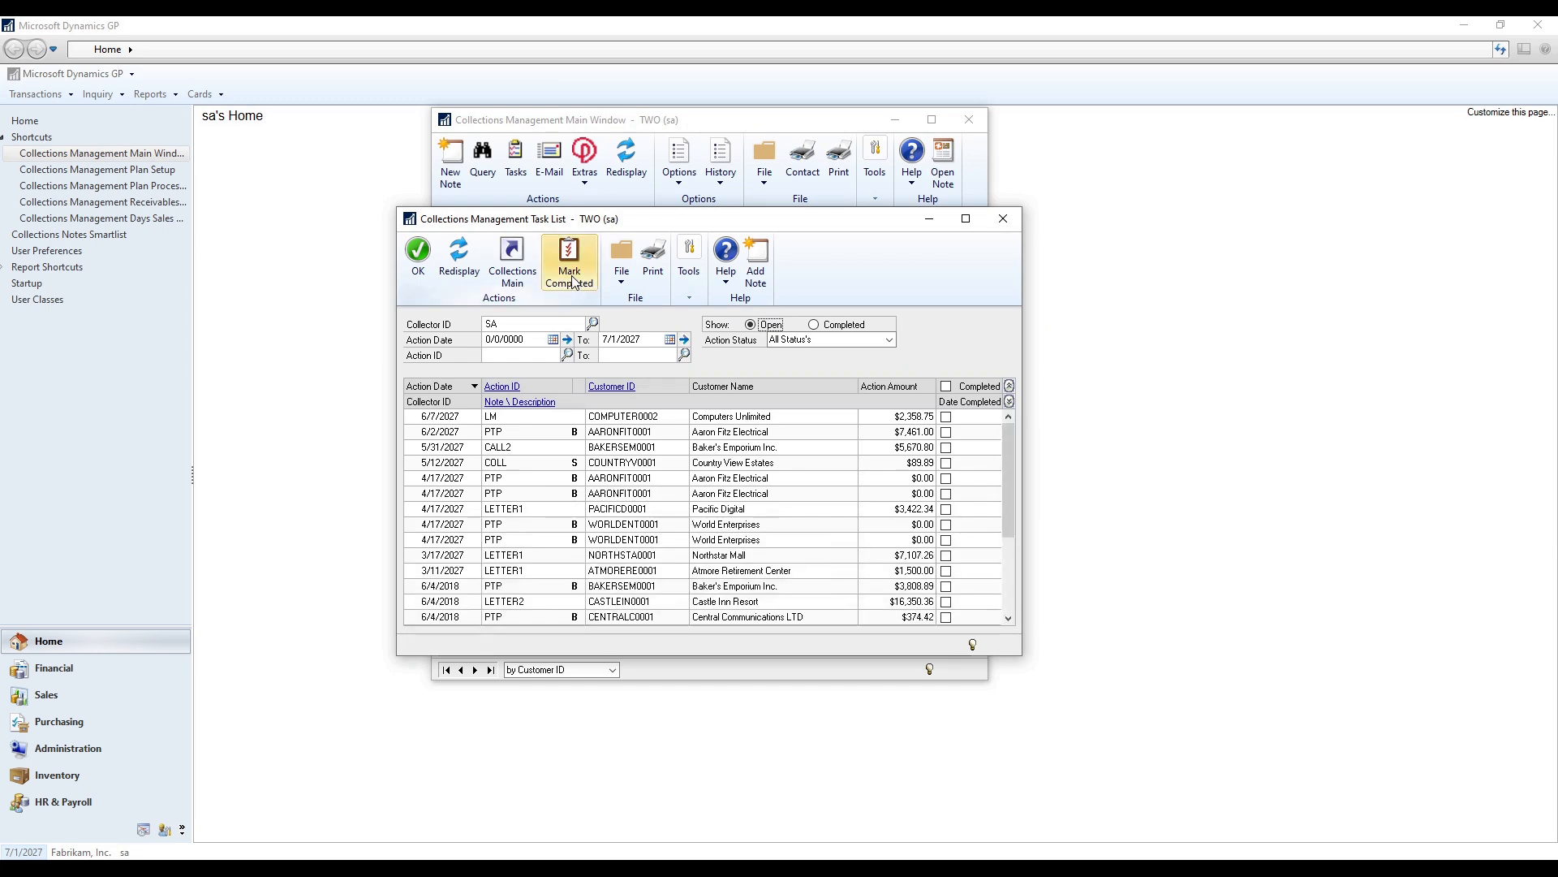
Start the Mark Completed procedure, decline to run it, and close the task list.
{"action": "left_click", "coordinate": [583, 286]}
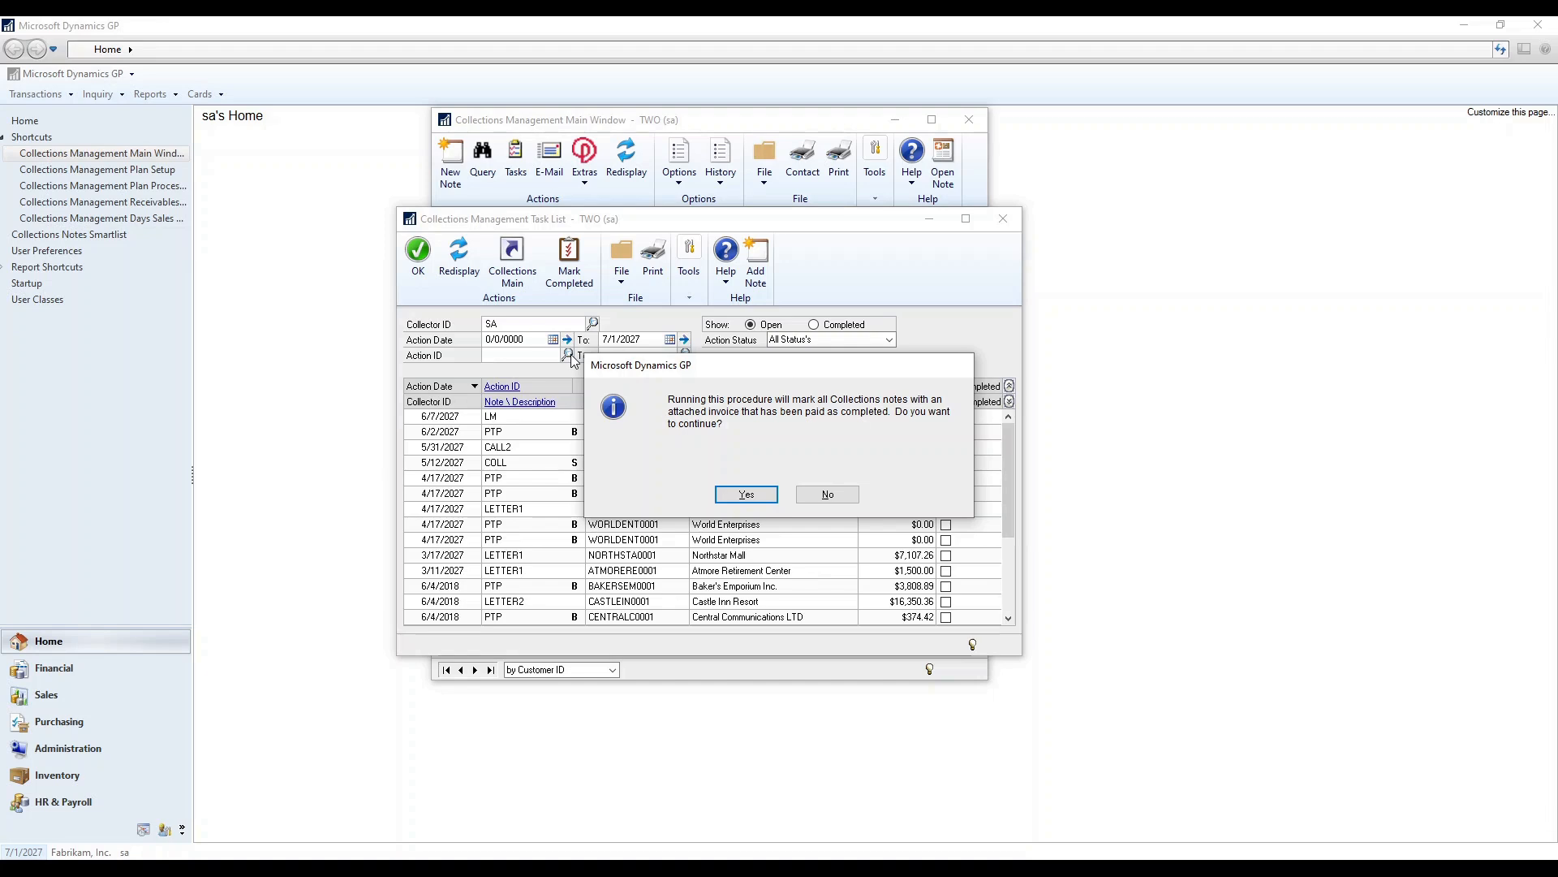
{"action": "left_click", "coordinate": [834, 494]}
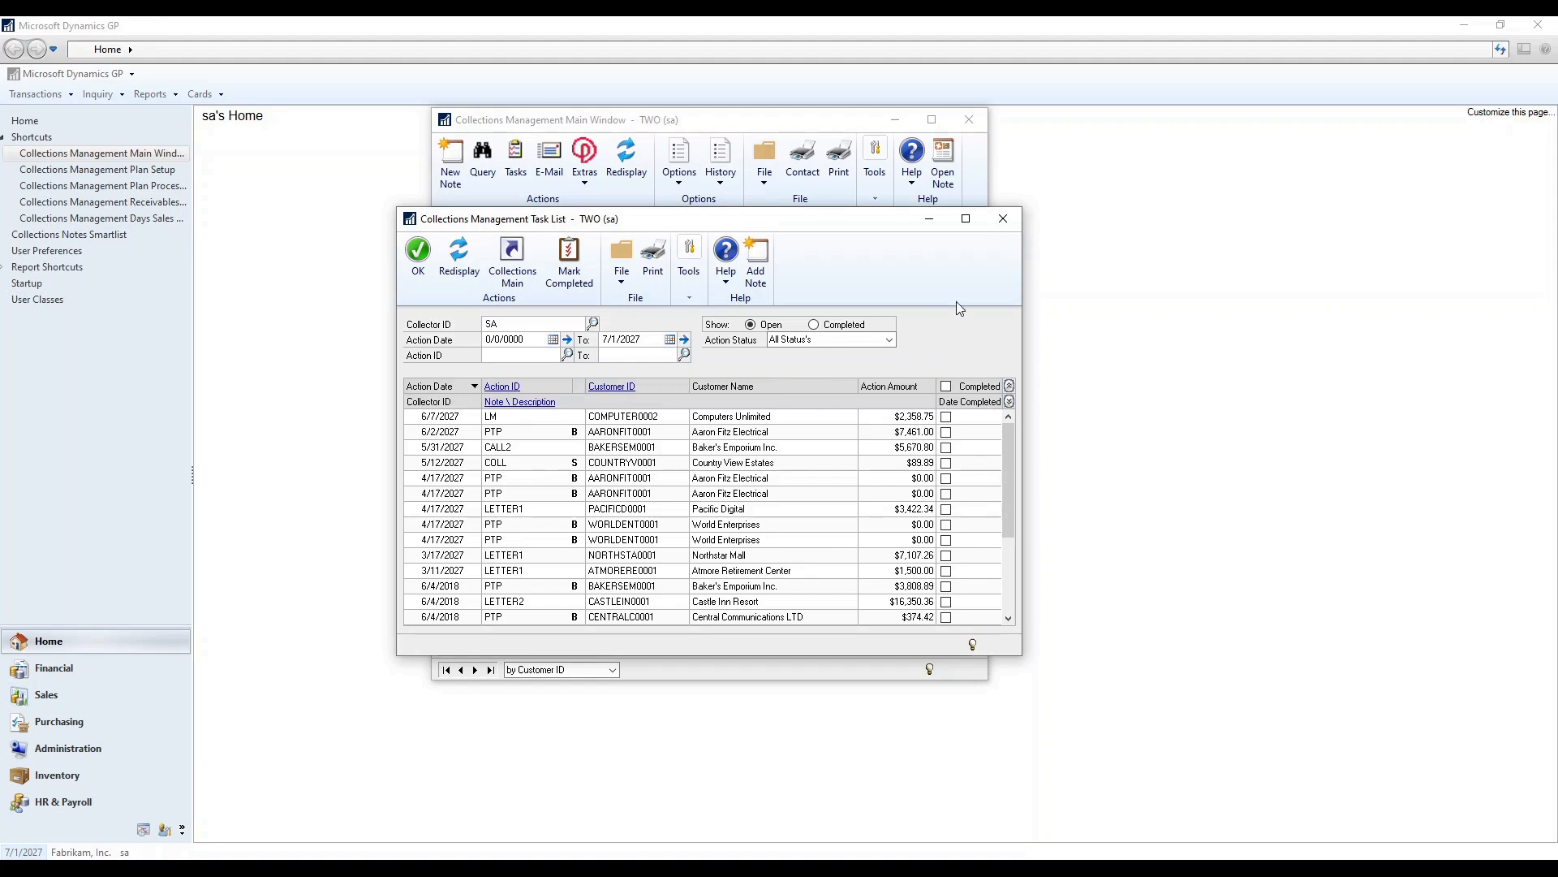
{"action": "left_click", "coordinate": [1006, 221]}
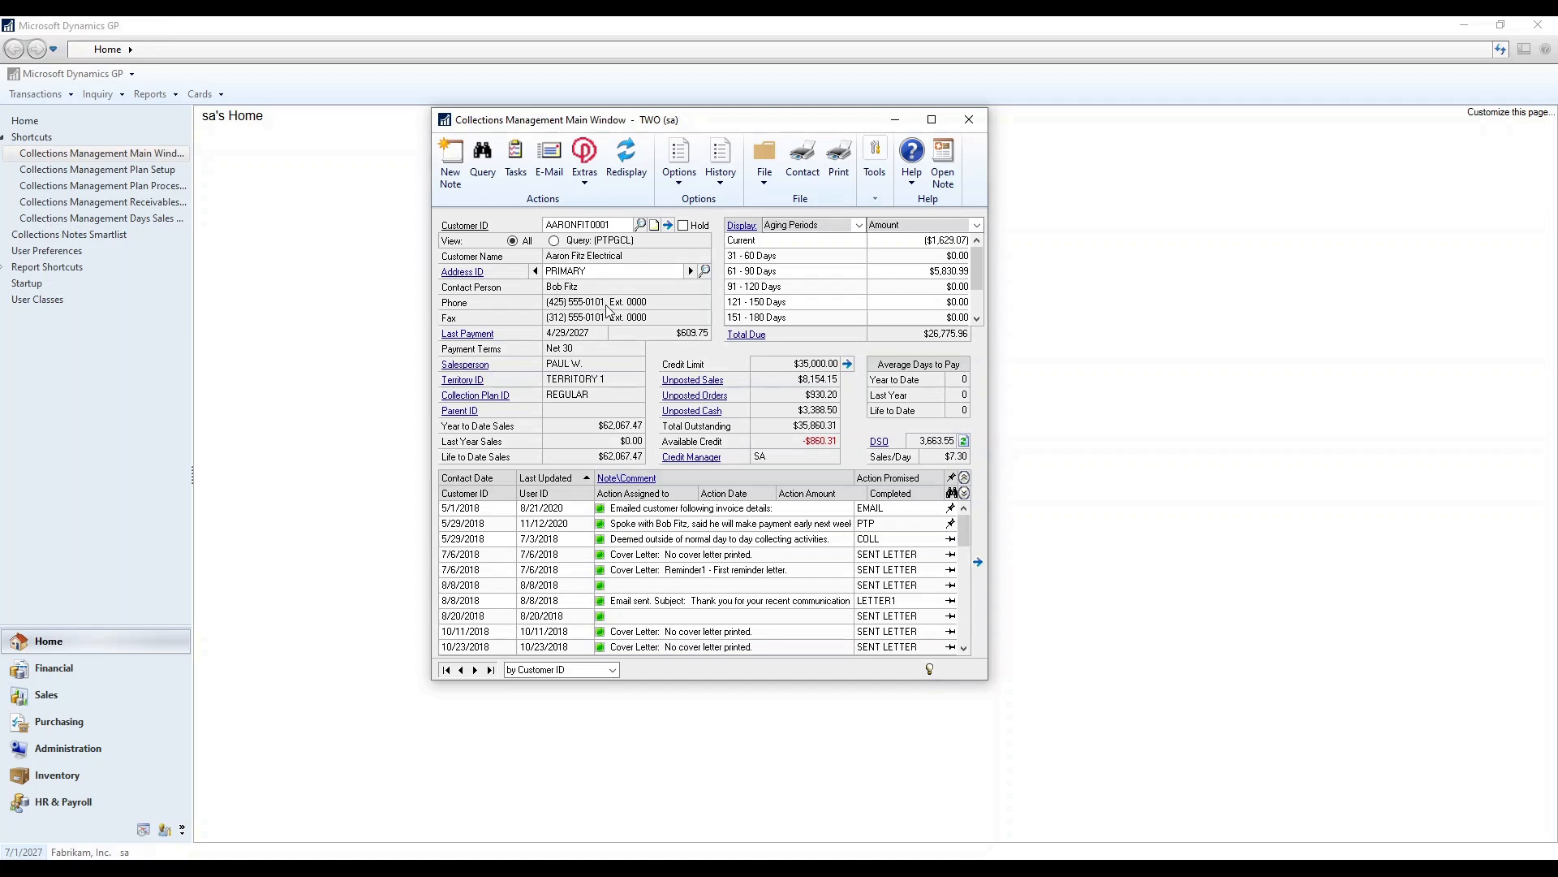
Start a collections e-mail for the customer and add the contact's e-mail address as a TO recipient.
{"action": "left_click", "coordinate": [550, 158]}
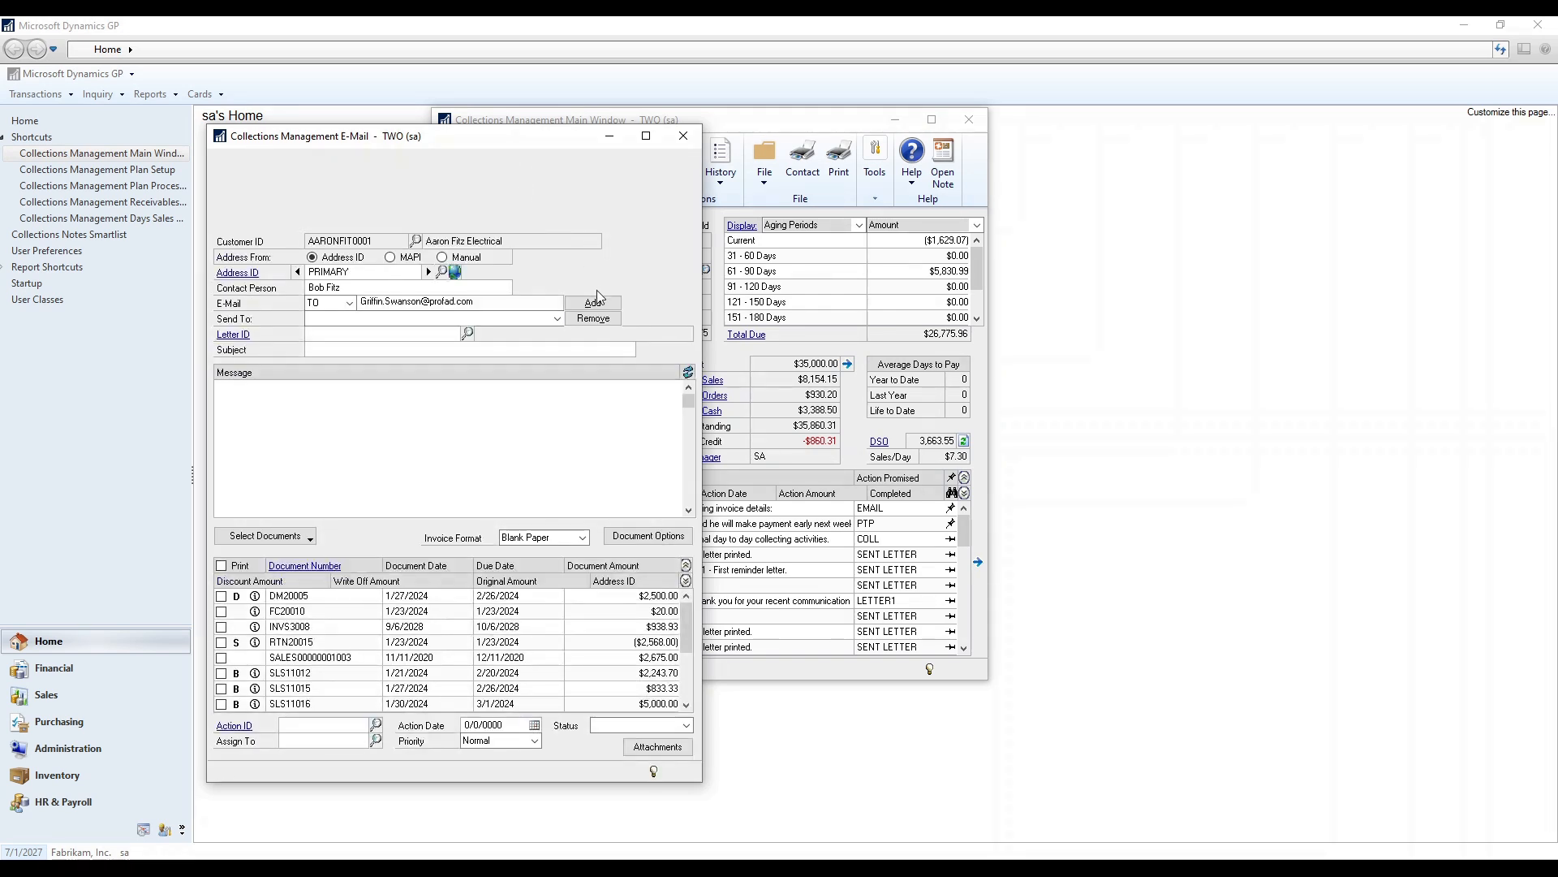
{"action": "left_click", "coordinate": [599, 304]}
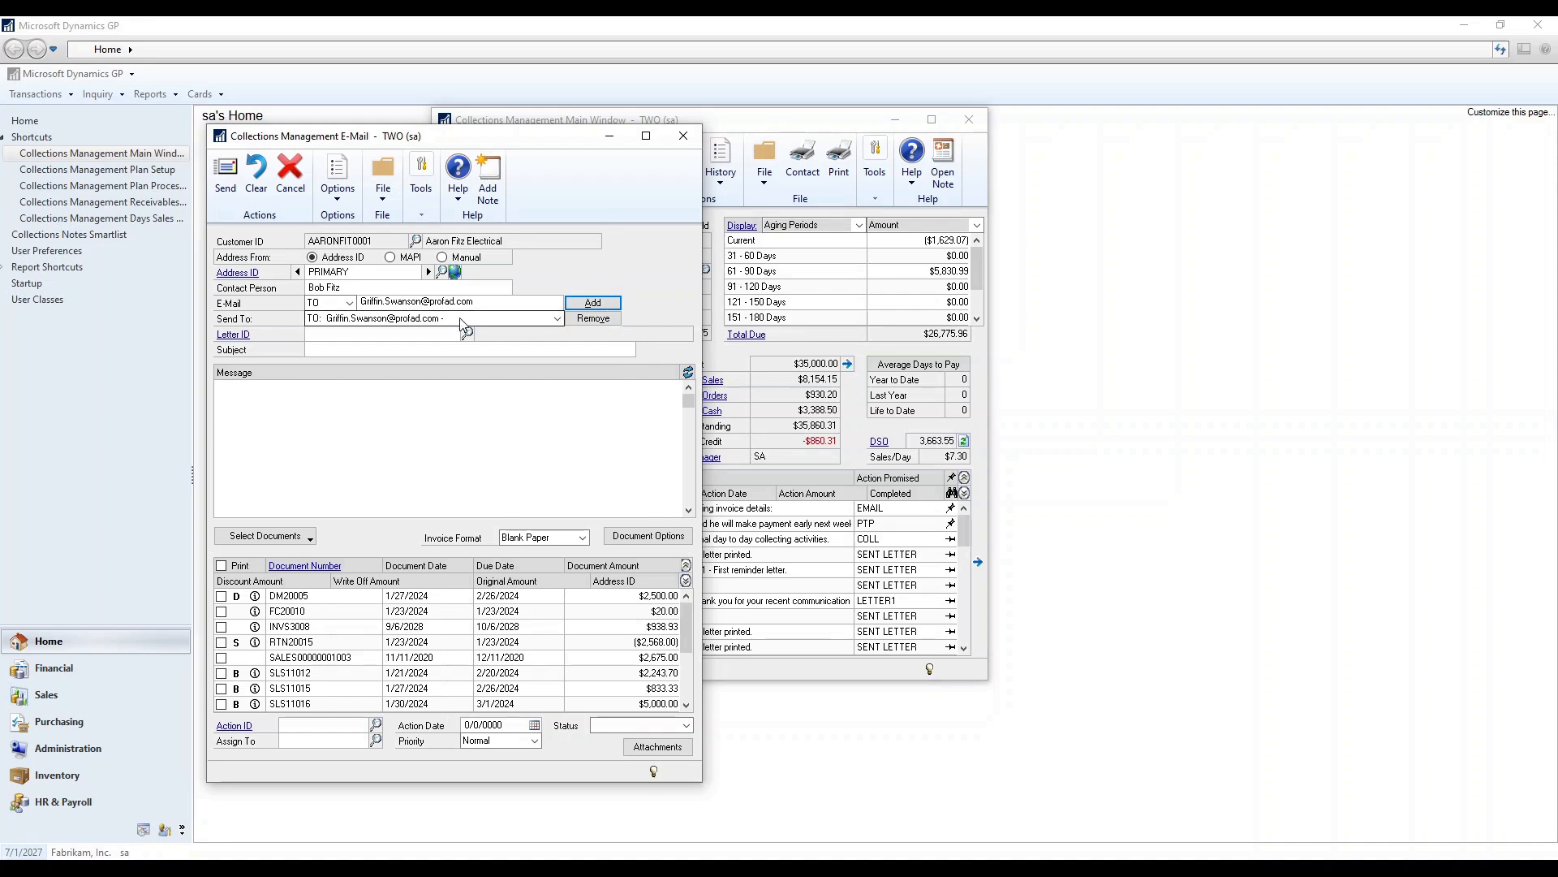
{"action": "left_click", "coordinate": [340, 305]}
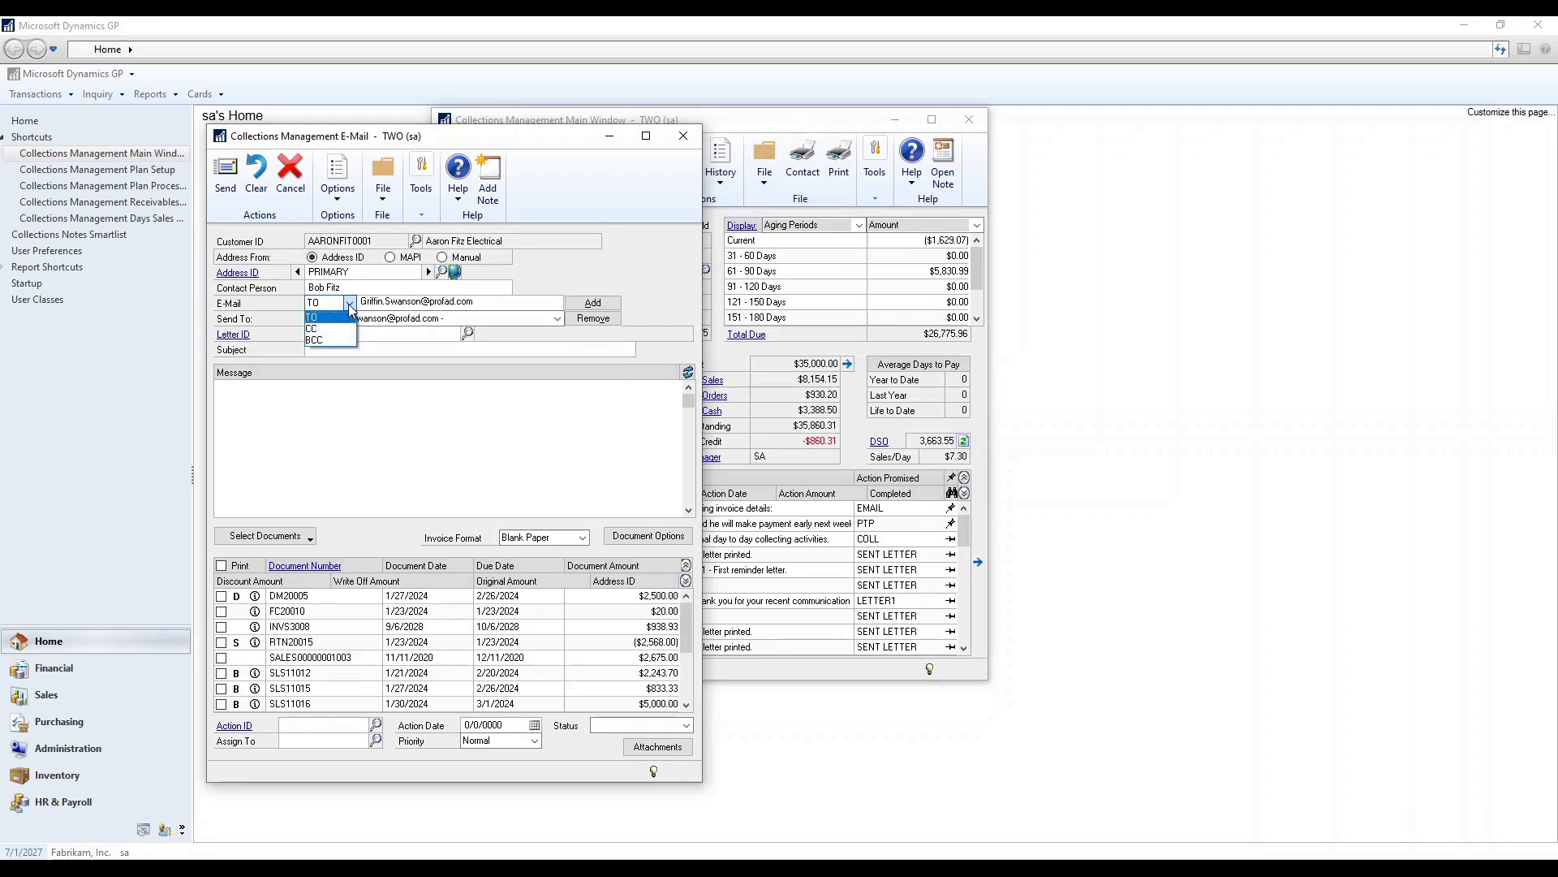
{"action": "left_click", "coordinate": [353, 318]}
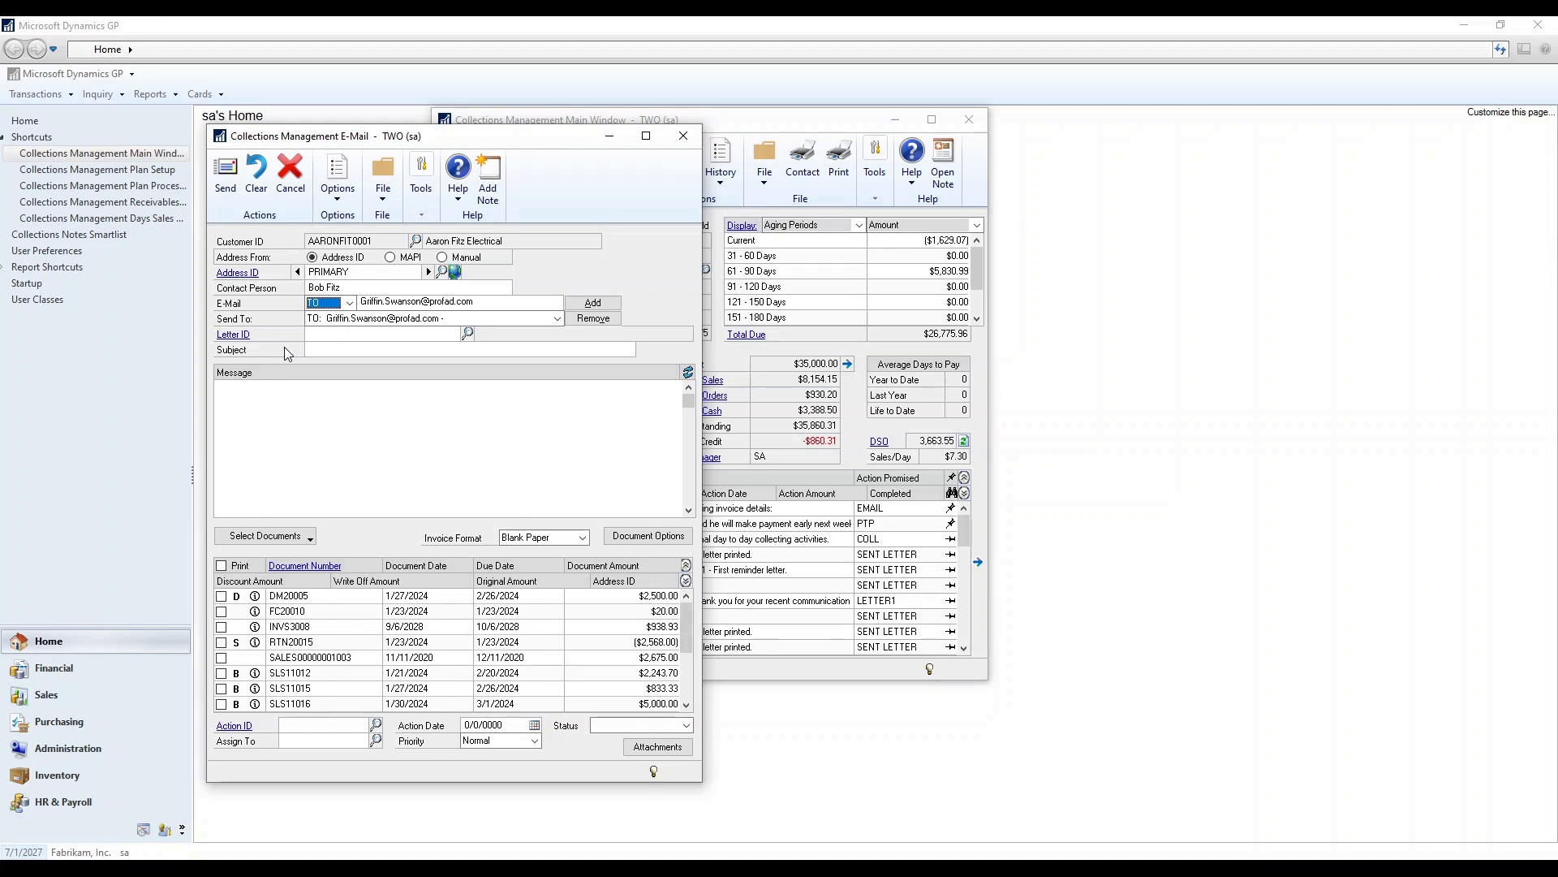
Apply the SELECT letter, Manually Select Documents, to the e-mail.
{"action": "left_click", "coordinate": [469, 334]}
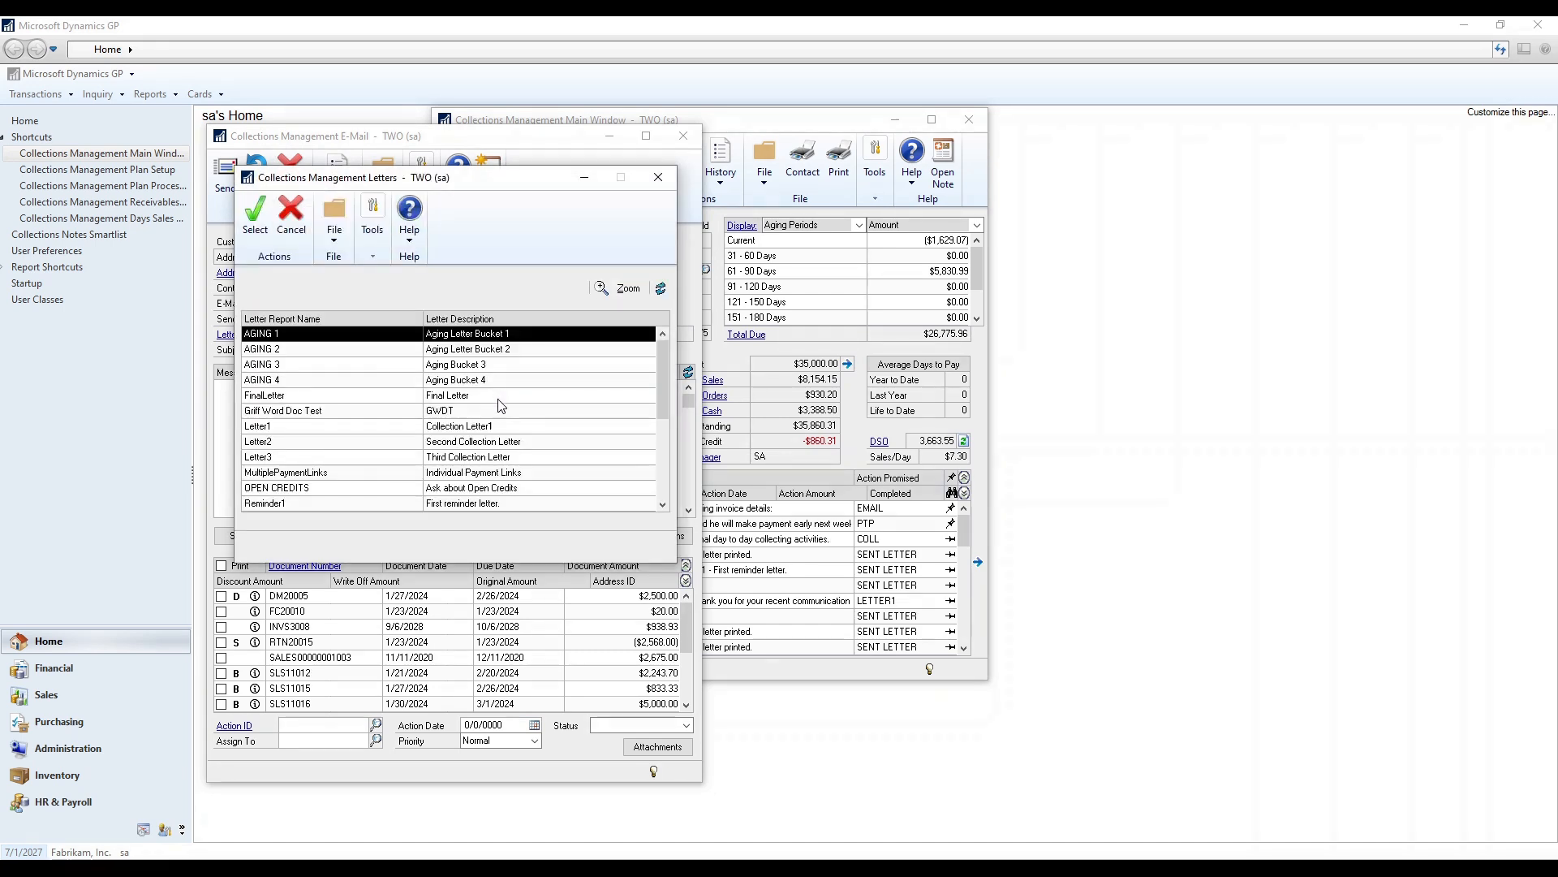
{"action": "left_click", "coordinate": [663, 507]}
{"action": "left_click", "coordinate": [663, 508]}
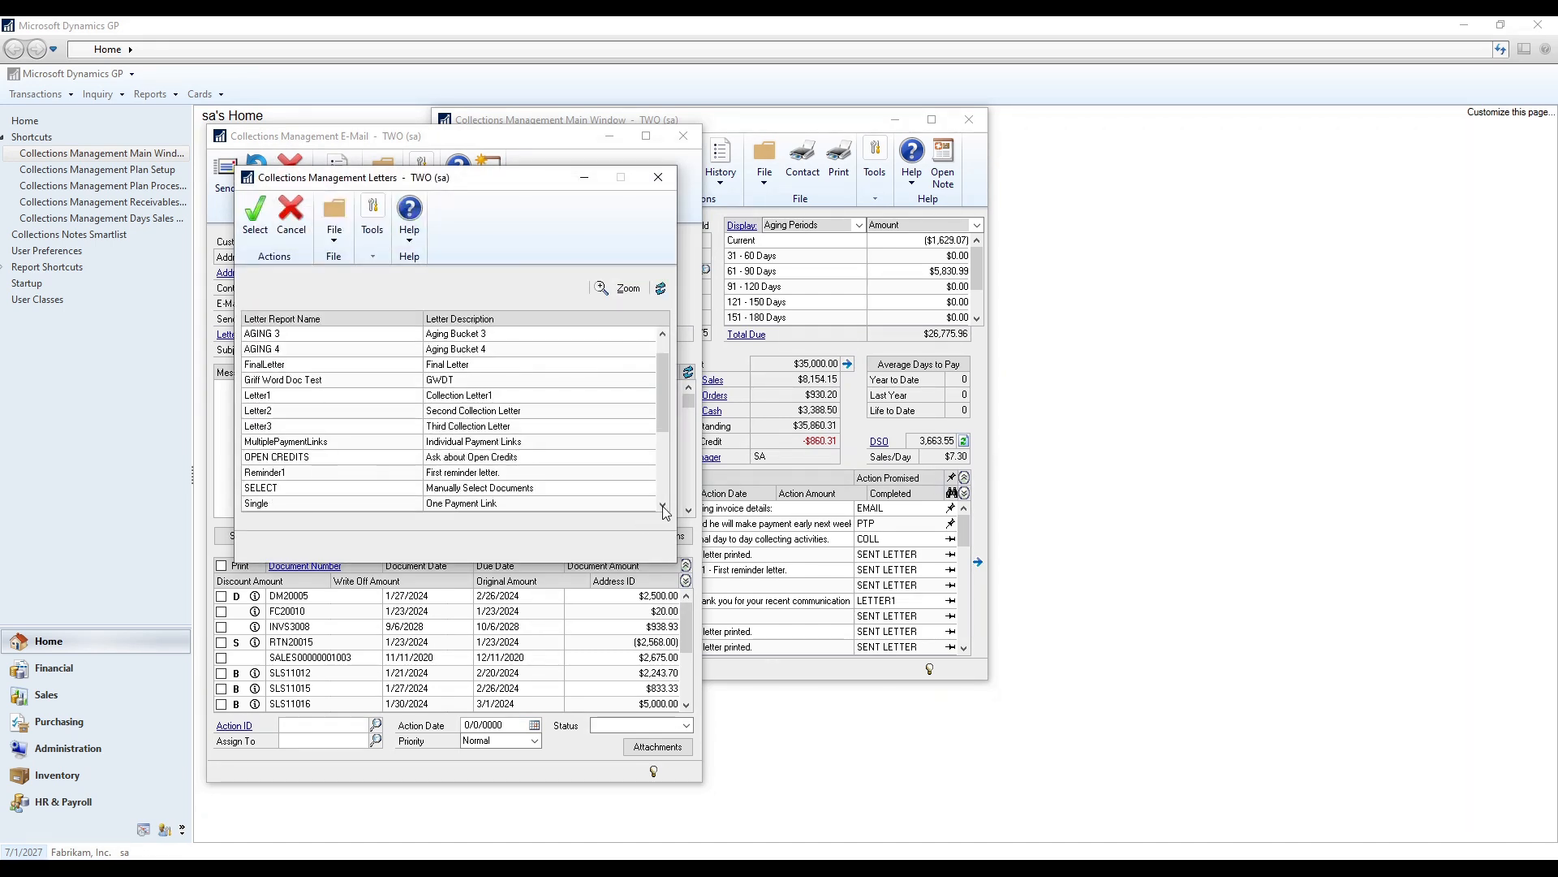
{"action": "left_click", "coordinate": [663, 507]}
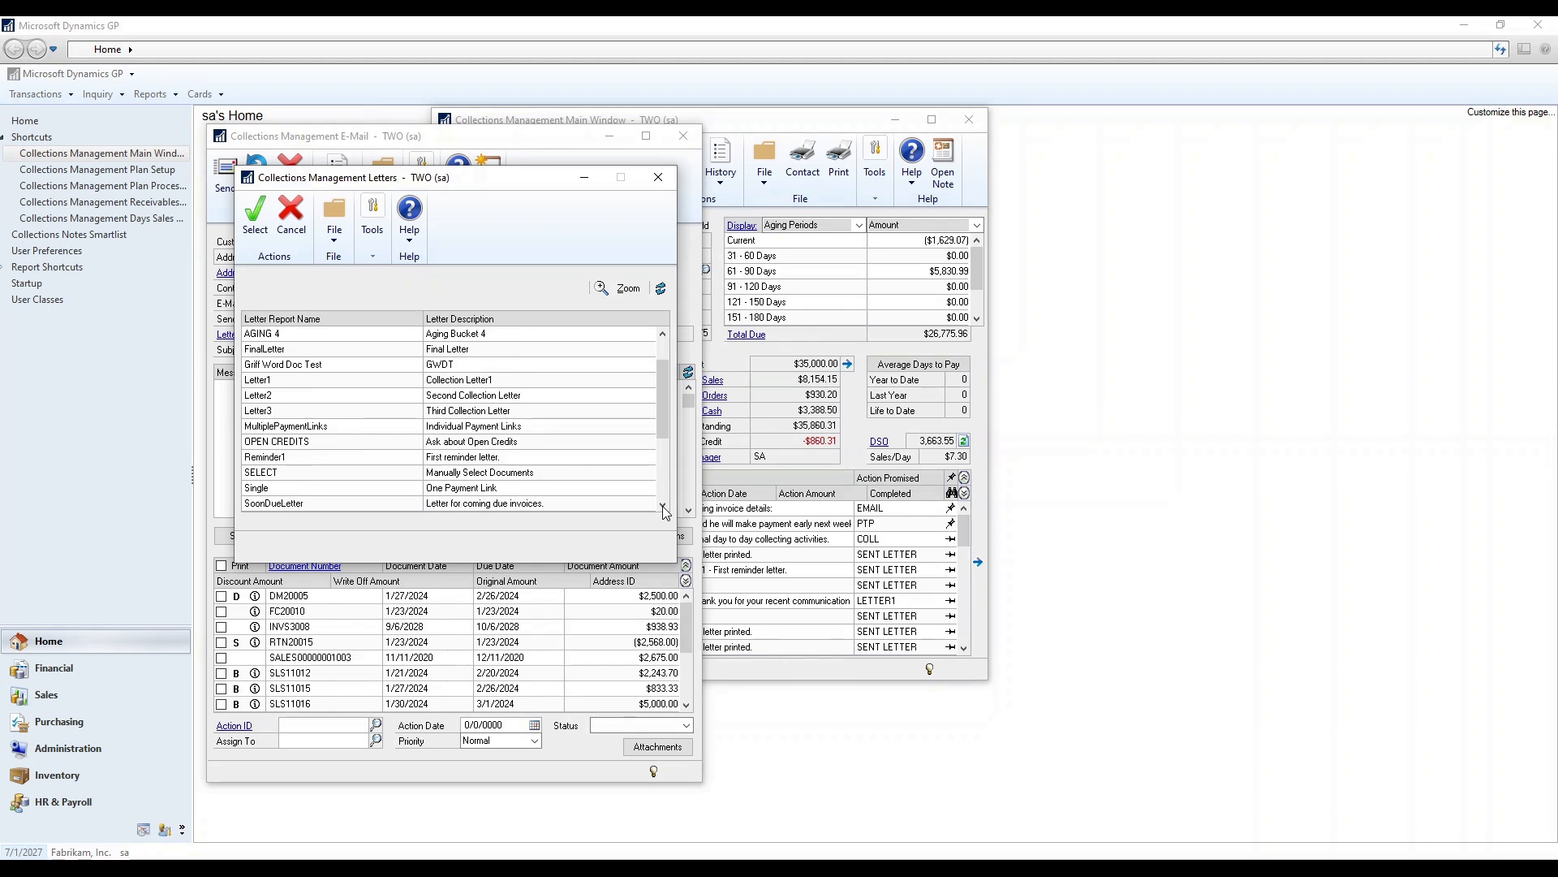
{"action": "left_click", "coordinate": [535, 474]}
{"action": "left_click", "coordinate": [254, 228]}
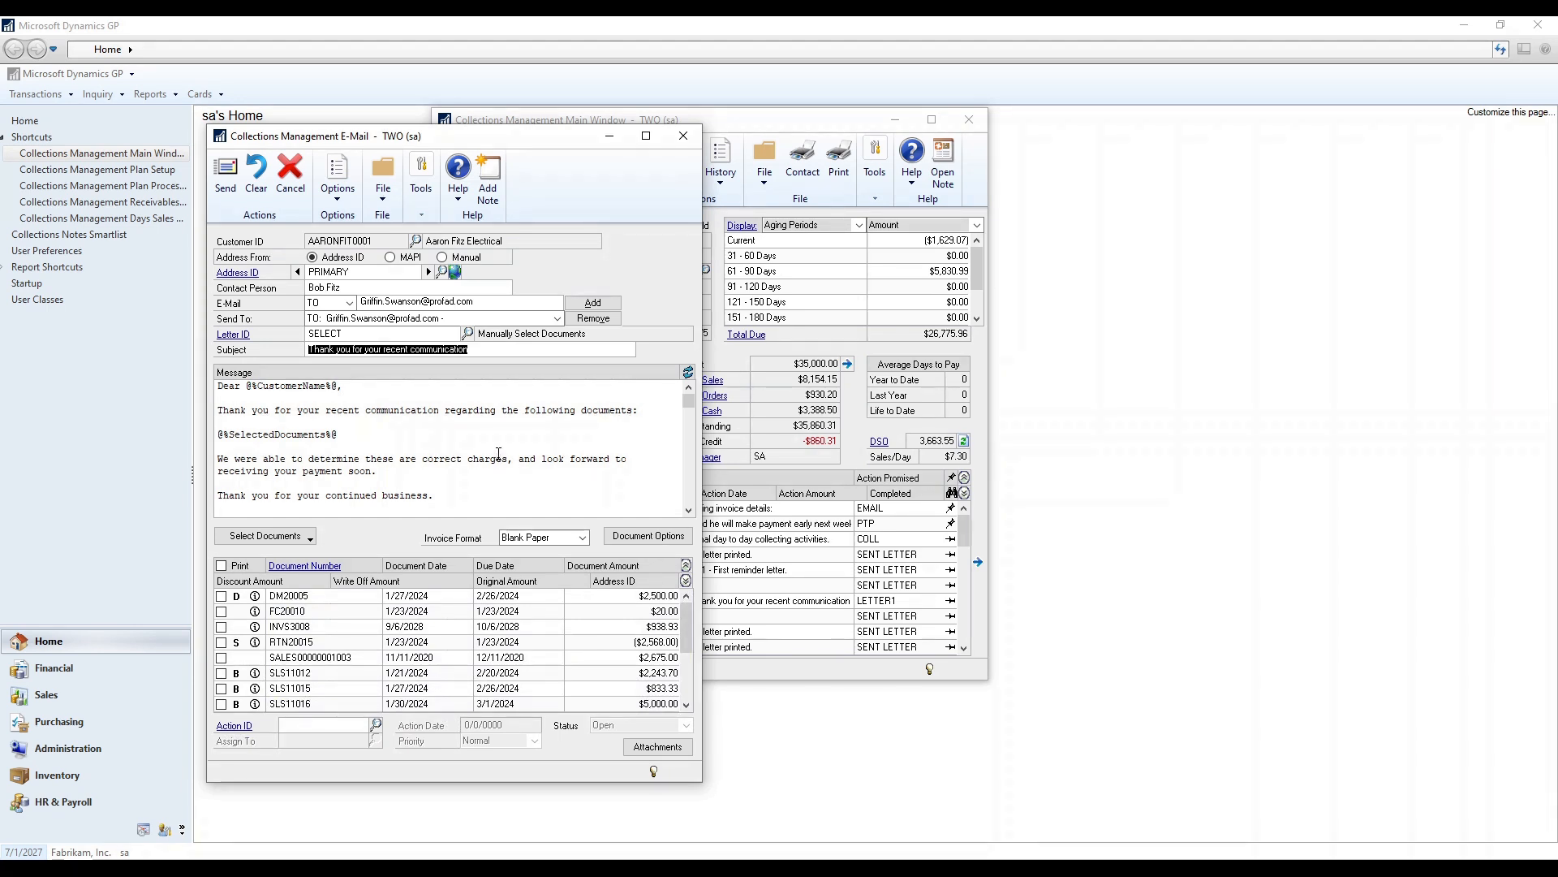
Include documents DM20005 and FC20010 in the e-mail, fill in the message's placeholders, and remove the extra blank lines below the document list.
{"action": "left_click_drag", "start_coordinate": [449, 500], "coordinate": [218, 386]}
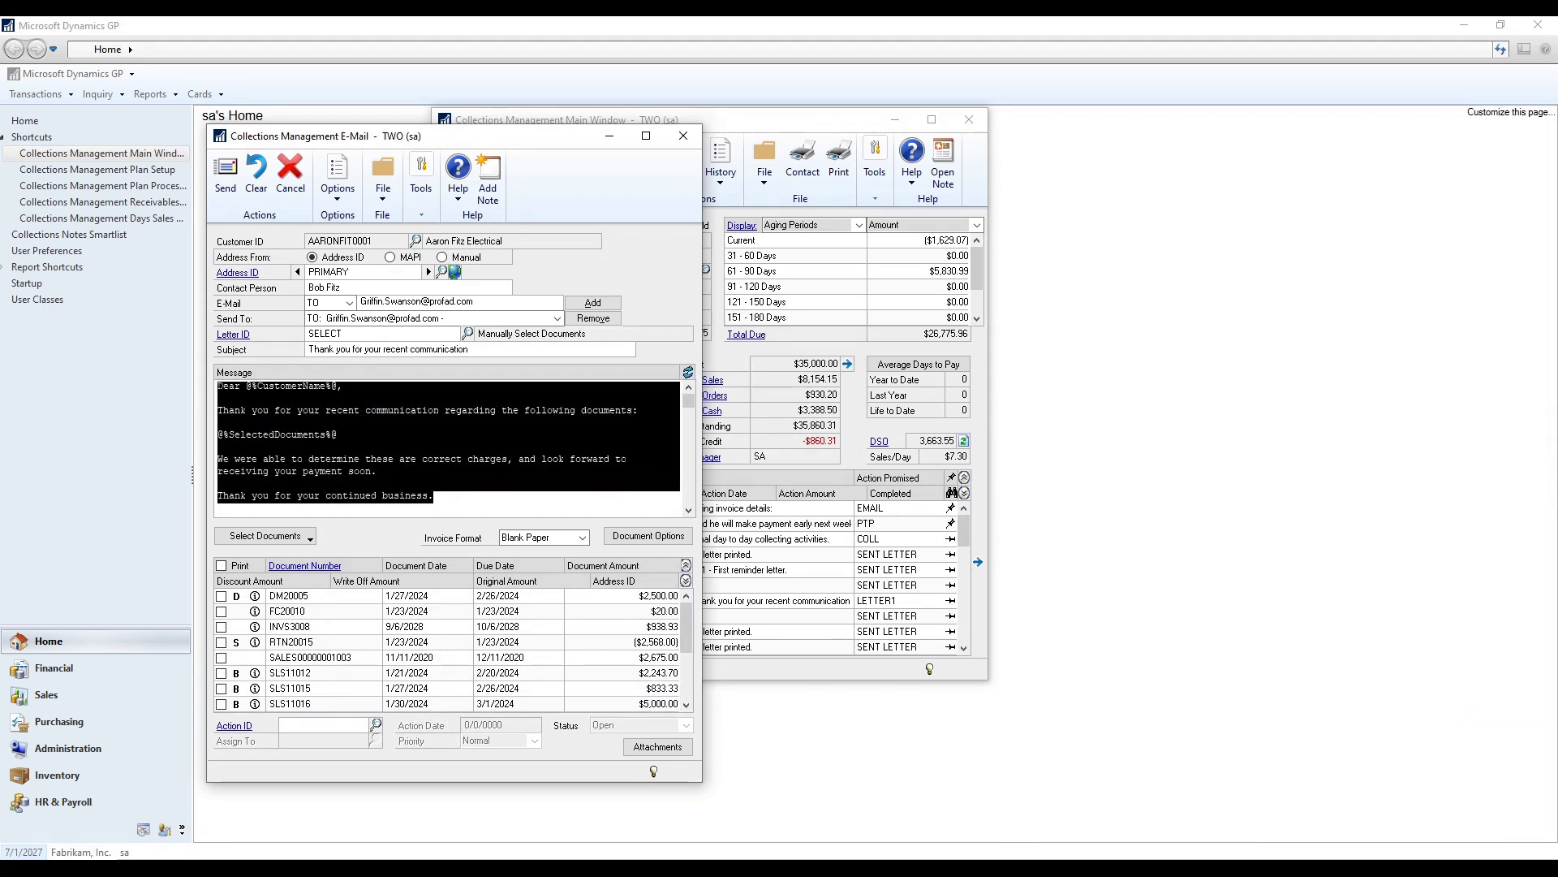
{"action": "left_click", "coordinate": [457, 497]}
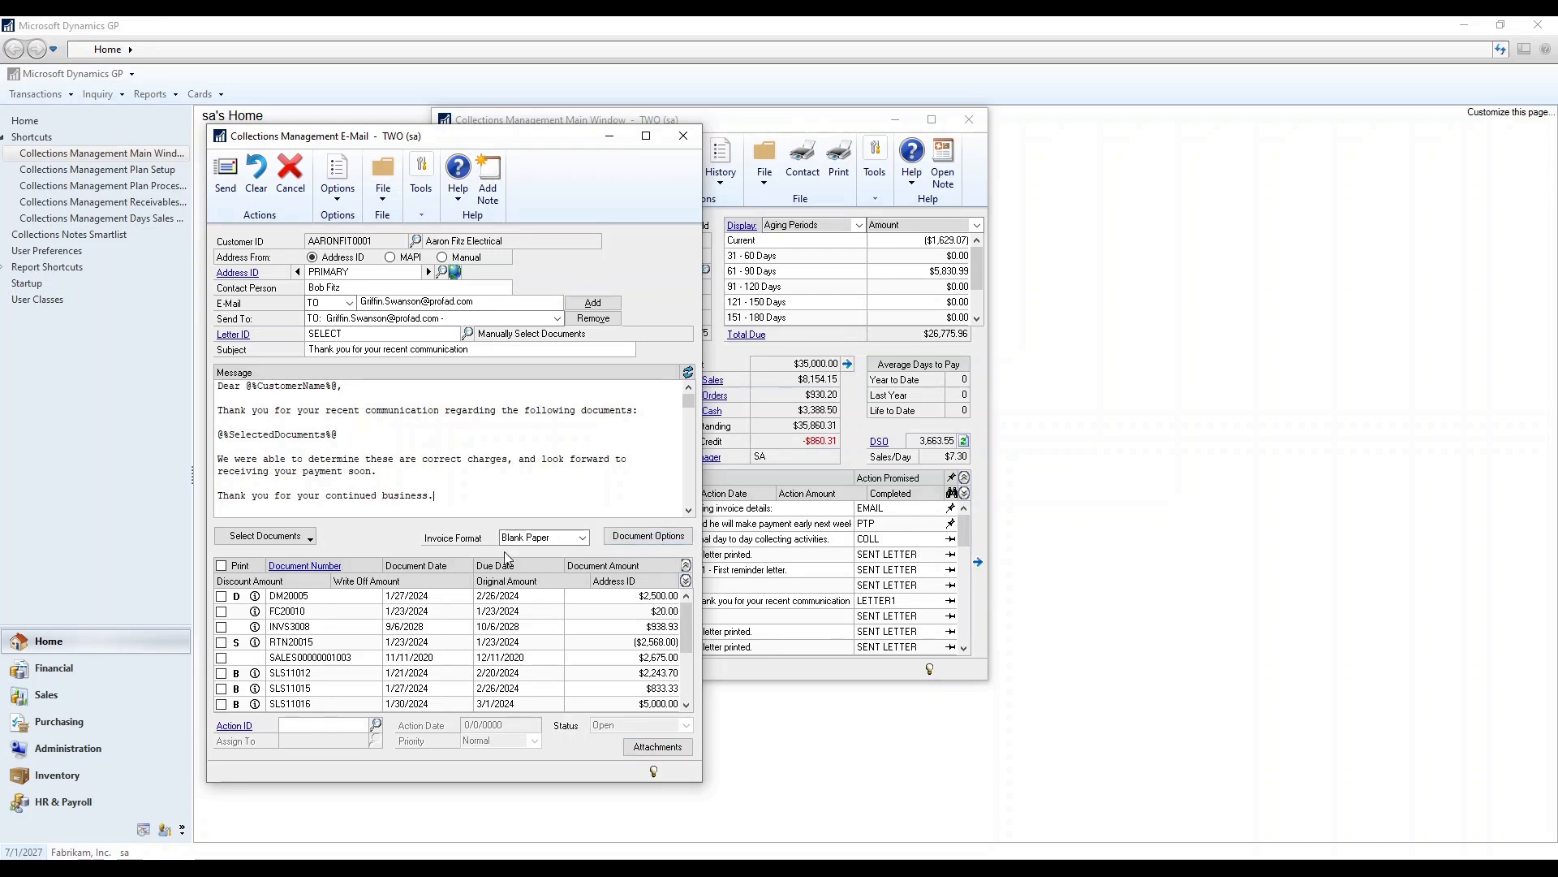
{"action": "left_click", "coordinate": [223, 597]}
{"action": "left_click", "coordinate": [222, 611]}
{"action": "left_click", "coordinate": [689, 374]}
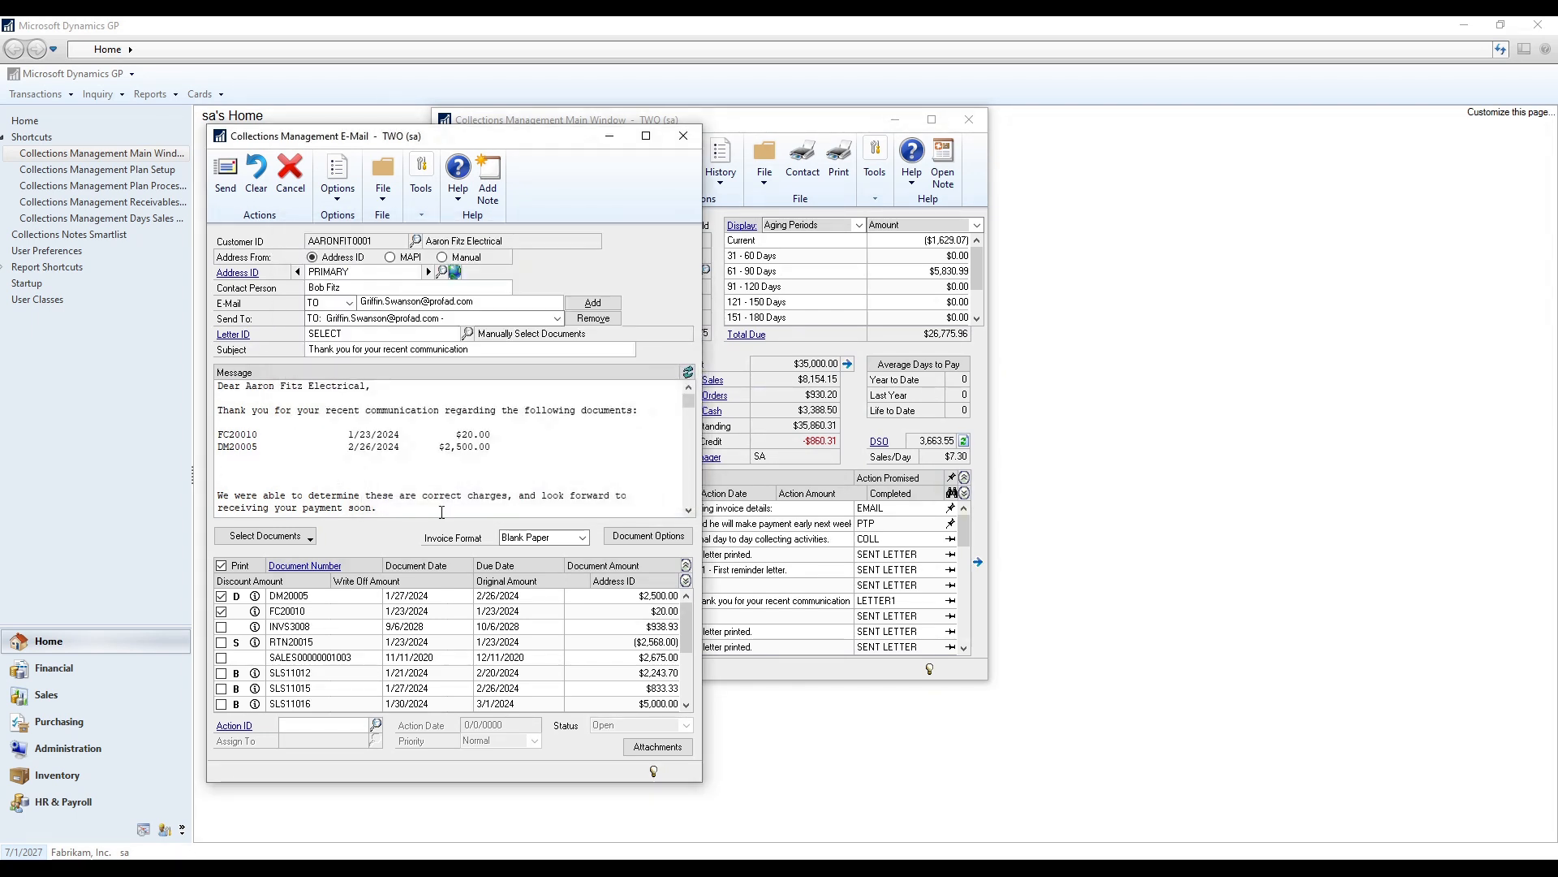
{"action": "scroll", "coordinate": [441, 511], "scroll_direction": "down", "scroll_amount": 2}
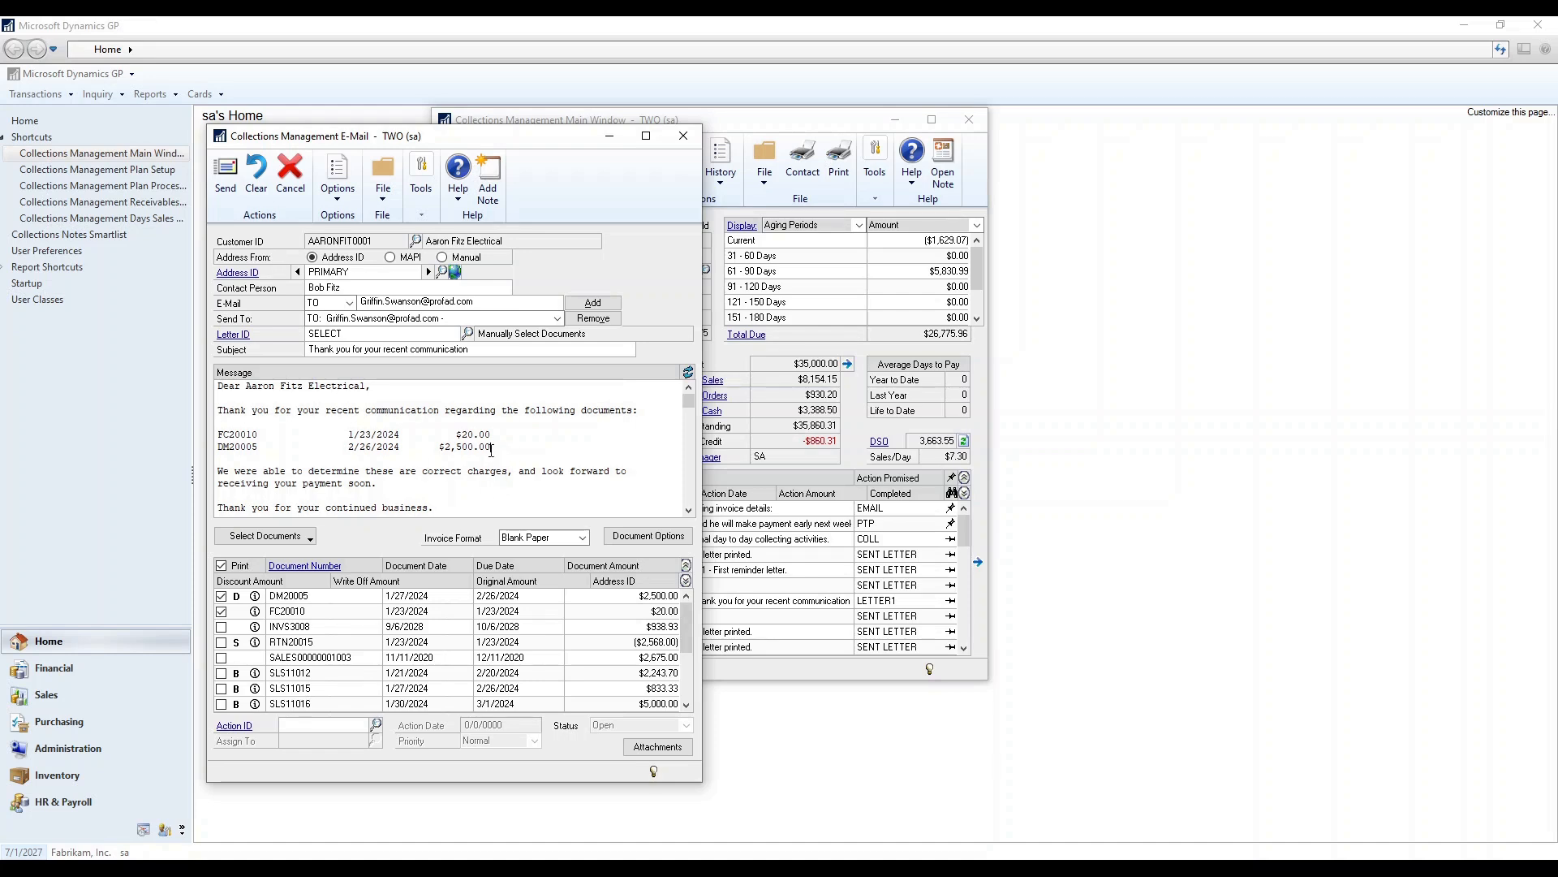
Review the documents listed in the message, browse for an e-mail attachment without choosing a file, and close the attachments and e-mail windows.
{"action": "left_click_drag", "start_coordinate": [491, 449], "coordinate": [222, 435]}
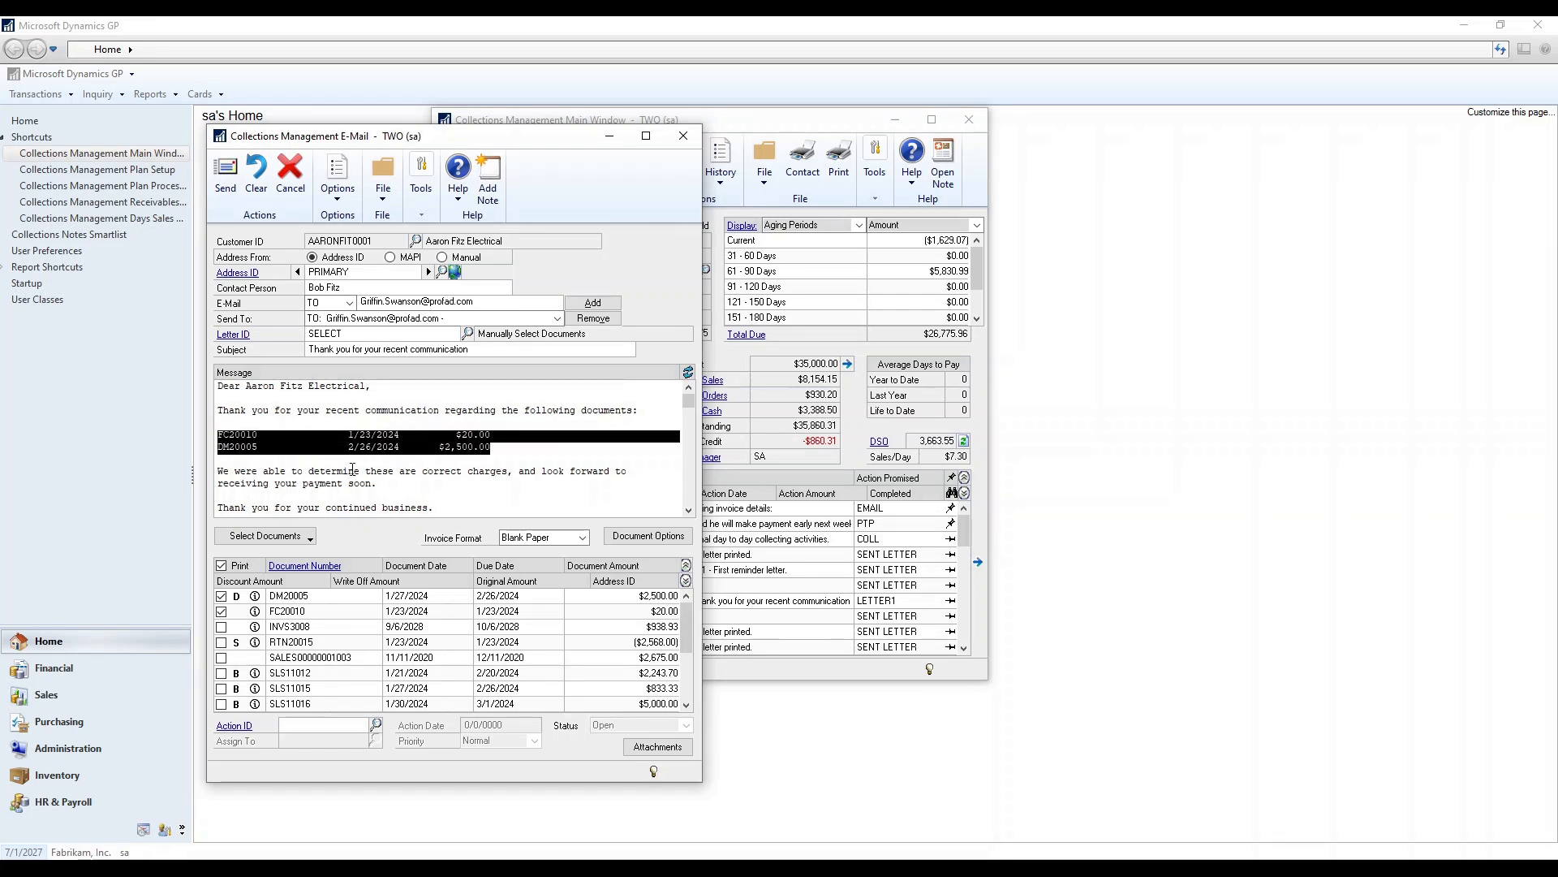
{"action": "left_click", "coordinate": [352, 469]}
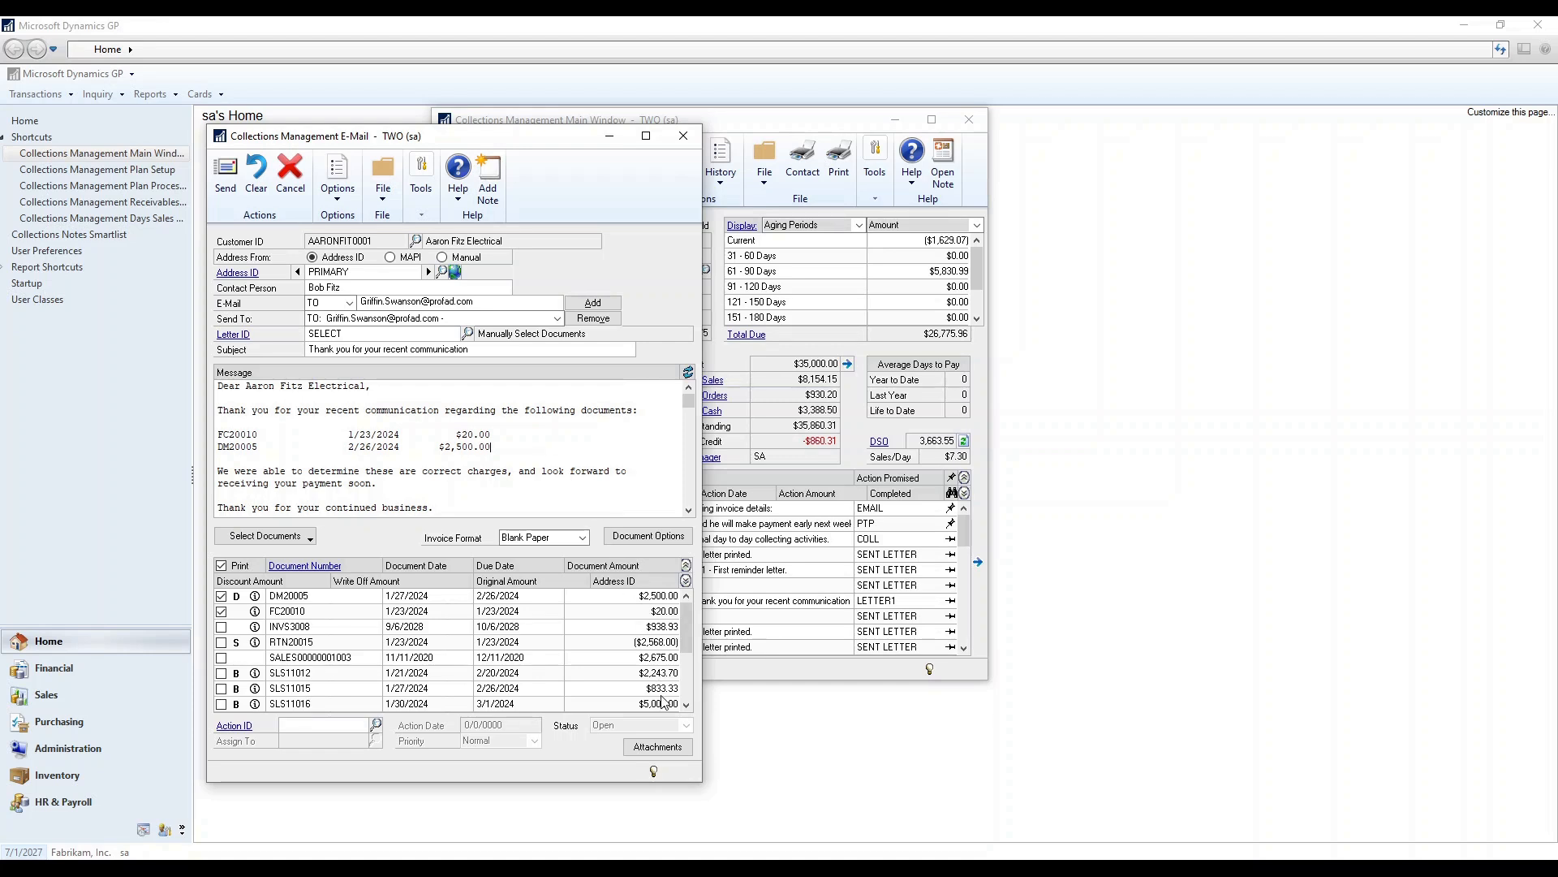
{"action": "left_click", "coordinate": [658, 746]}
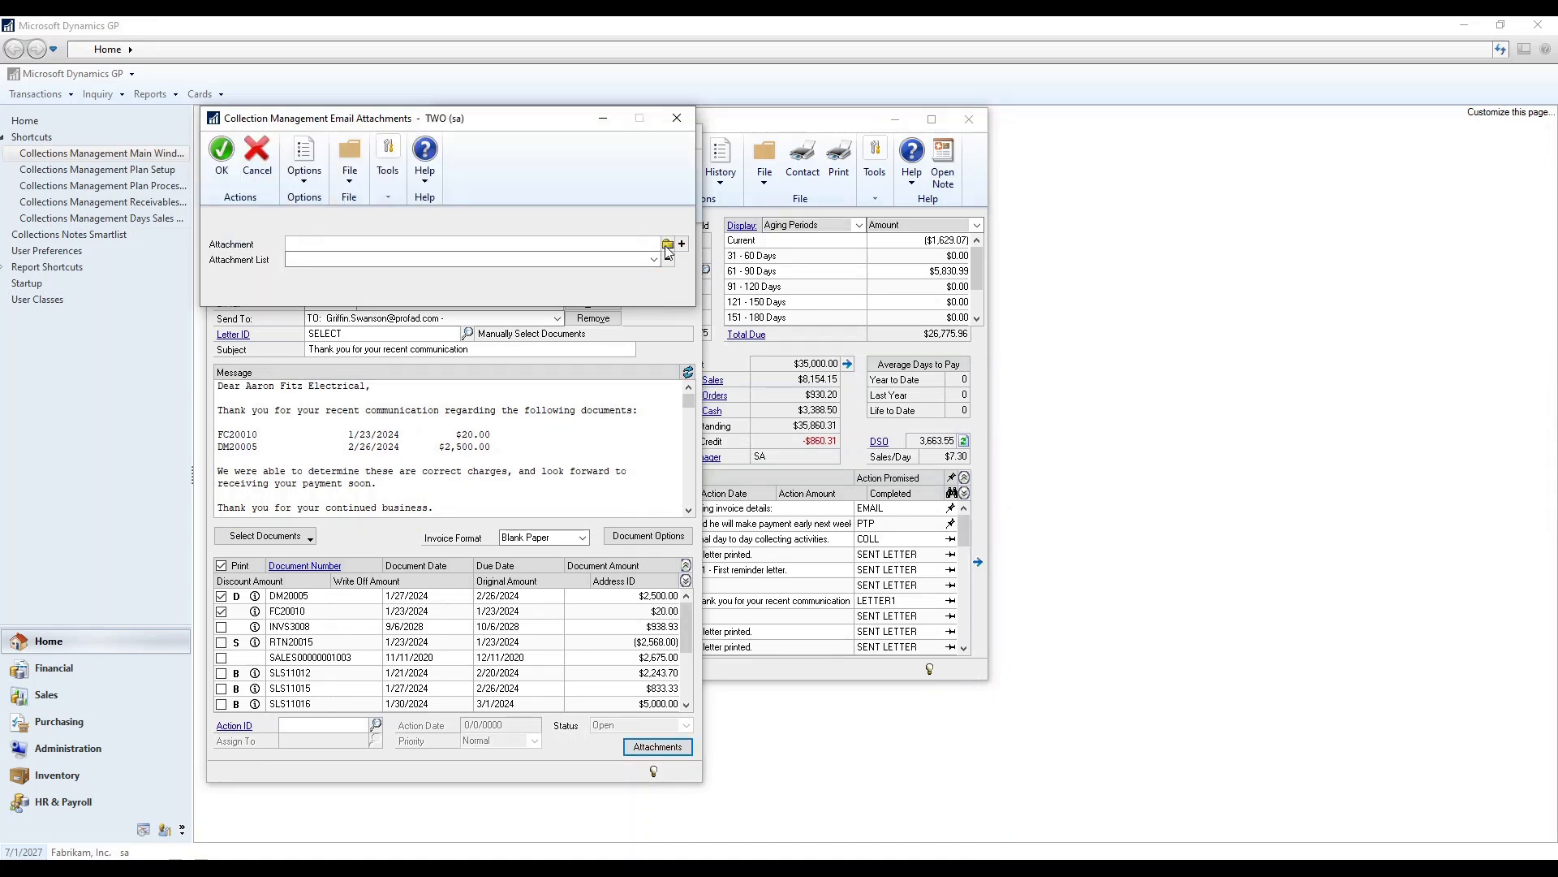
{"action": "left_click", "coordinate": [667, 245]}
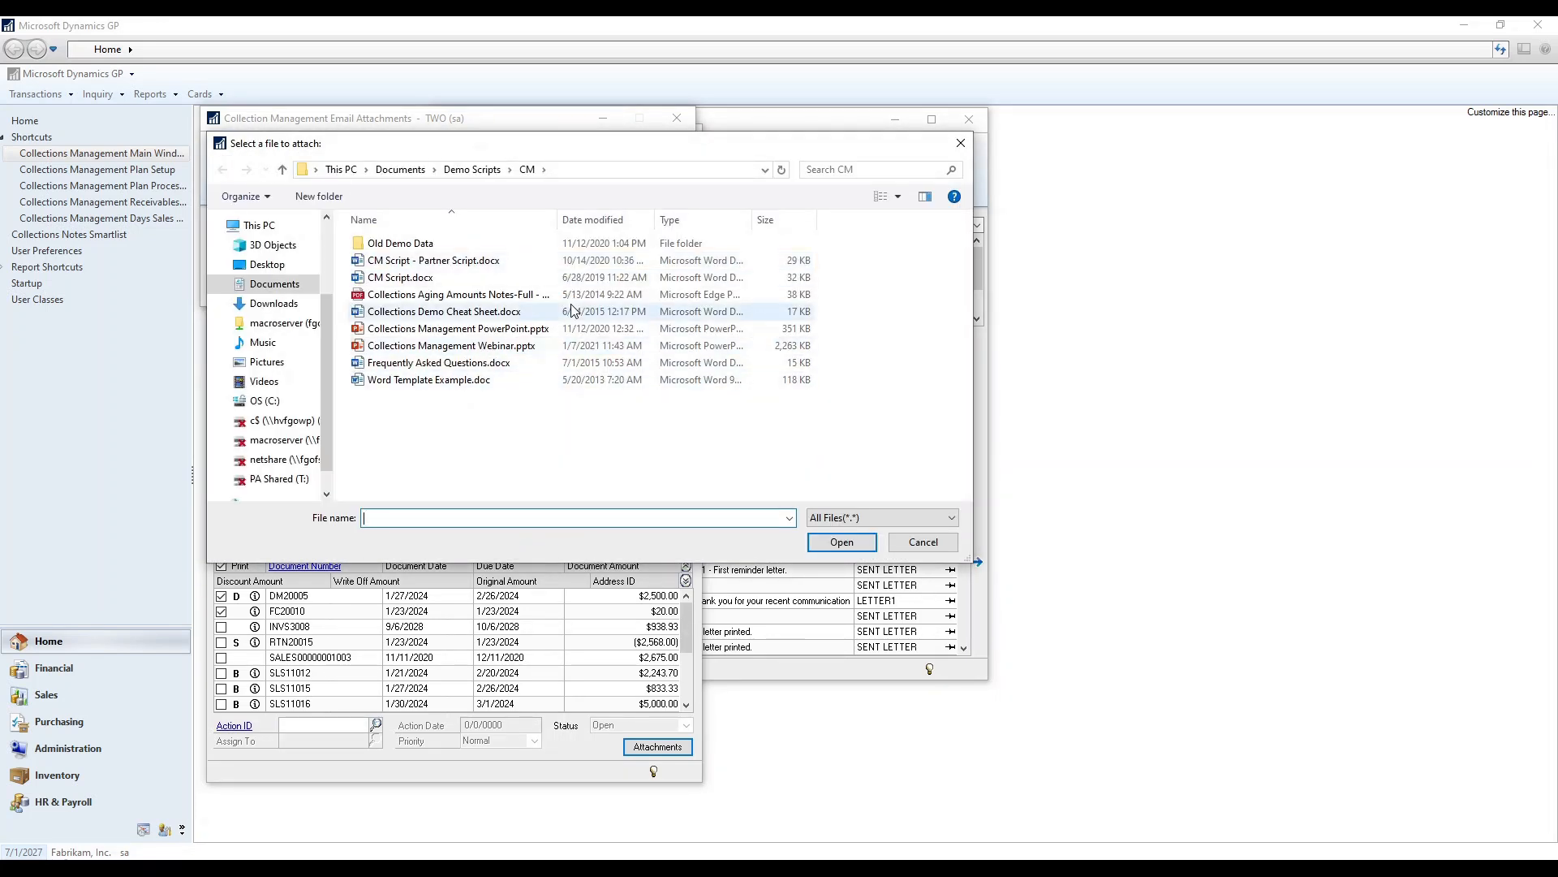
{"action": "left_click", "coordinate": [923, 541]}
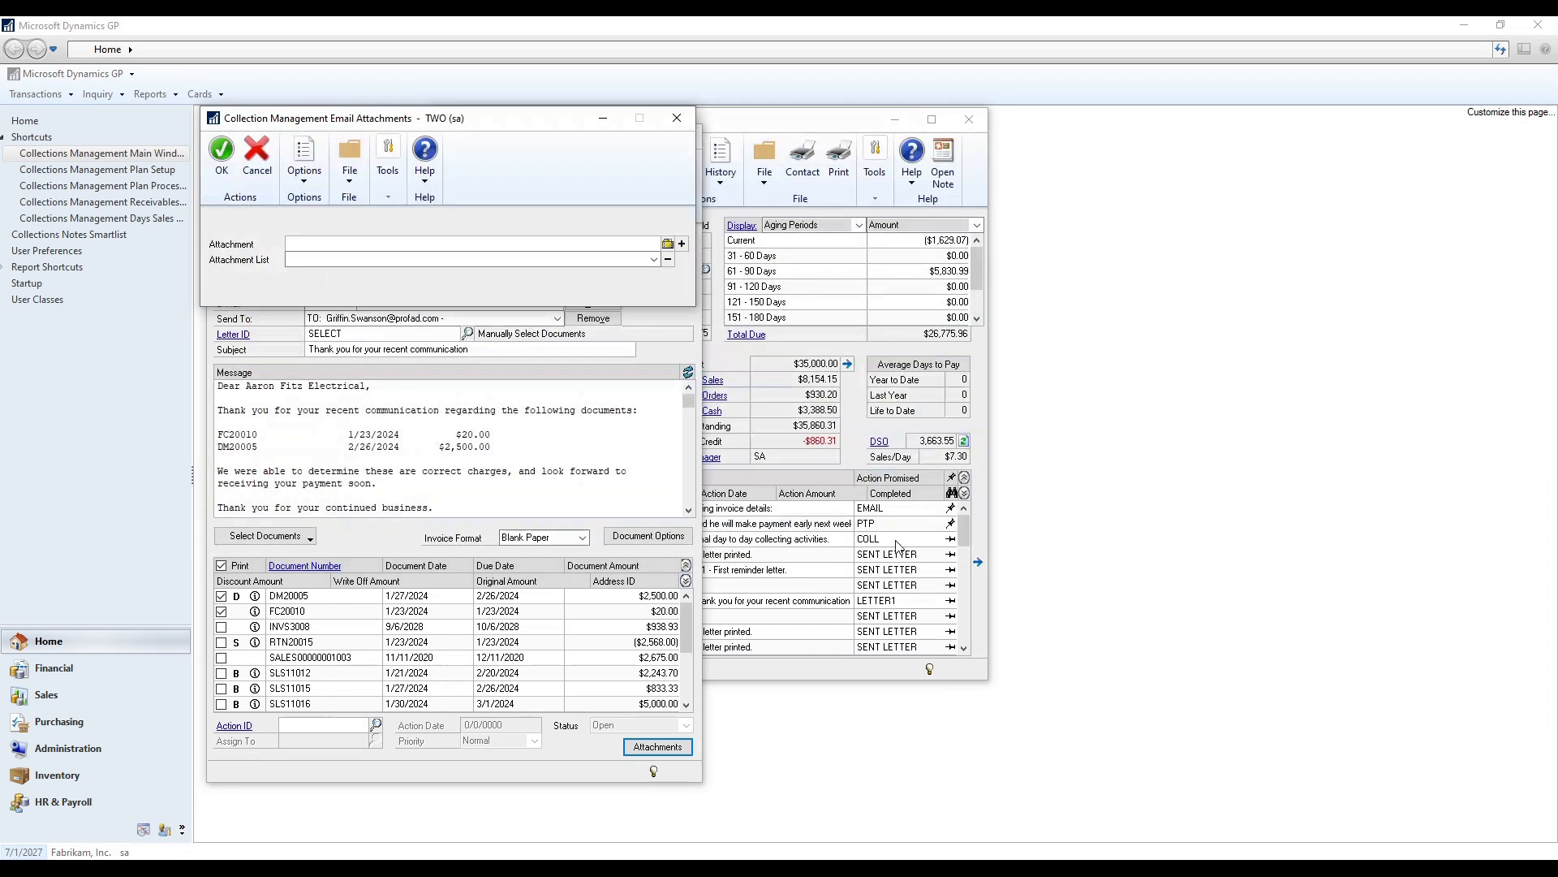
{"action": "left_click", "coordinate": [676, 120]}
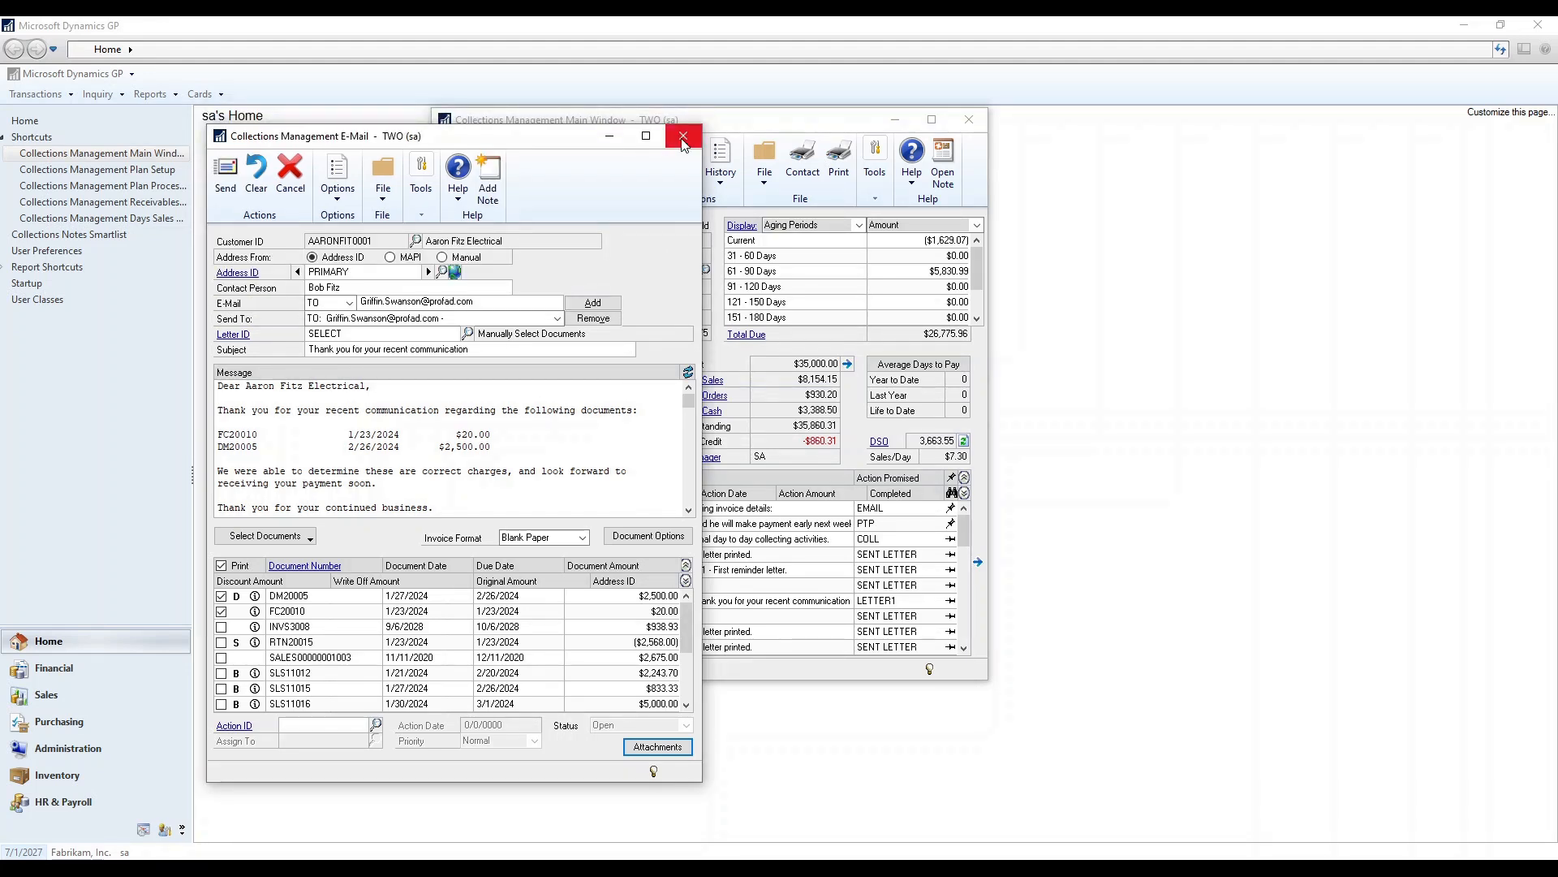
{"action": "left_click", "coordinate": [686, 128]}
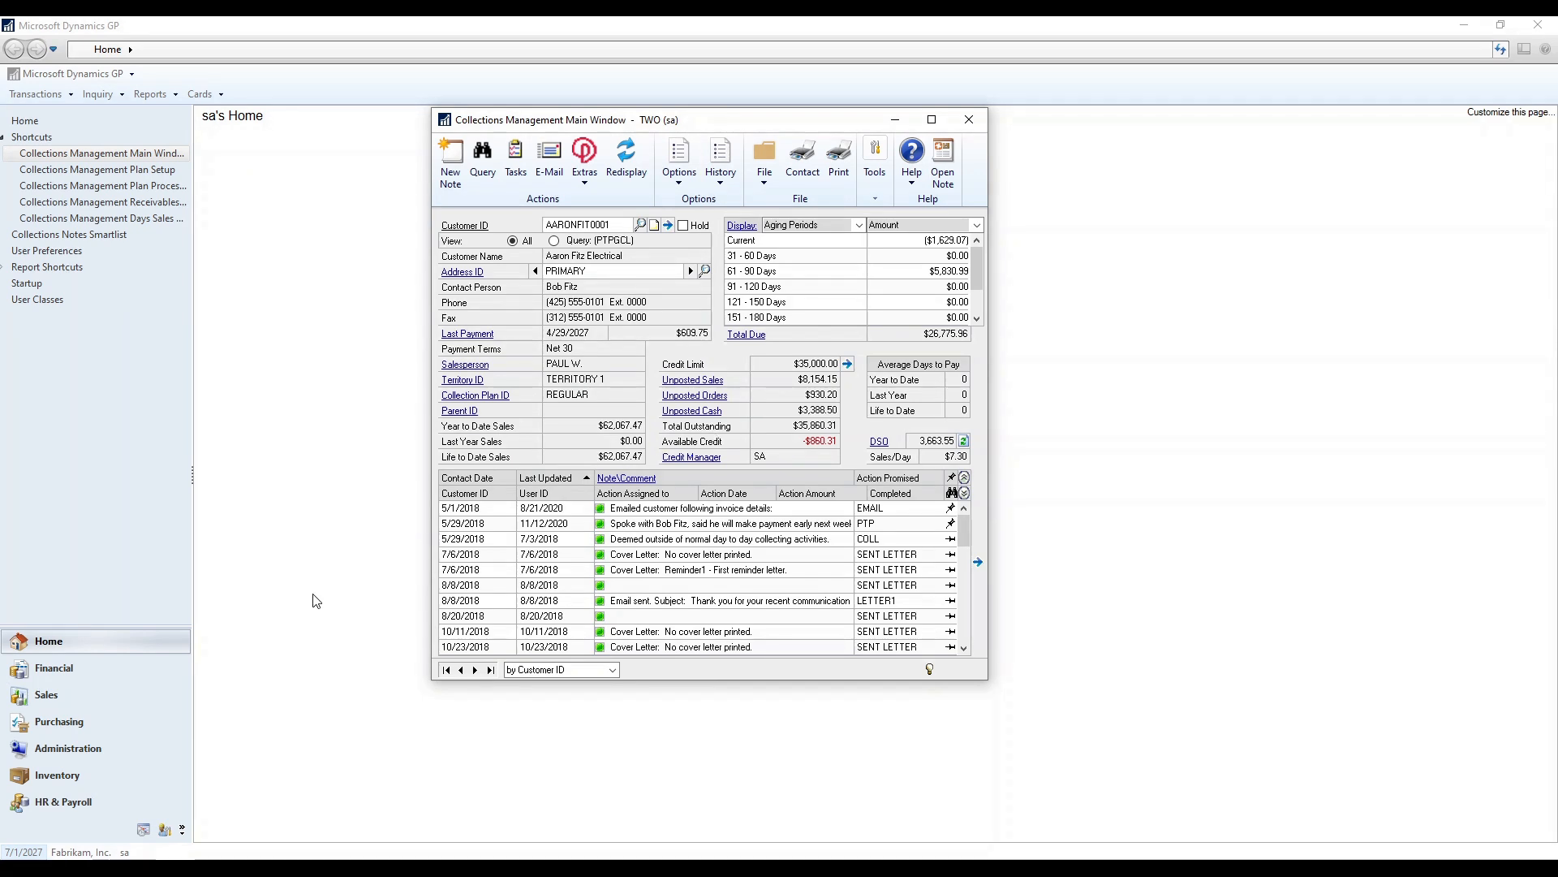
In a new collection letter, set the invoices attached to e-mails to Overdue Invoices and copy the customer's salesperson as bcc.
{"action": "left_click", "coordinate": [50, 699]}
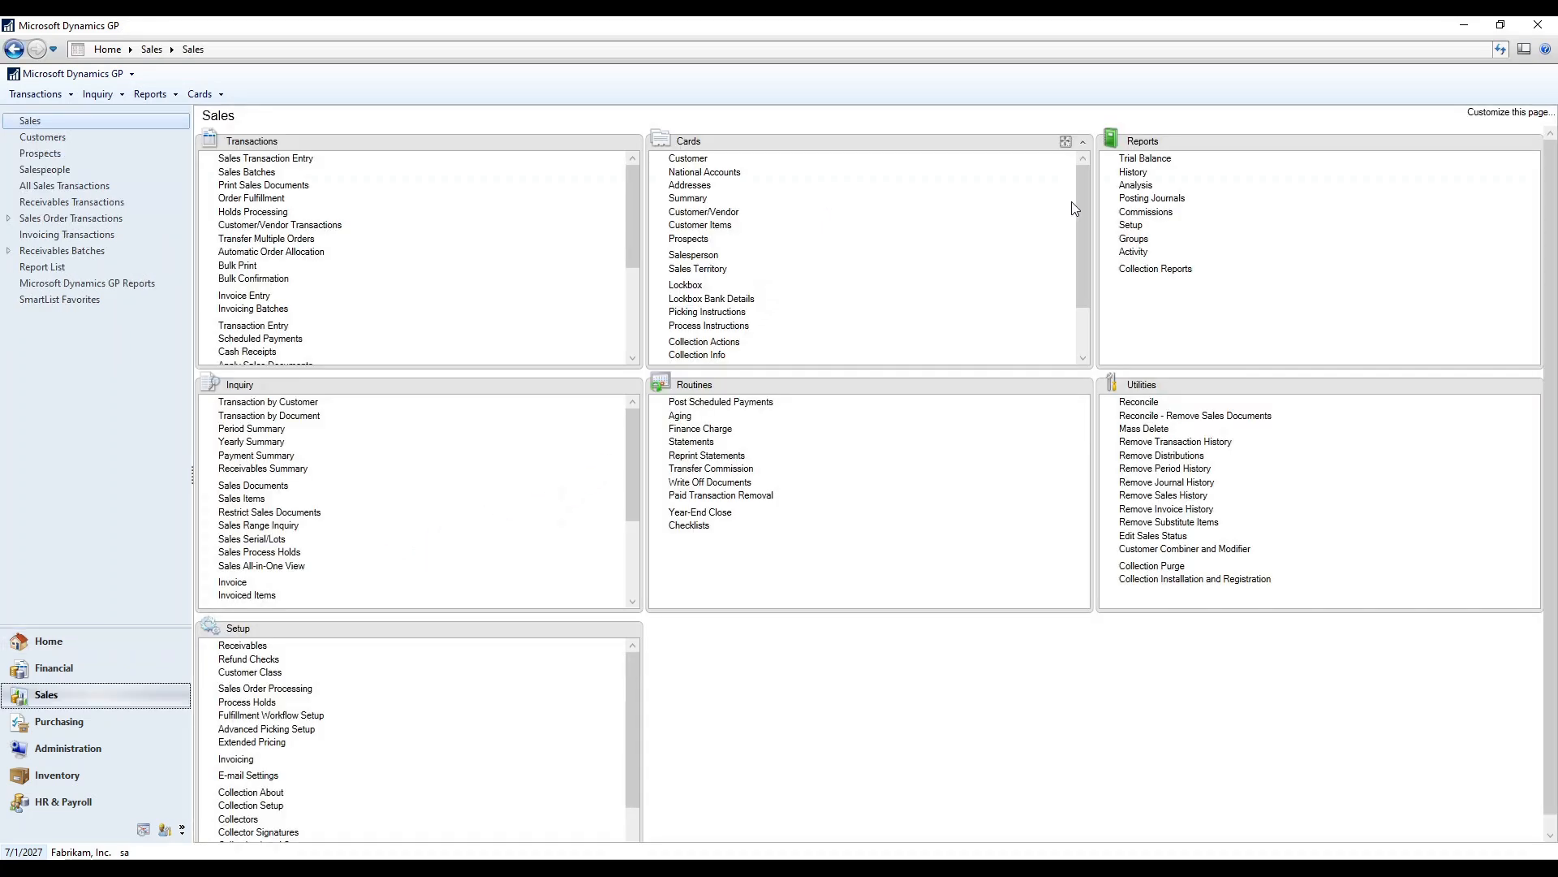
{"action": "left_click_drag", "start_coordinate": [1084, 195], "coordinate": [1084, 246]}
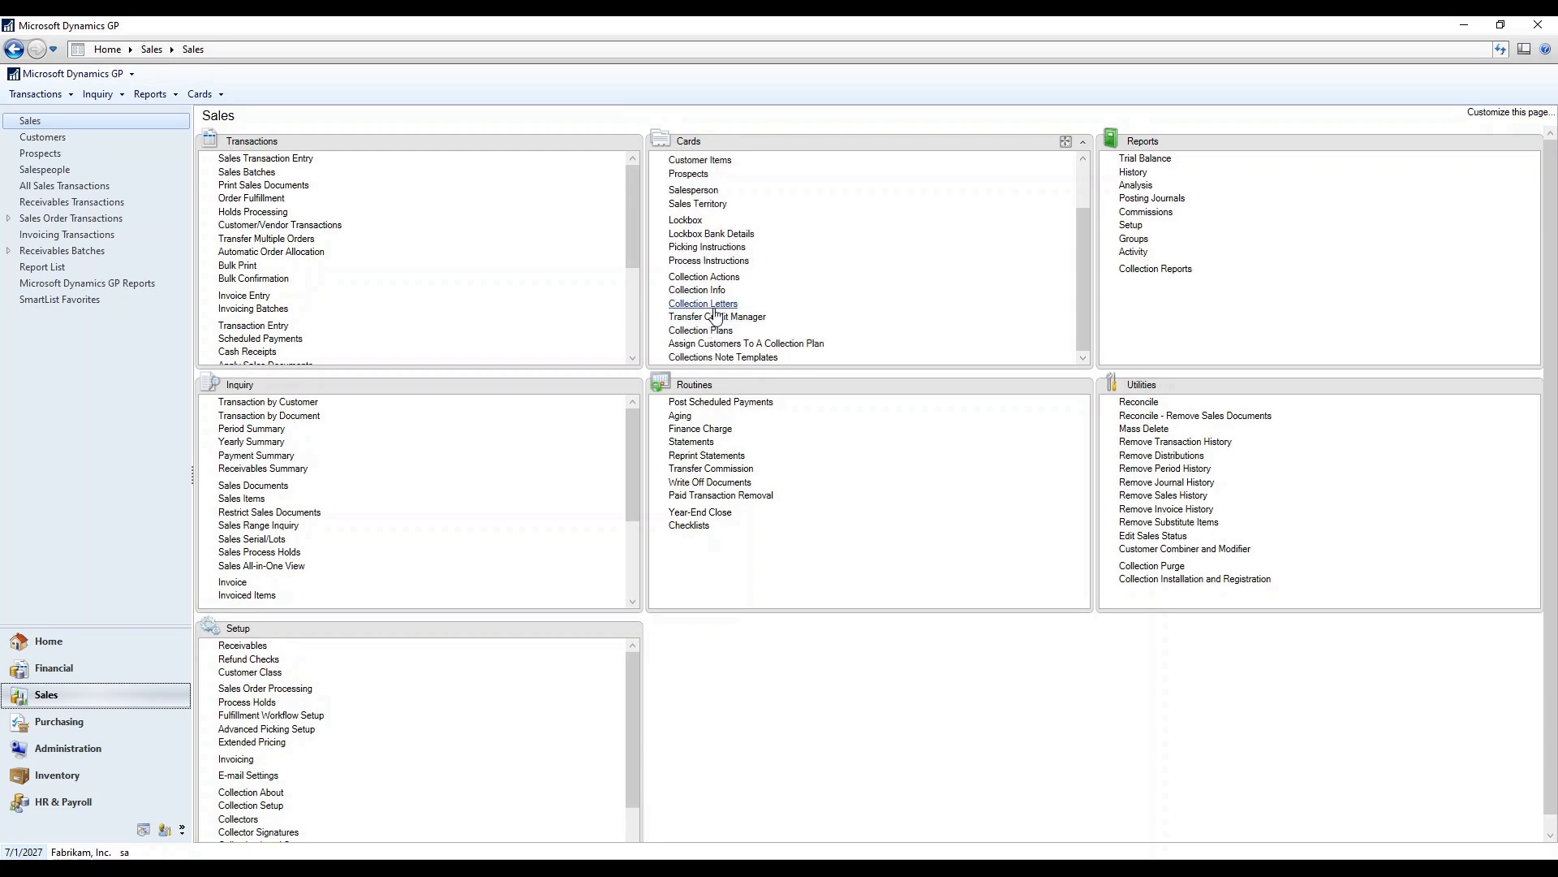
{"action": "left_click", "coordinate": [734, 307]}
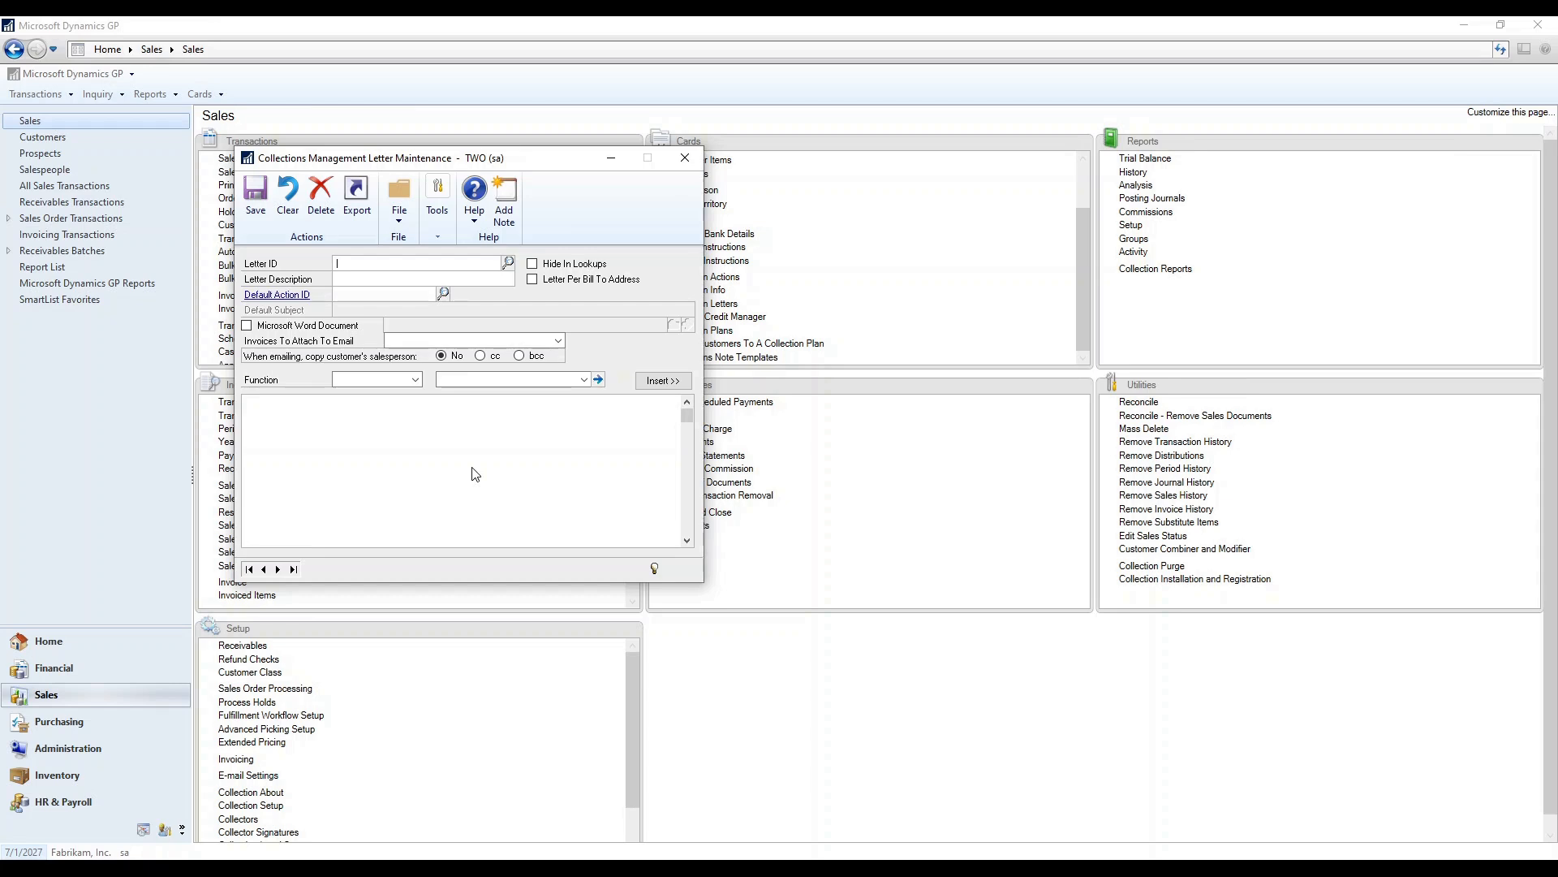
{"action": "left_click", "coordinate": [558, 341]}
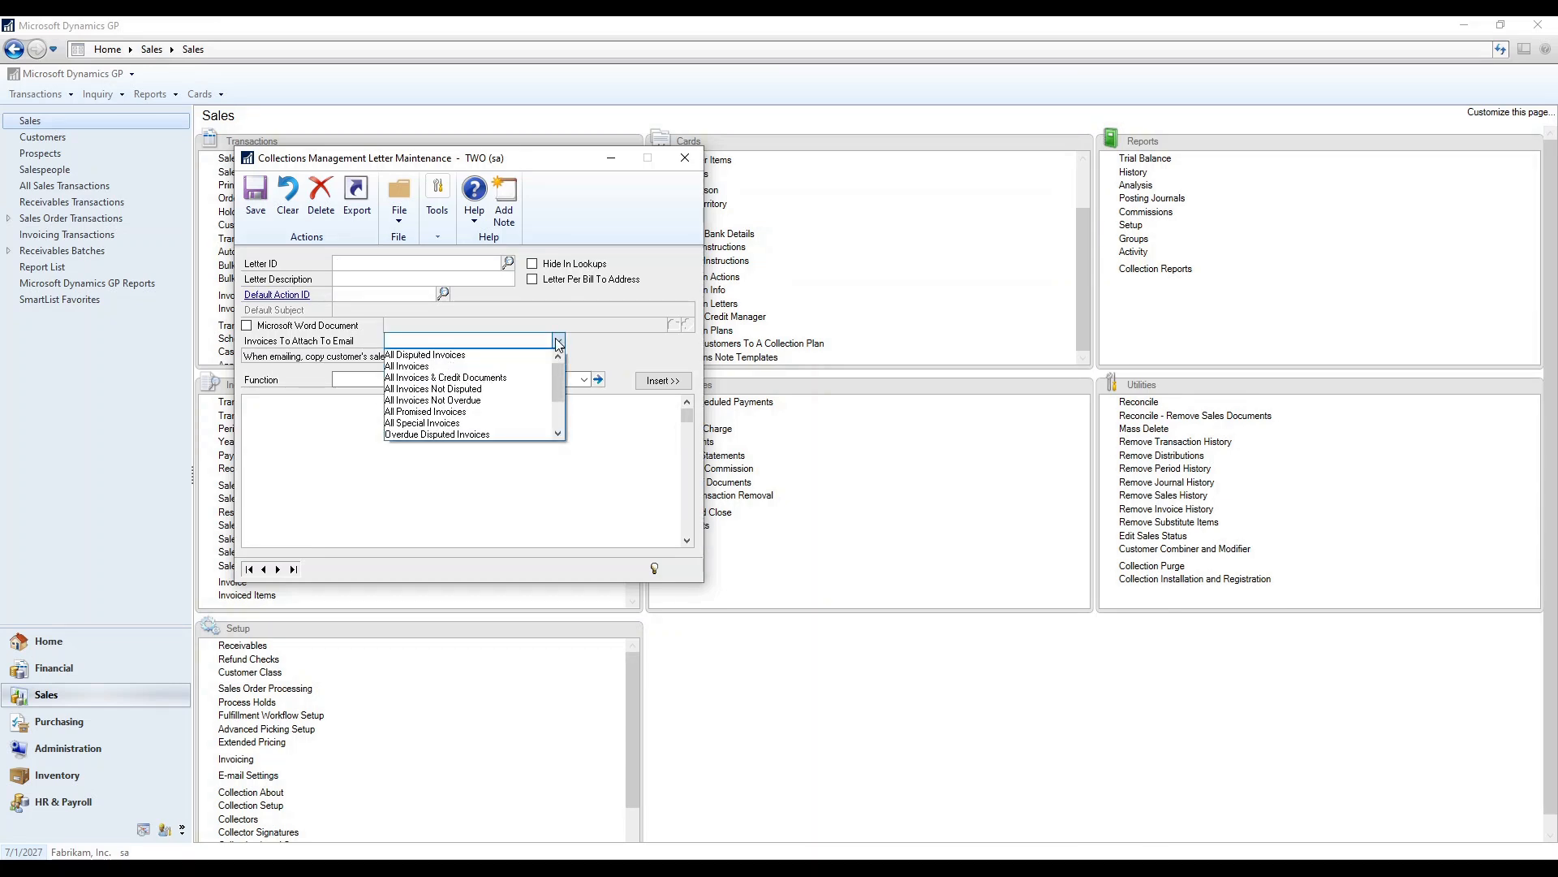
{"action": "left_click", "coordinate": [560, 432]}
{"action": "left_click", "coordinate": [560, 433]}
{"action": "left_click", "coordinate": [560, 432]}
{"action": "left_click", "coordinate": [560, 432]}
{"action": "left_click", "coordinate": [560, 432]}
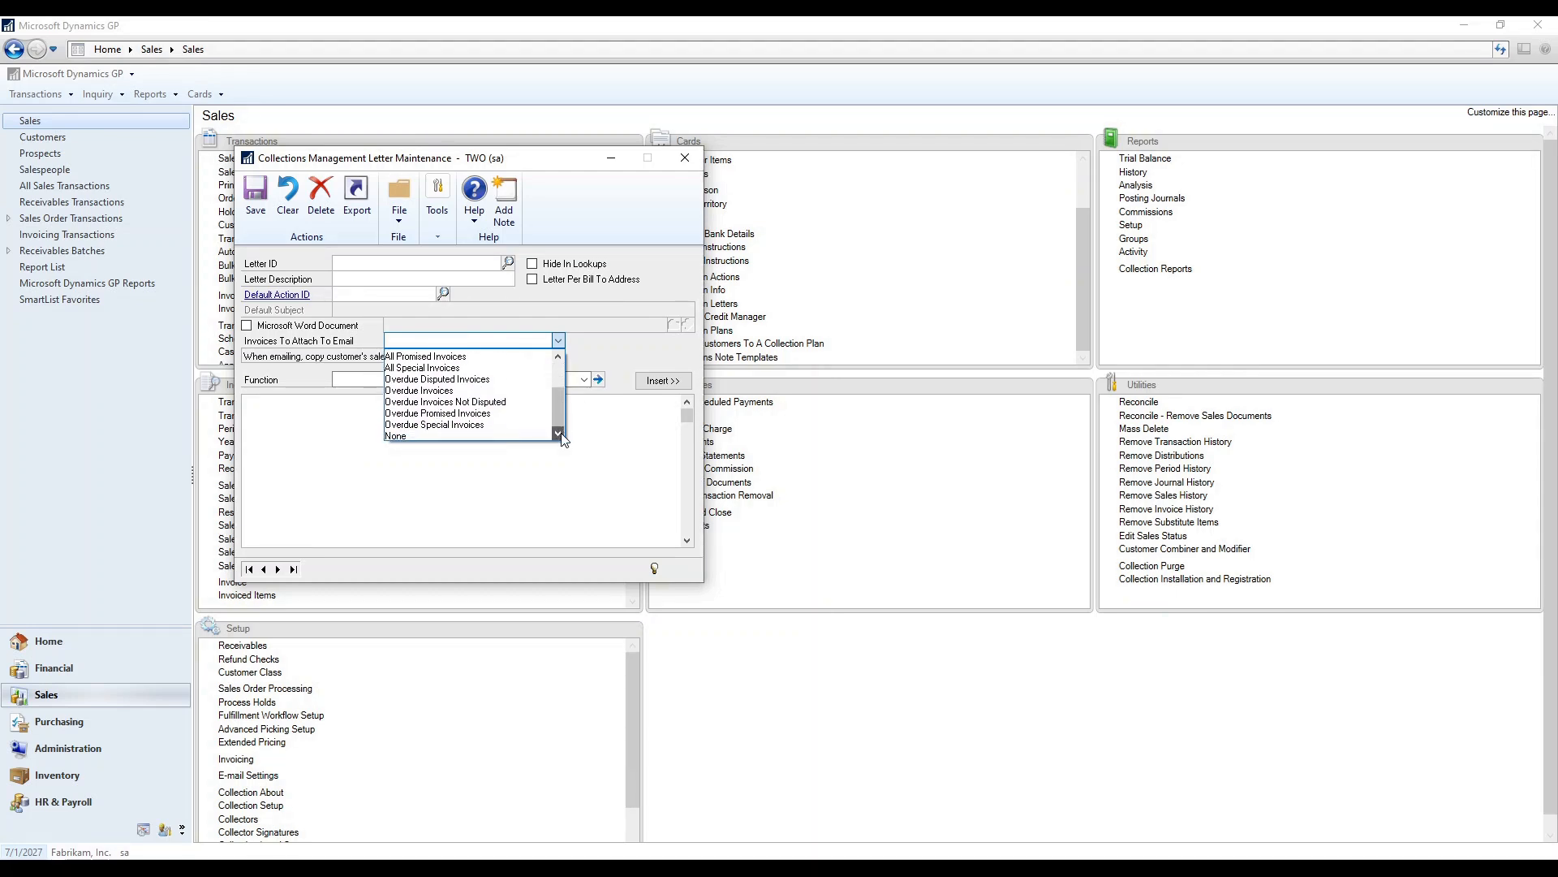
{"action": "left_click", "coordinate": [500, 392]}
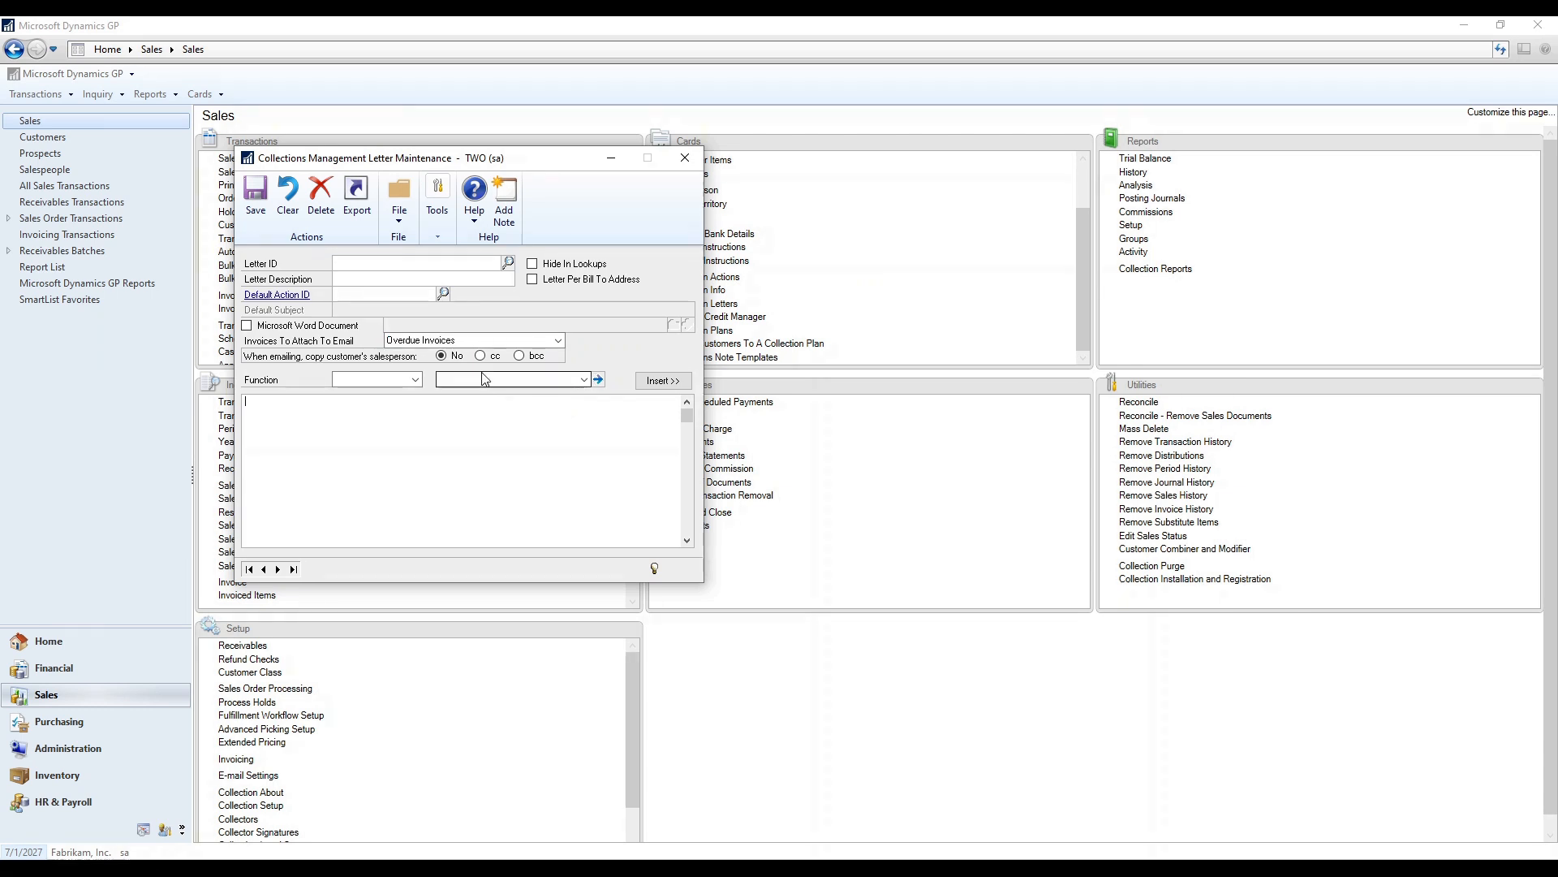
{"action": "left_click", "coordinate": [519, 357]}
Insert the Customer Info function CustomerName on the first line of the letter body.
{"action": "left_click", "coordinate": [414, 379]}
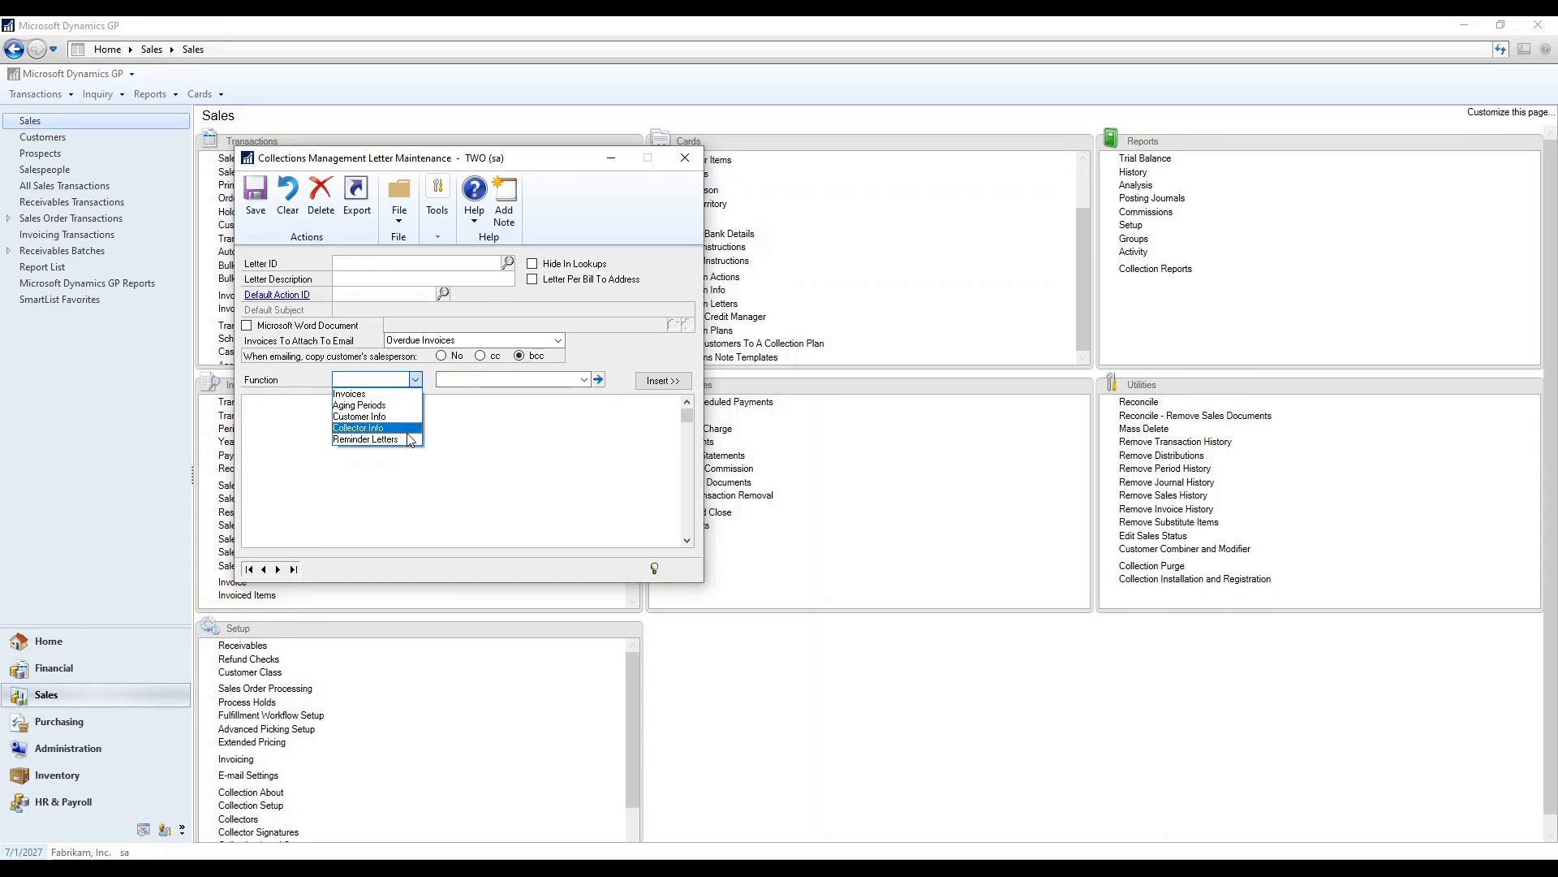
{"action": "left_click", "coordinate": [415, 380]}
{"action": "left_click", "coordinate": [586, 381]}
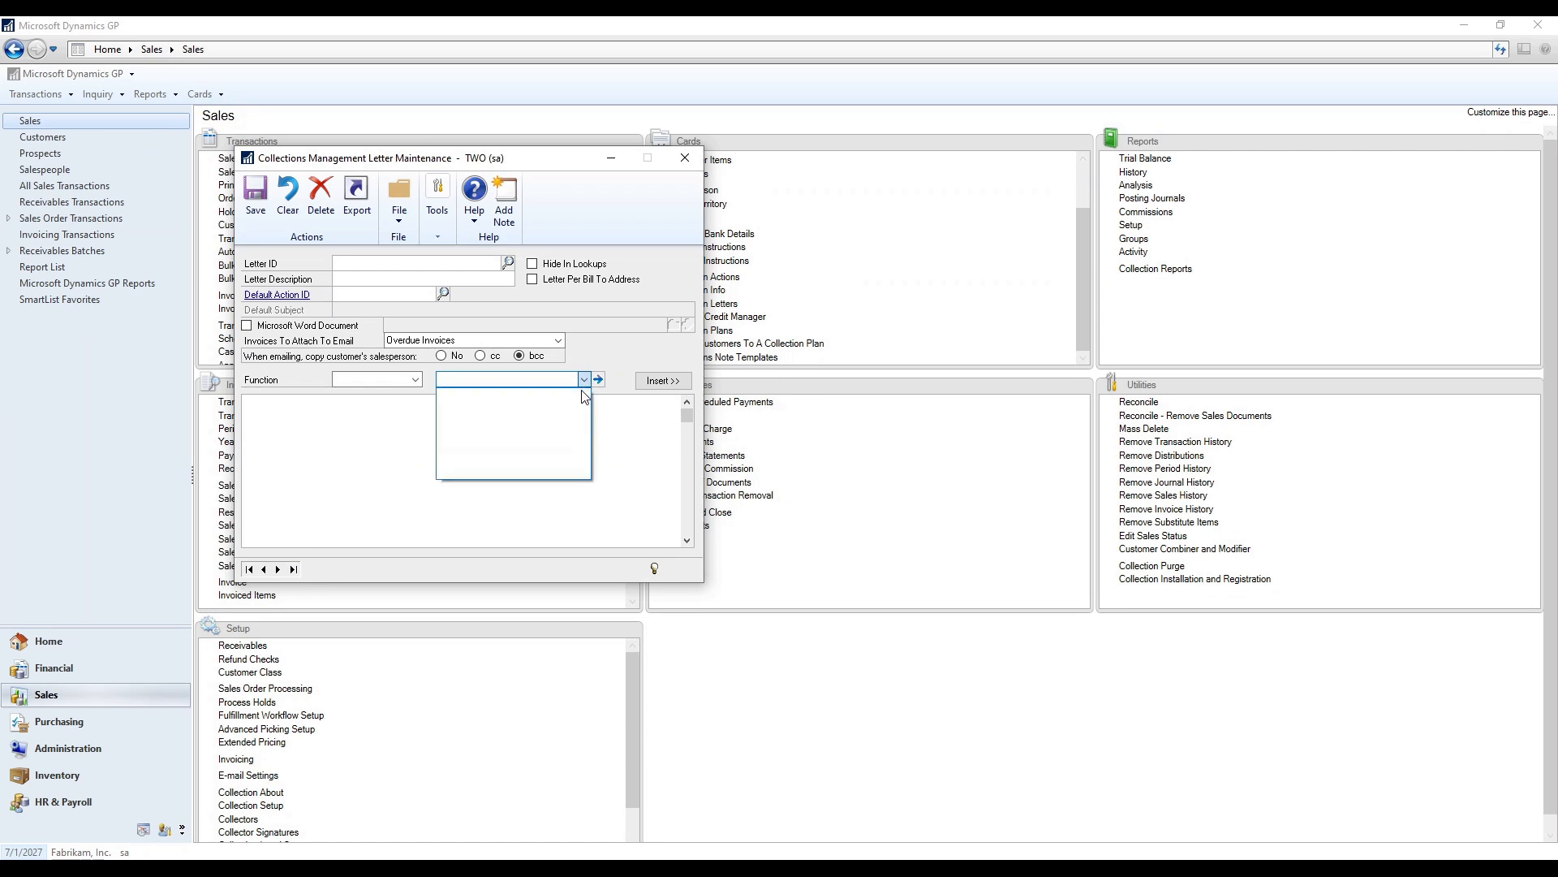
{"action": "left_click", "coordinate": [585, 379]}
{"action": "left_click", "coordinate": [415, 379]}
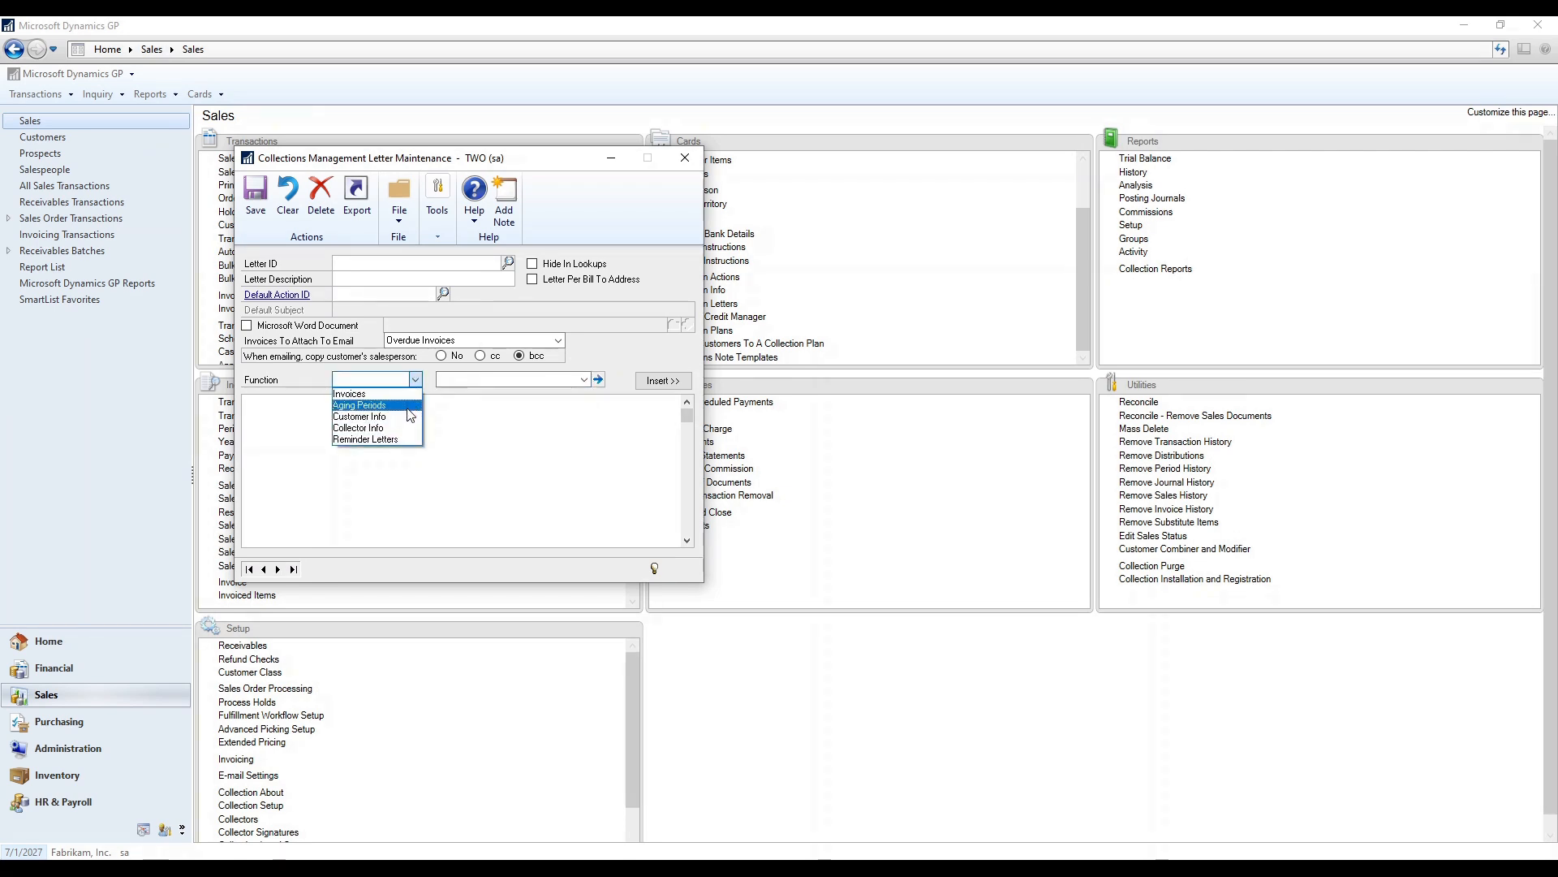
{"action": "left_click", "coordinate": [405, 416]}
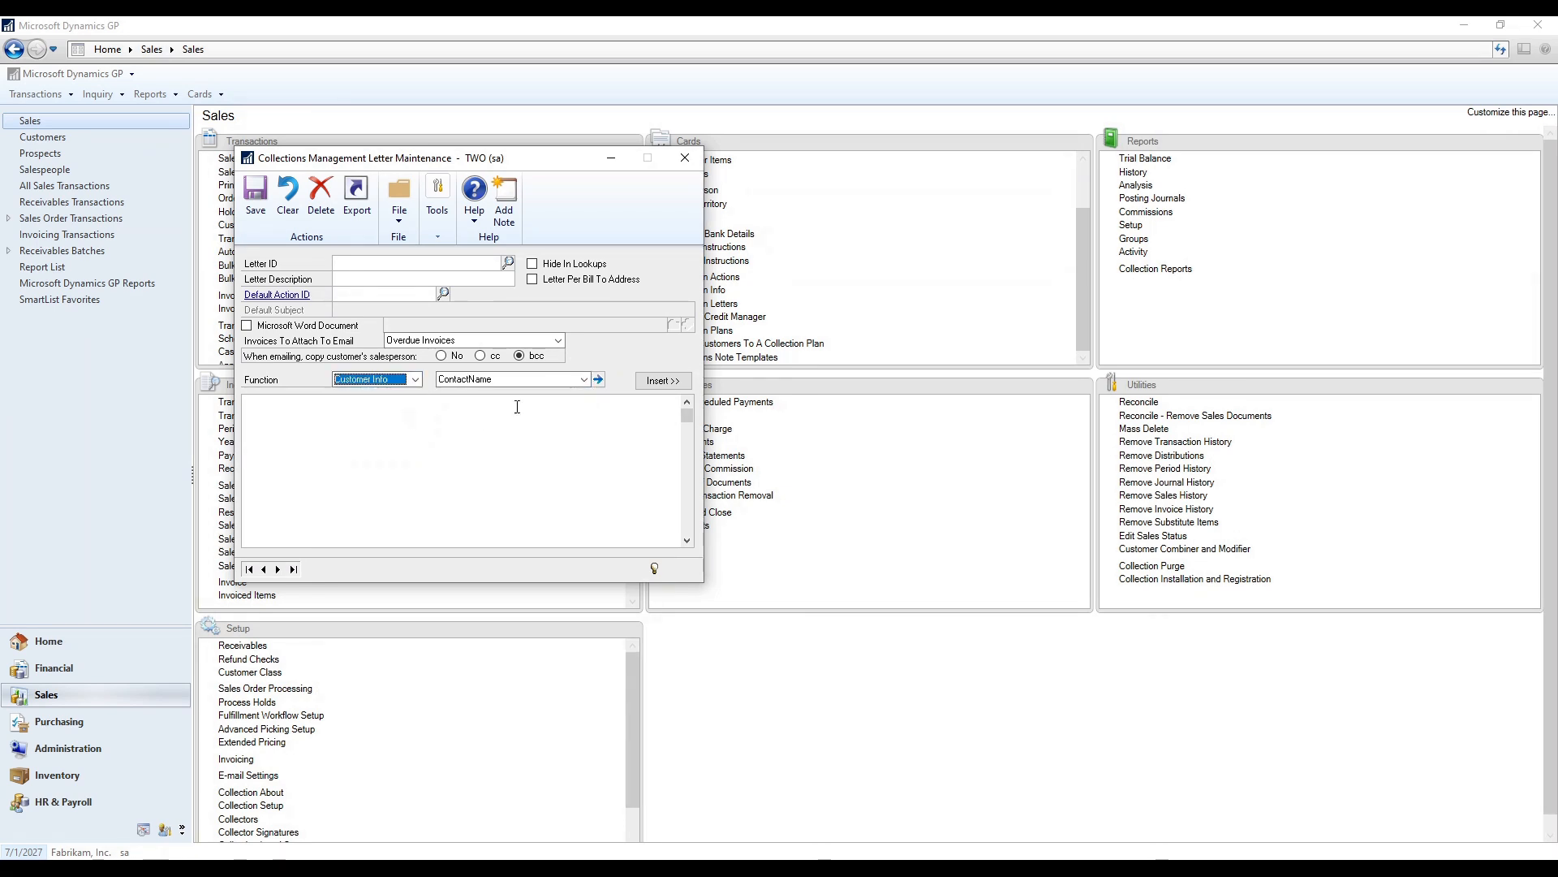
{"action": "left_click", "coordinate": [584, 380]}
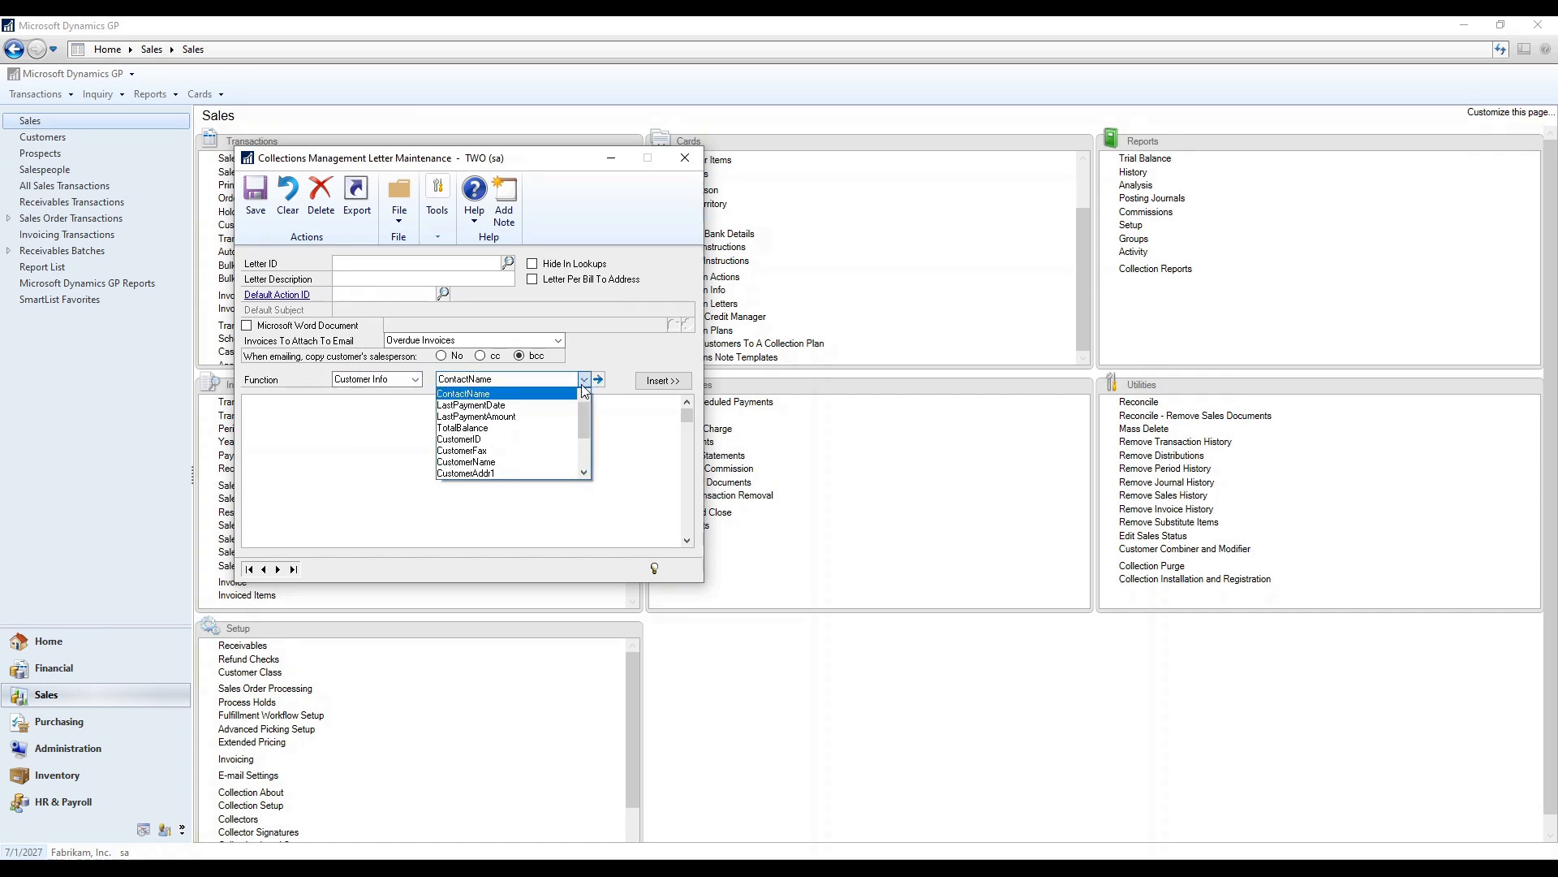
{"action": "left_click", "coordinate": [571, 462]}
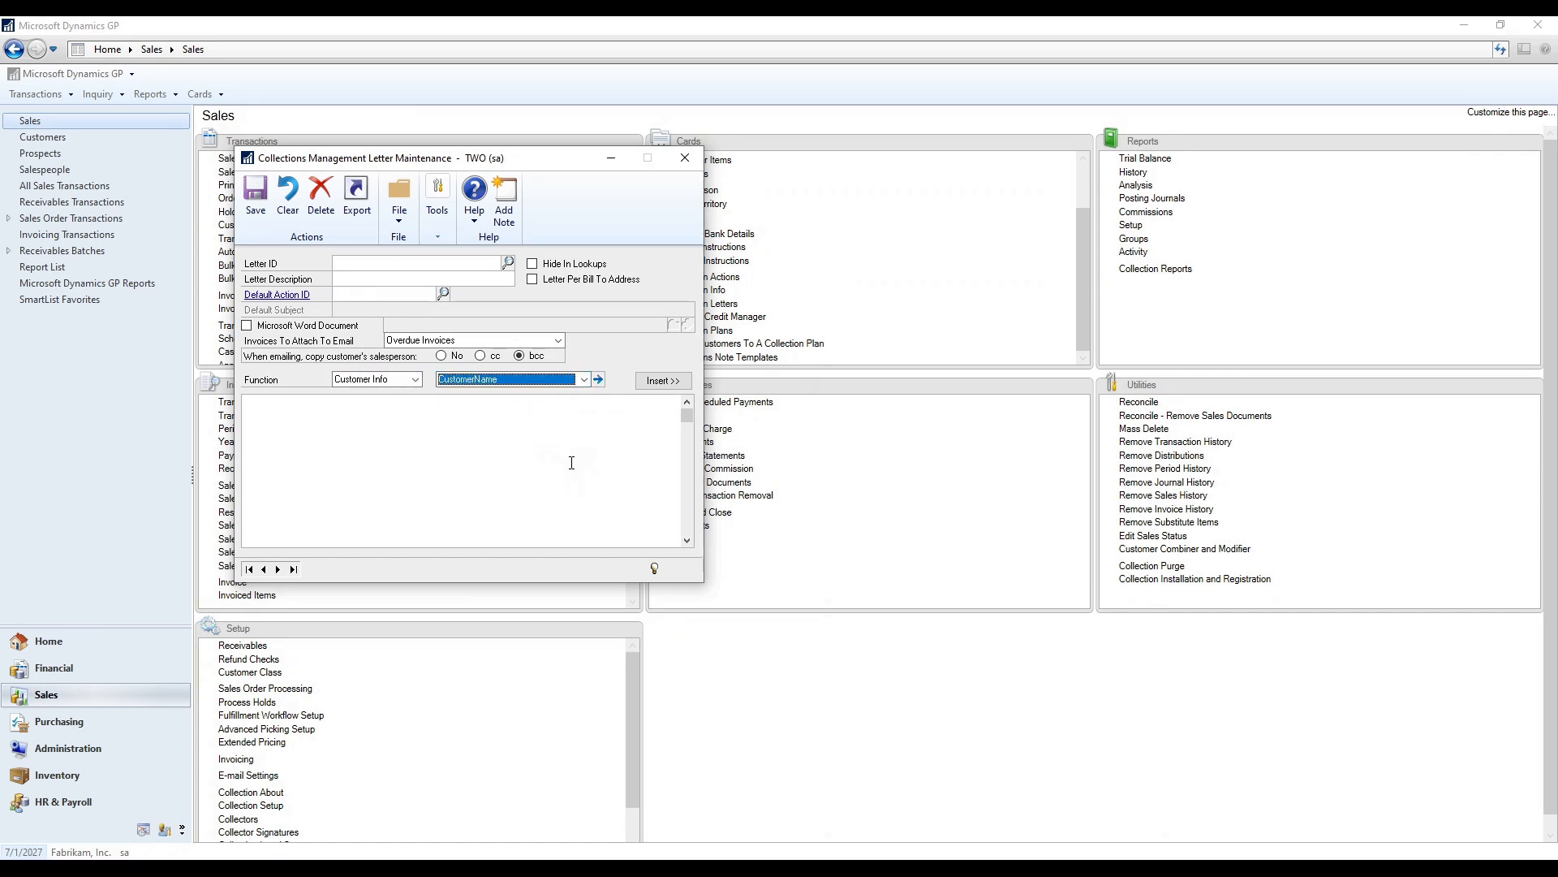
{"action": "left_click", "coordinate": [662, 381]}
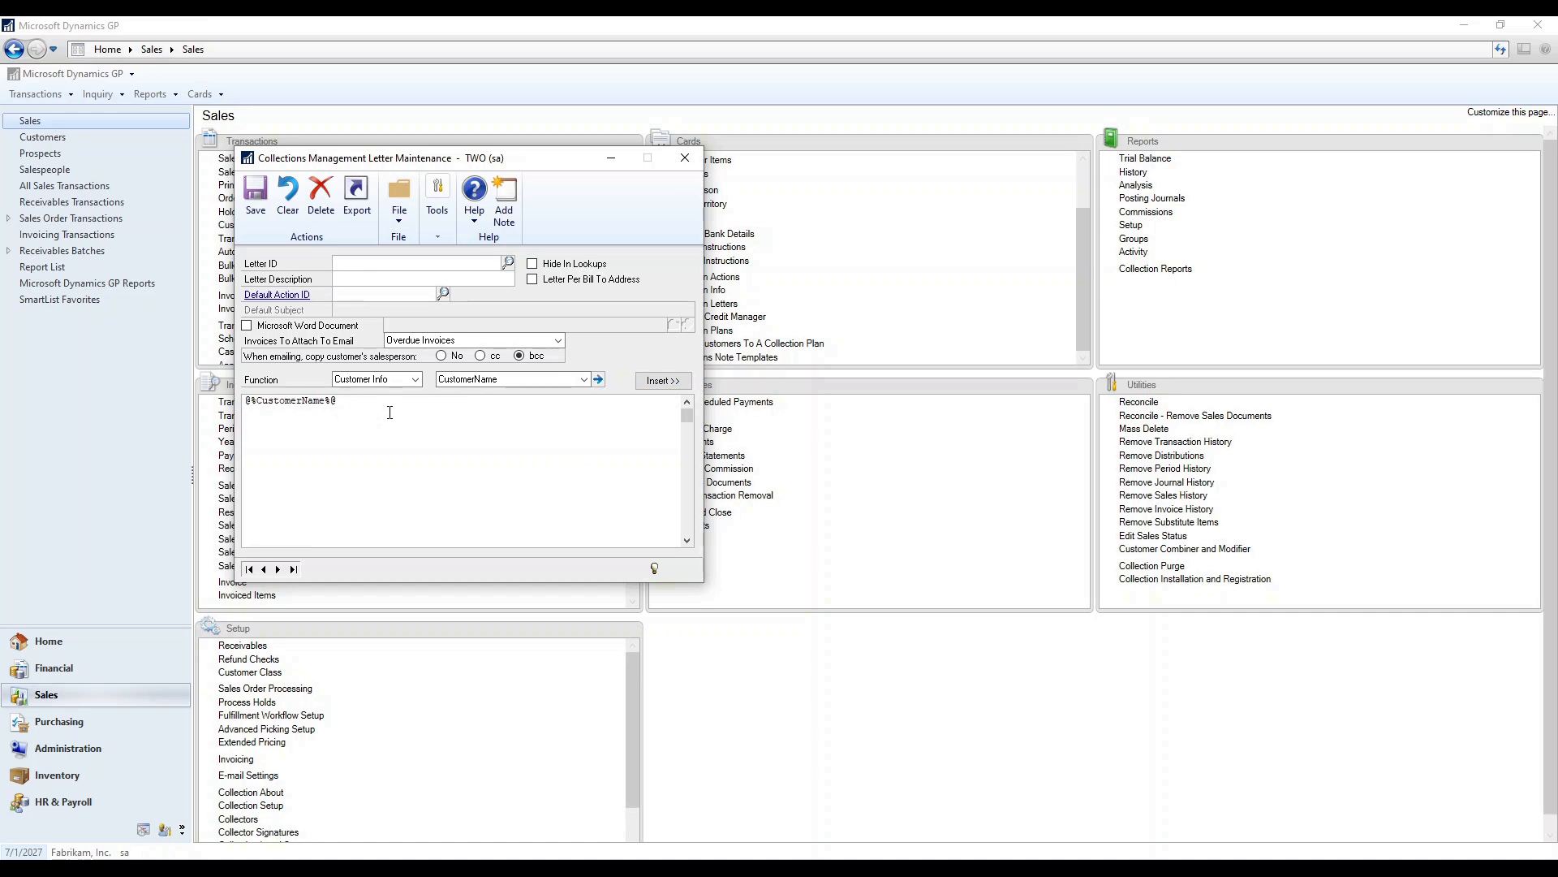
Insert the Invoices function OverdueInvoices a few lines below the customer name in the letter body.
{"action": "left_click", "coordinate": [415, 379]}
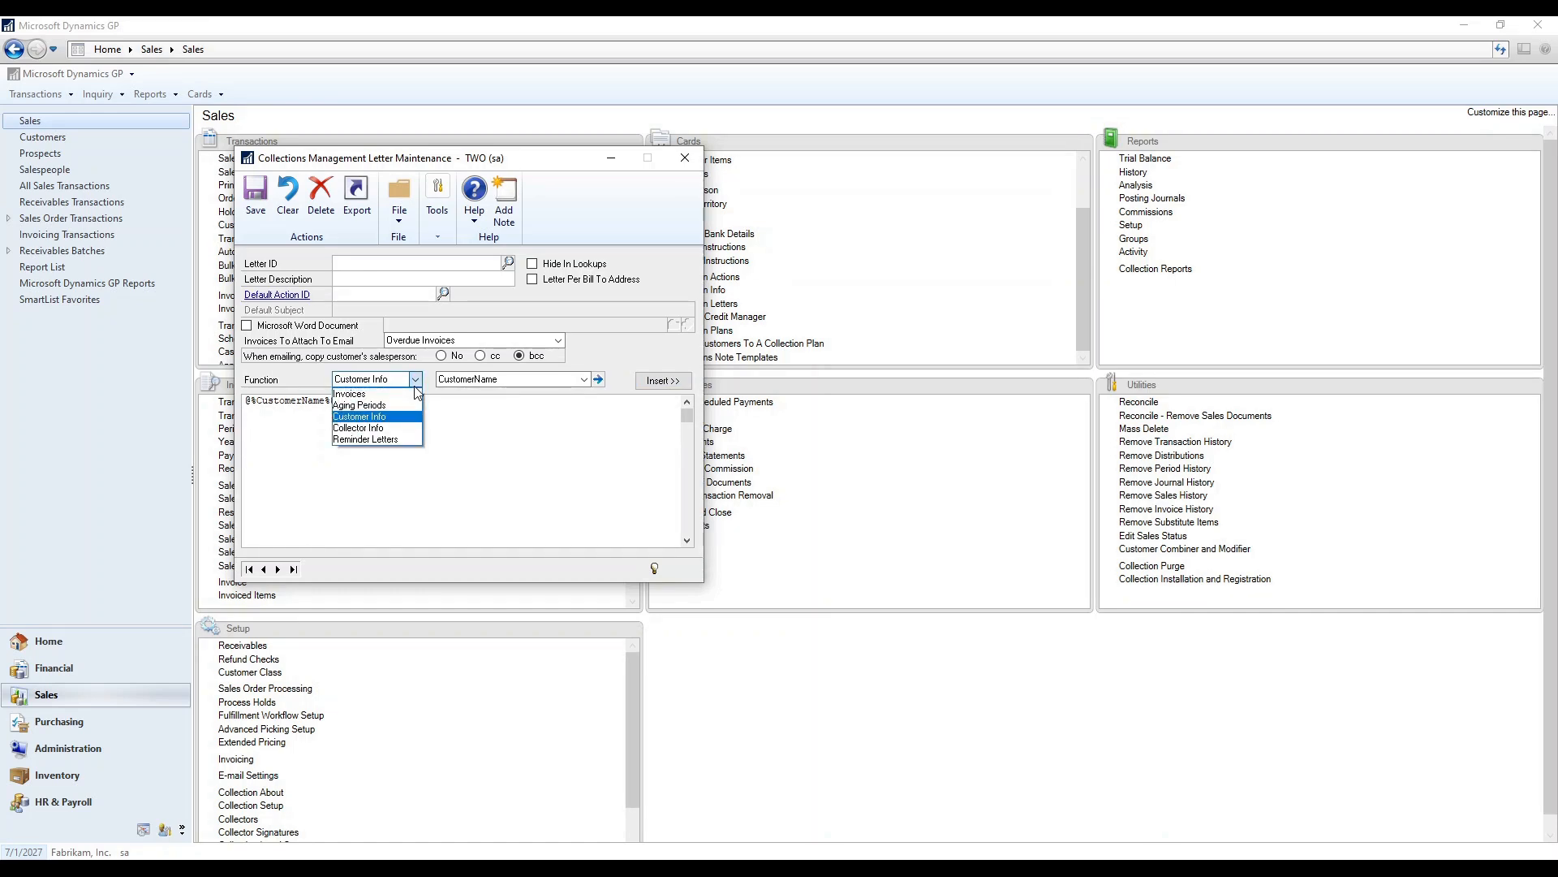
{"action": "left_click", "coordinate": [366, 422]}
{"action": "left_click", "coordinate": [583, 379]}
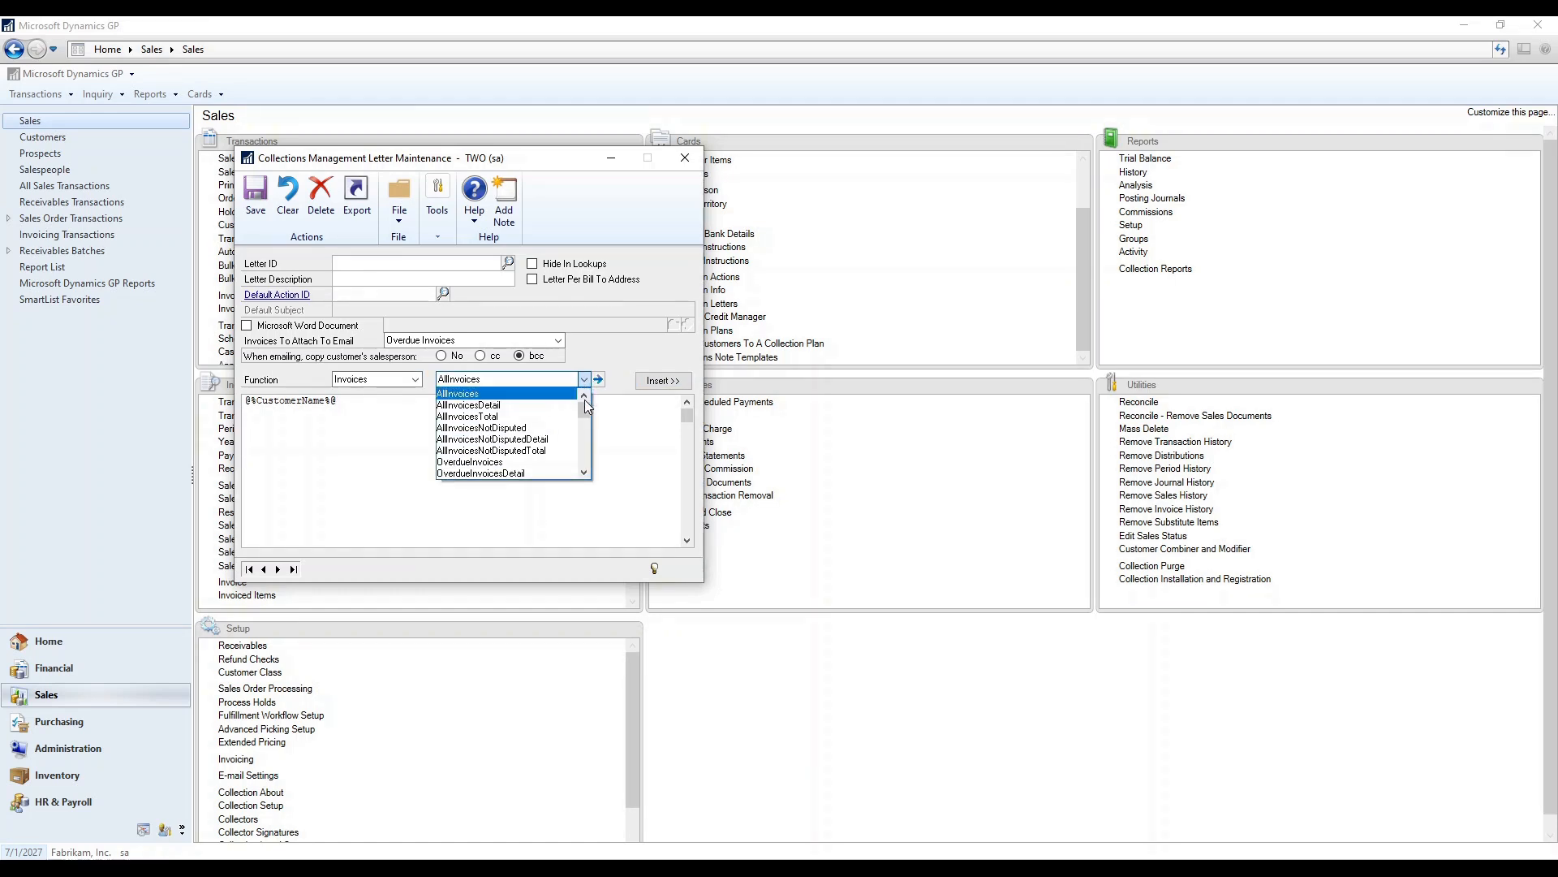
{"action": "left_click", "coordinate": [583, 472]}
{"action": "left_click", "coordinate": [583, 471]}
{"action": "left_click", "coordinate": [583, 471]}
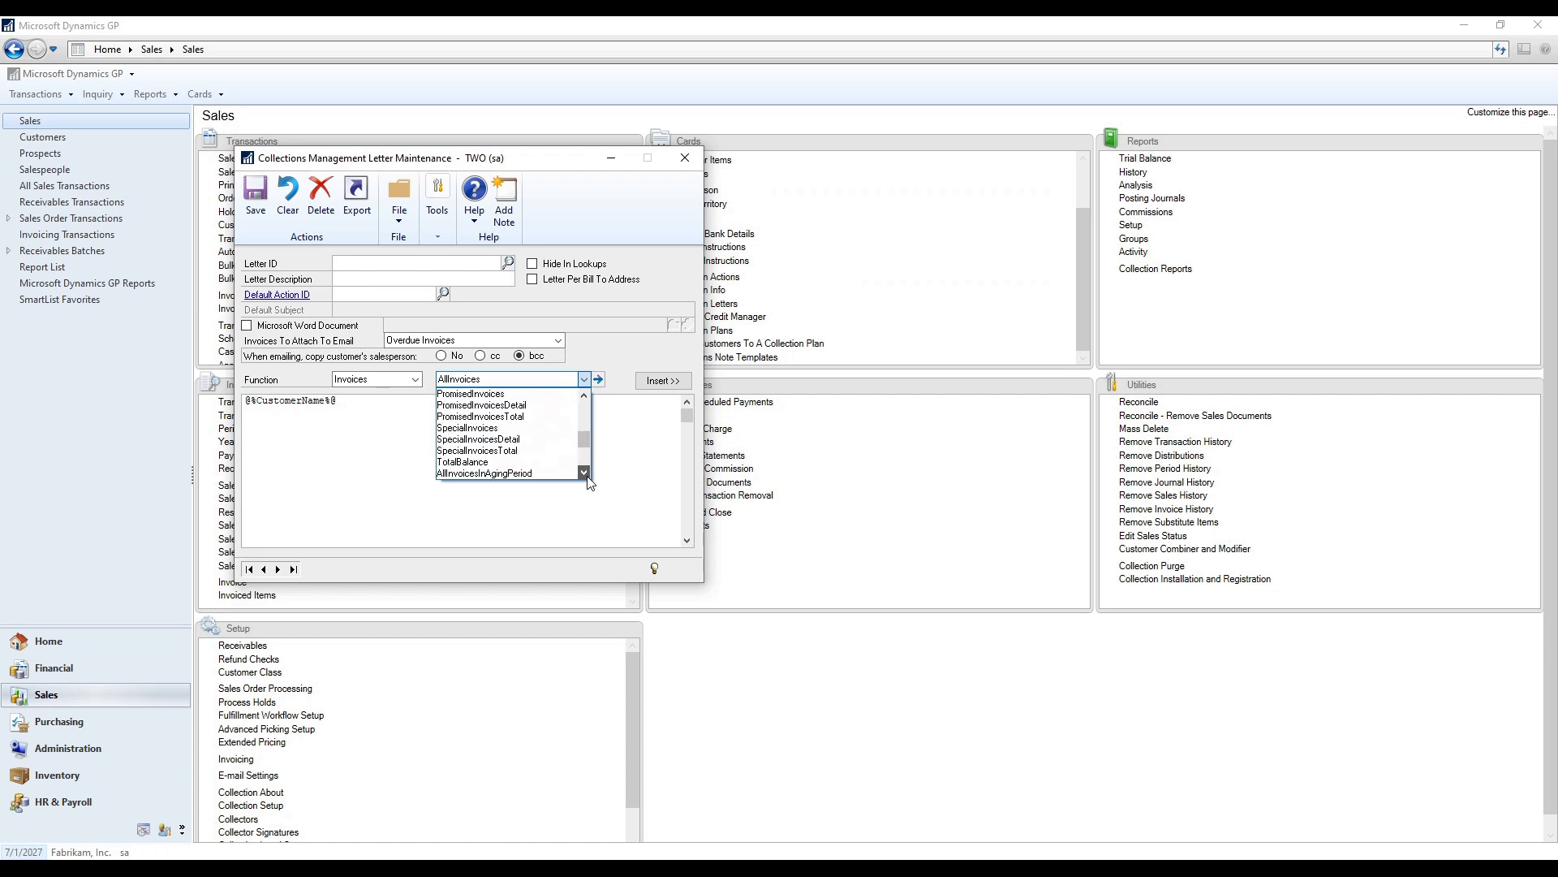
{"action": "left_click", "coordinate": [584, 472]}
{"action": "left_click", "coordinate": [583, 472]}
{"action": "left_click_drag", "start_coordinate": [583, 452], "coordinate": [588, 414]}
{"action": "left_click", "coordinate": [532, 417]}
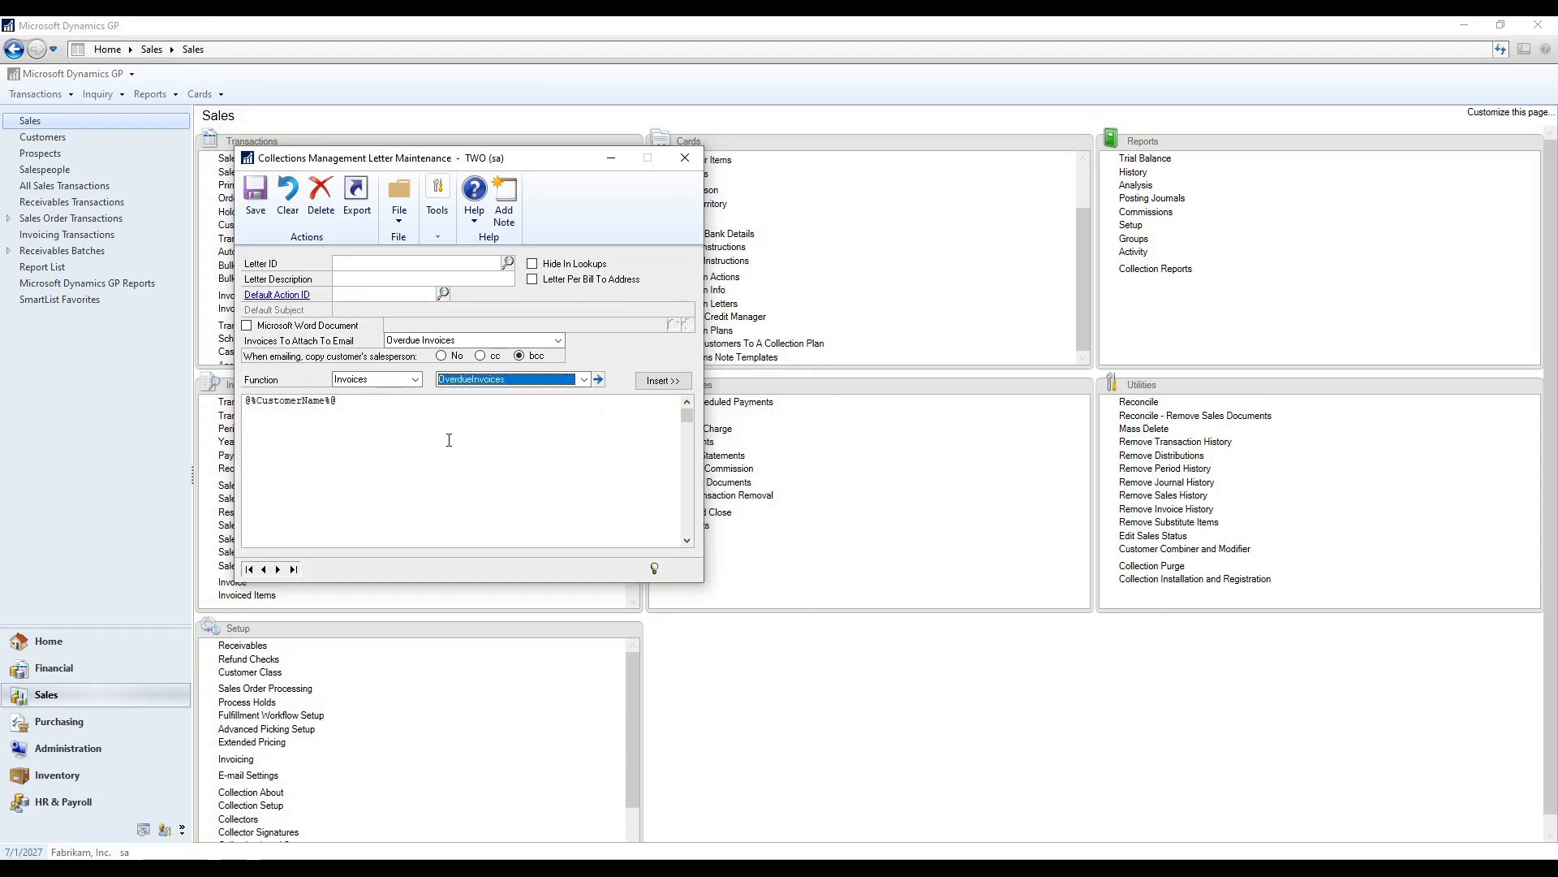
{"action": "left_click", "coordinate": [661, 381]}
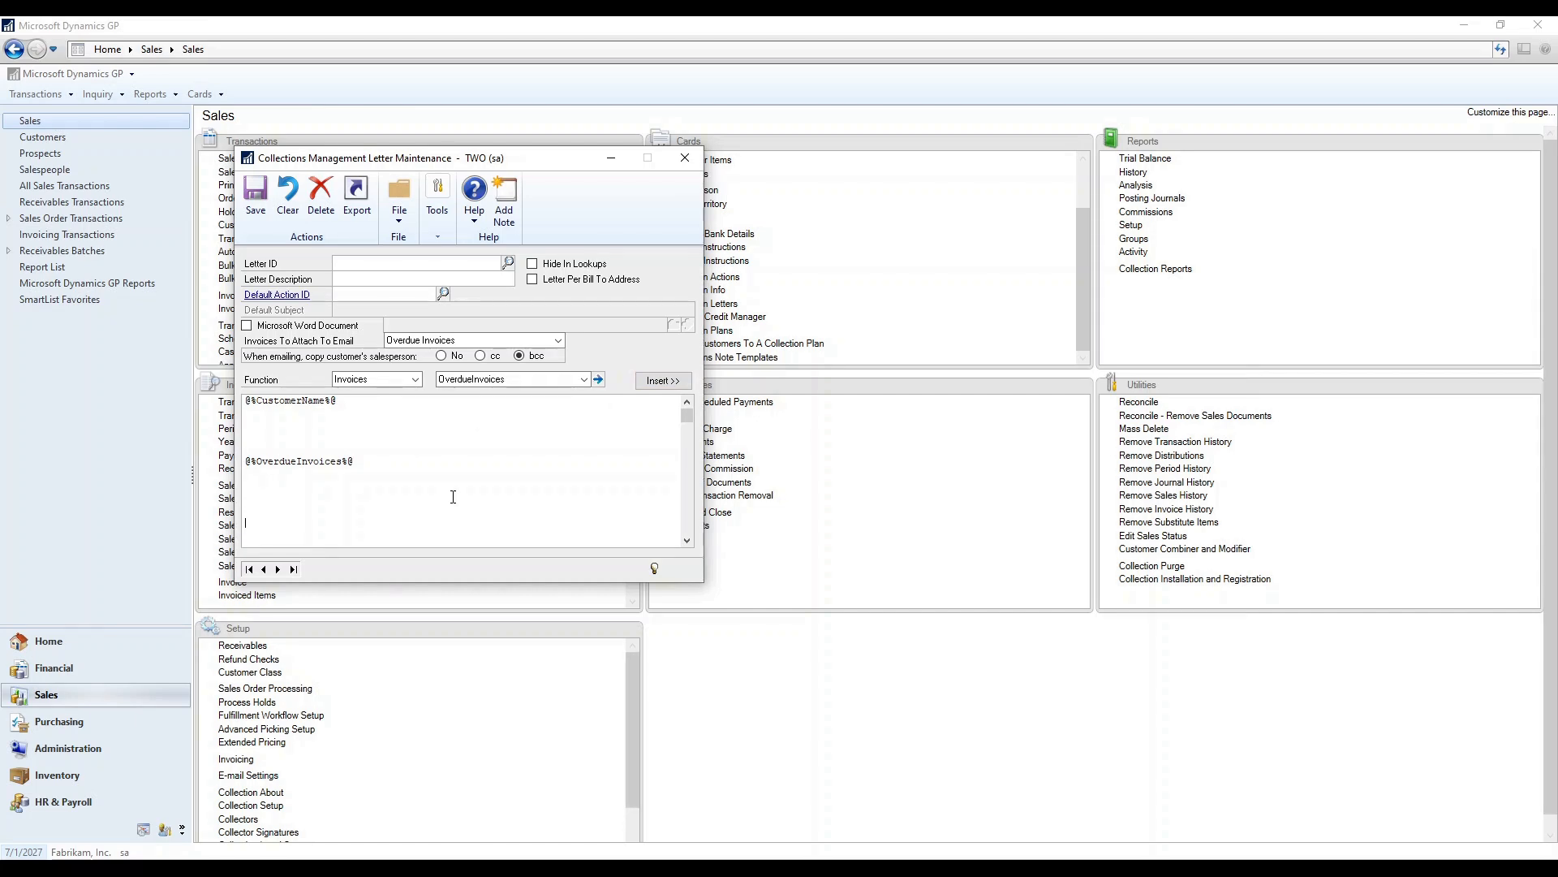
Insert the Collector Info function CollectorEmailAddress below the overdue invoices, and close the letter, discarding its changes.
{"action": "left_click", "coordinate": [415, 379]}
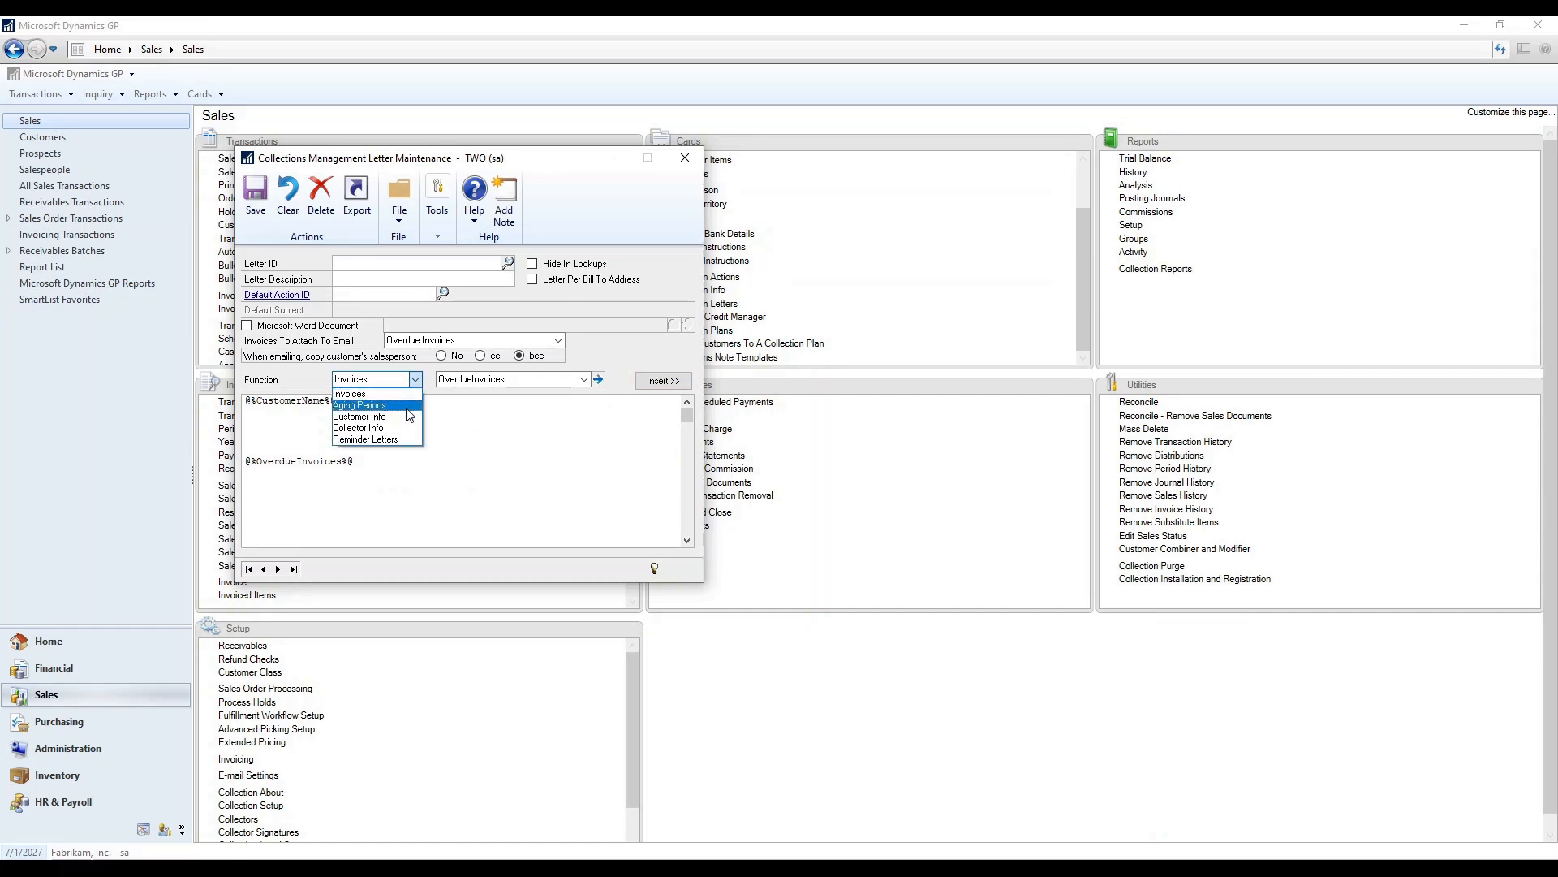
{"action": "left_click", "coordinate": [408, 430]}
{"action": "left_click", "coordinate": [584, 379]}
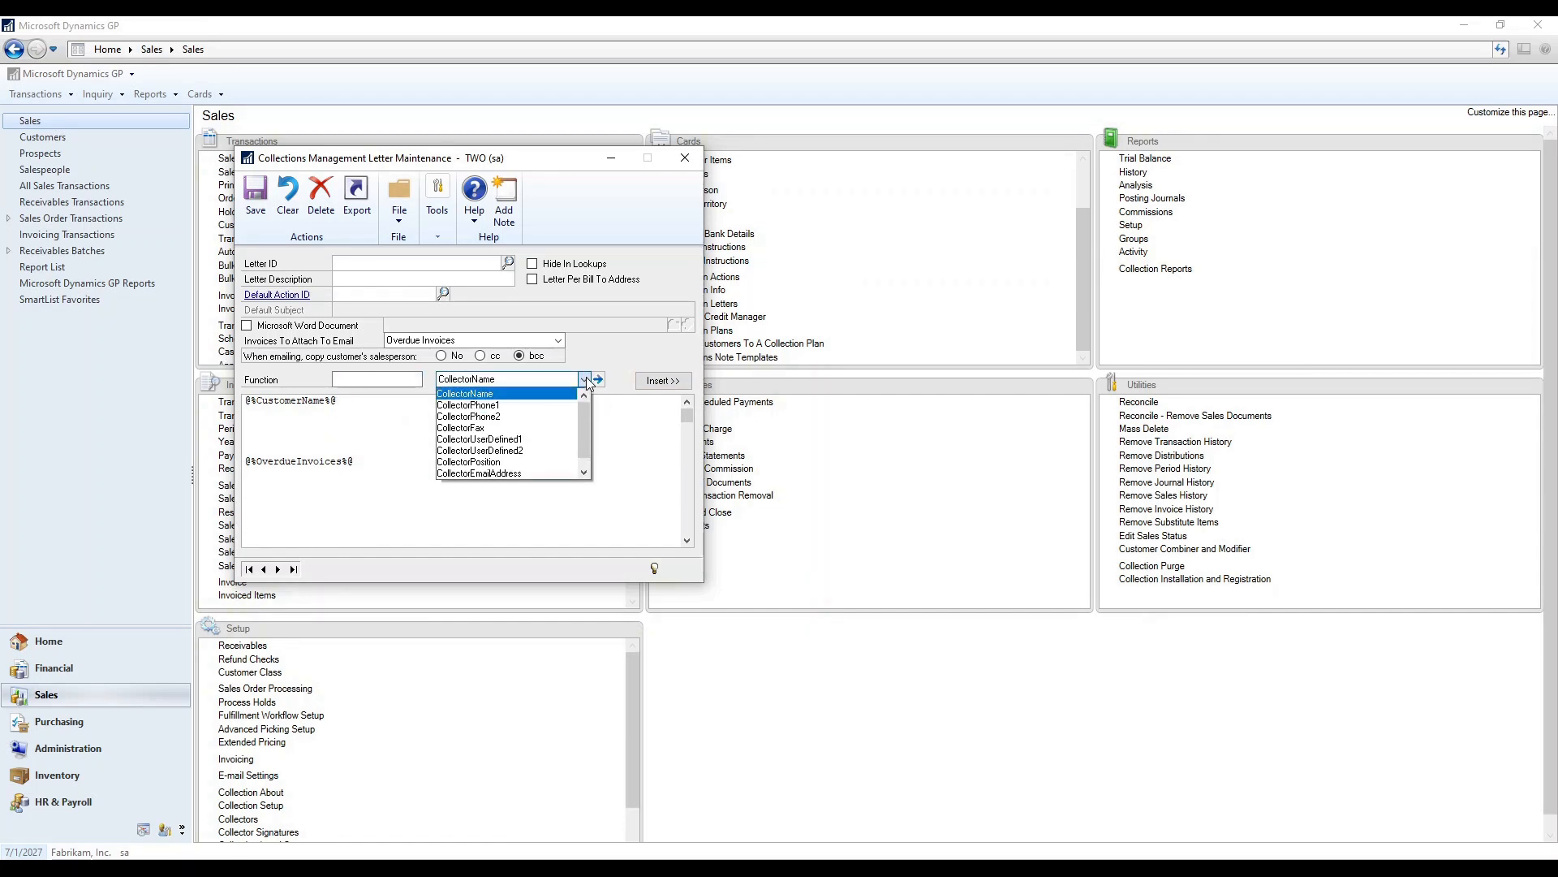
{"action": "left_click", "coordinate": [519, 473]}
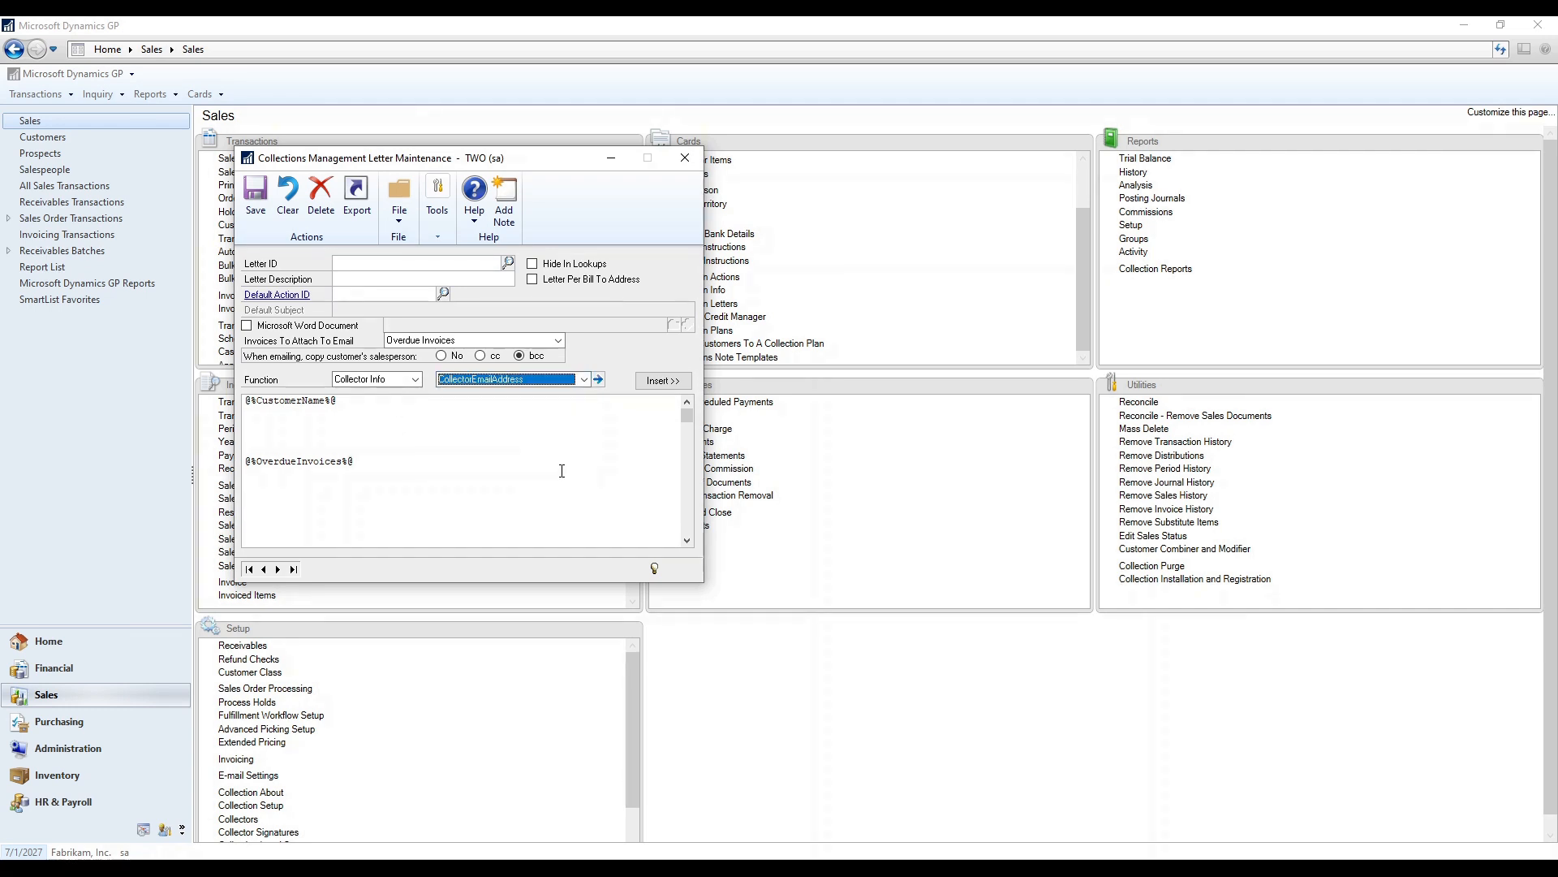
{"action": "left_click", "coordinate": [663, 380]}
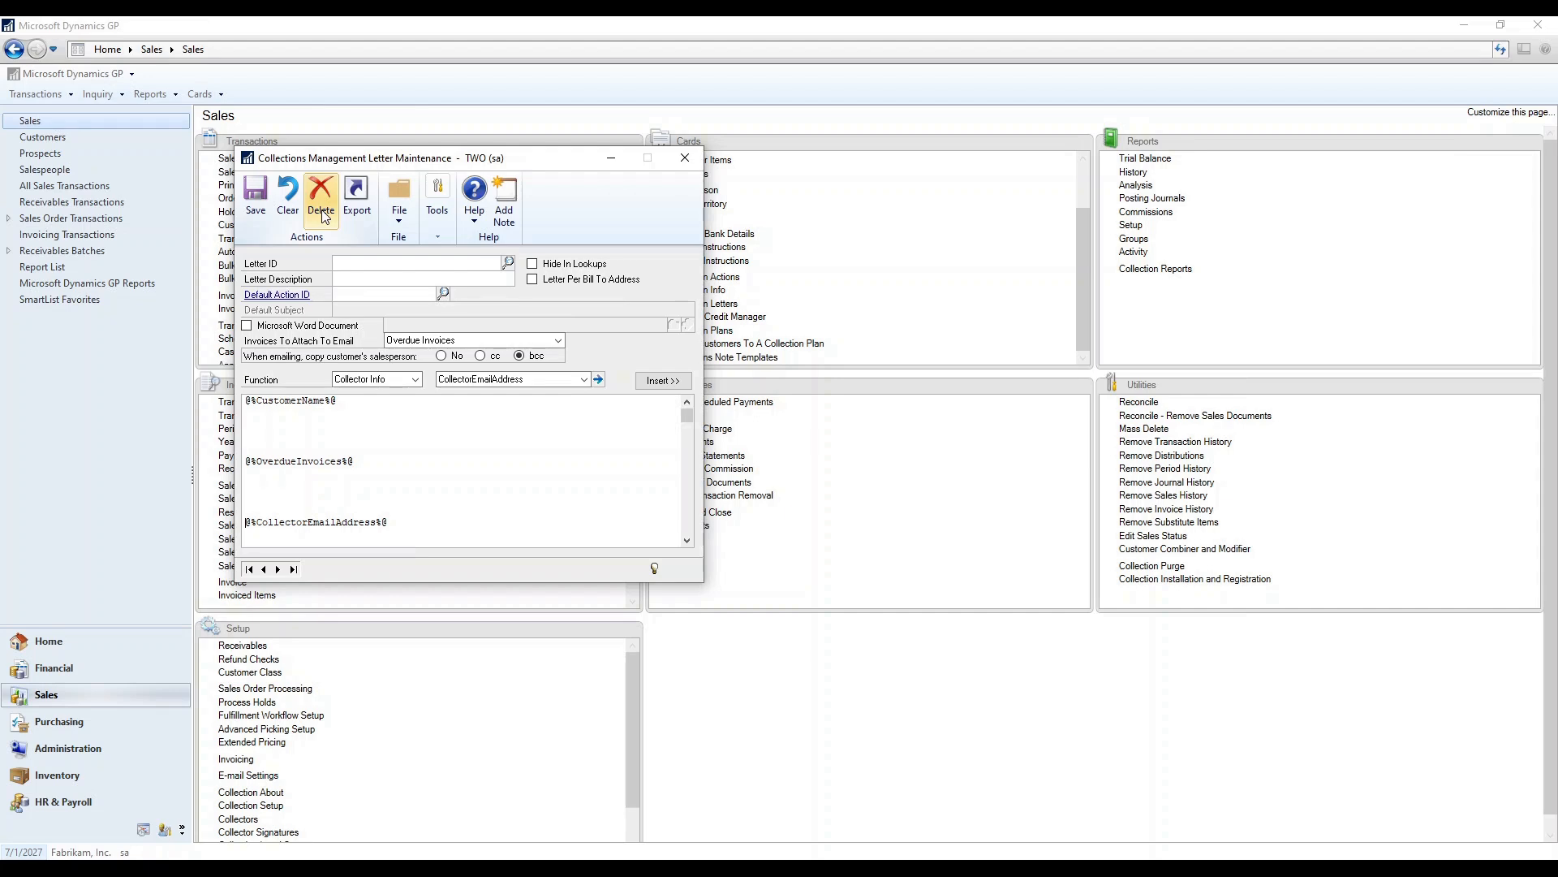
{"action": "left_click", "coordinate": [681, 159]}
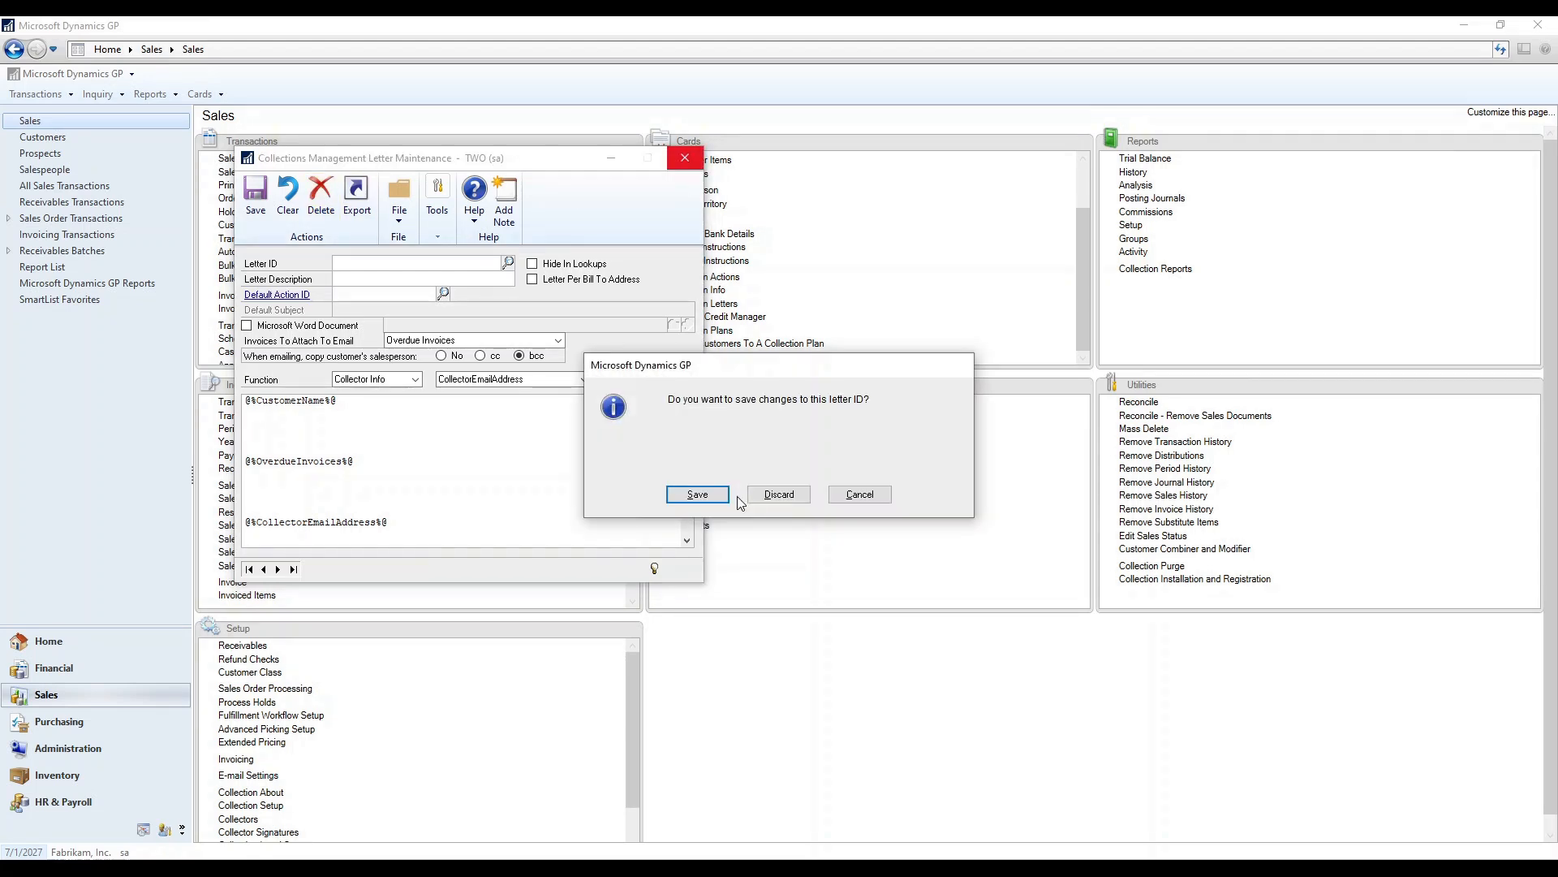
{"action": "left_click", "coordinate": [775, 495]}
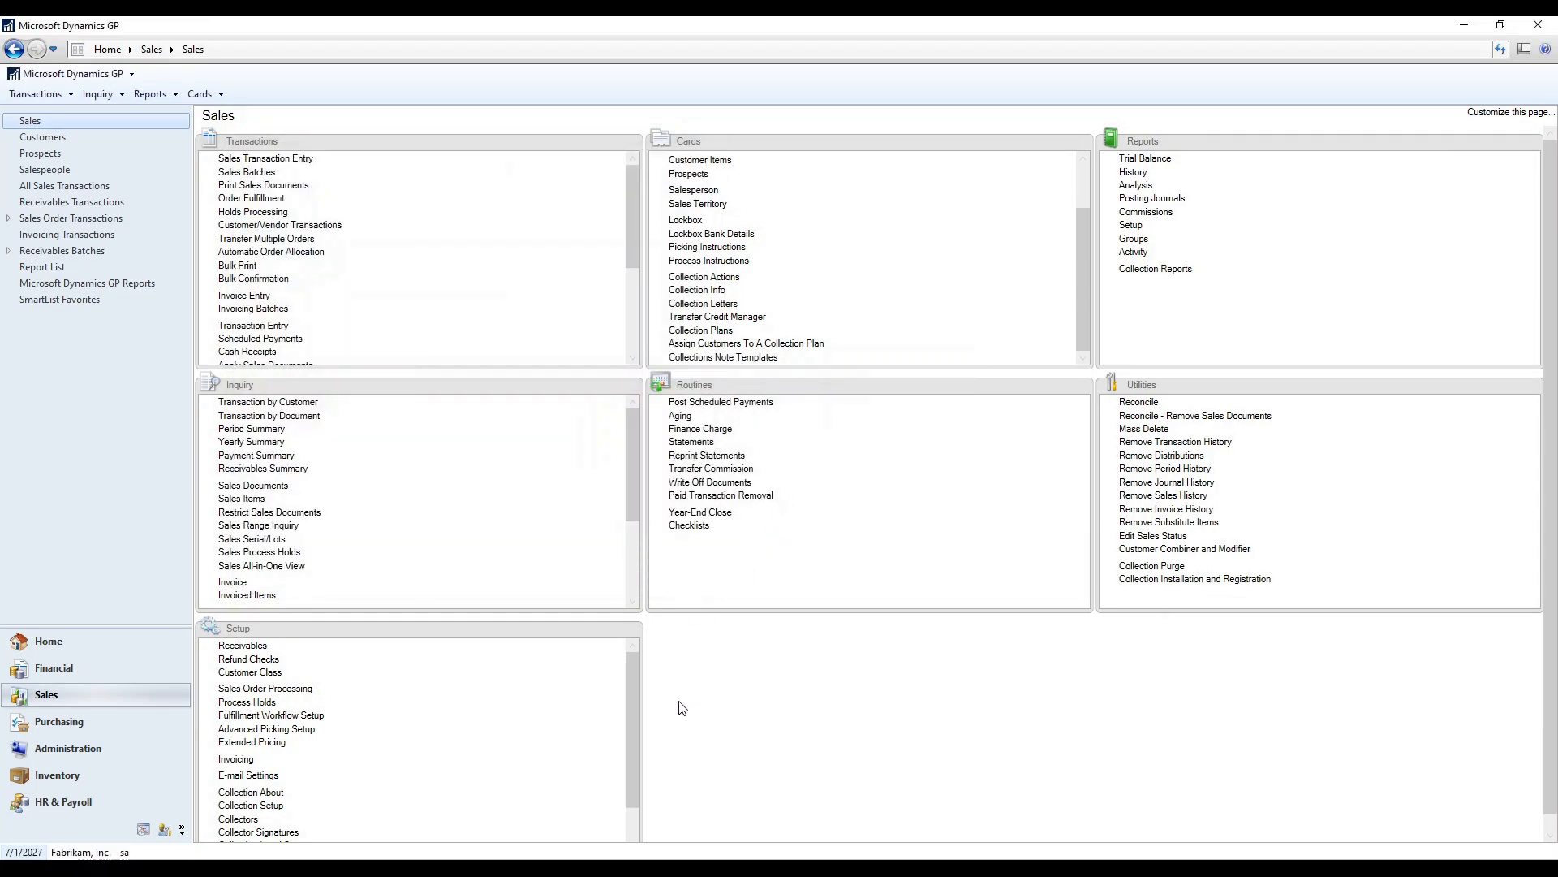
Open Collection Sample Data setup, mark Actions, text and Word Letters, and Plans for creation, and cancel without processing.
{"action": "scroll", "coordinate": [681, 708], "scroll_direction": "down", "scroll_amount": 1}
{"action": "scroll", "coordinate": [630, 704], "scroll_direction": "down", "scroll_amount": 1}
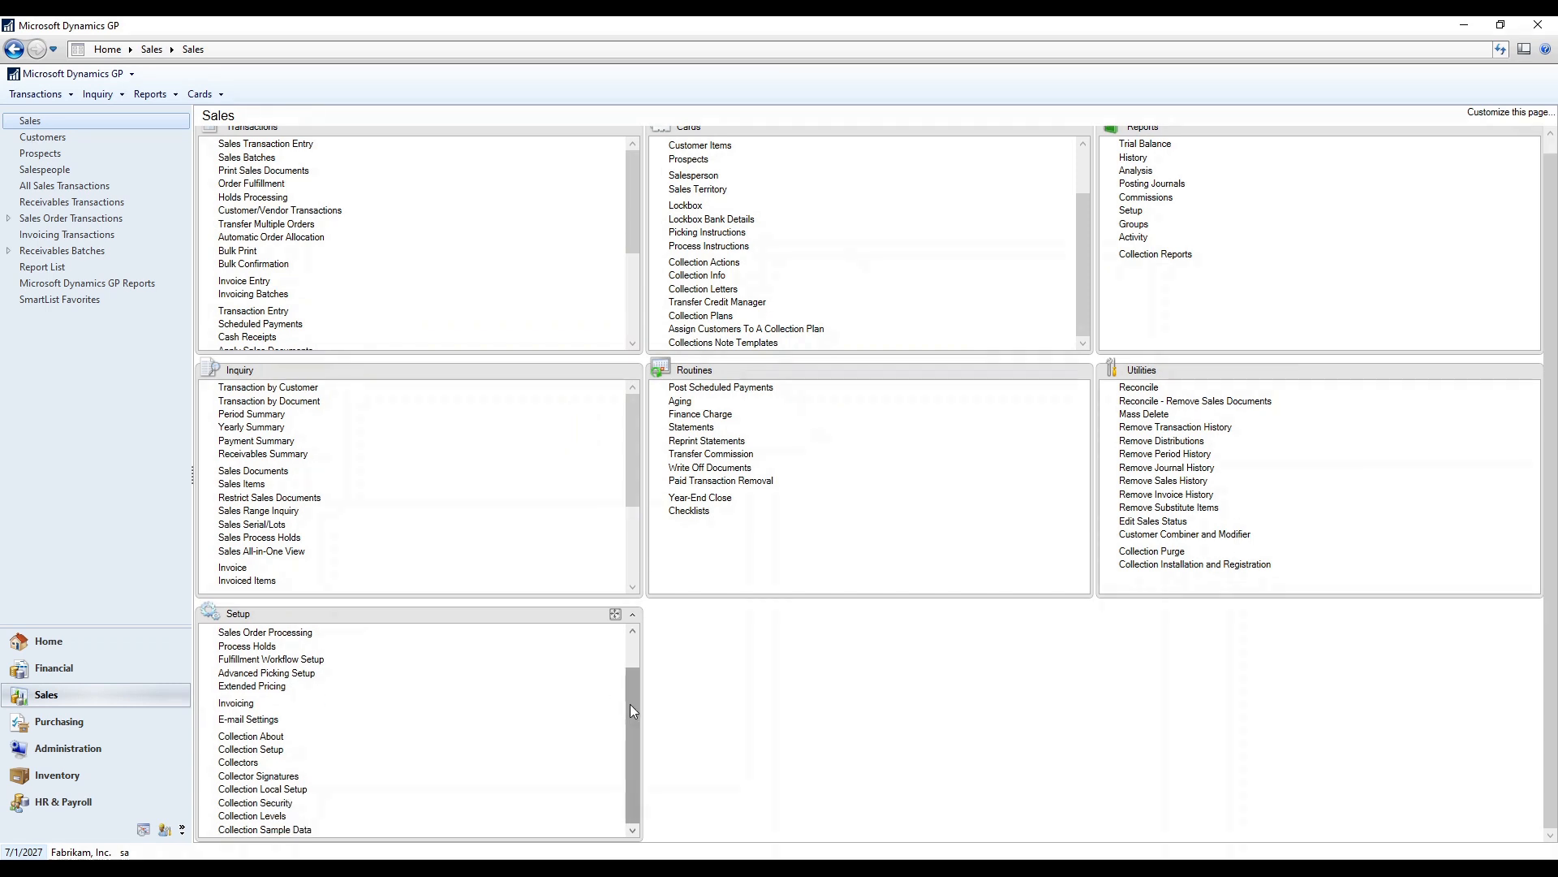
{"action": "left_click", "coordinate": [299, 831]}
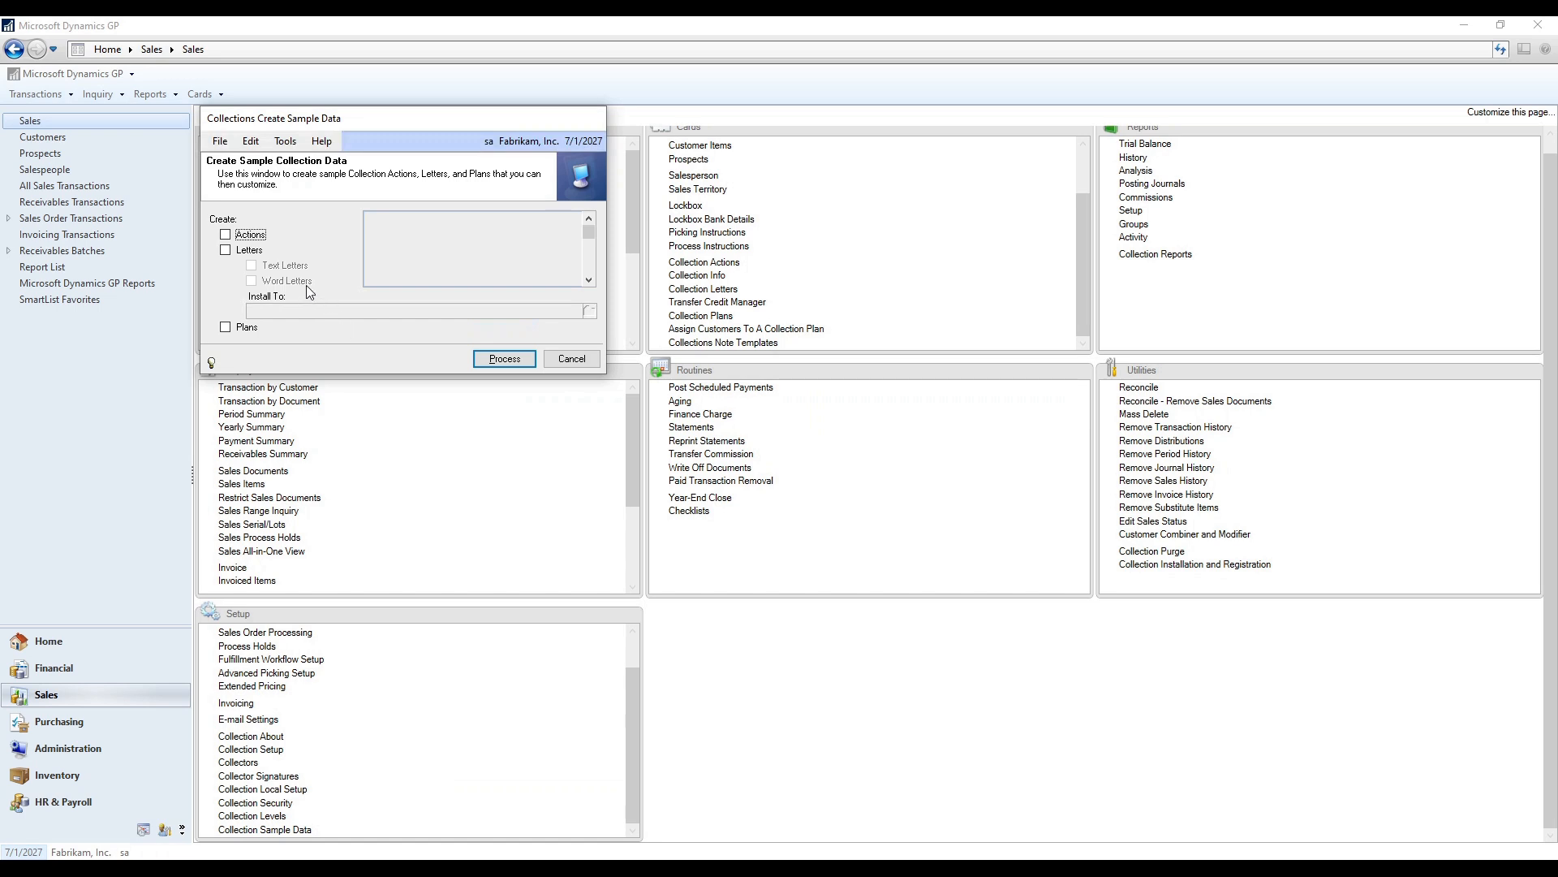
{"action": "left_click", "coordinate": [243, 251]}
{"action": "left_click", "coordinate": [236, 326]}
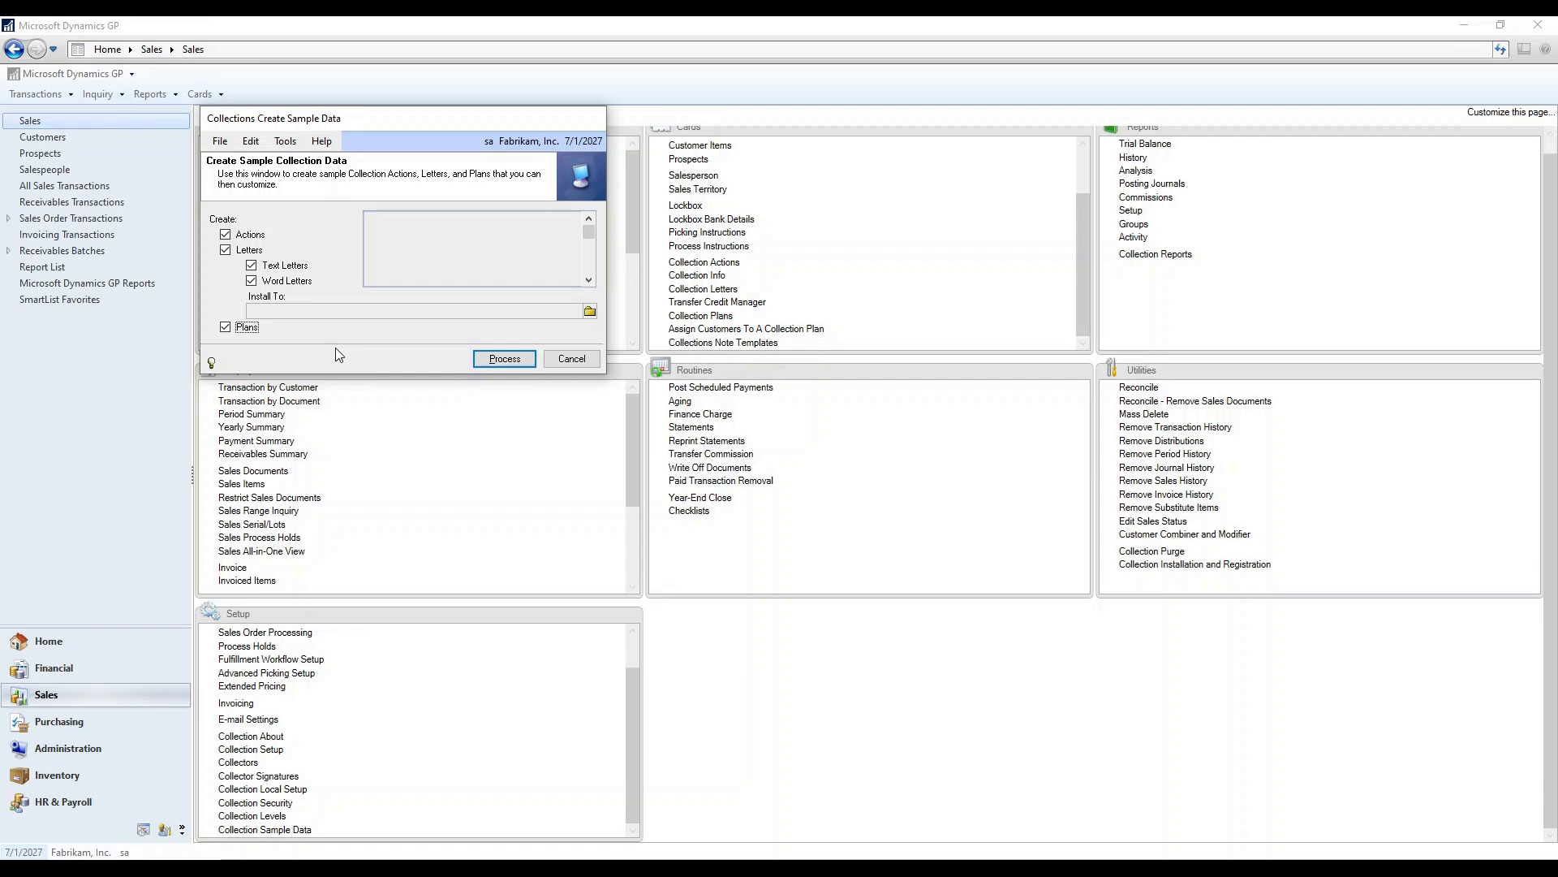
{"action": "left_click", "coordinate": [562, 358]}
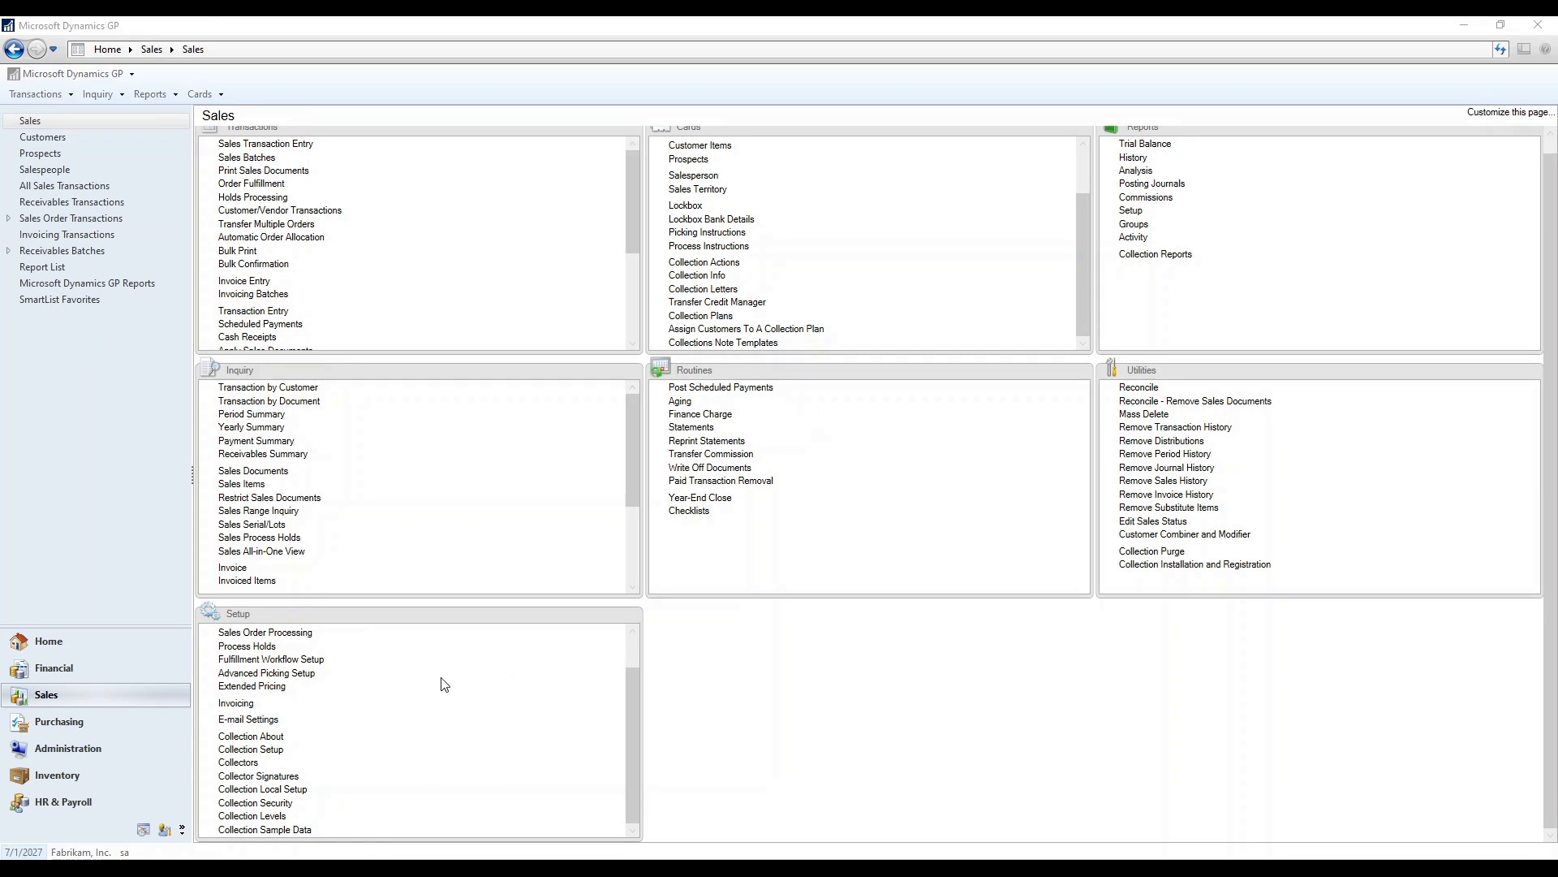
Open Build Query from the Collections Management Main Window and view the Advanced query type before returning to Standard.
{"action": "left_click", "coordinate": [81, 640]}
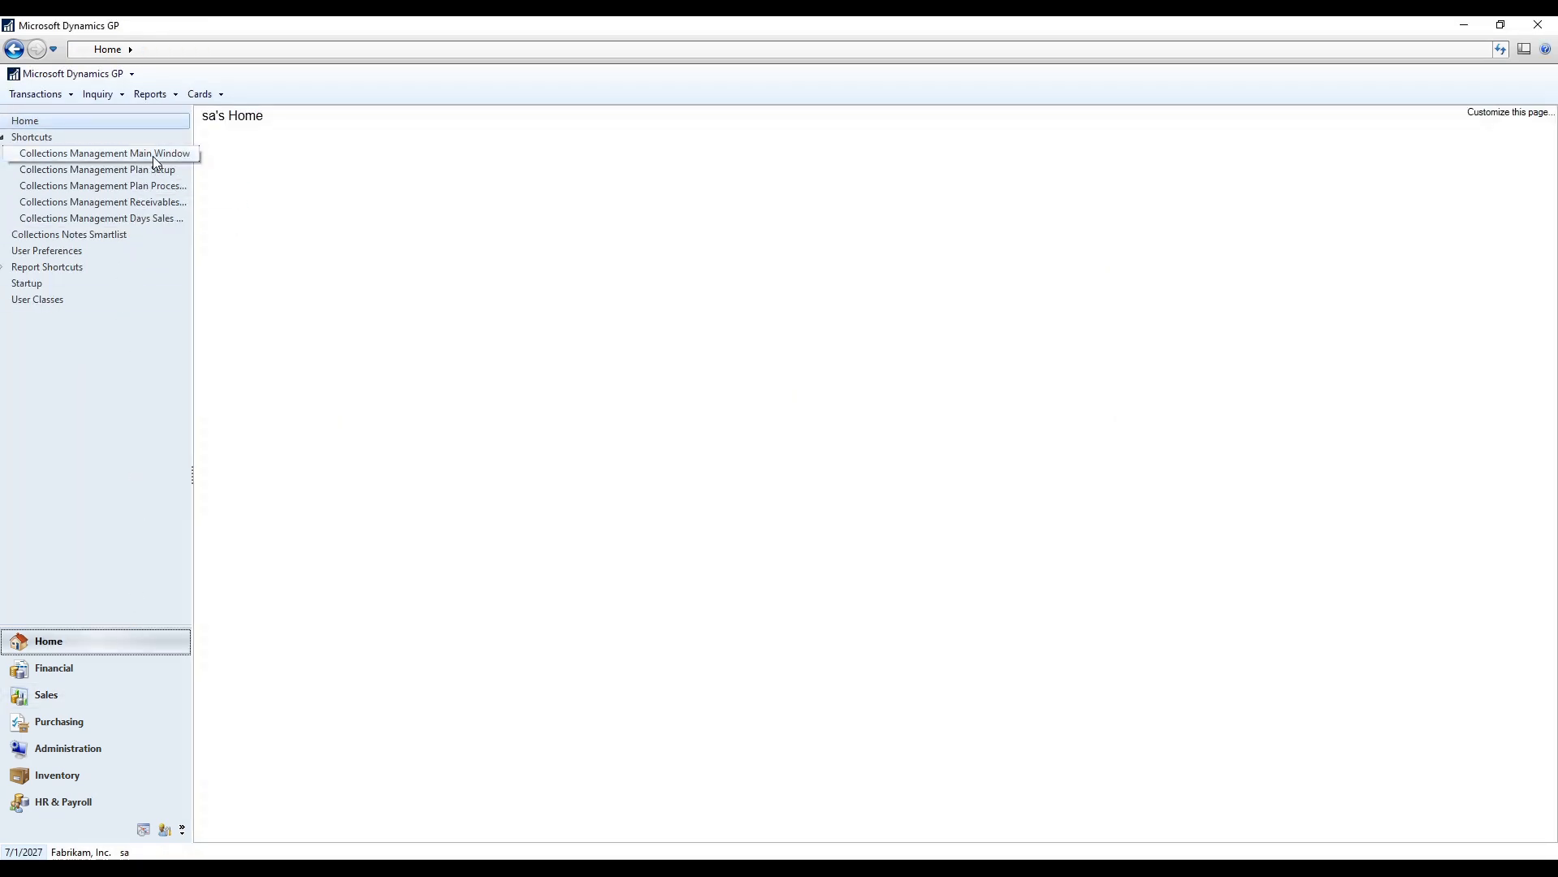
{"action": "left_click", "coordinate": [153, 154]}
{"action": "left_click", "coordinate": [483, 162]}
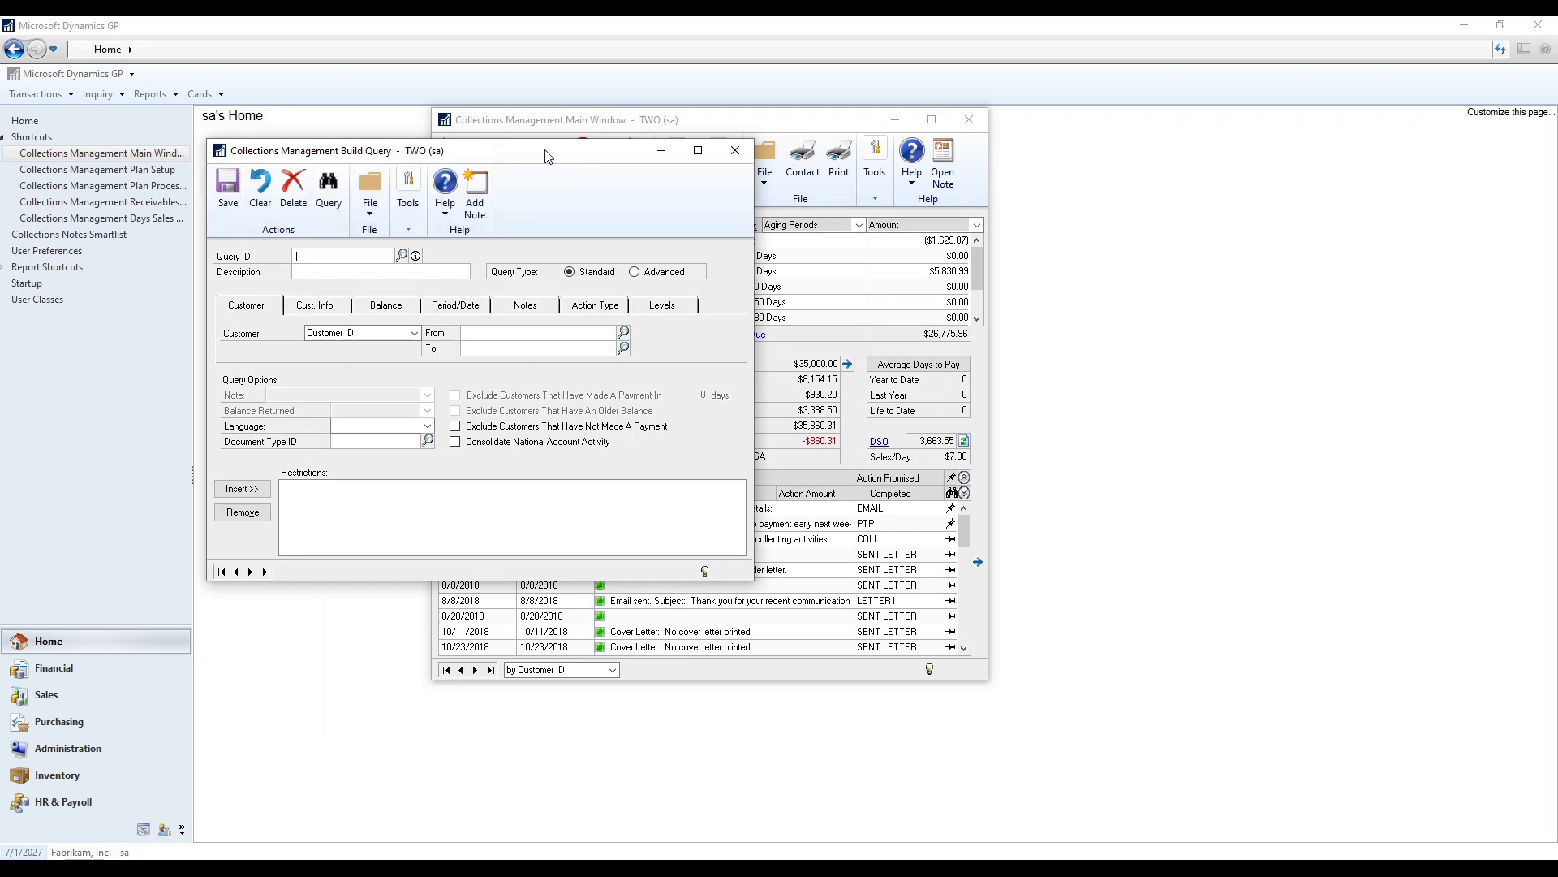
{"action": "left_click_drag", "start_coordinate": [547, 157], "coordinate": [776, 227]}
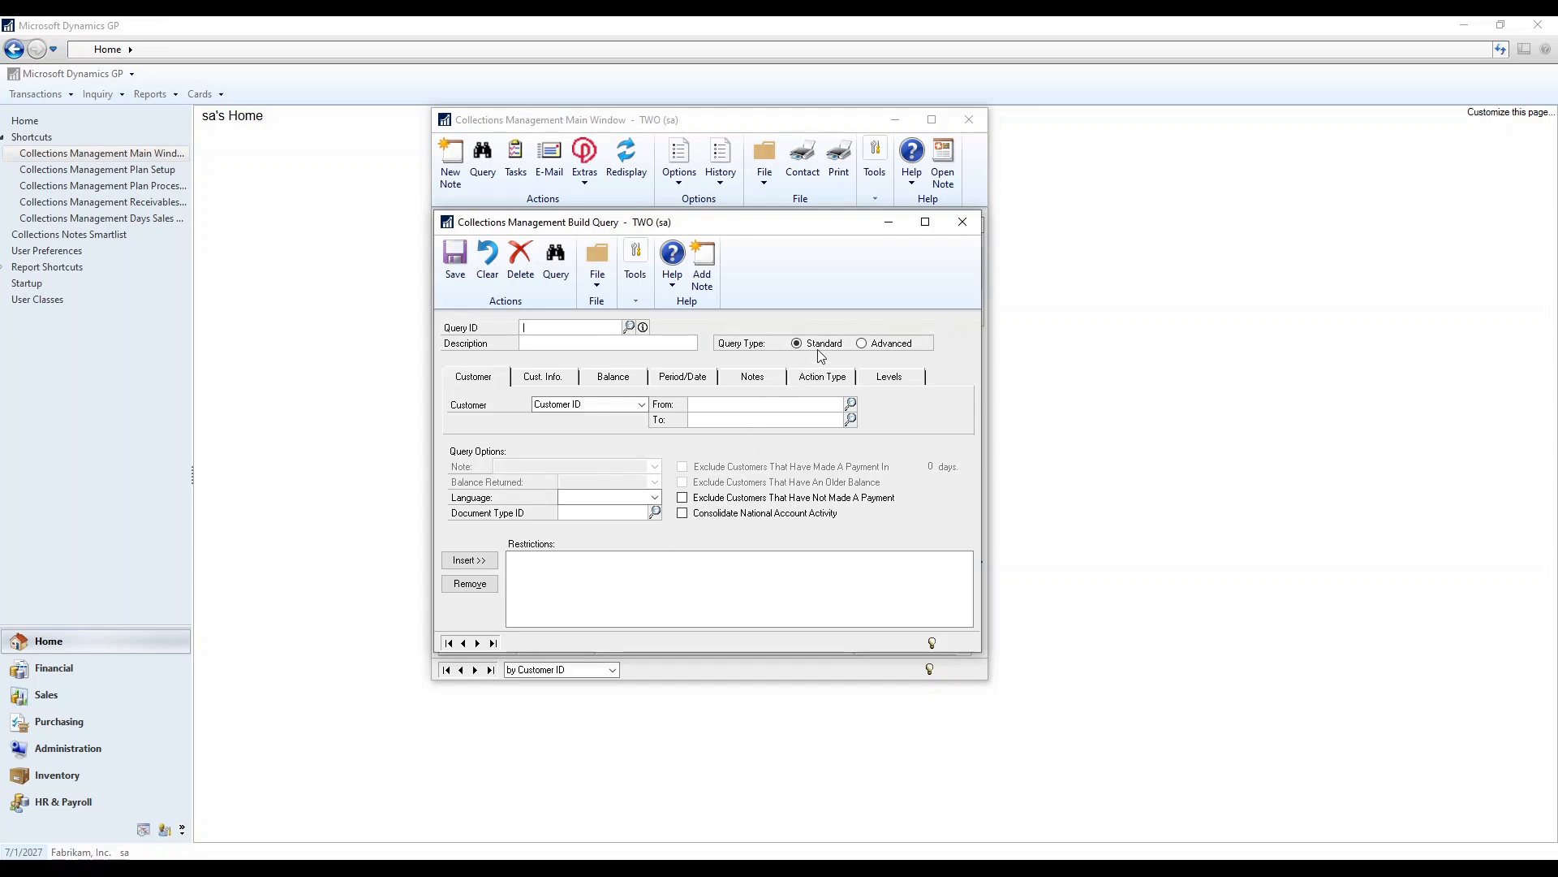
{"action": "left_click", "coordinate": [881, 347]}
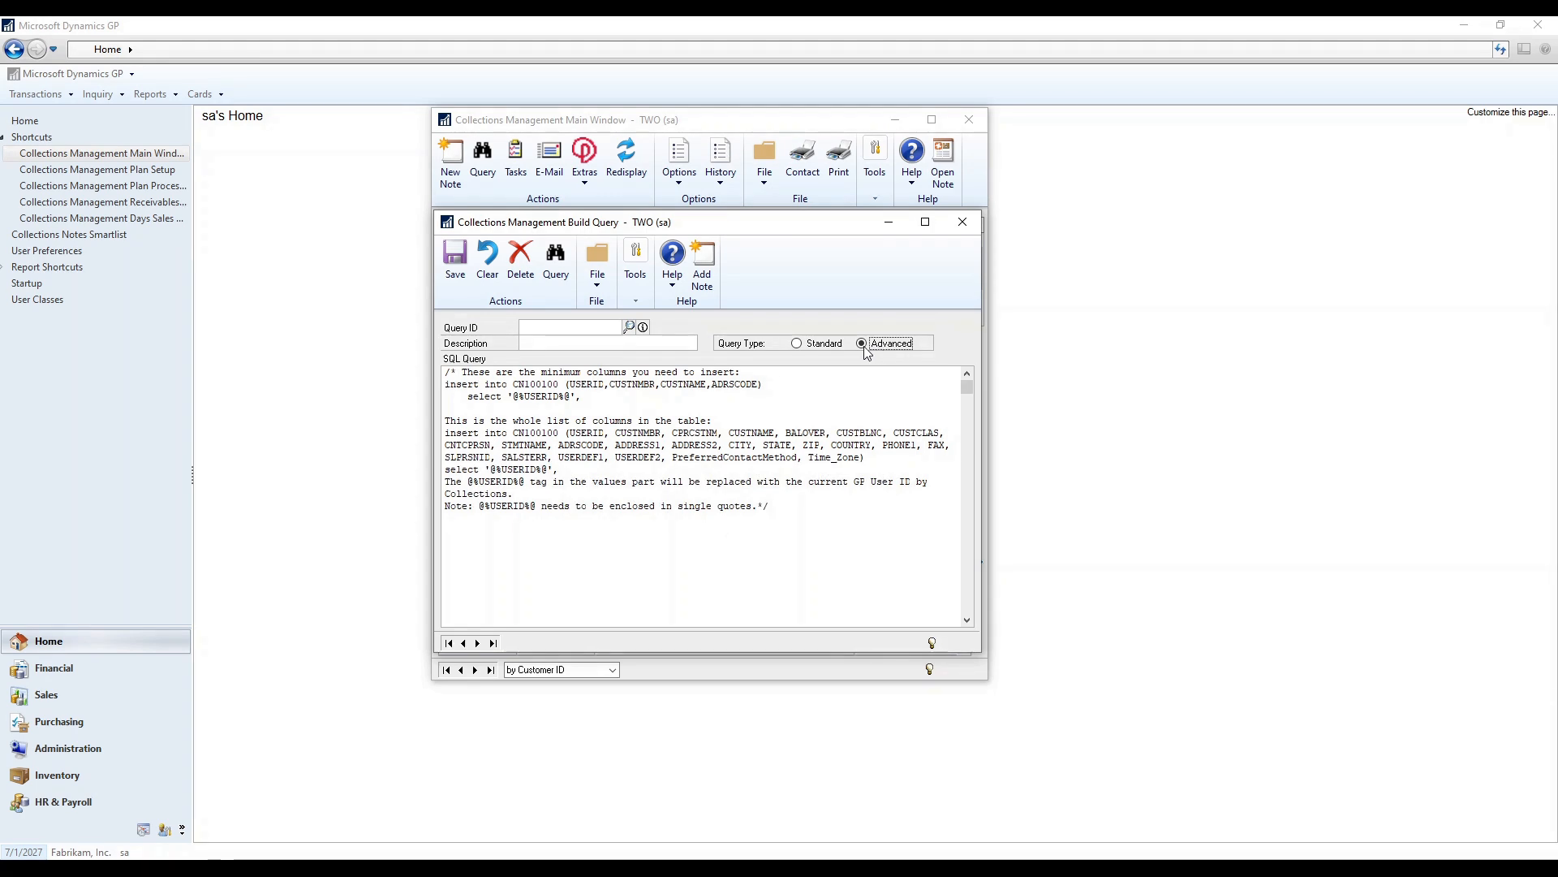
{"action": "left_click", "coordinate": [811, 351]}
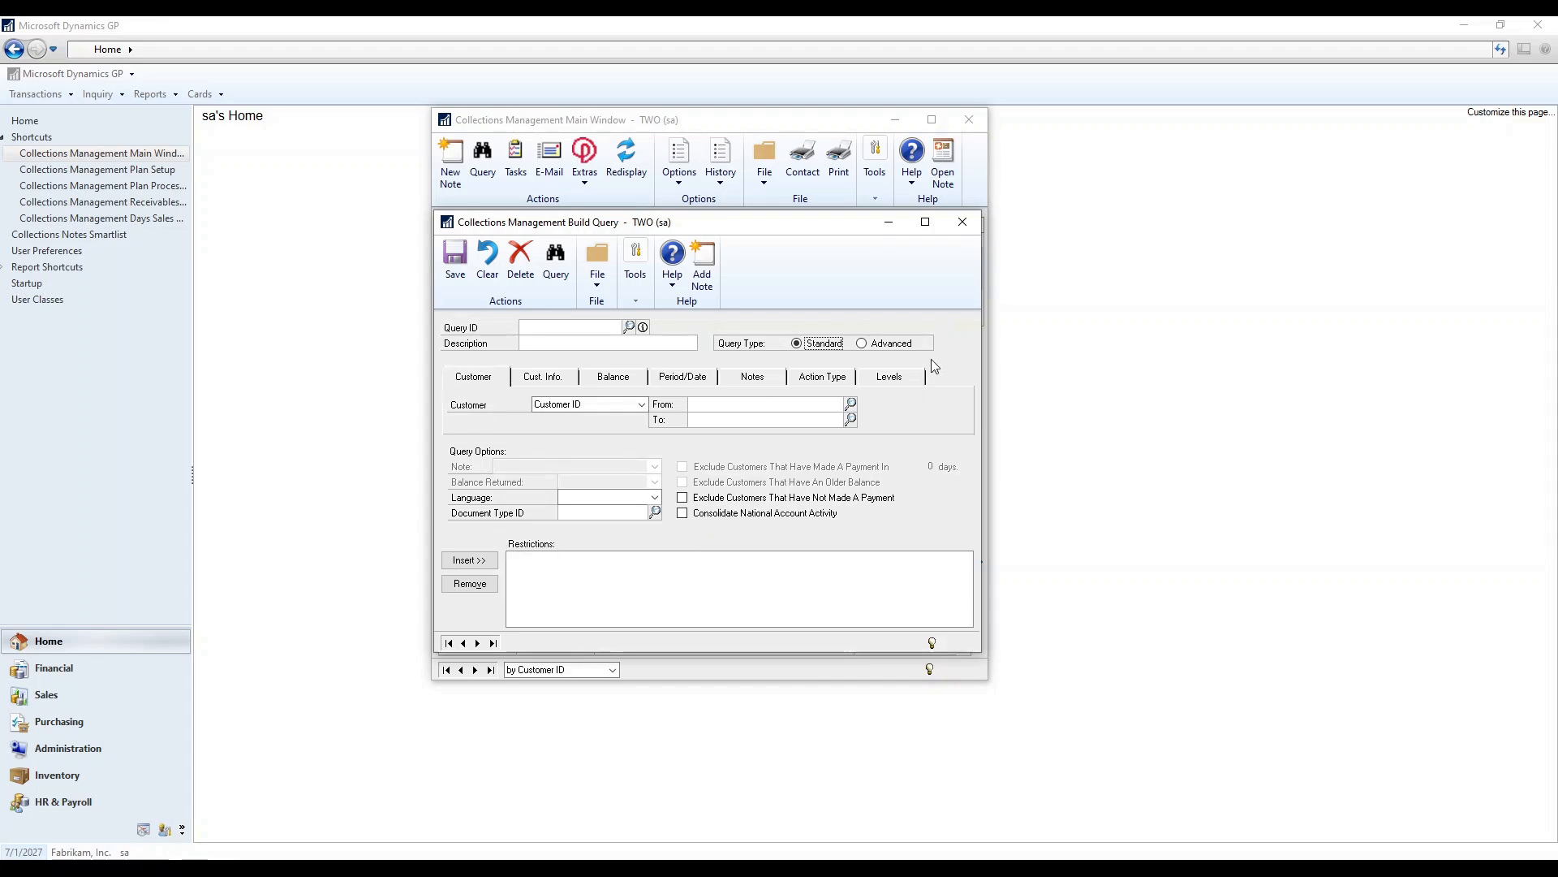
Examine the restriction fields available for a standard query under Customer, Cust. Info., Balance and Period/Date.
{"action": "left_click", "coordinate": [568, 404]}
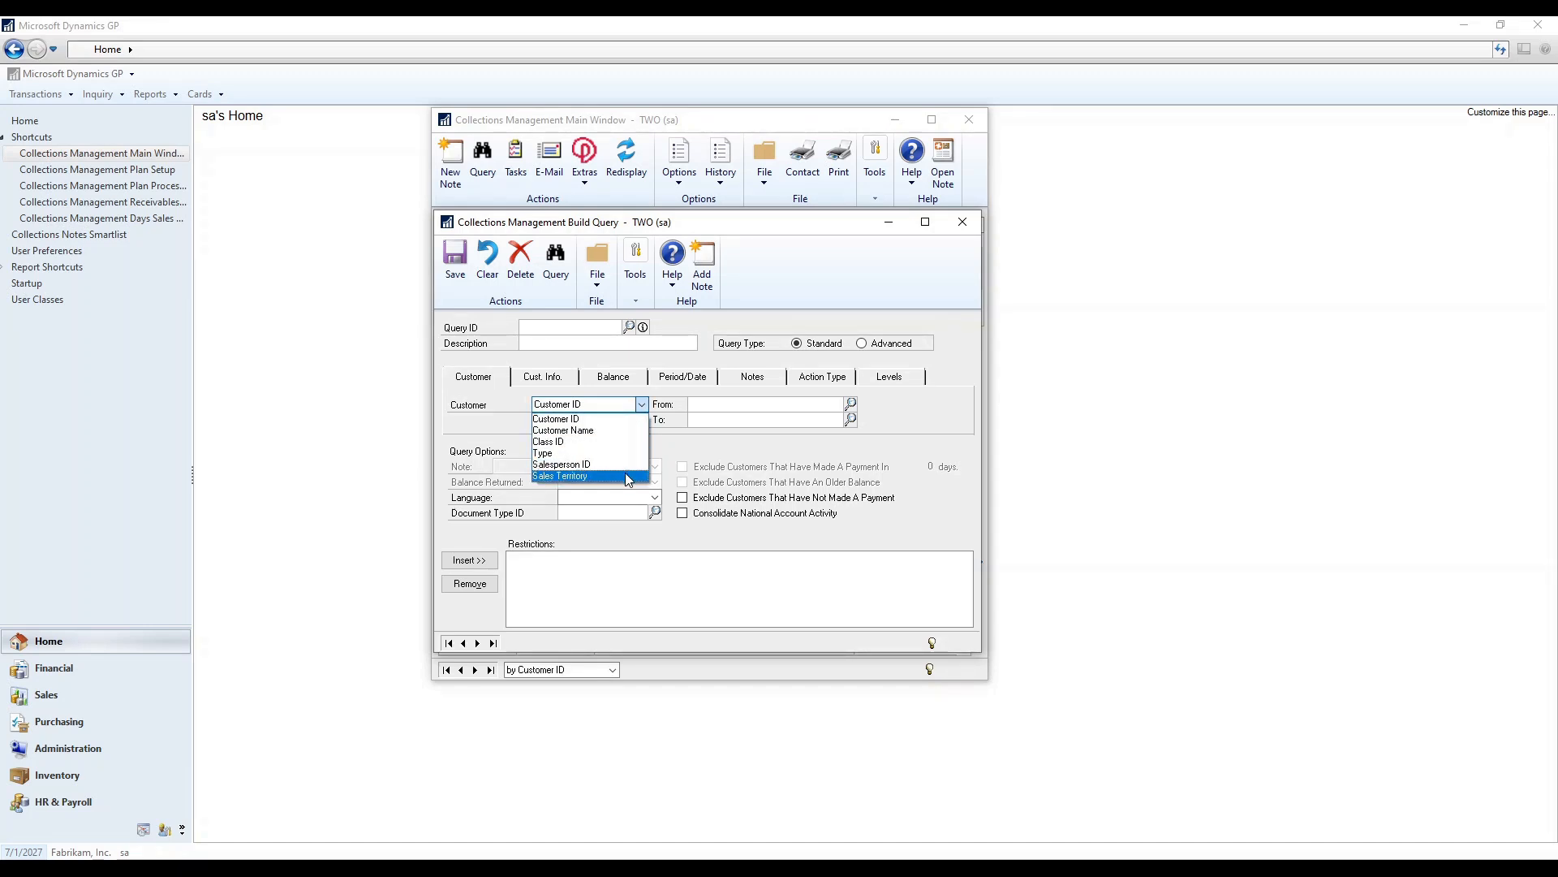
{"action": "left_click", "coordinate": [542, 375]}
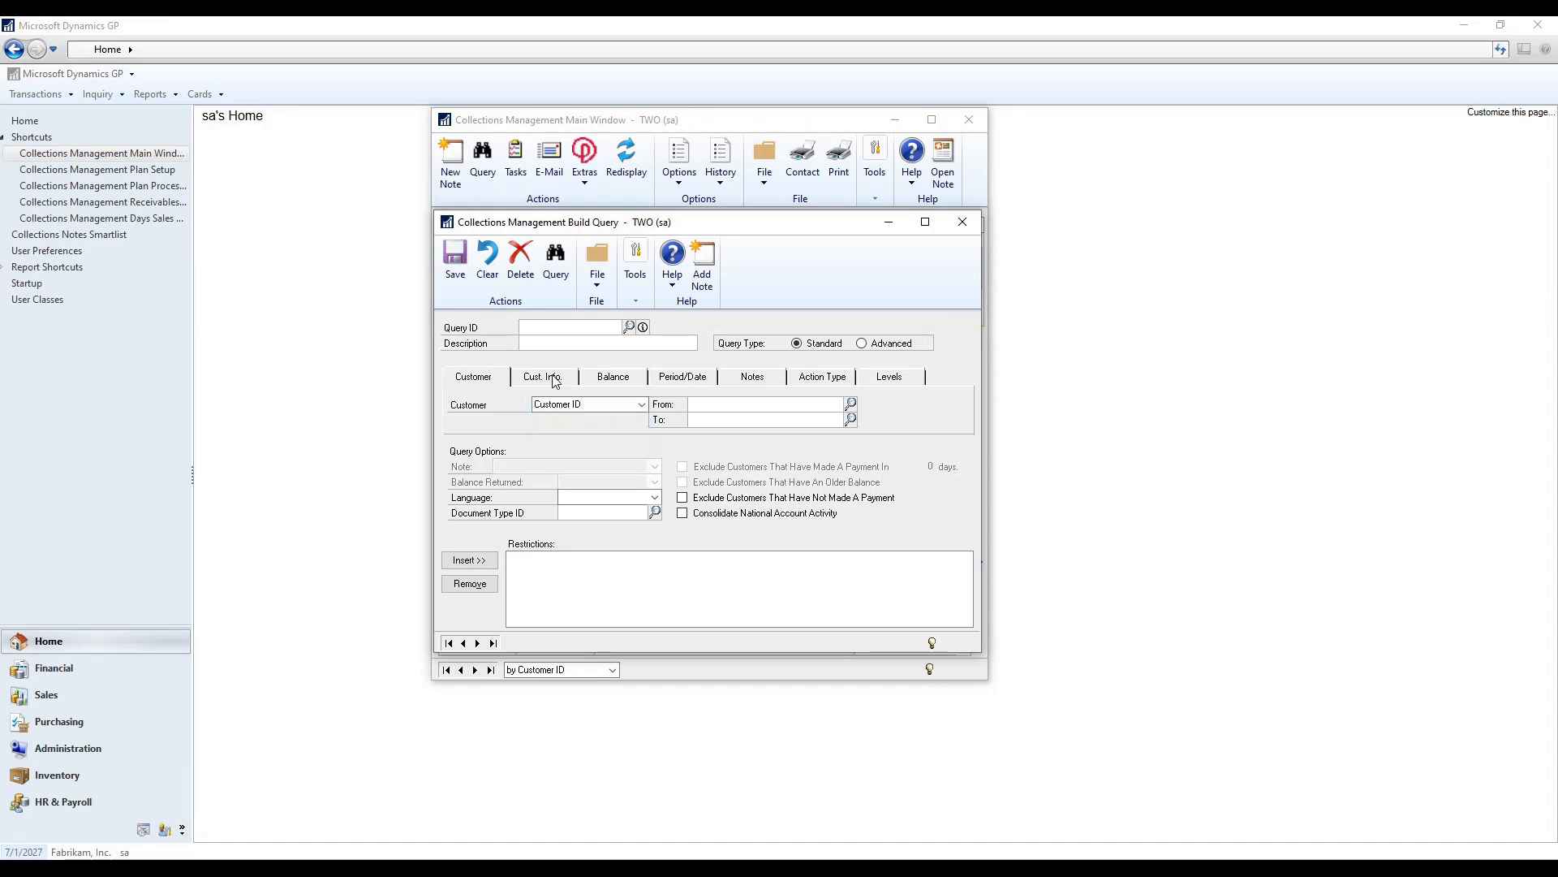
{"action": "left_click", "coordinate": [617, 404]}
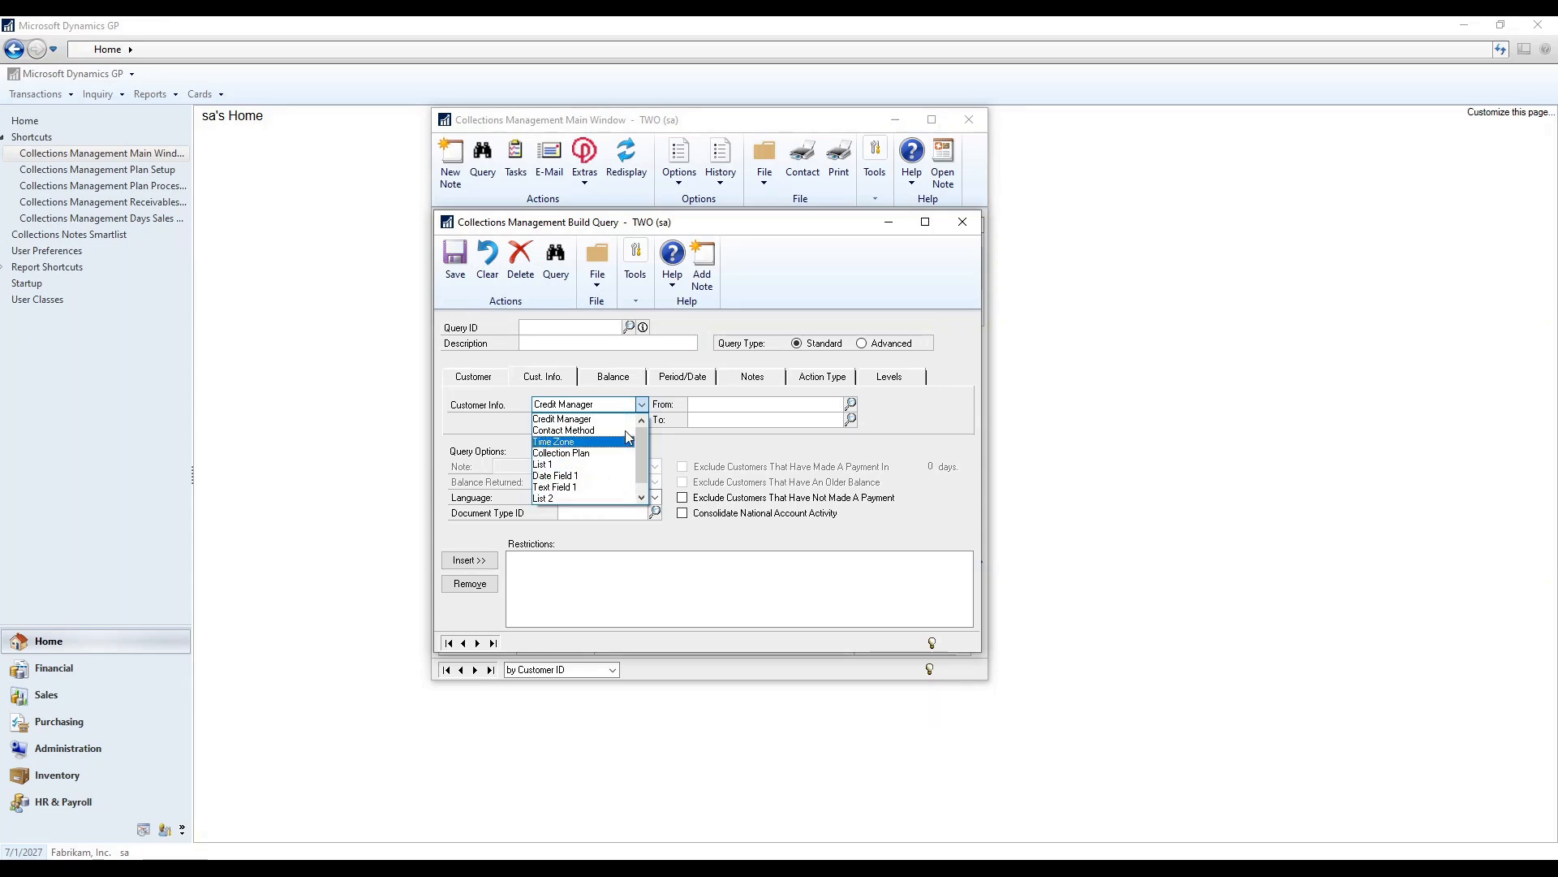
{"action": "left_click", "coordinate": [614, 376]}
{"action": "left_click", "coordinate": [628, 402]}
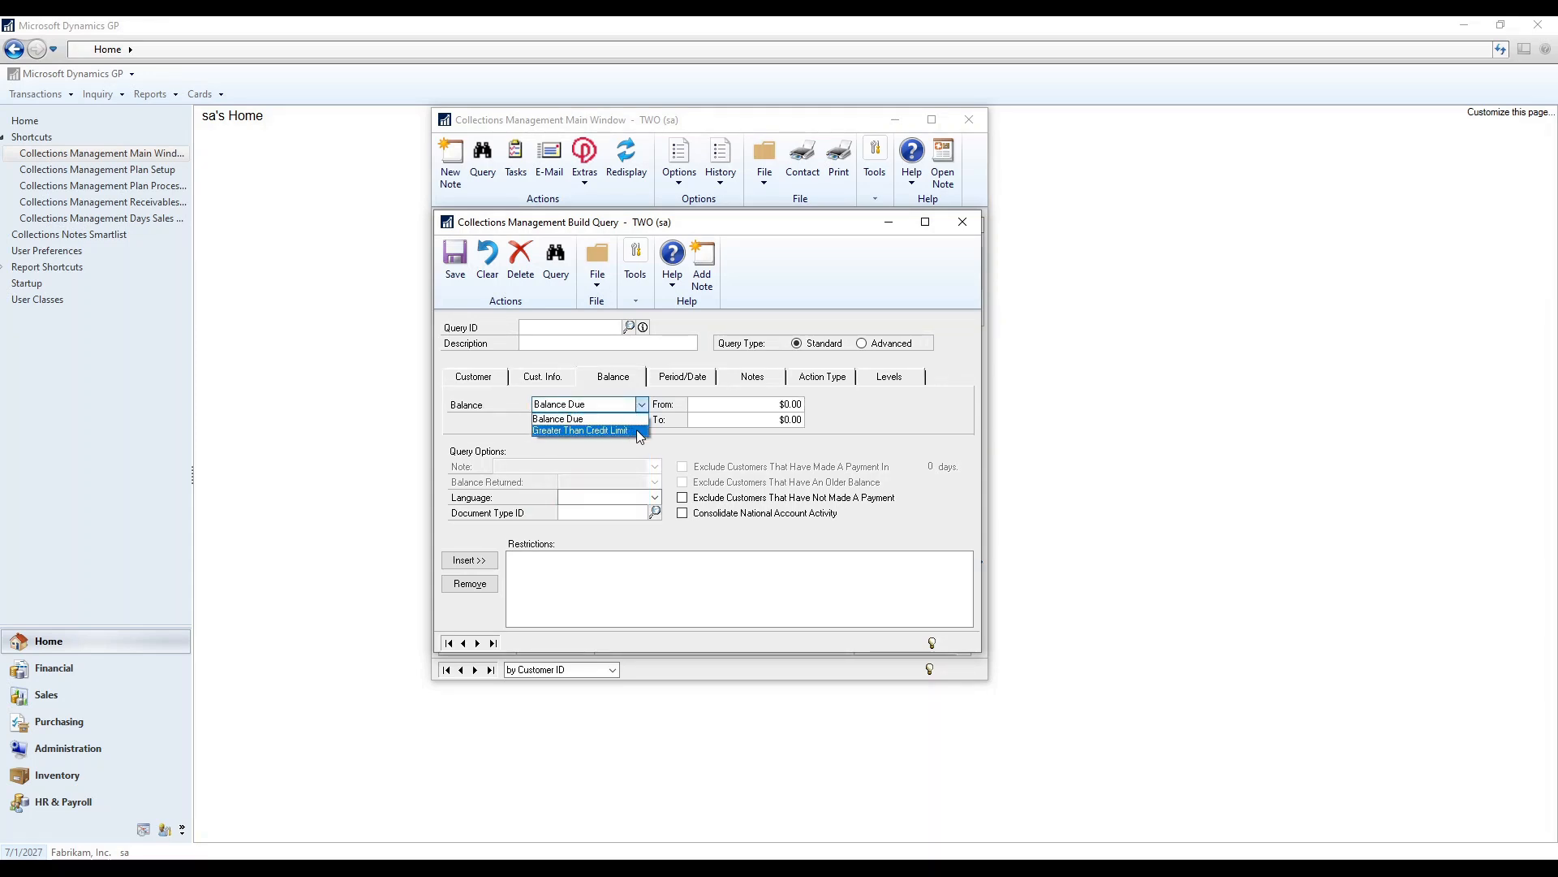
{"action": "left_click", "coordinate": [683, 376]}
{"action": "left_click", "coordinate": [683, 376]}
{"action": "left_click", "coordinate": [641, 403]}
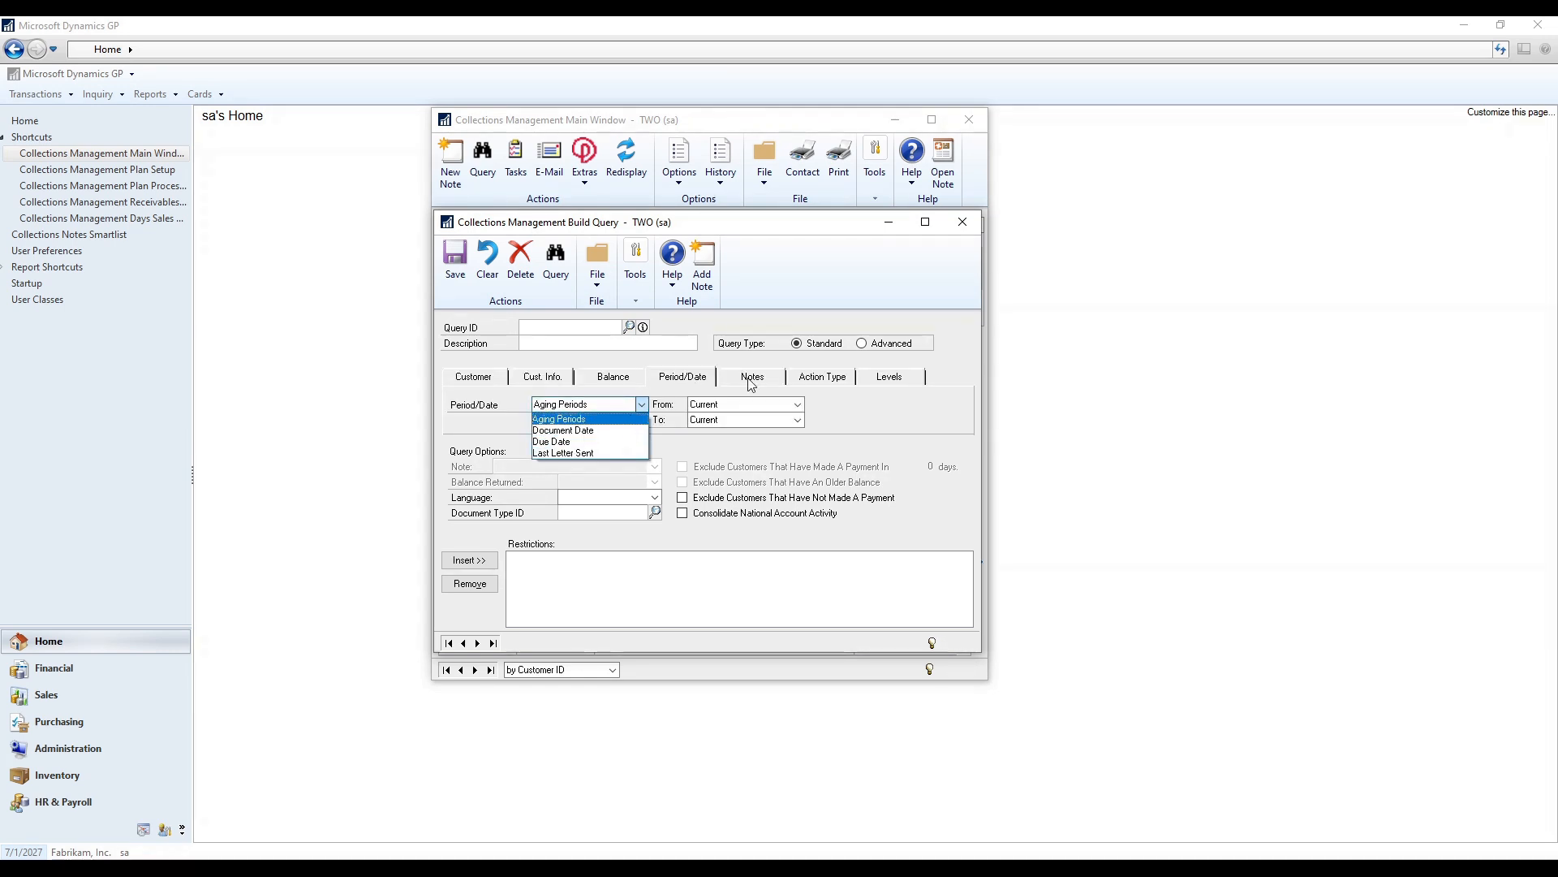
Examine the query restriction choices for Notes, Action Type and Levels, and return to the Customer restrictions.
{"action": "left_click", "coordinate": [752, 381]}
{"action": "left_click", "coordinate": [751, 381]}
{"action": "left_click", "coordinate": [641, 403]}
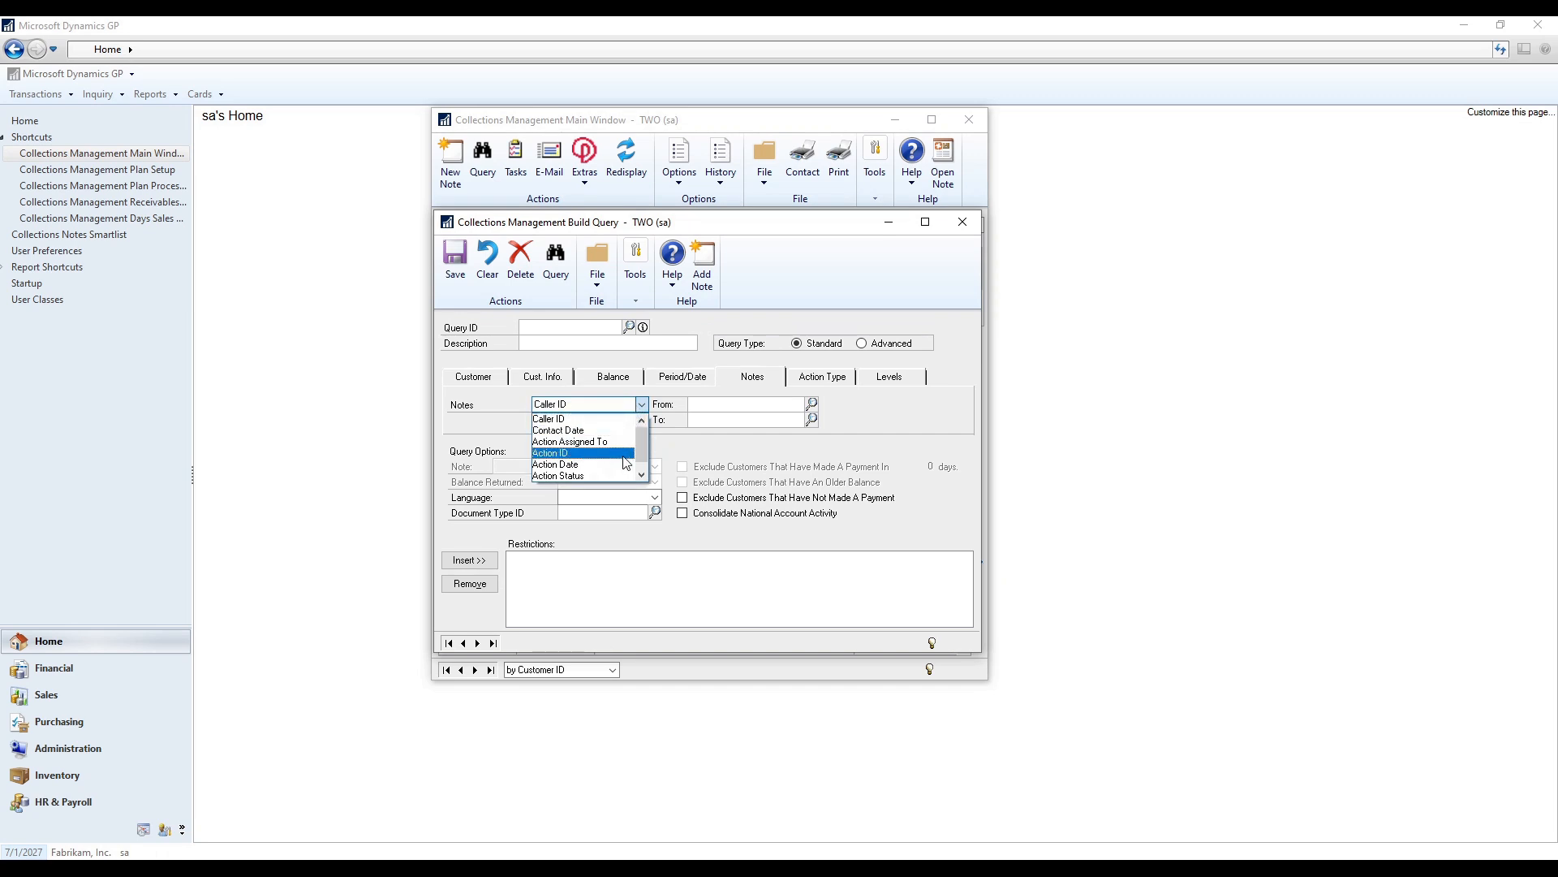
{"action": "scroll", "coordinate": [622, 461], "scroll_direction": "down", "scroll_amount": 1}
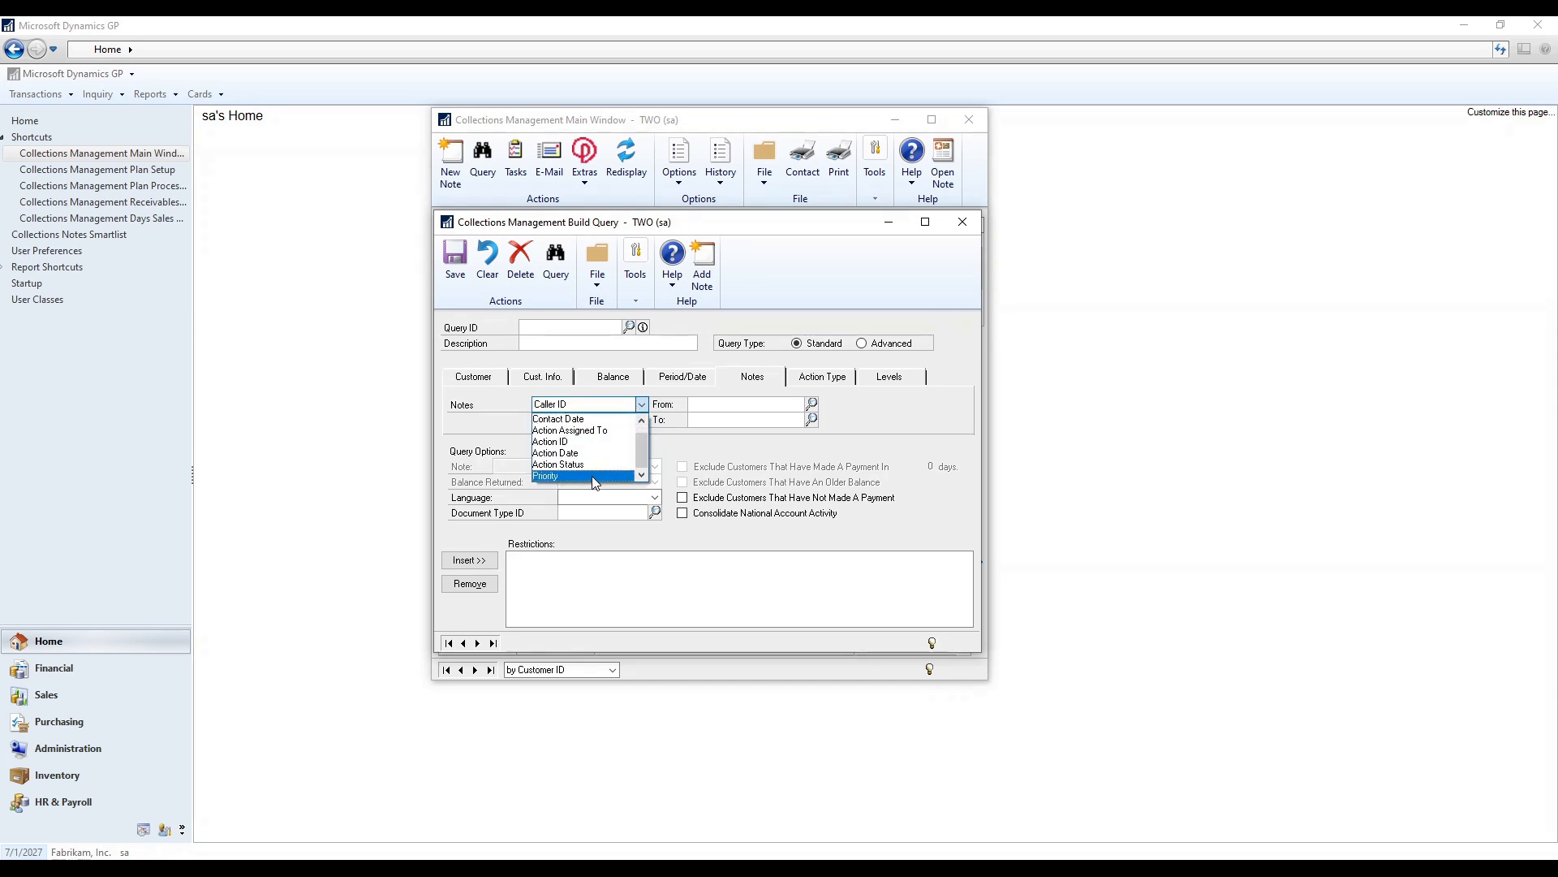
{"action": "left_click", "coordinate": [823, 376]}
{"action": "left_click", "coordinate": [822, 376]}
{"action": "left_click", "coordinate": [641, 403]}
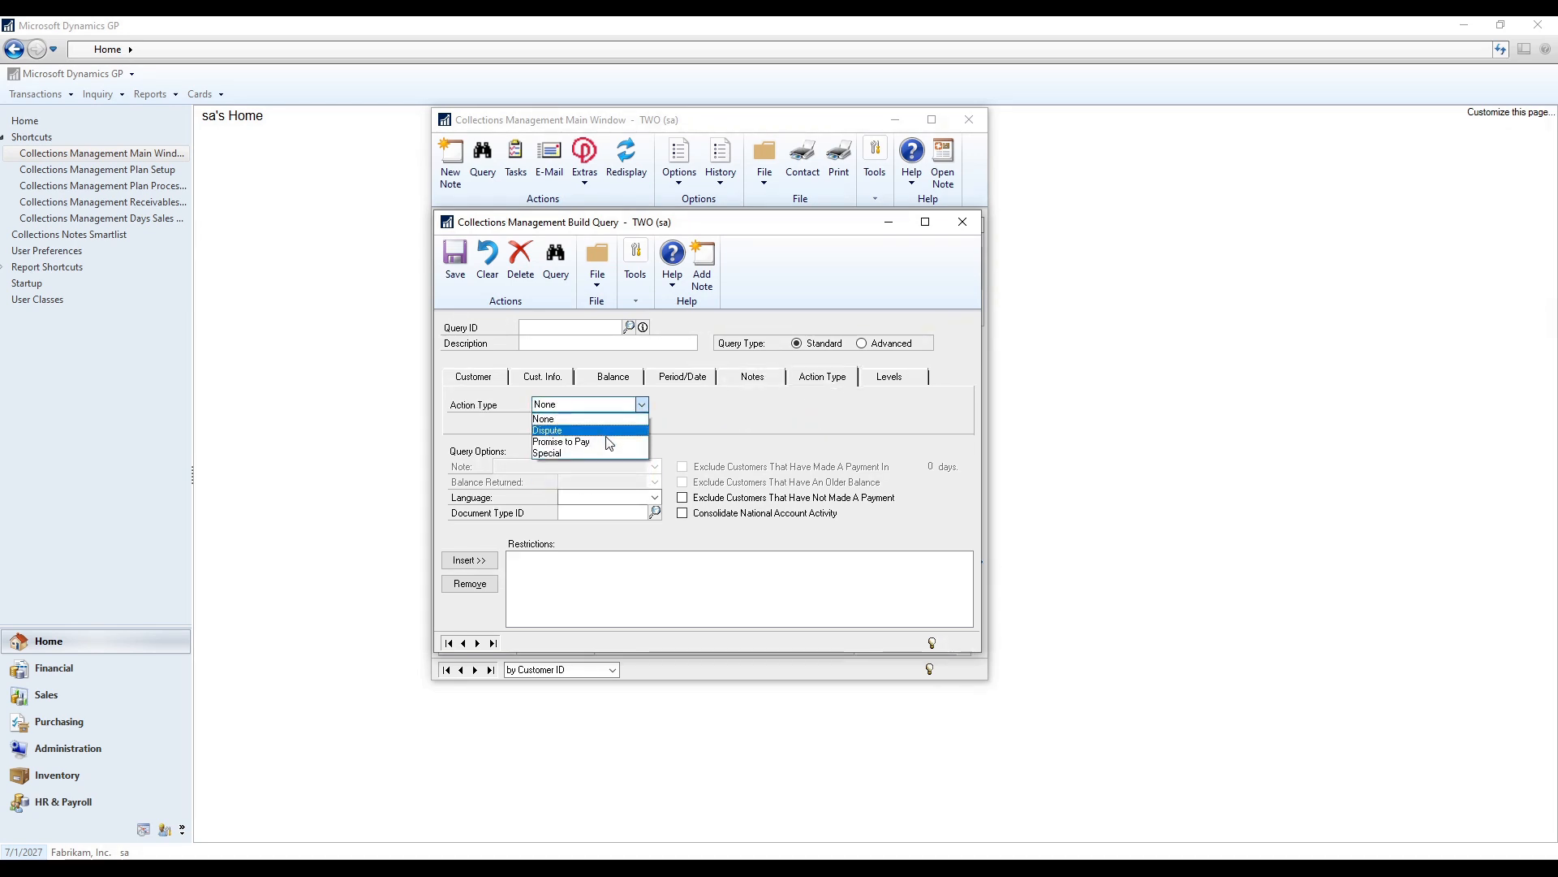
{"action": "left_click", "coordinate": [894, 382]}
{"action": "left_click", "coordinate": [896, 383]}
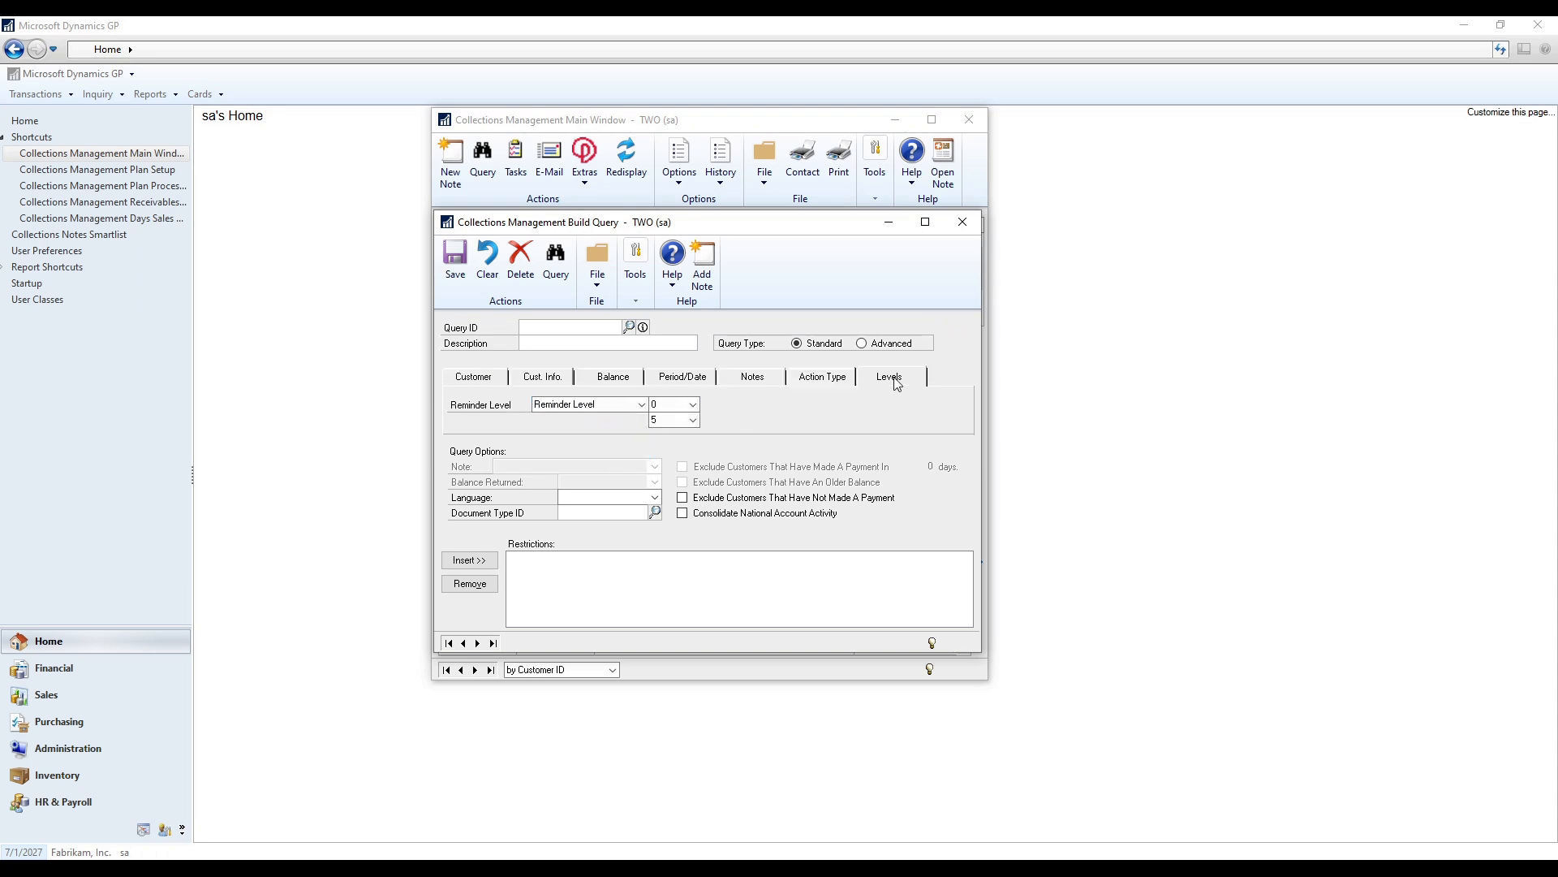
{"action": "left_click", "coordinate": [472, 379]}
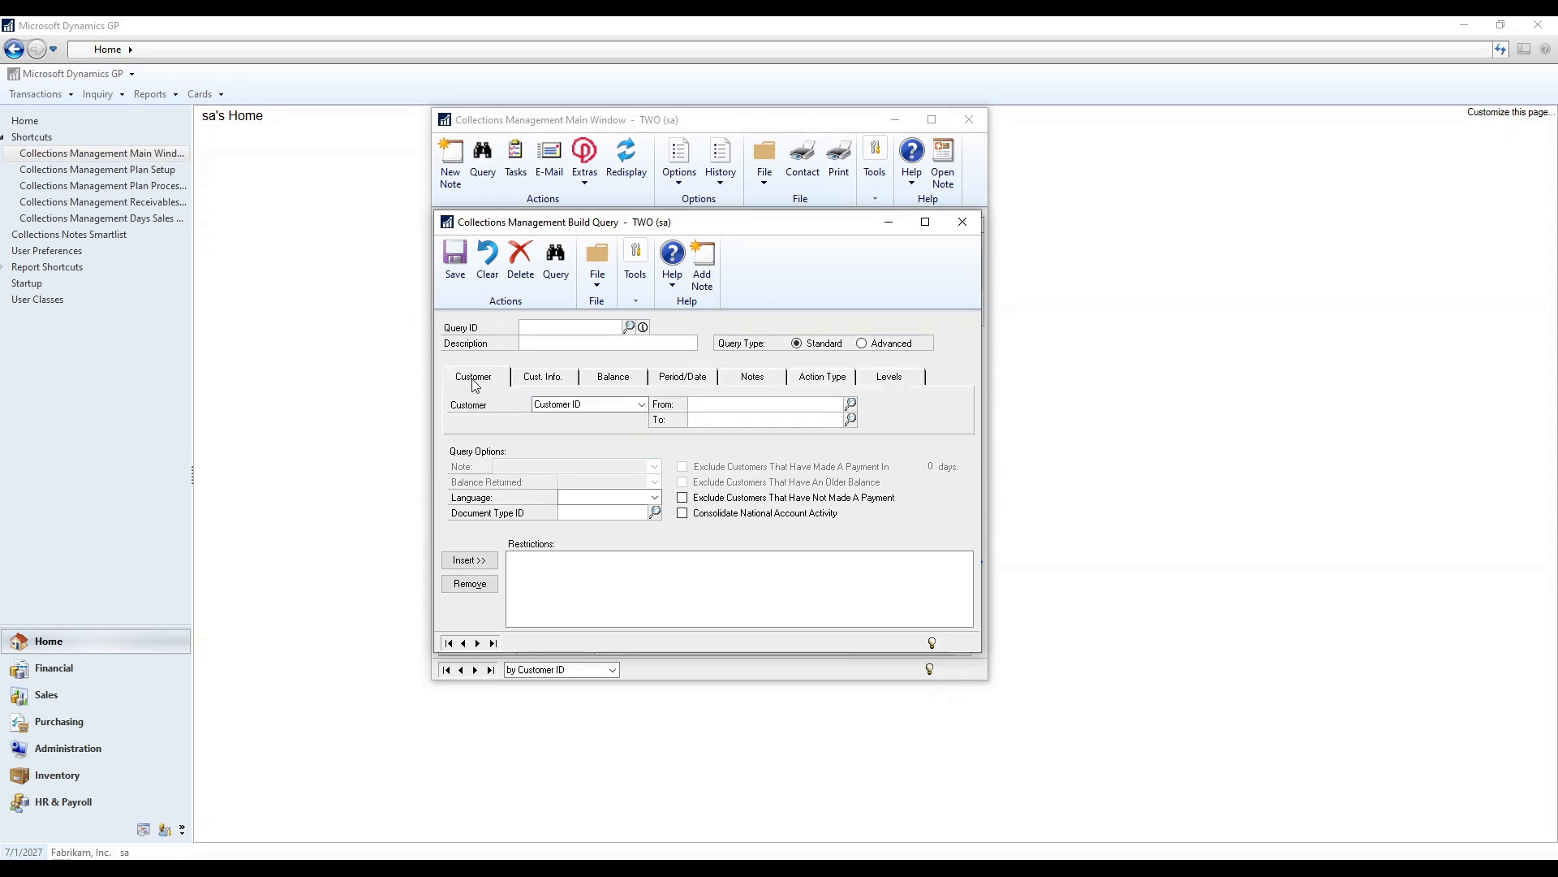
Load the saved query PTPGCL and run it, refreshing the current query.
{"action": "left_click", "coordinate": [630, 327]}
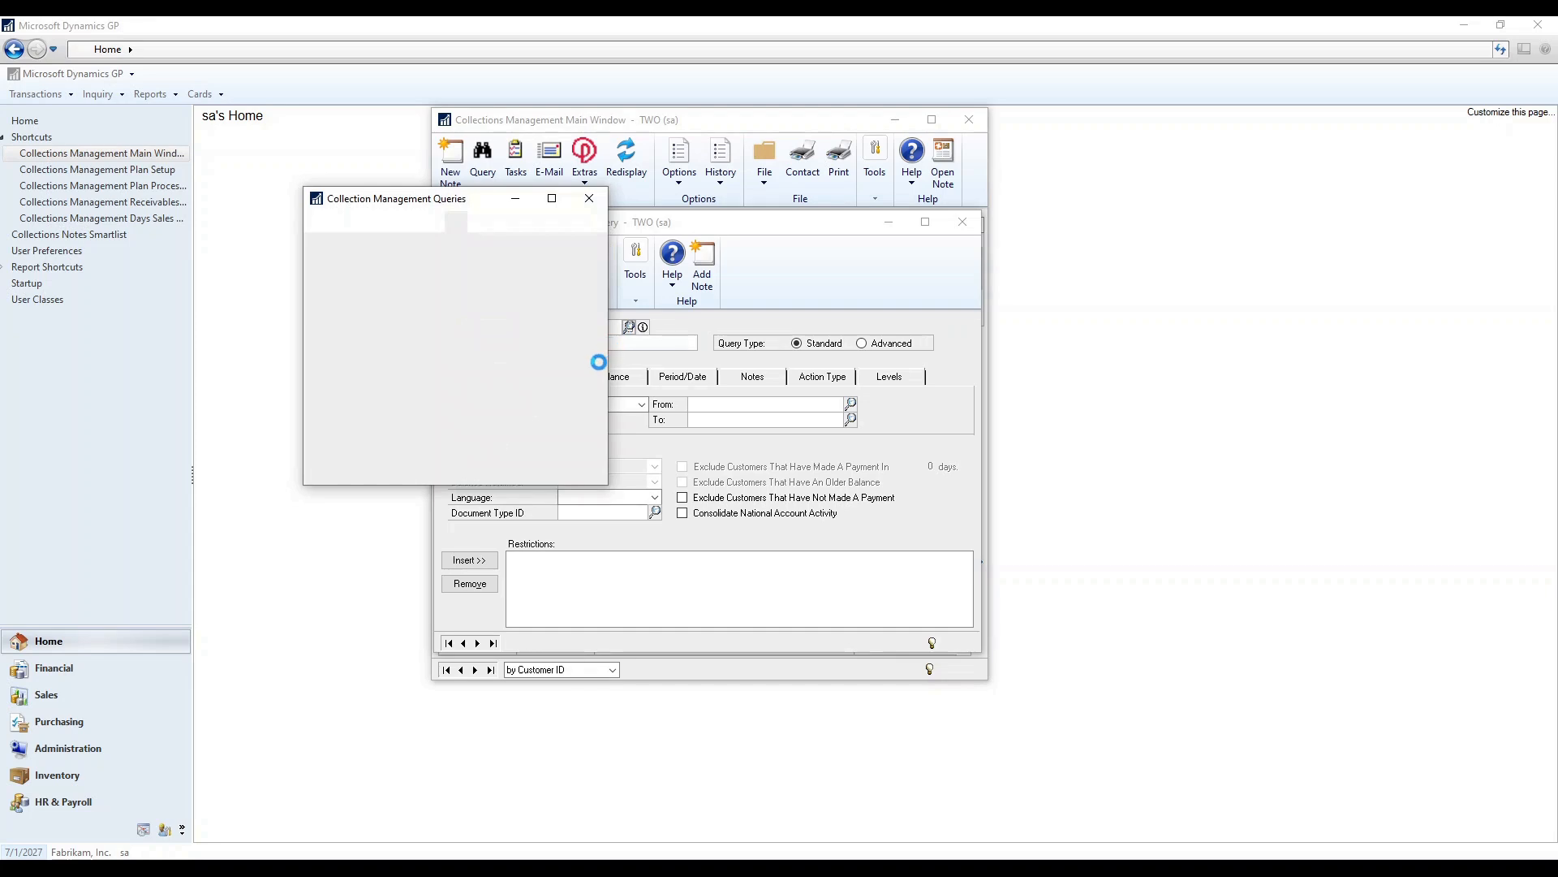
{"action": "left_click", "coordinate": [469, 415]}
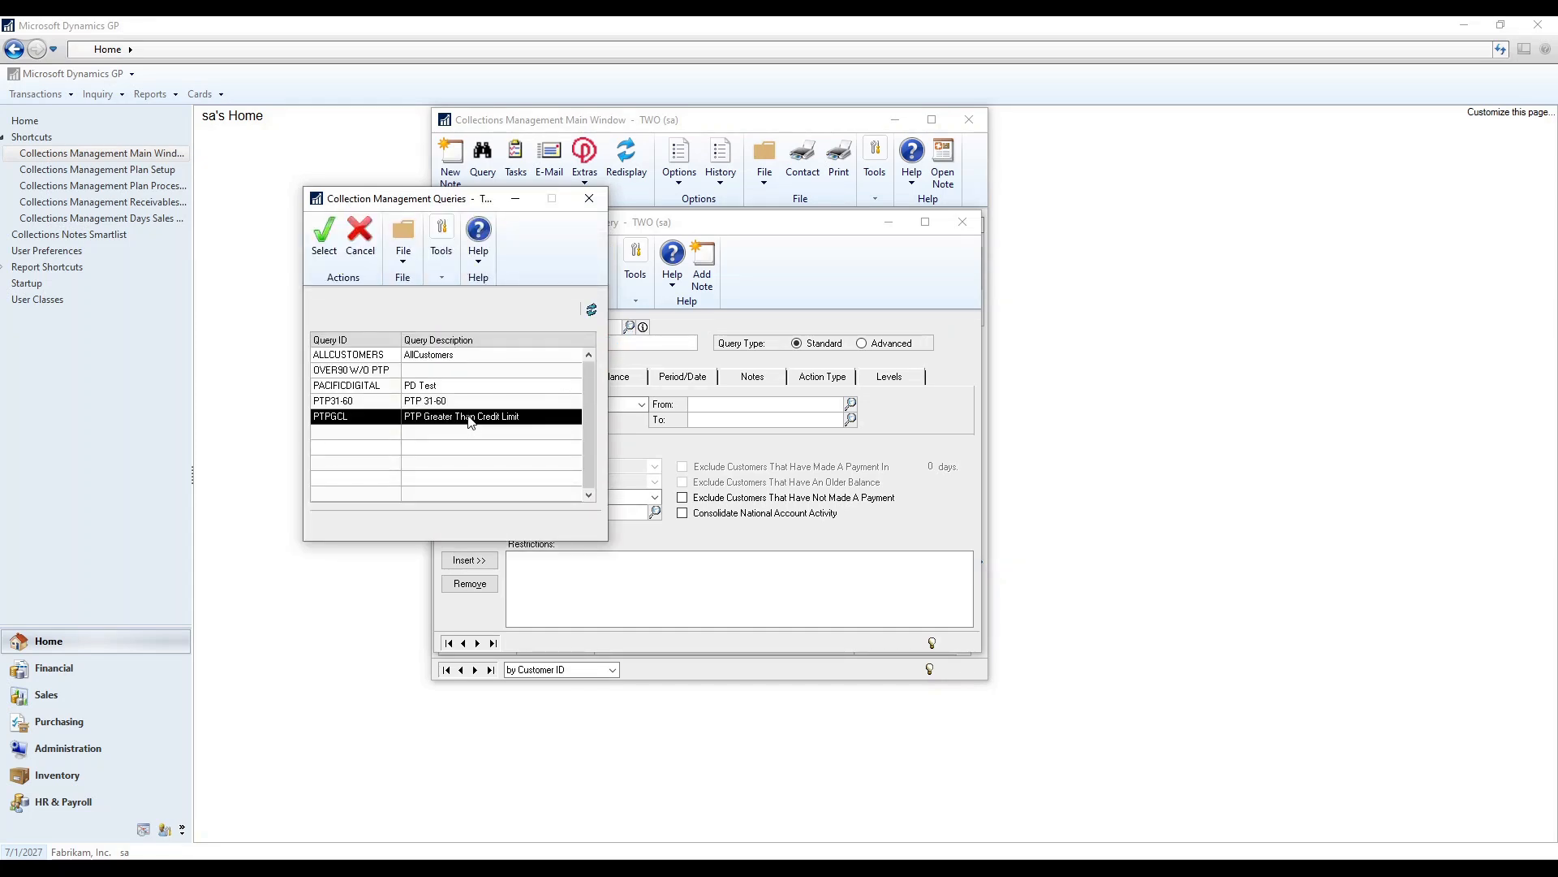
{"action": "left_click", "coordinate": [324, 240]}
{"action": "left_click", "coordinate": [772, 496]}
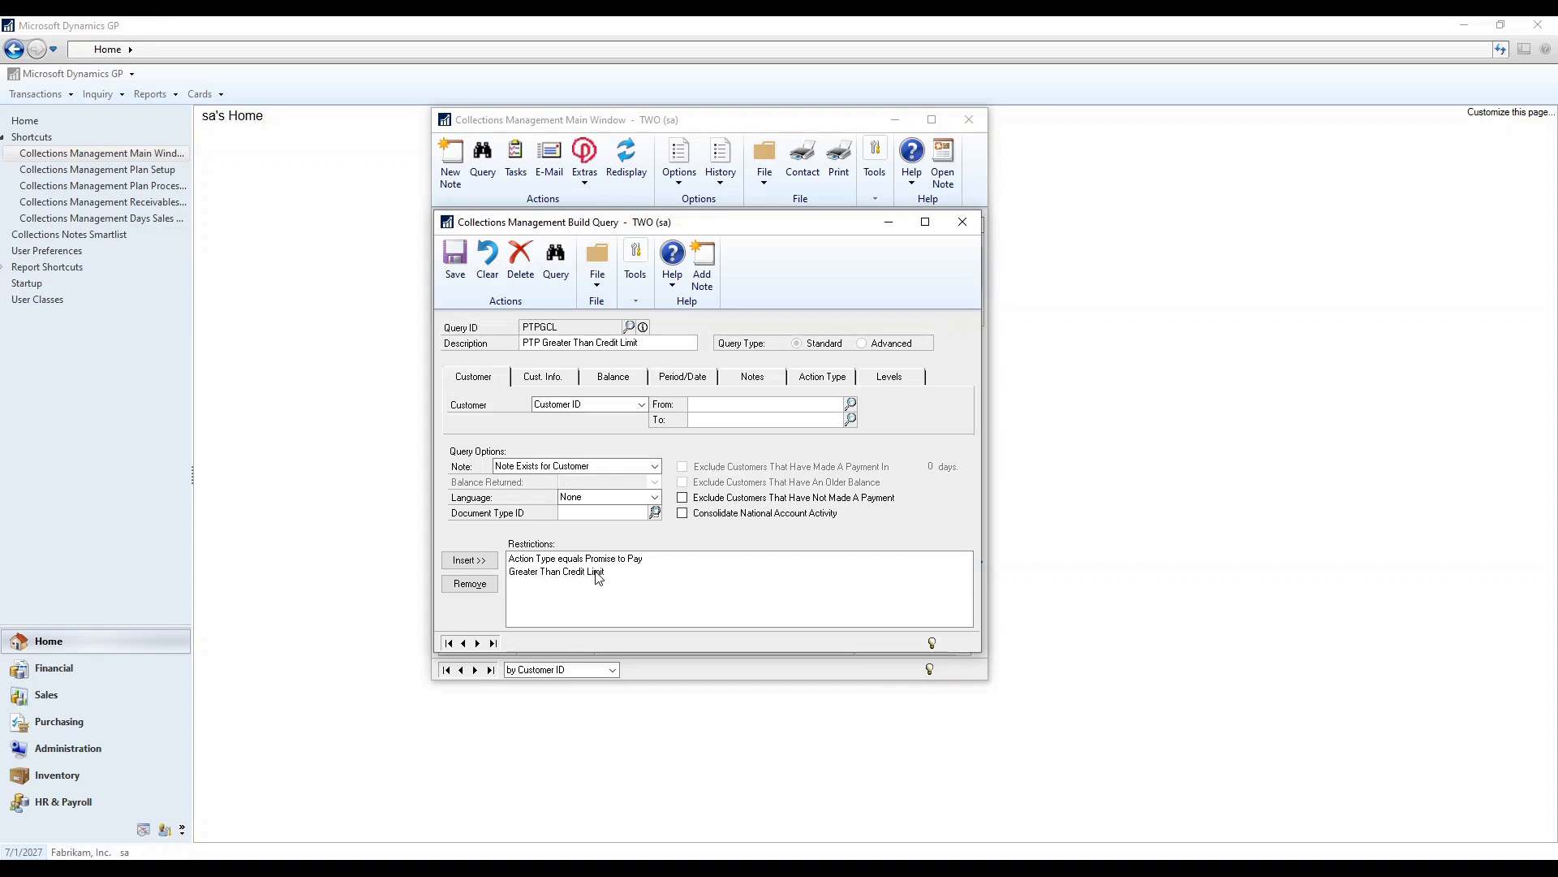
{"action": "left_click", "coordinate": [560, 279]}
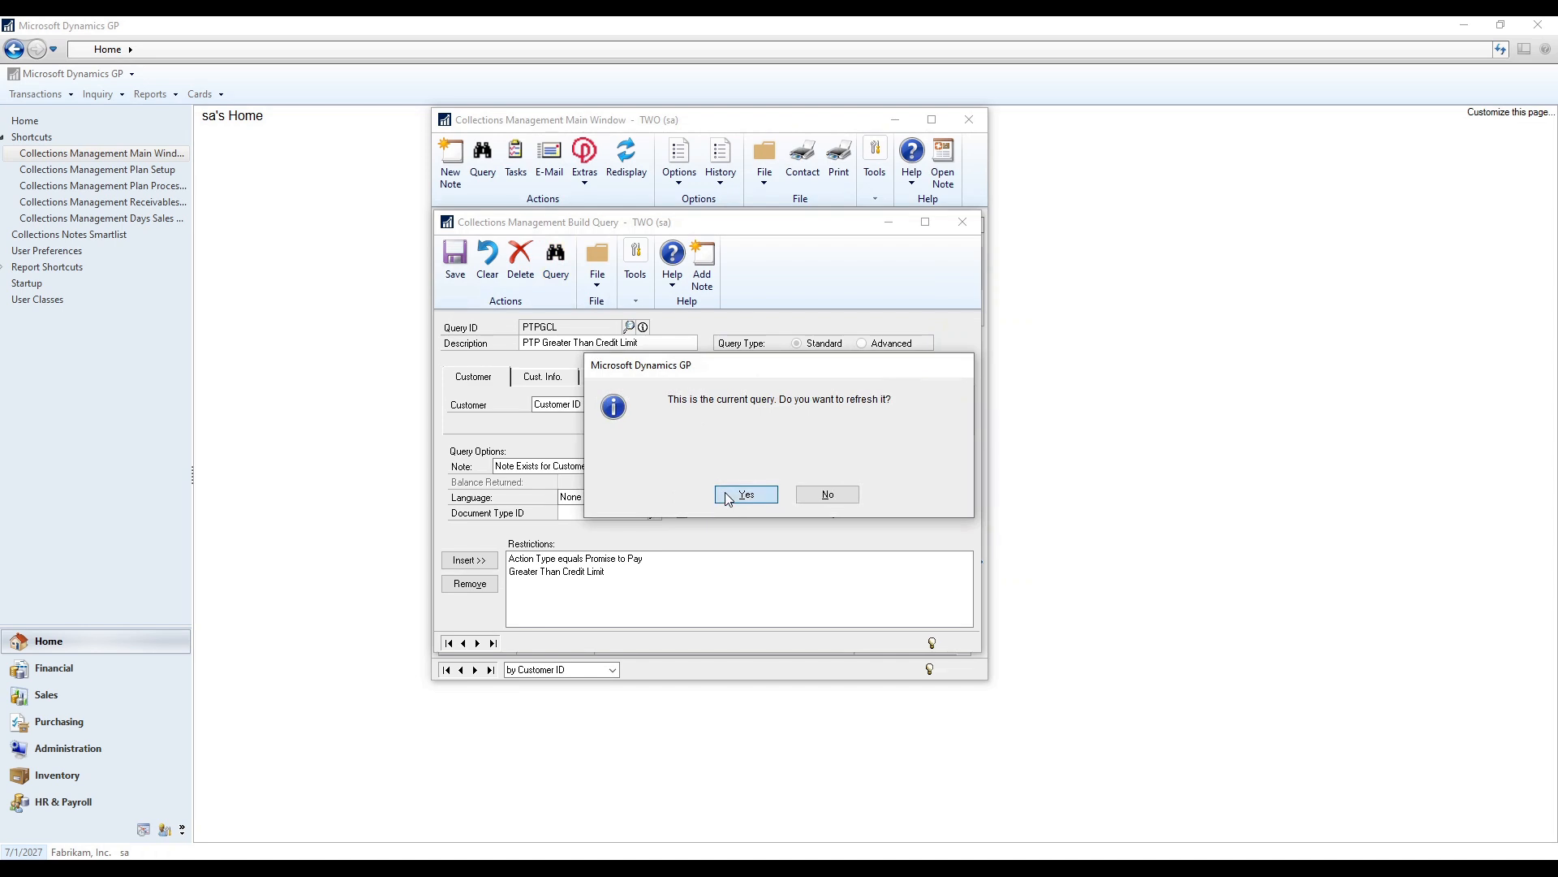
{"action": "left_click", "coordinate": [726, 496]}
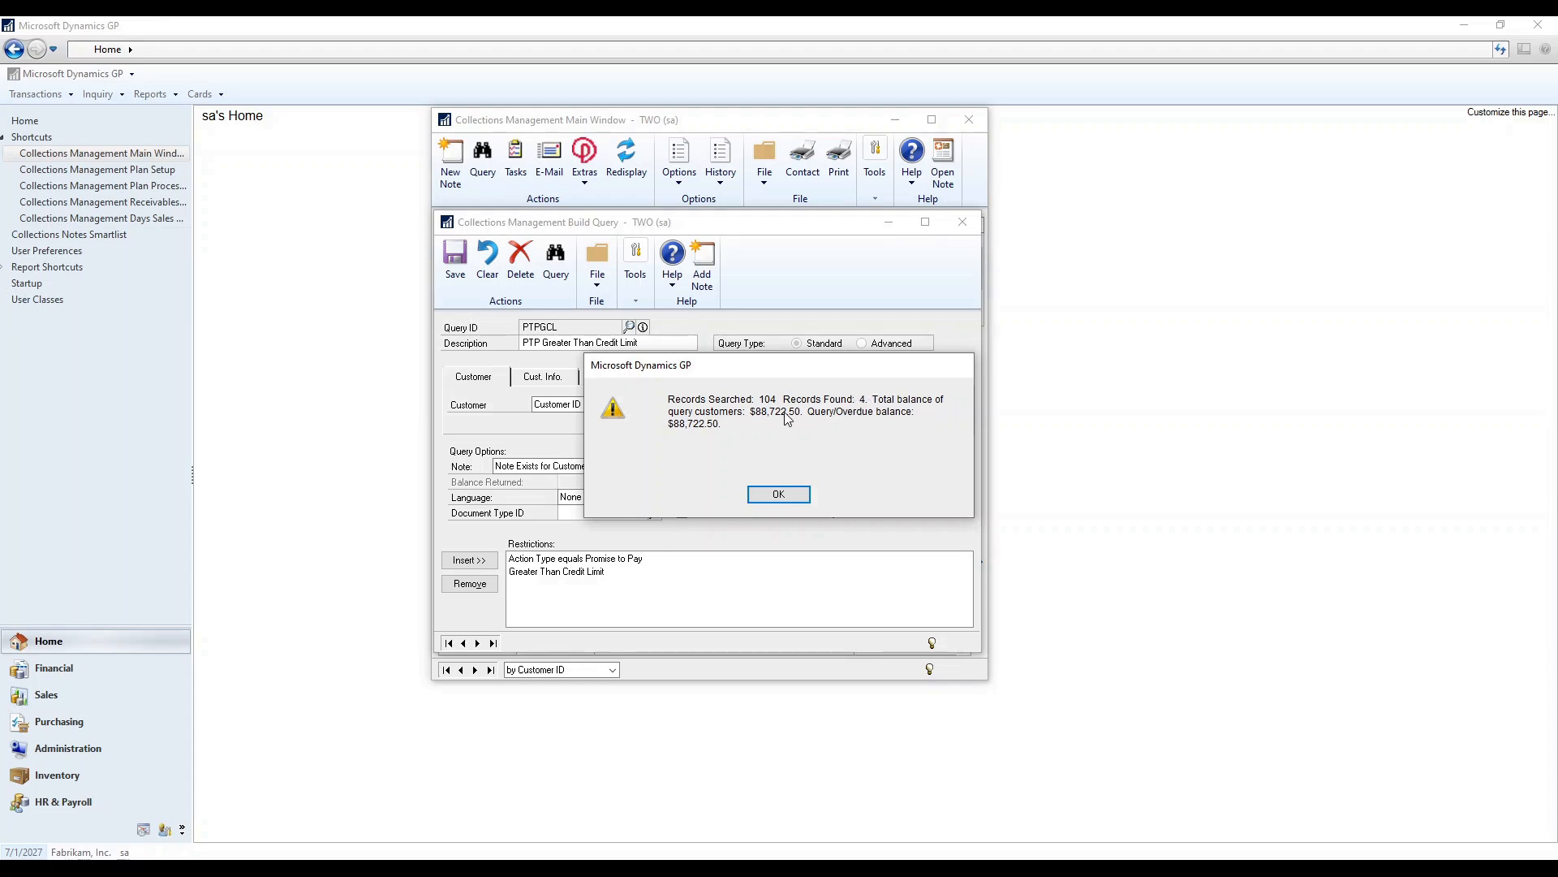
{"action": "left_click", "coordinate": [781, 494]}
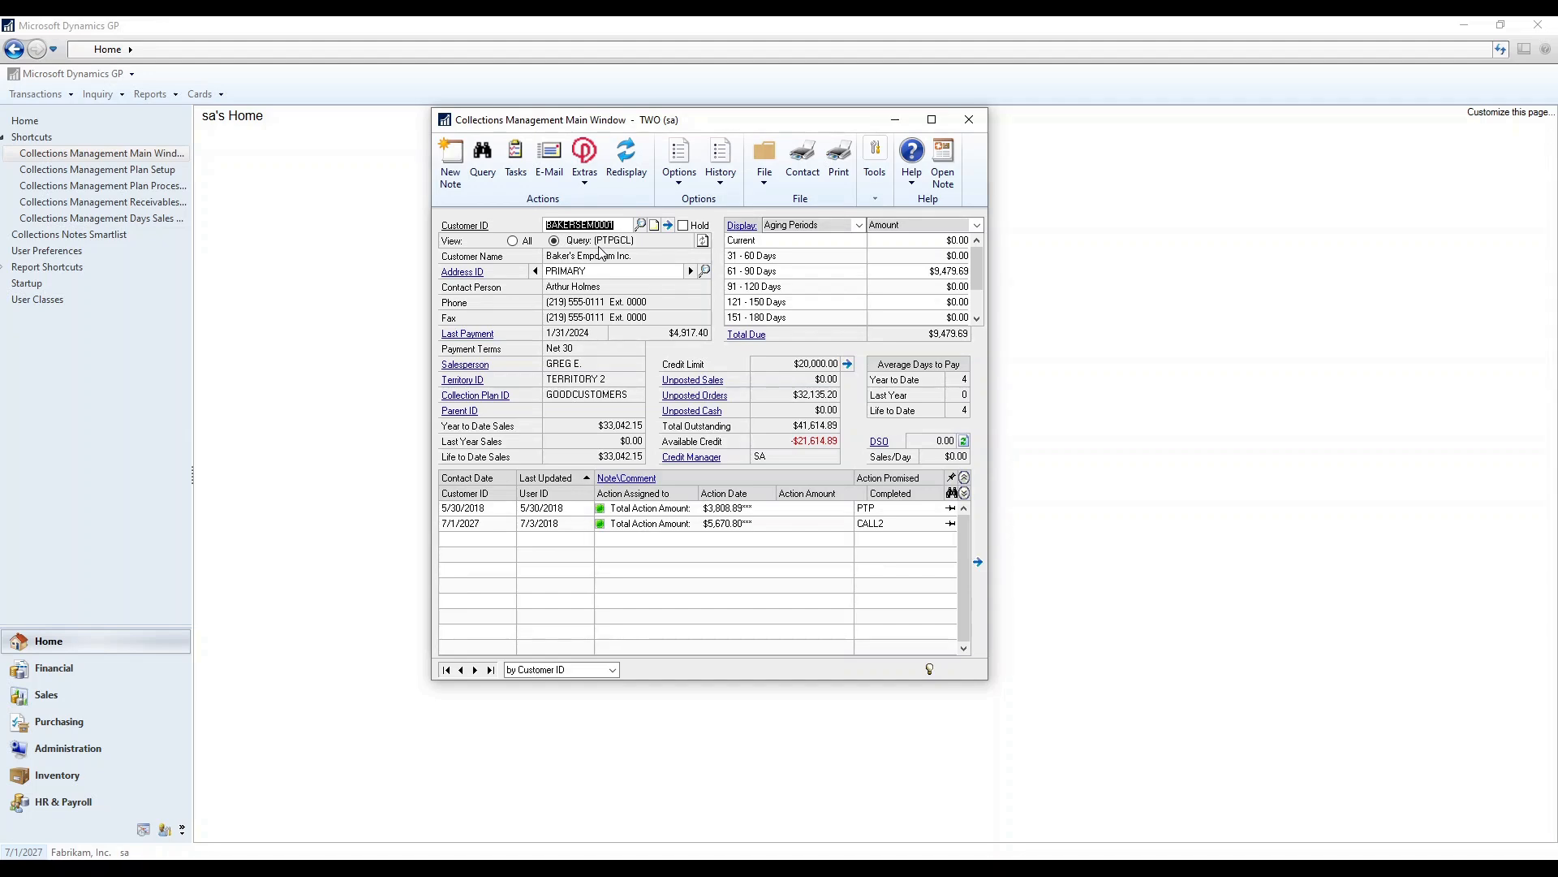
Review the customers and balances in the PTPGCL query results through the customer lookup, and close the results.
{"action": "left_click", "coordinate": [640, 225]}
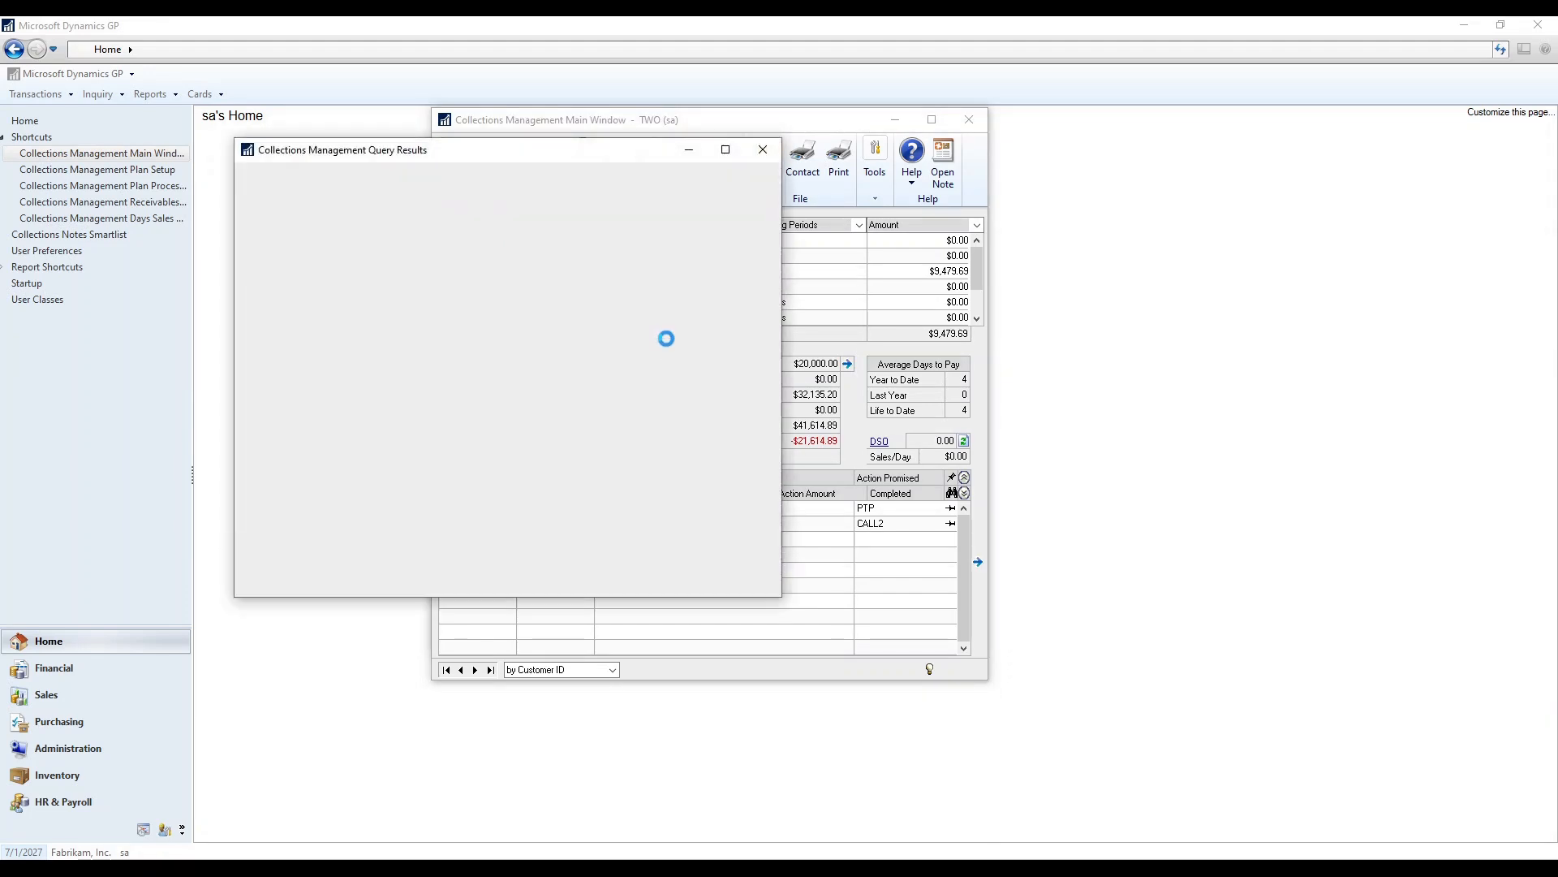
{"action": "left_click", "coordinate": [766, 323]}
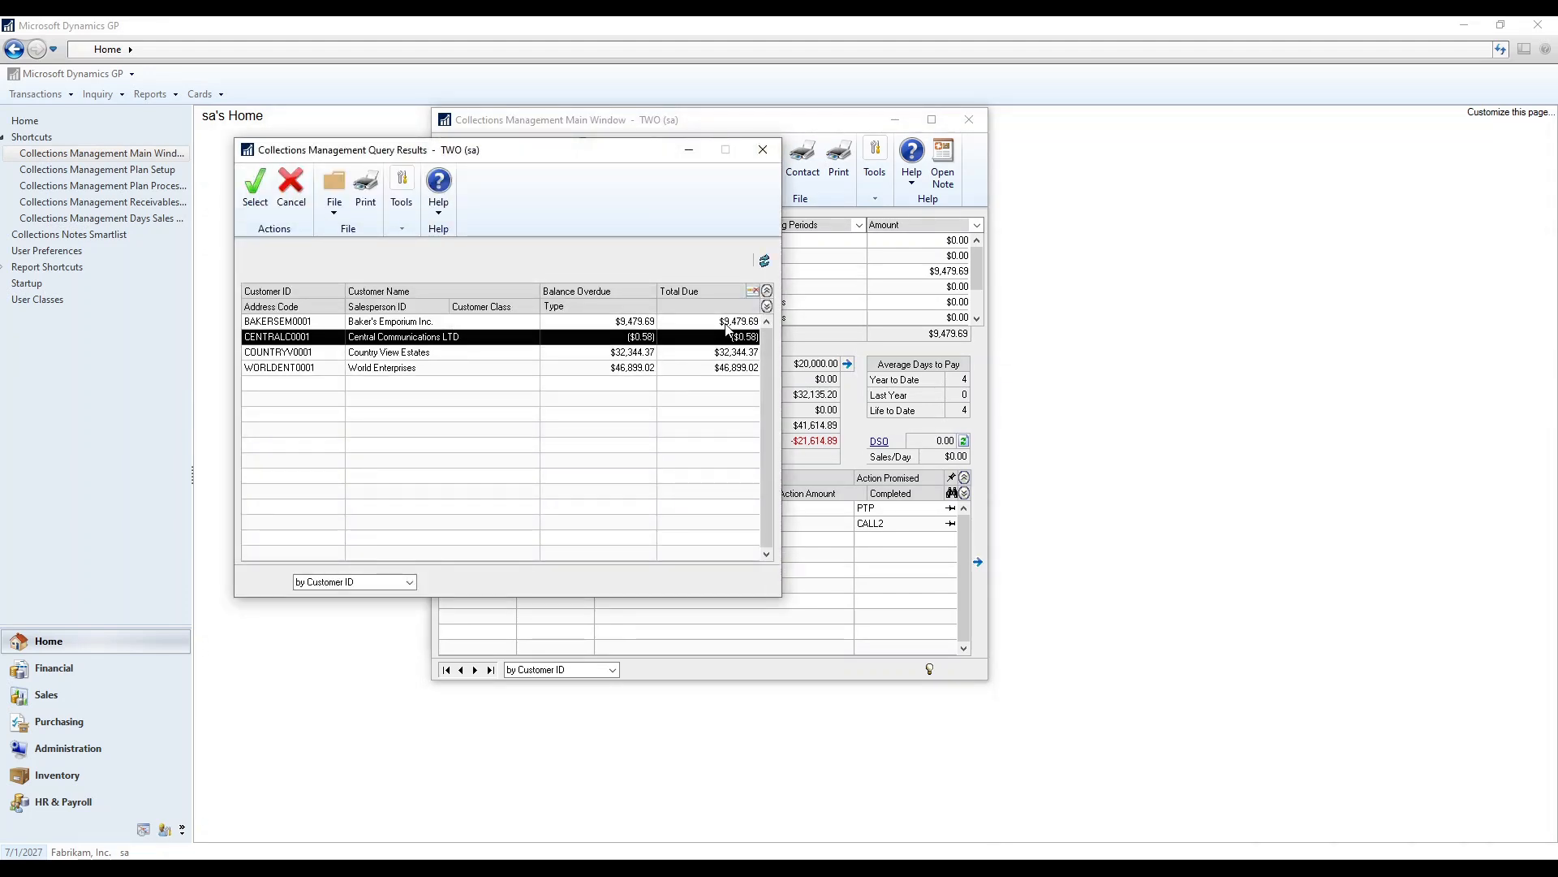
{"action": "left_click", "coordinate": [472, 322]}
{"action": "left_click", "coordinate": [472, 337]}
{"action": "left_click", "coordinate": [472, 354]}
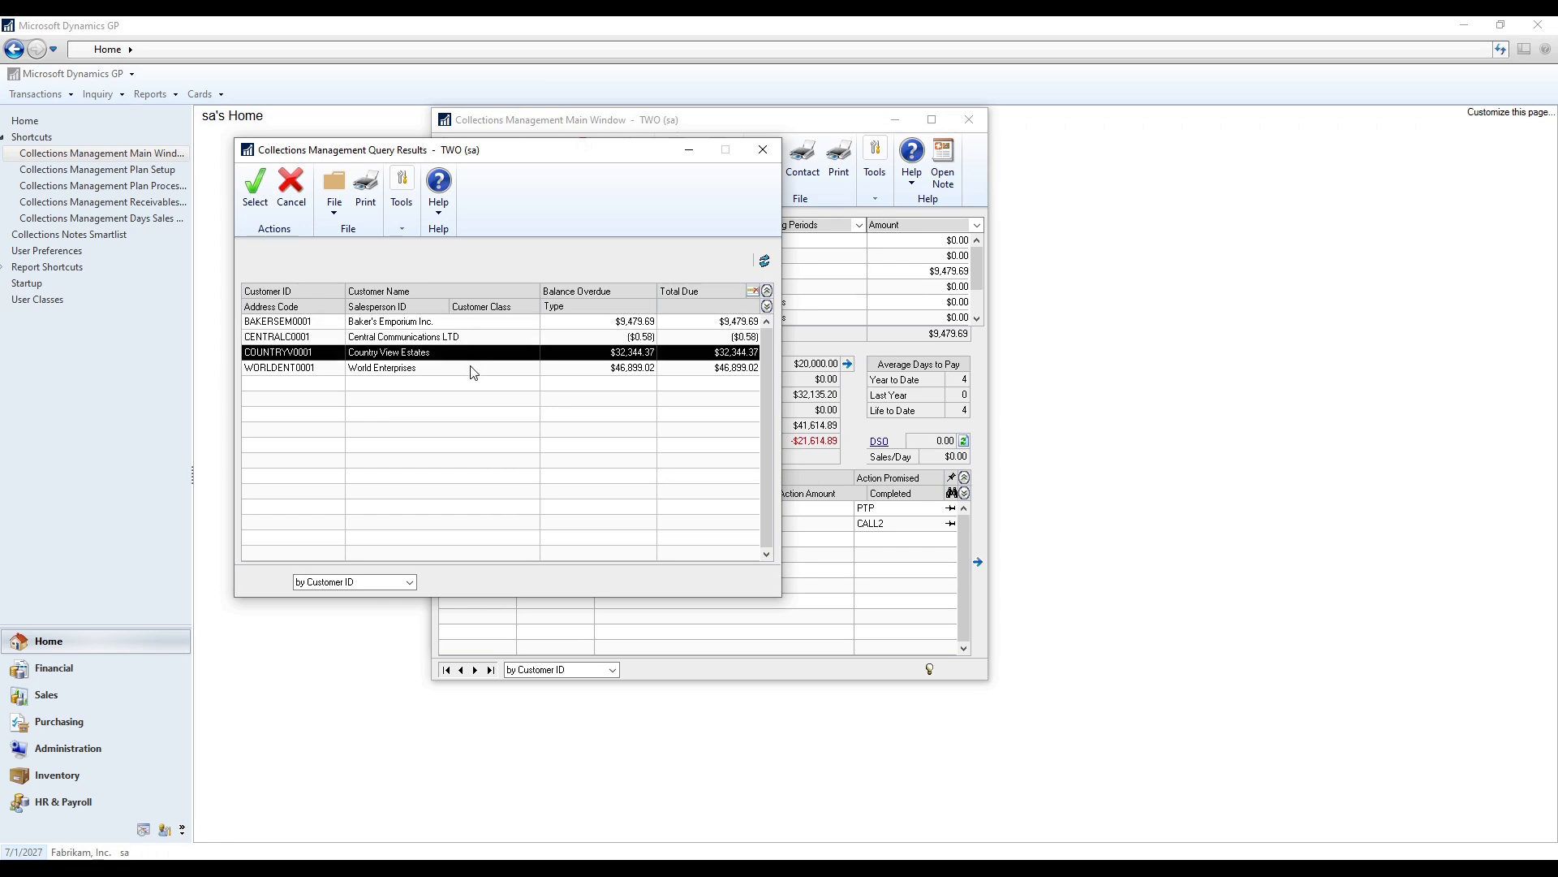
{"action": "left_click", "coordinate": [486, 370]}
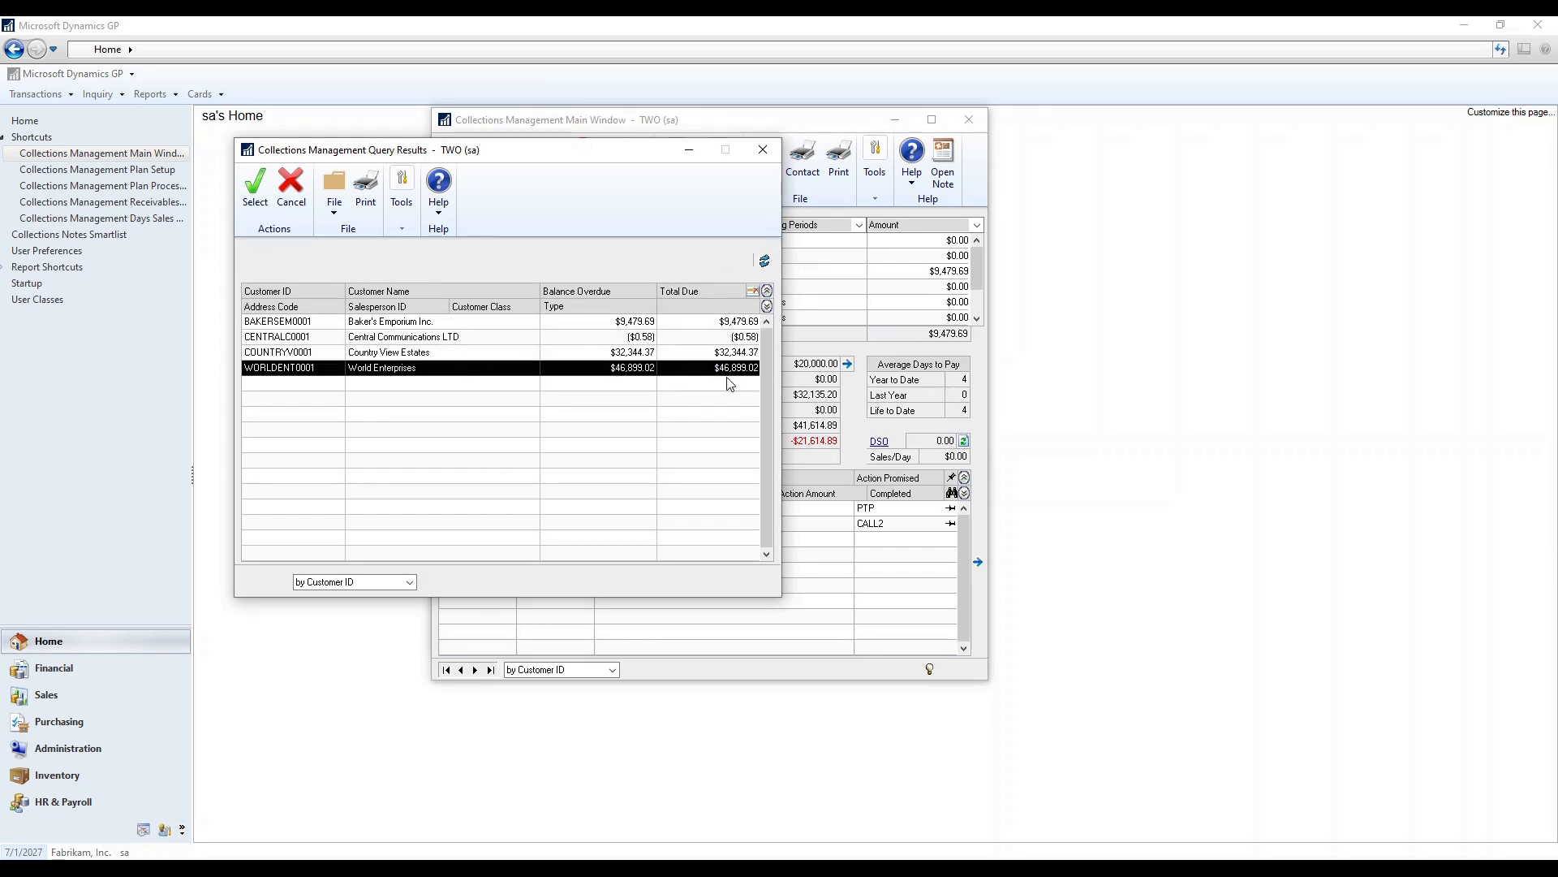
{"action": "left_click", "coordinate": [763, 149]}
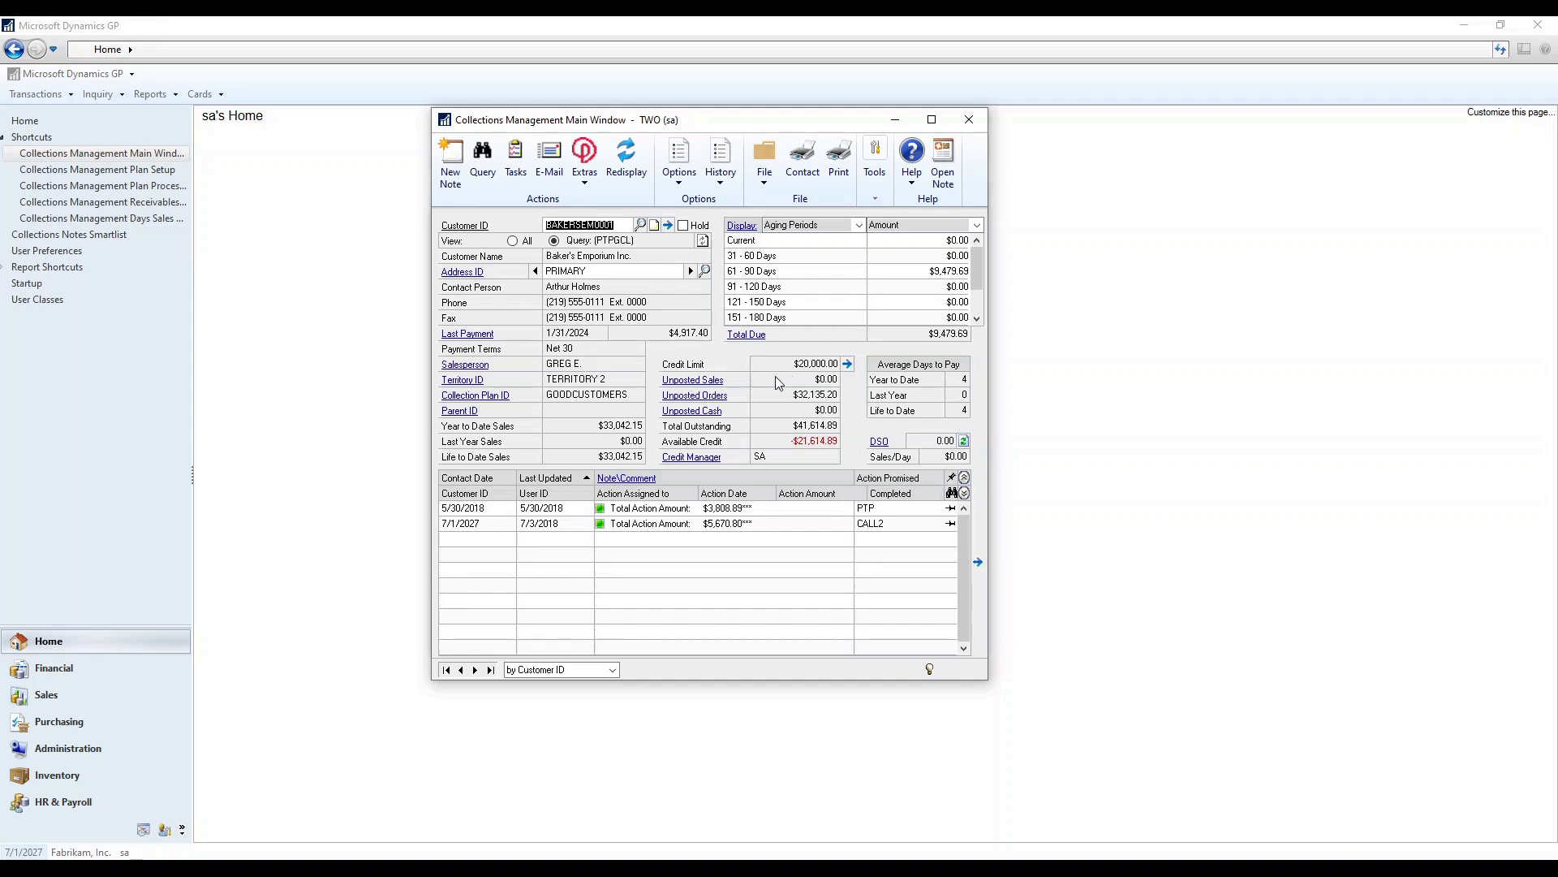
Open Query Letters from the Sales transactions and check which customers the current query includes.
{"action": "left_click", "coordinate": [62, 690]}
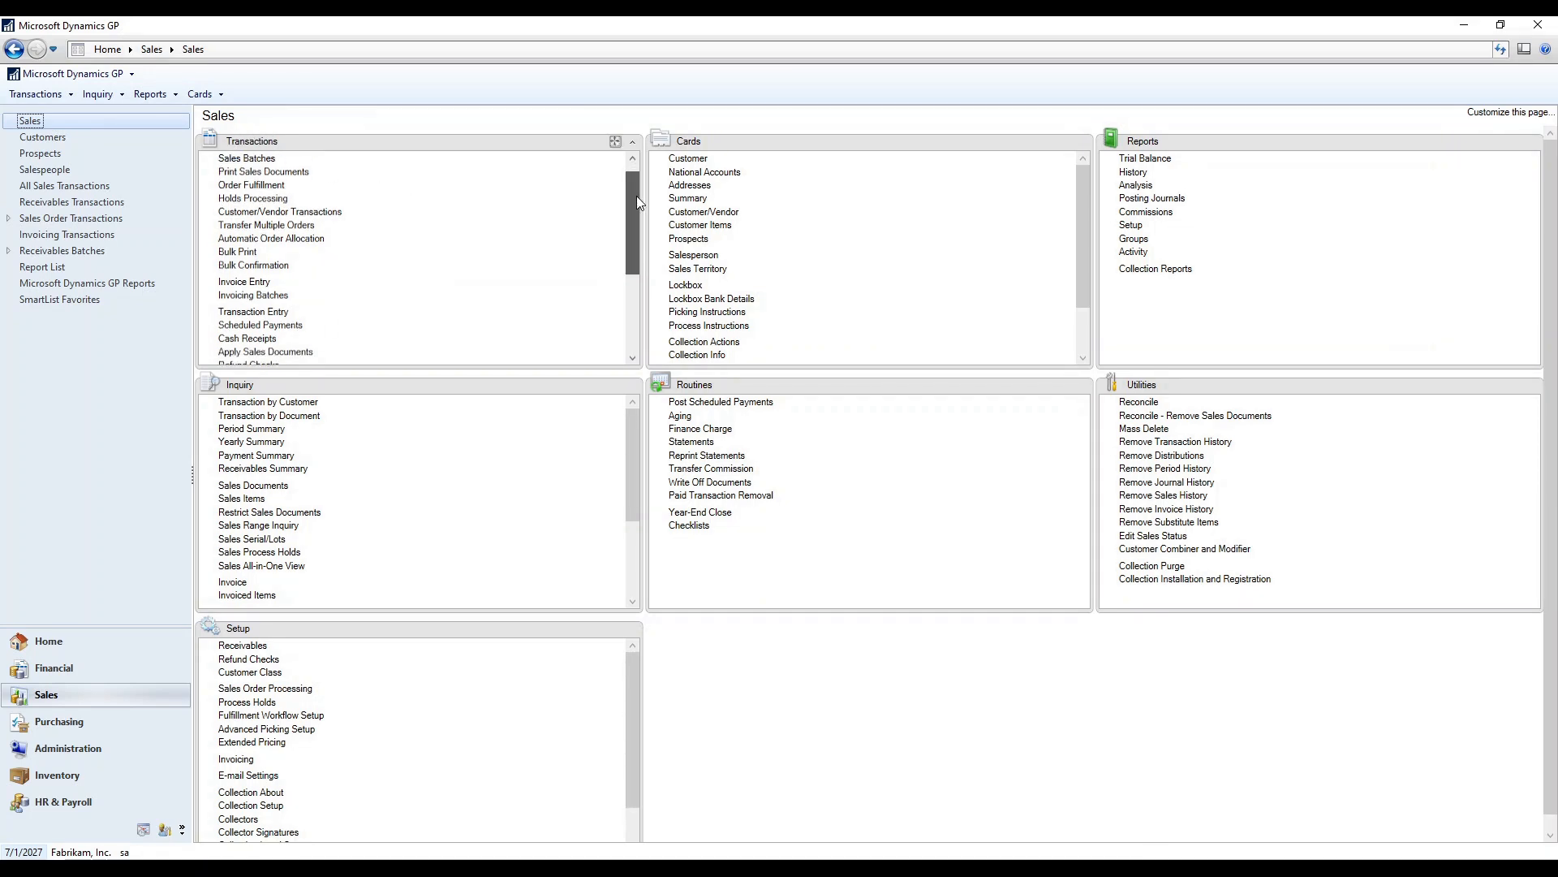
{"action": "left_click_drag", "start_coordinate": [636, 196], "coordinate": [626, 300]}
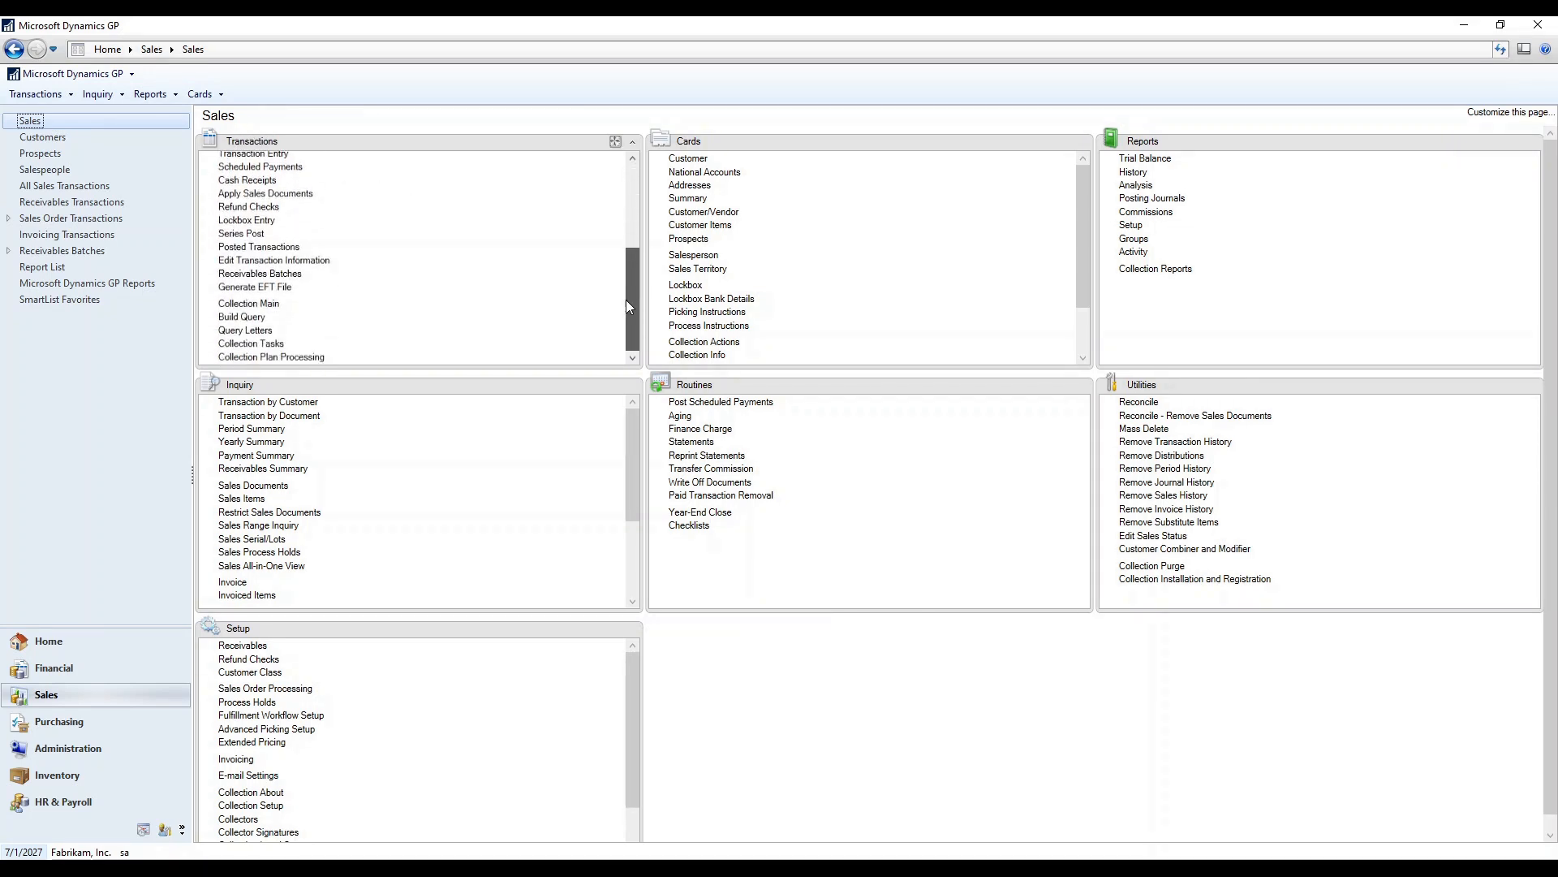
{"action": "left_click", "coordinate": [248, 332]}
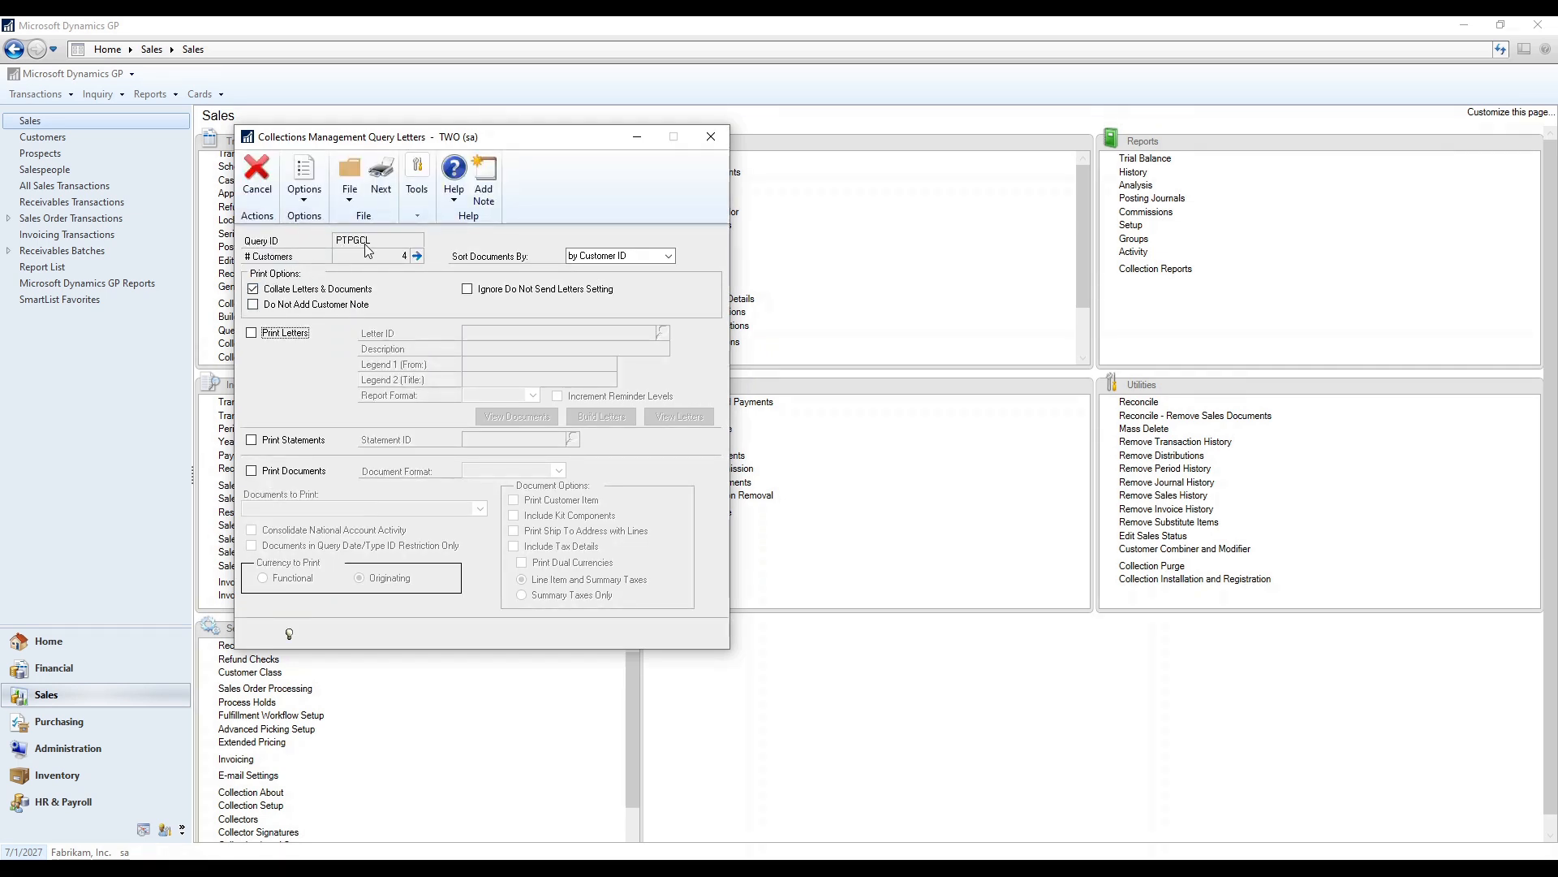
{"action": "left_click", "coordinate": [416, 256]}
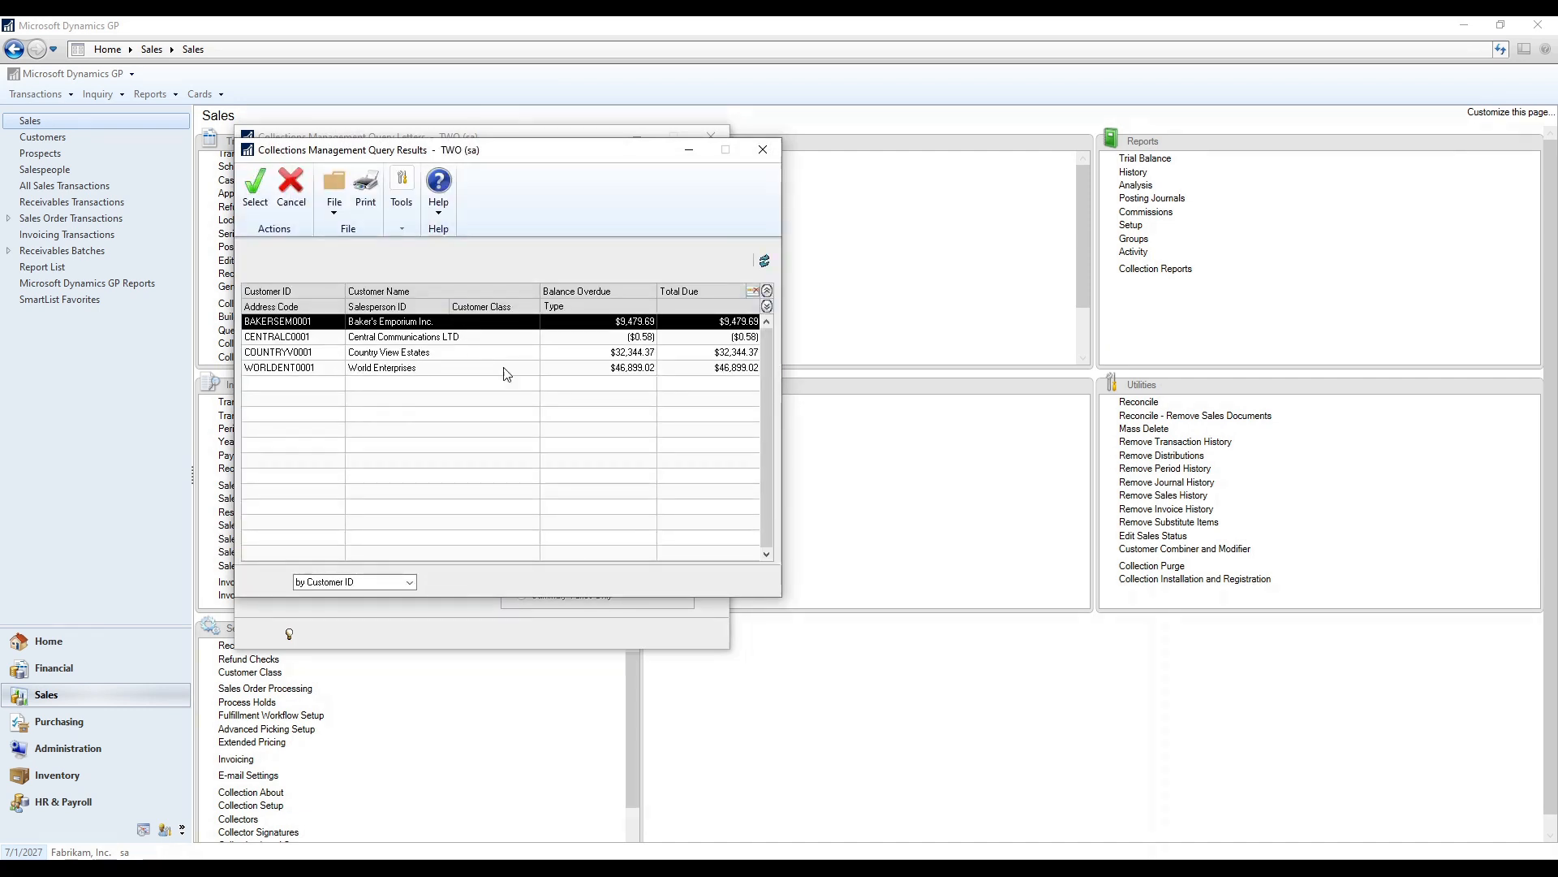
{"action": "left_click", "coordinate": [761, 151]}
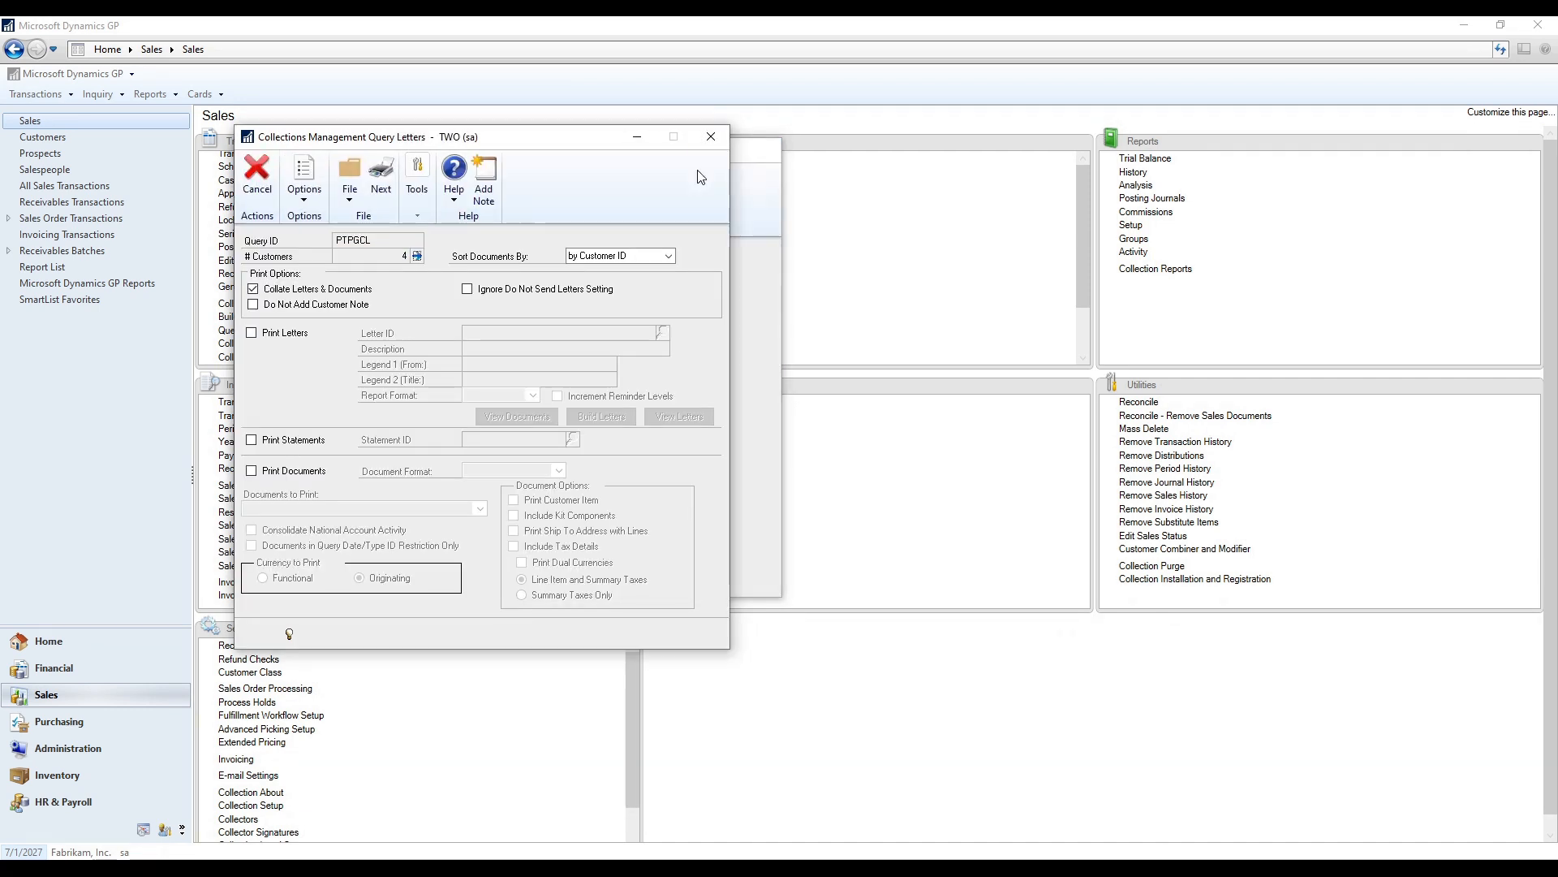
Enable printing of letters, statements and documents, look through the Documents to Print choices, and clear Print Letters.
{"action": "left_click", "coordinate": [285, 334]}
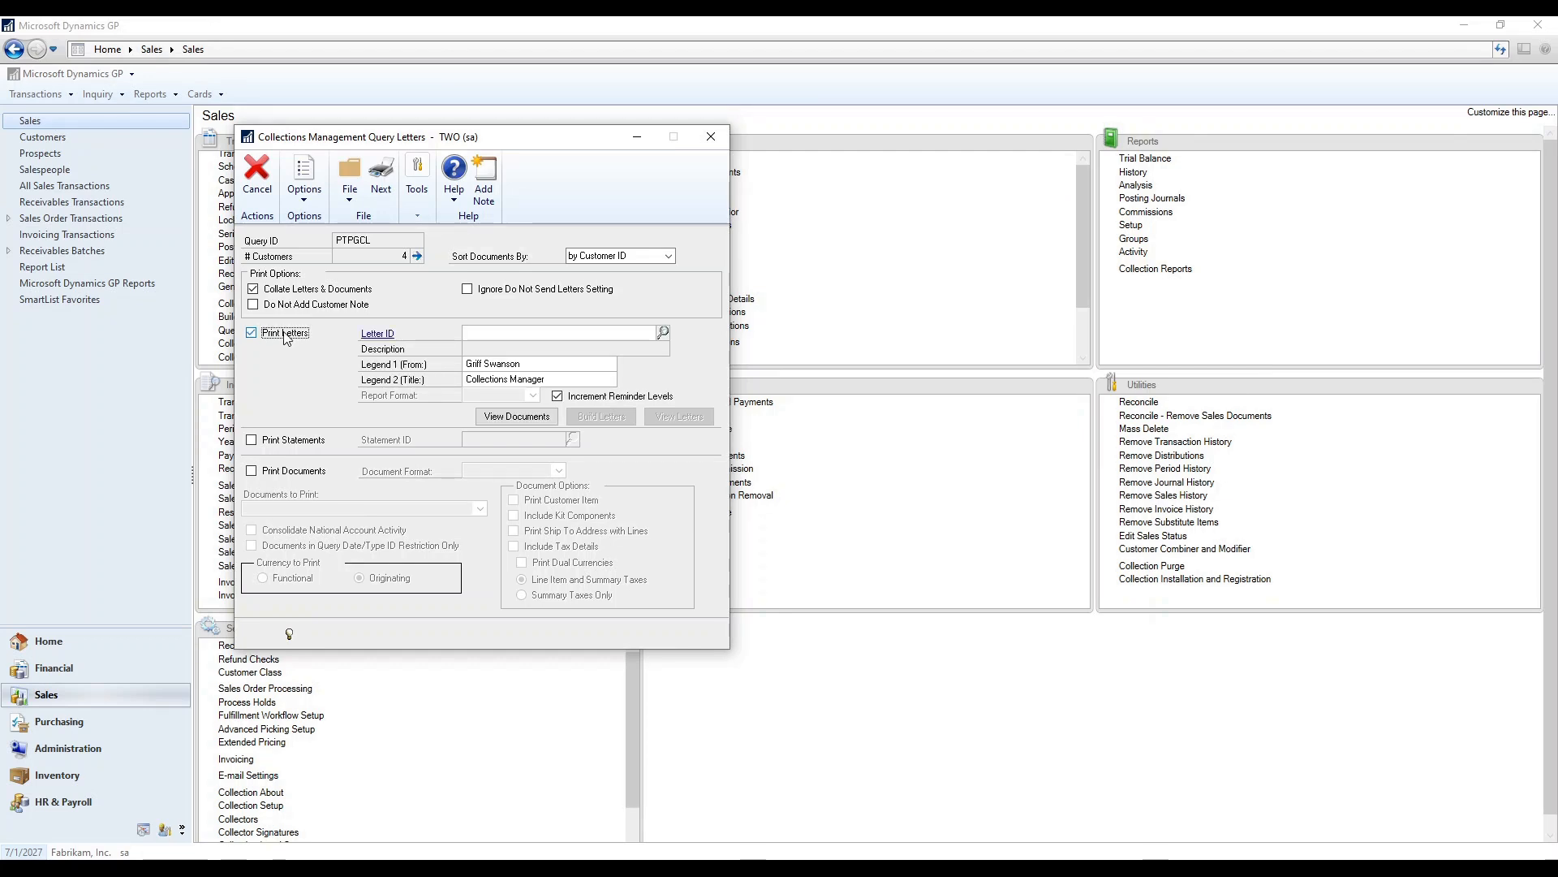
{"action": "left_click", "coordinate": [293, 441]}
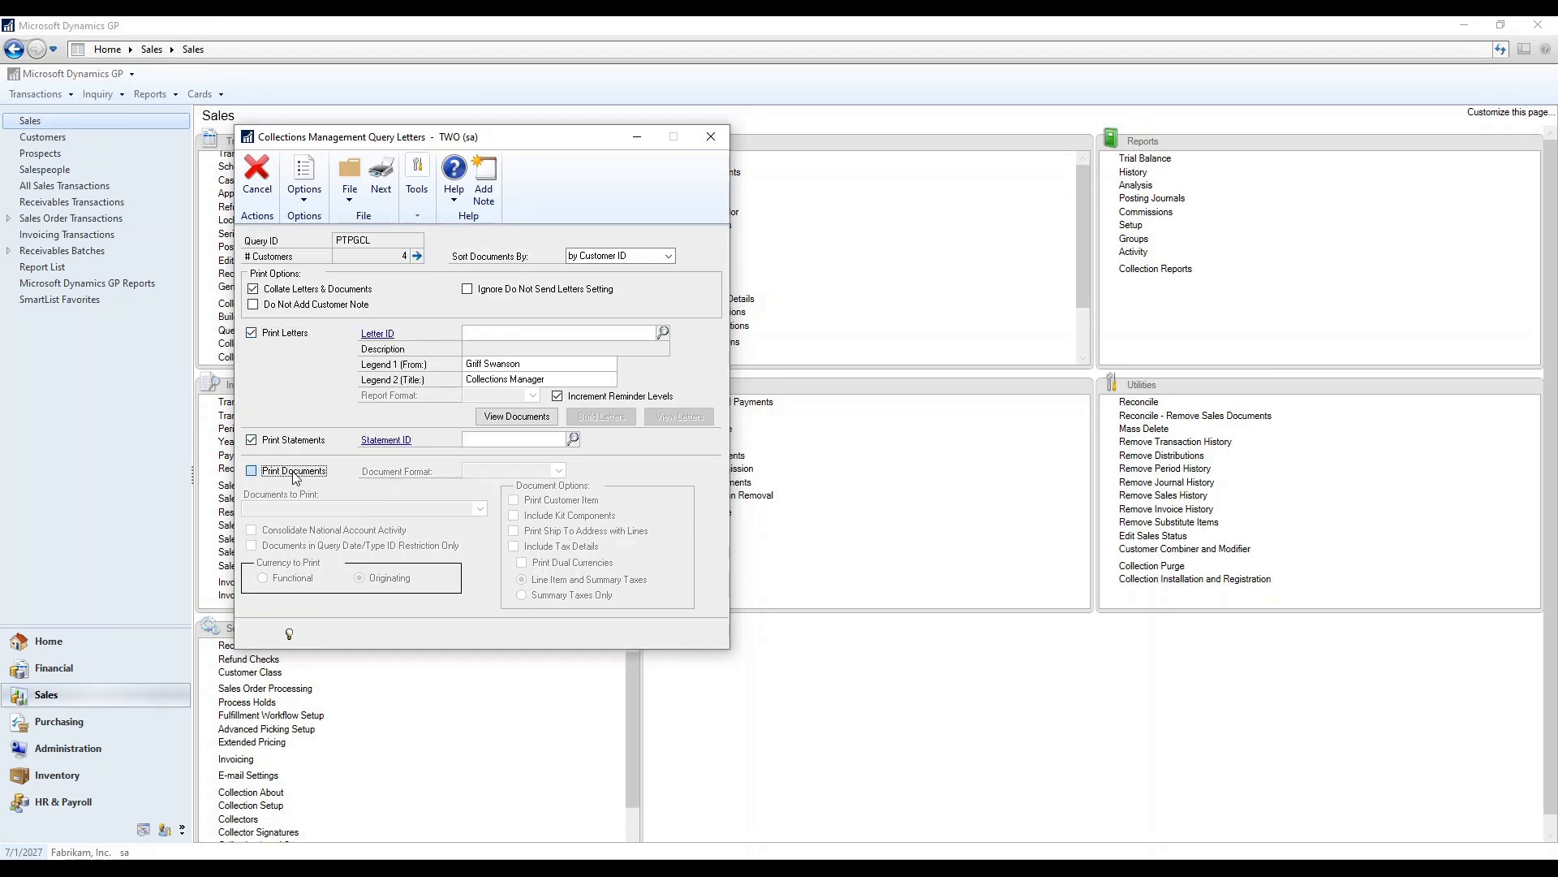
{"action": "left_click", "coordinate": [292, 471]}
{"action": "left_click", "coordinate": [479, 509]}
{"action": "scroll", "coordinate": [461, 589], "scroll_direction": "down", "scroll_amount": 1}
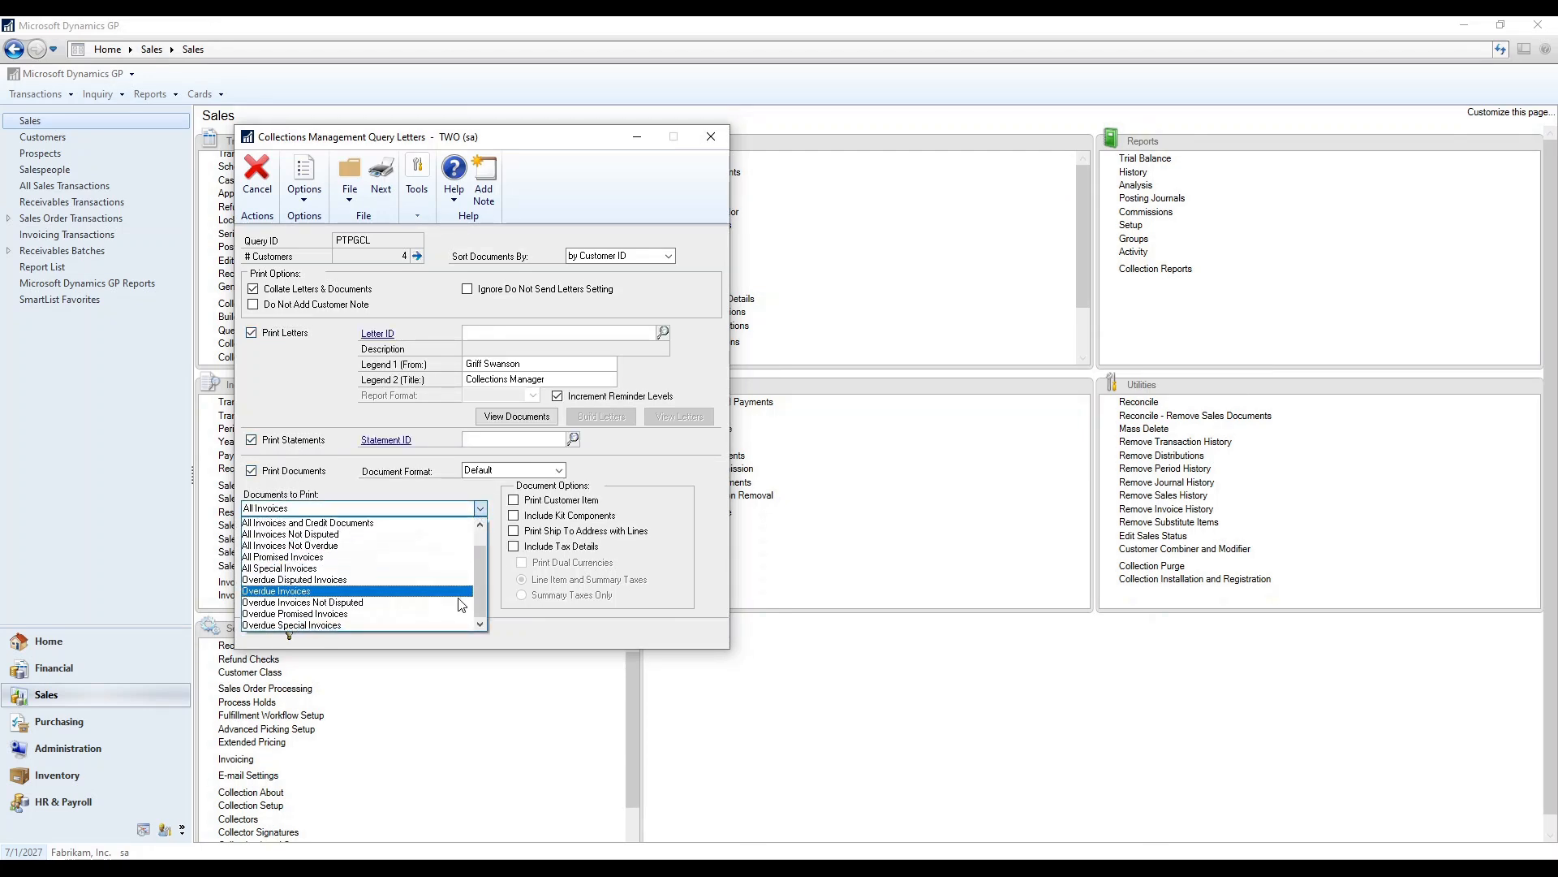
{"action": "scroll", "coordinate": [459, 598], "scroll_direction": "up", "scroll_amount": 2}
{"action": "left_click", "coordinate": [275, 331]}
{"action": "left_click", "coordinate": [276, 331]}
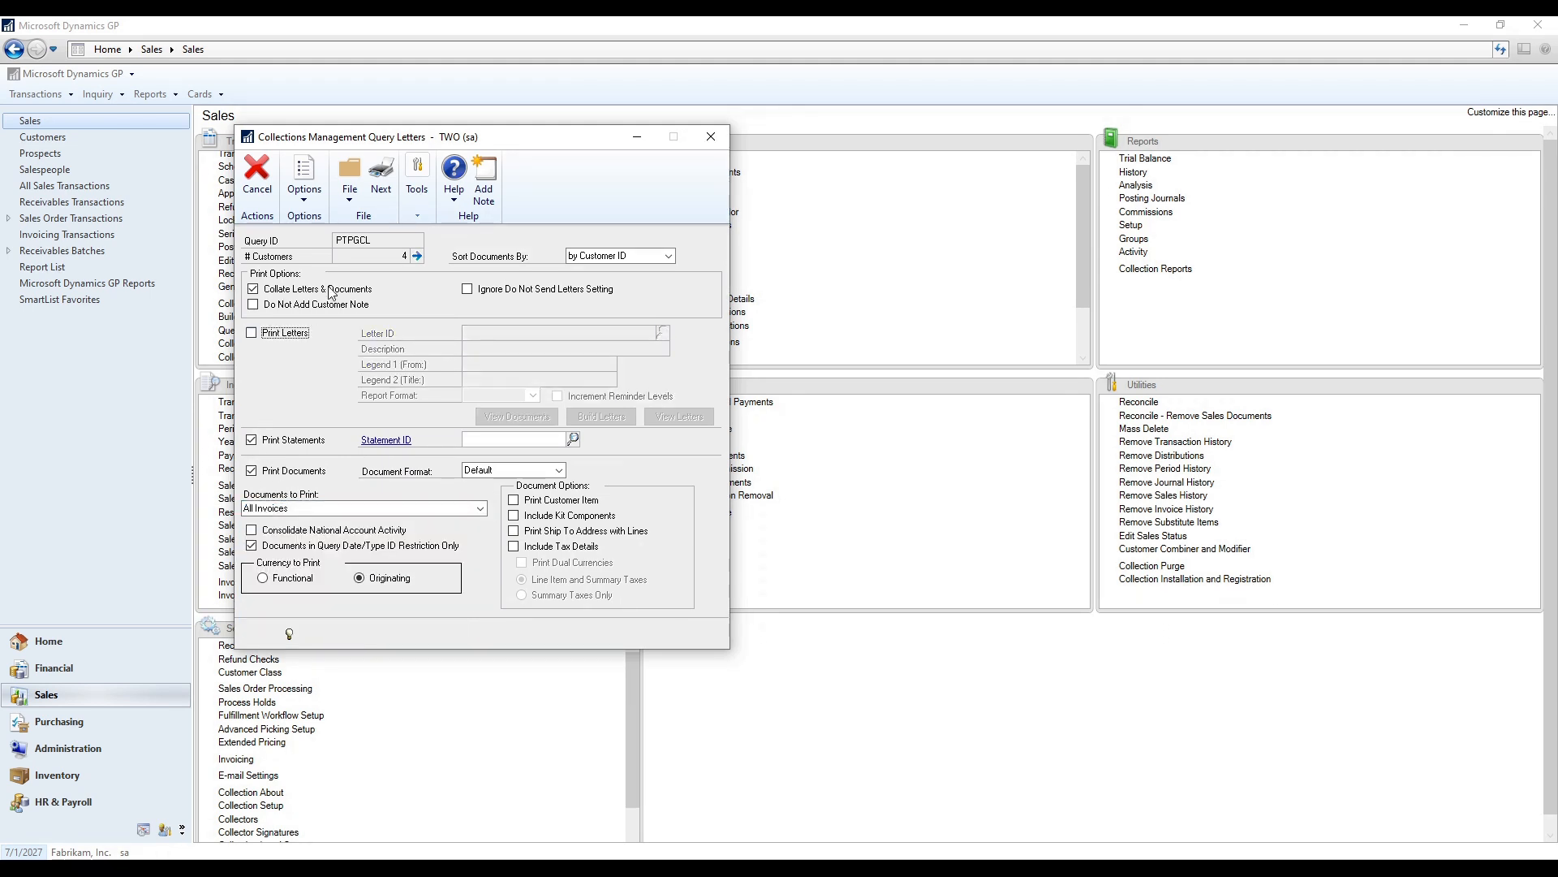
Look at the printer, action, fax and e-mail options for the query letters, and close the Query Actions window.
{"action": "left_click", "coordinate": [380, 180]}
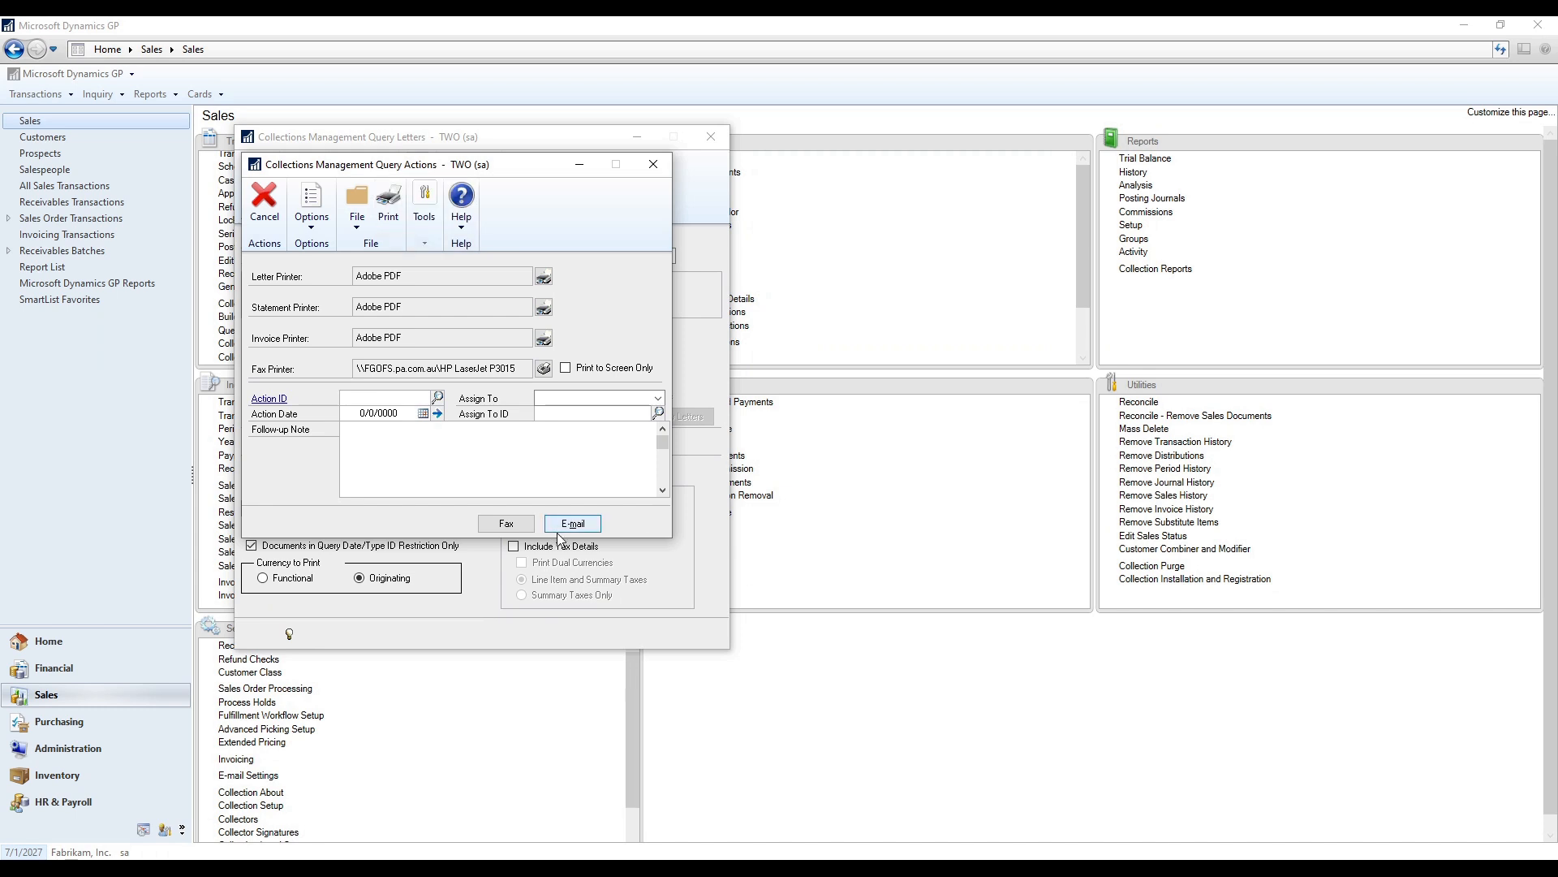
{"action": "left_click", "coordinate": [653, 166]}
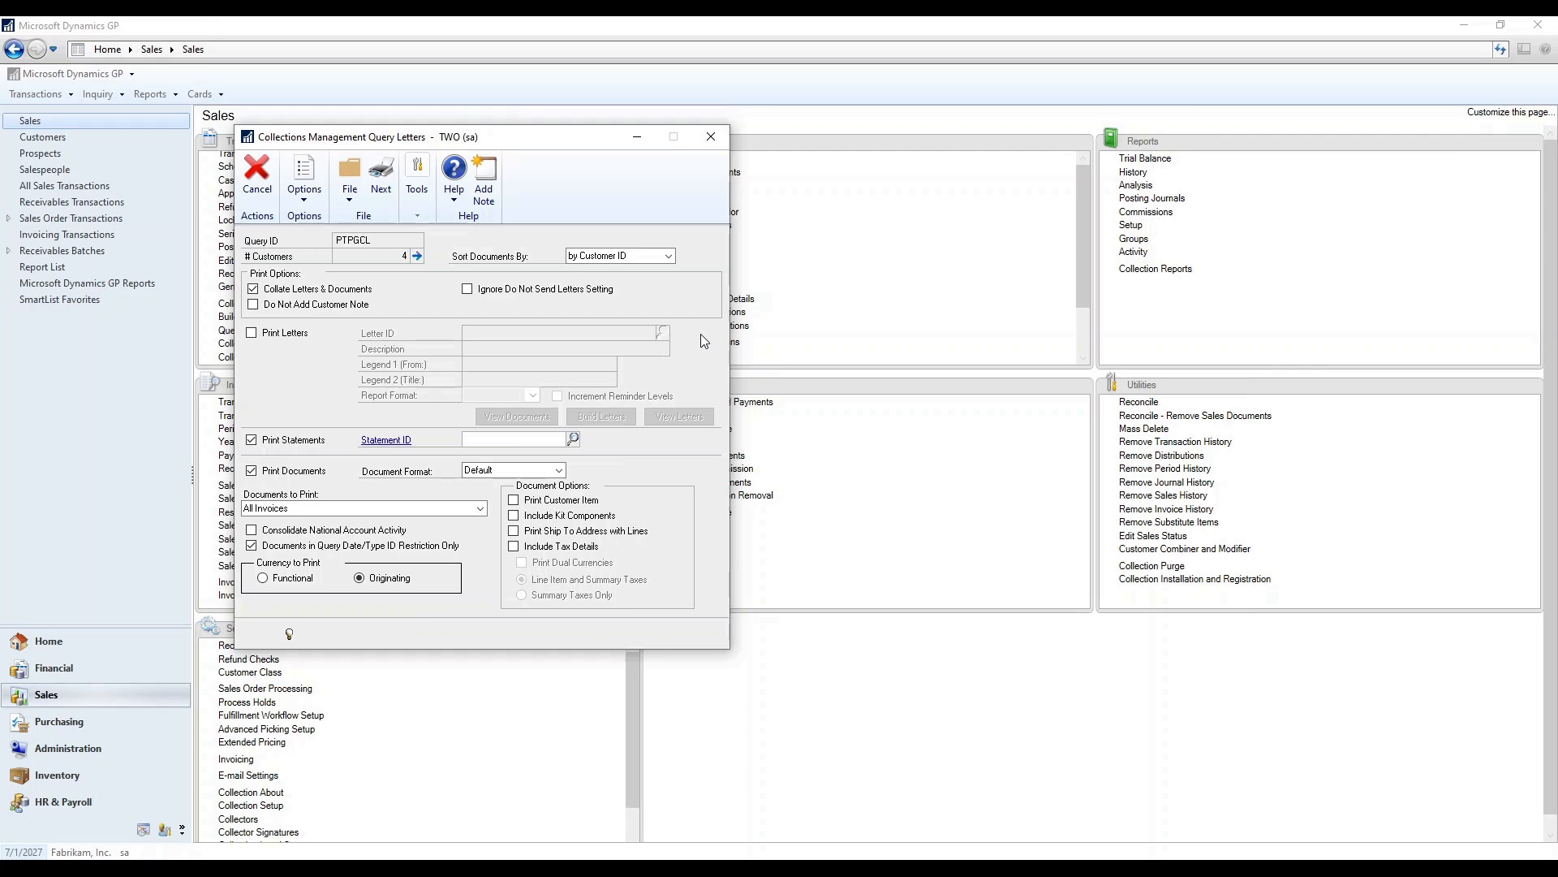
Enable Print Letters, choose the FinalLetter letter, and build the letters for the customers in query PTPGCL.
{"action": "left_click", "coordinate": [280, 339]}
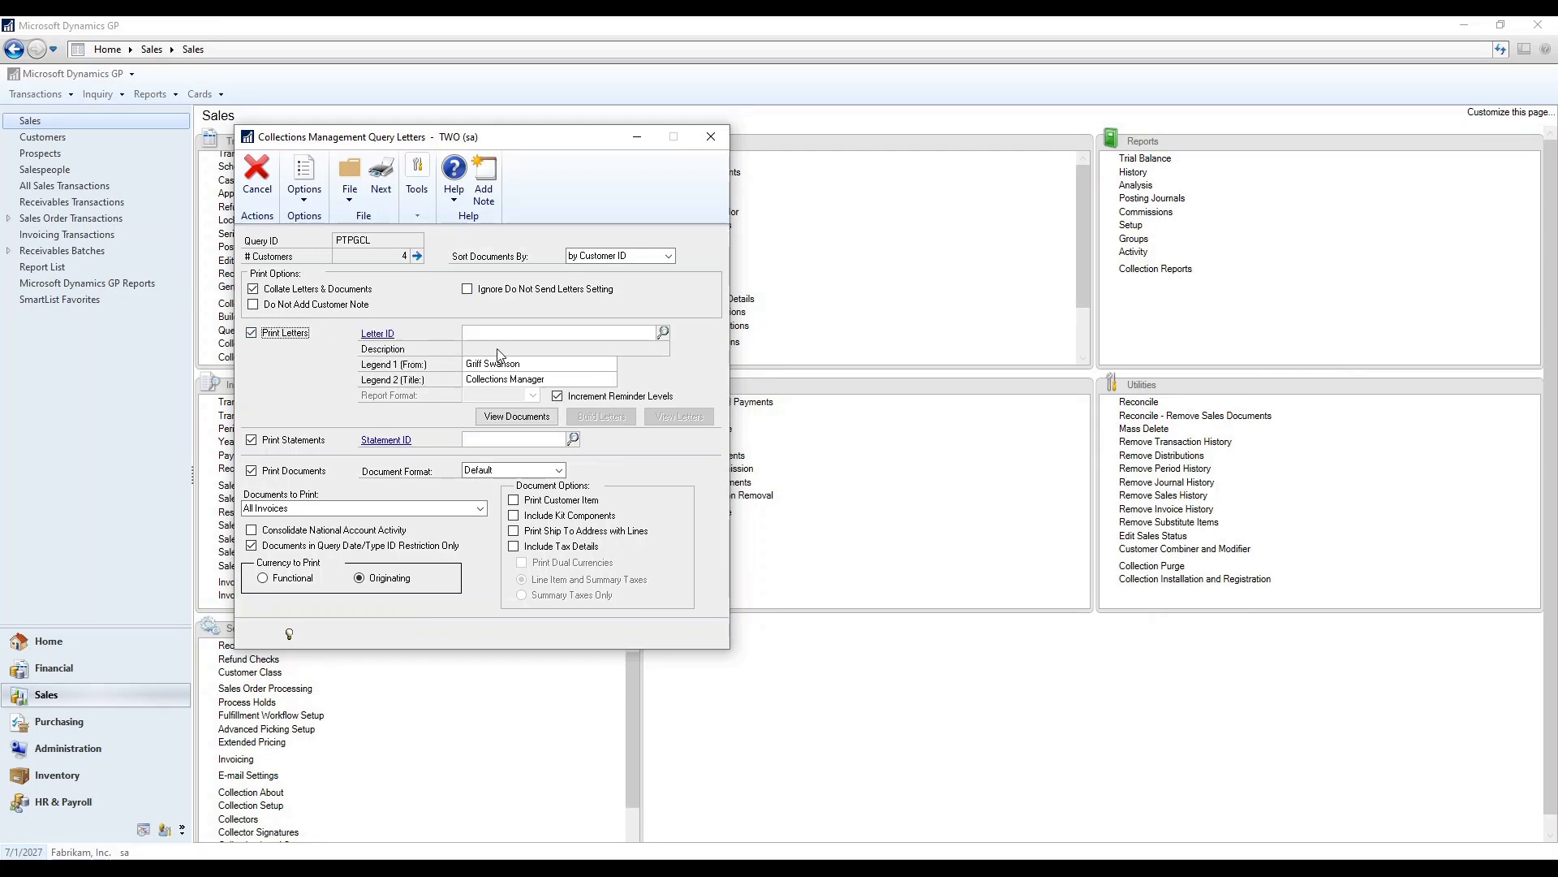
{"action": "left_click", "coordinate": [663, 333]}
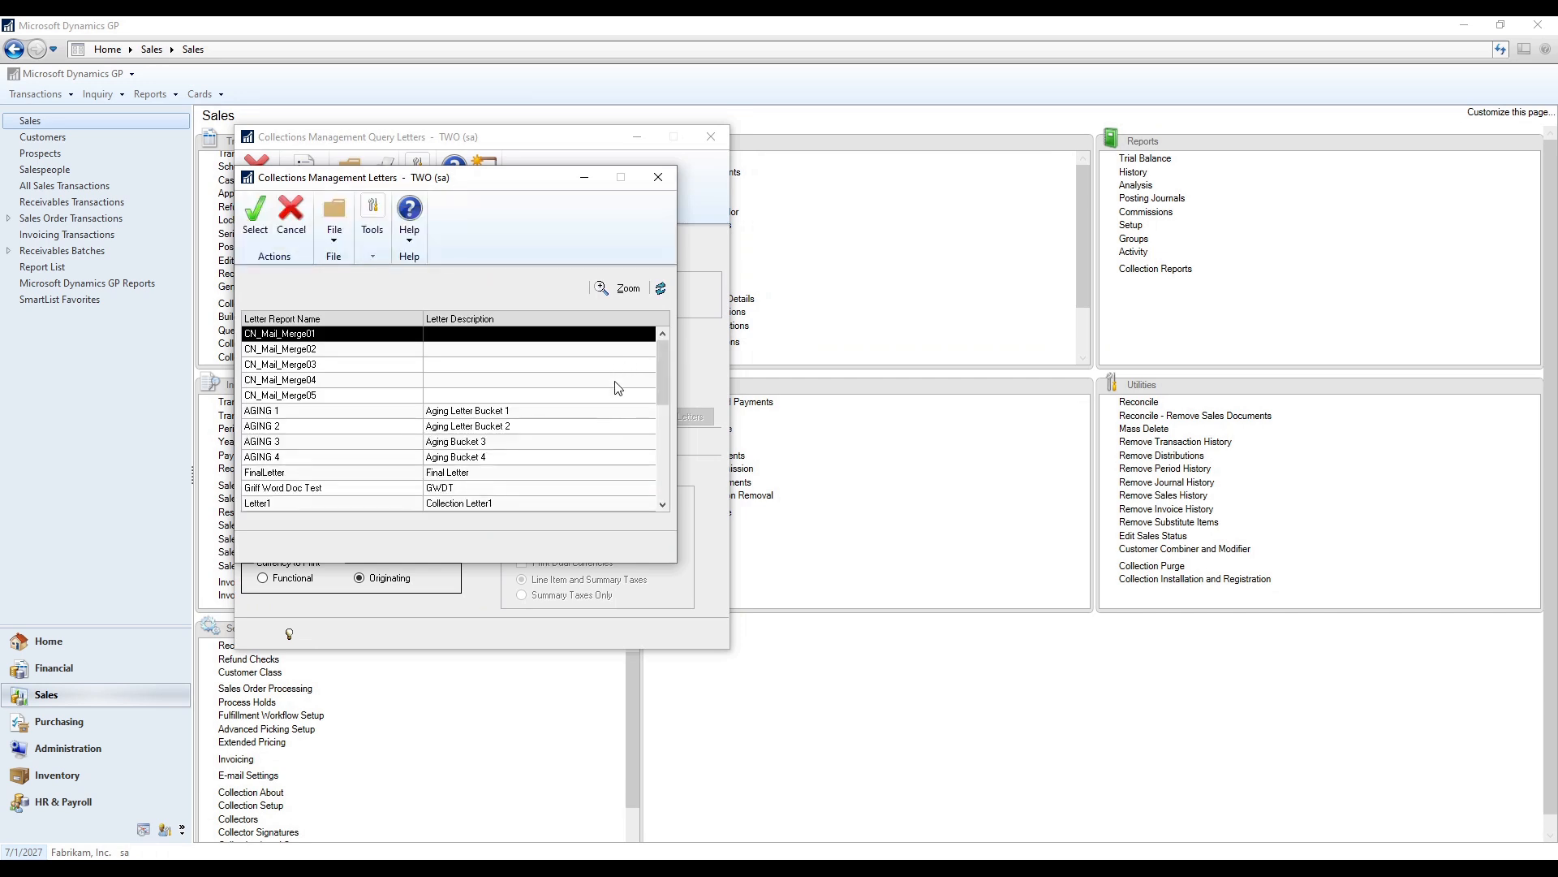
{"action": "left_click", "coordinate": [523, 475]}
{"action": "left_click", "coordinate": [255, 215]}
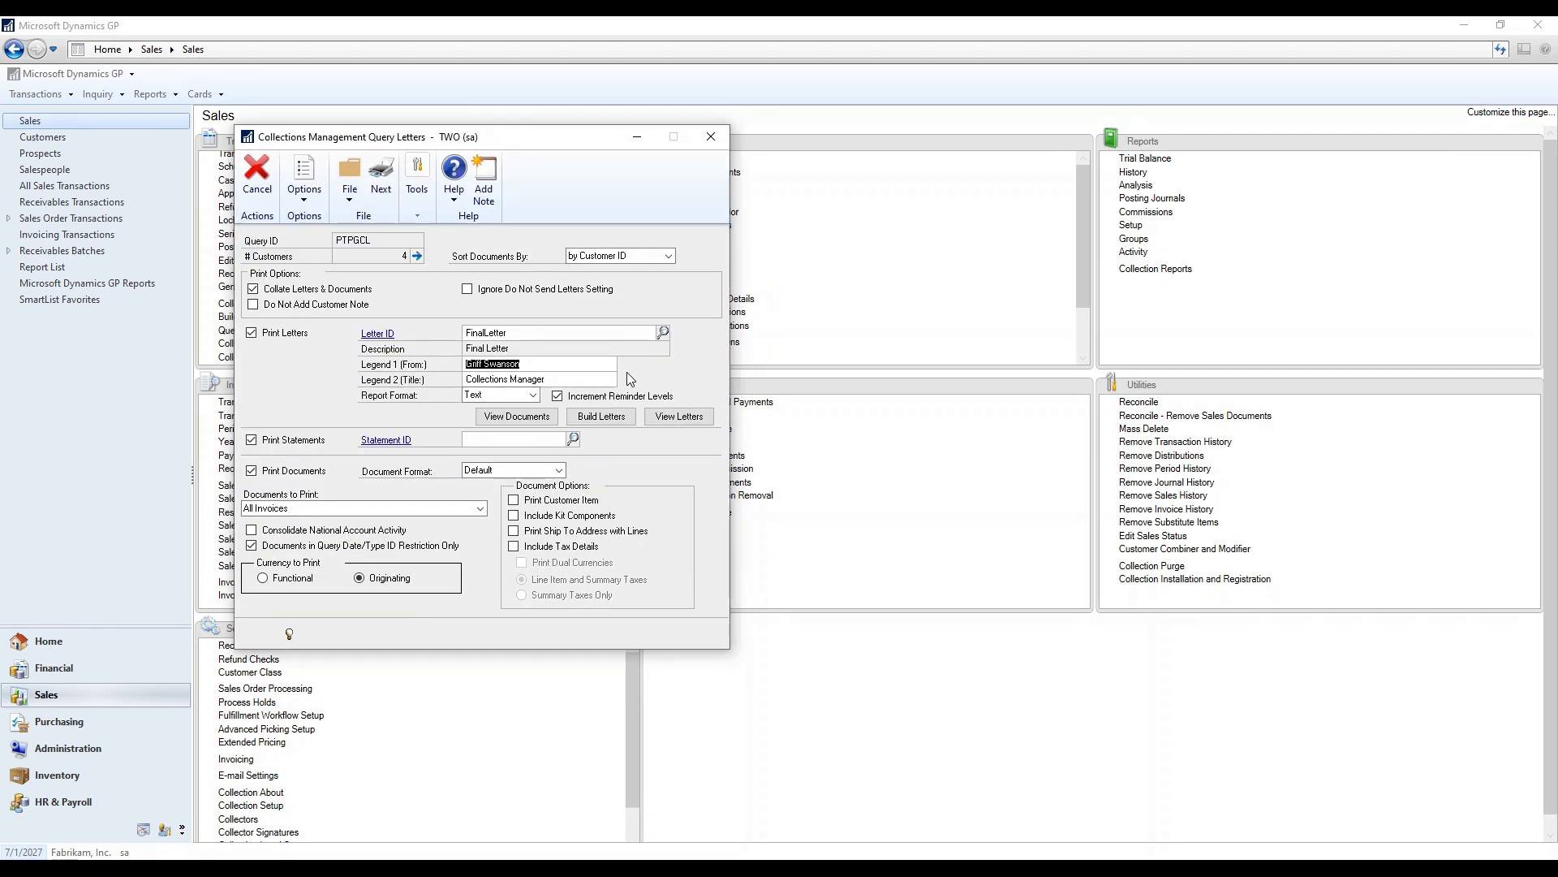
{"action": "left_click", "coordinate": [621, 415]}
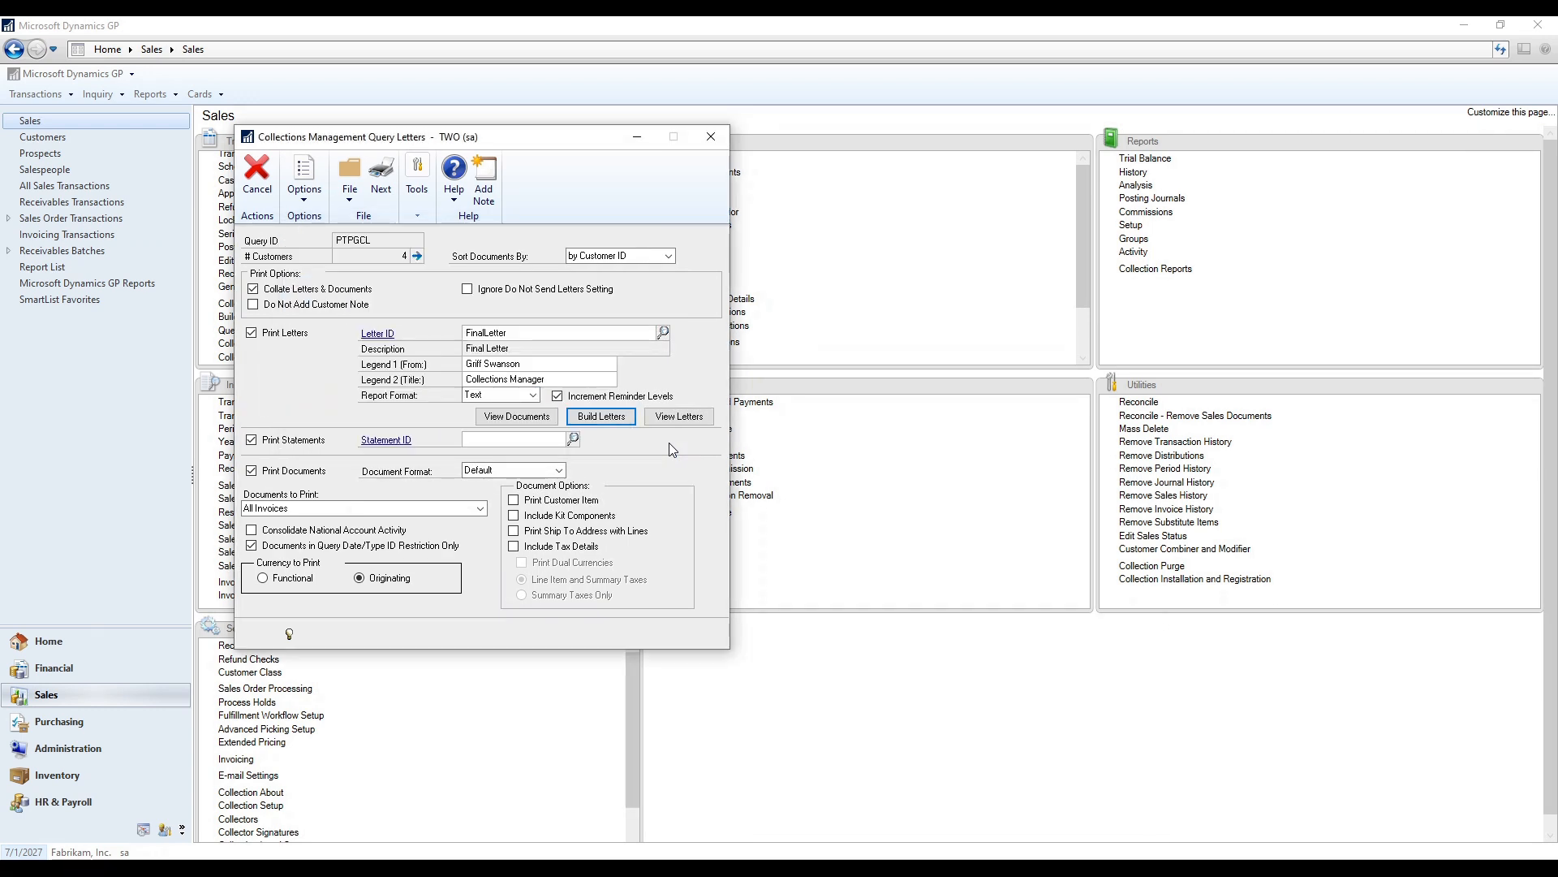
Review the built final letters customer by customer, and close the letter viewer and the Query Letters window.
{"action": "left_click", "coordinate": [680, 417]}
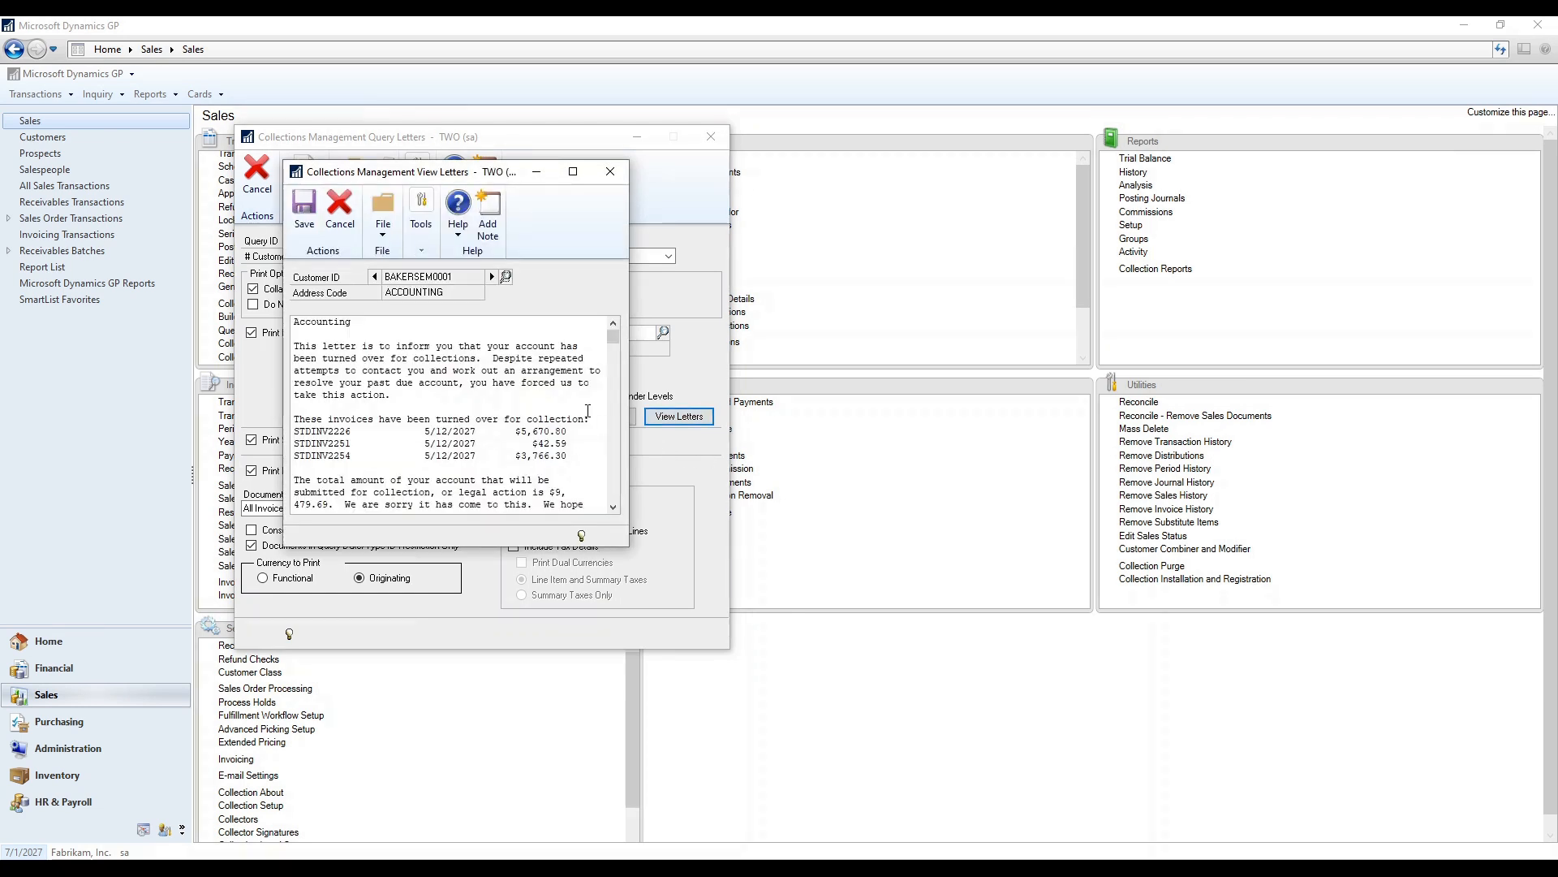
{"action": "left_click", "coordinate": [492, 277]}
{"action": "left_click", "coordinate": [492, 277]}
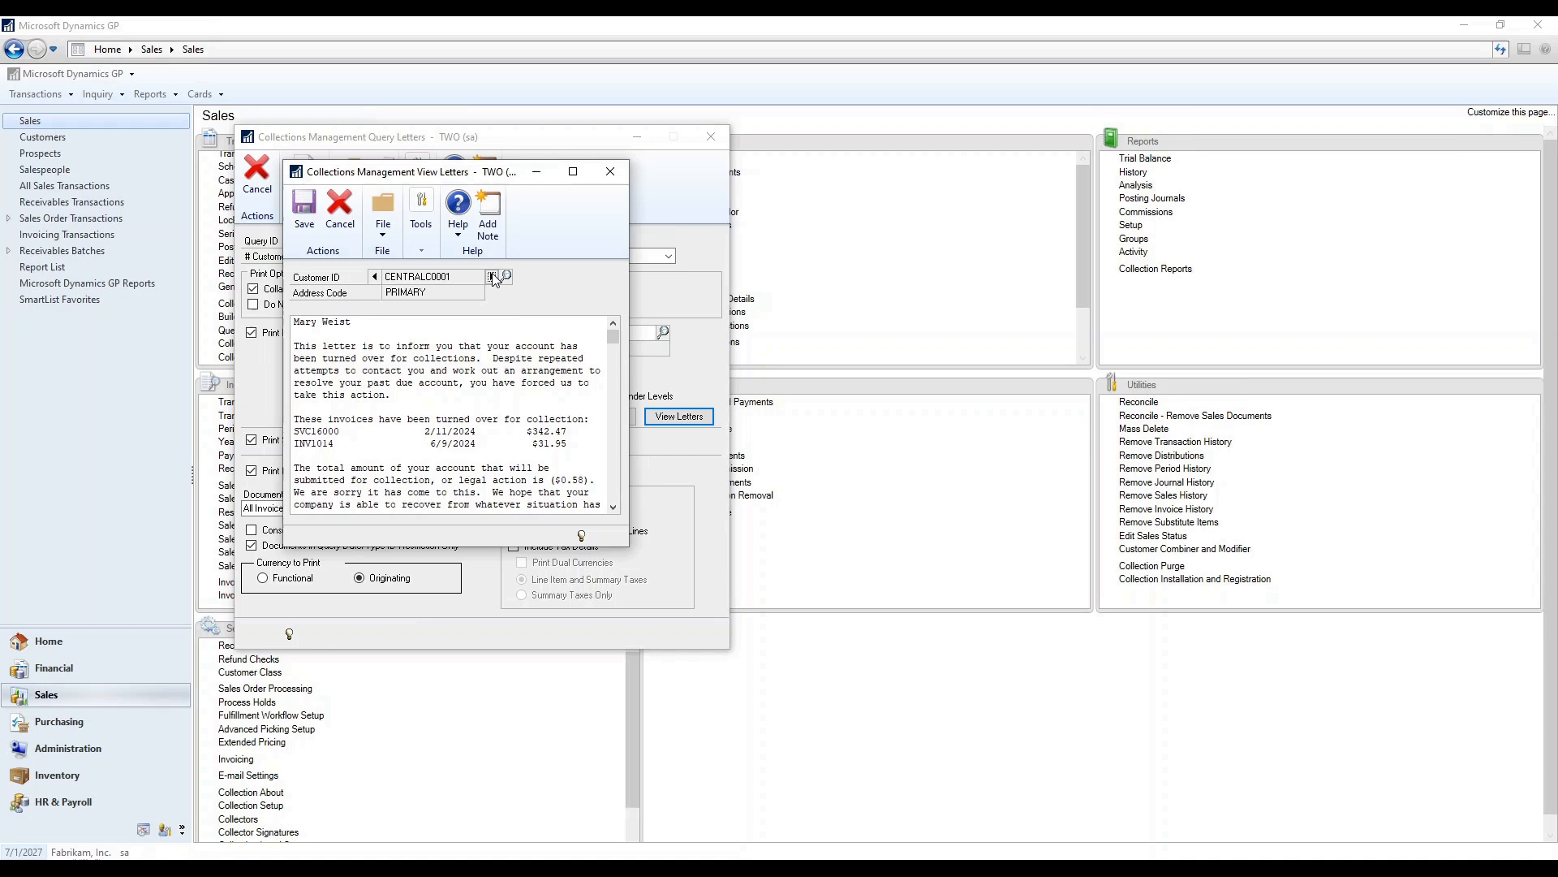
{"action": "left_click", "coordinate": [492, 276]}
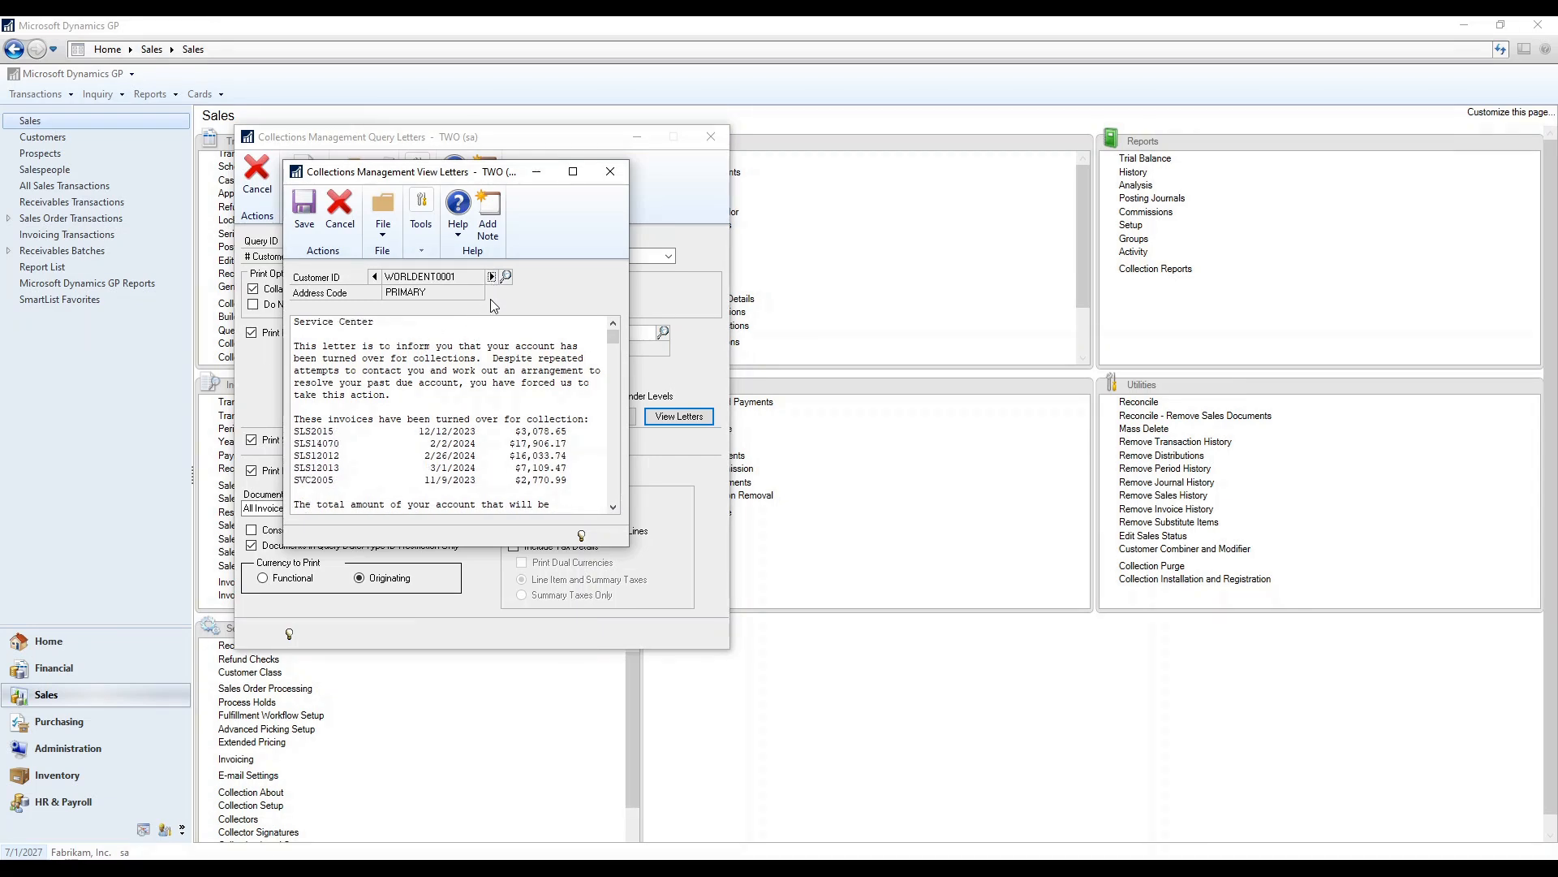
{"action": "left_click", "coordinate": [611, 173]}
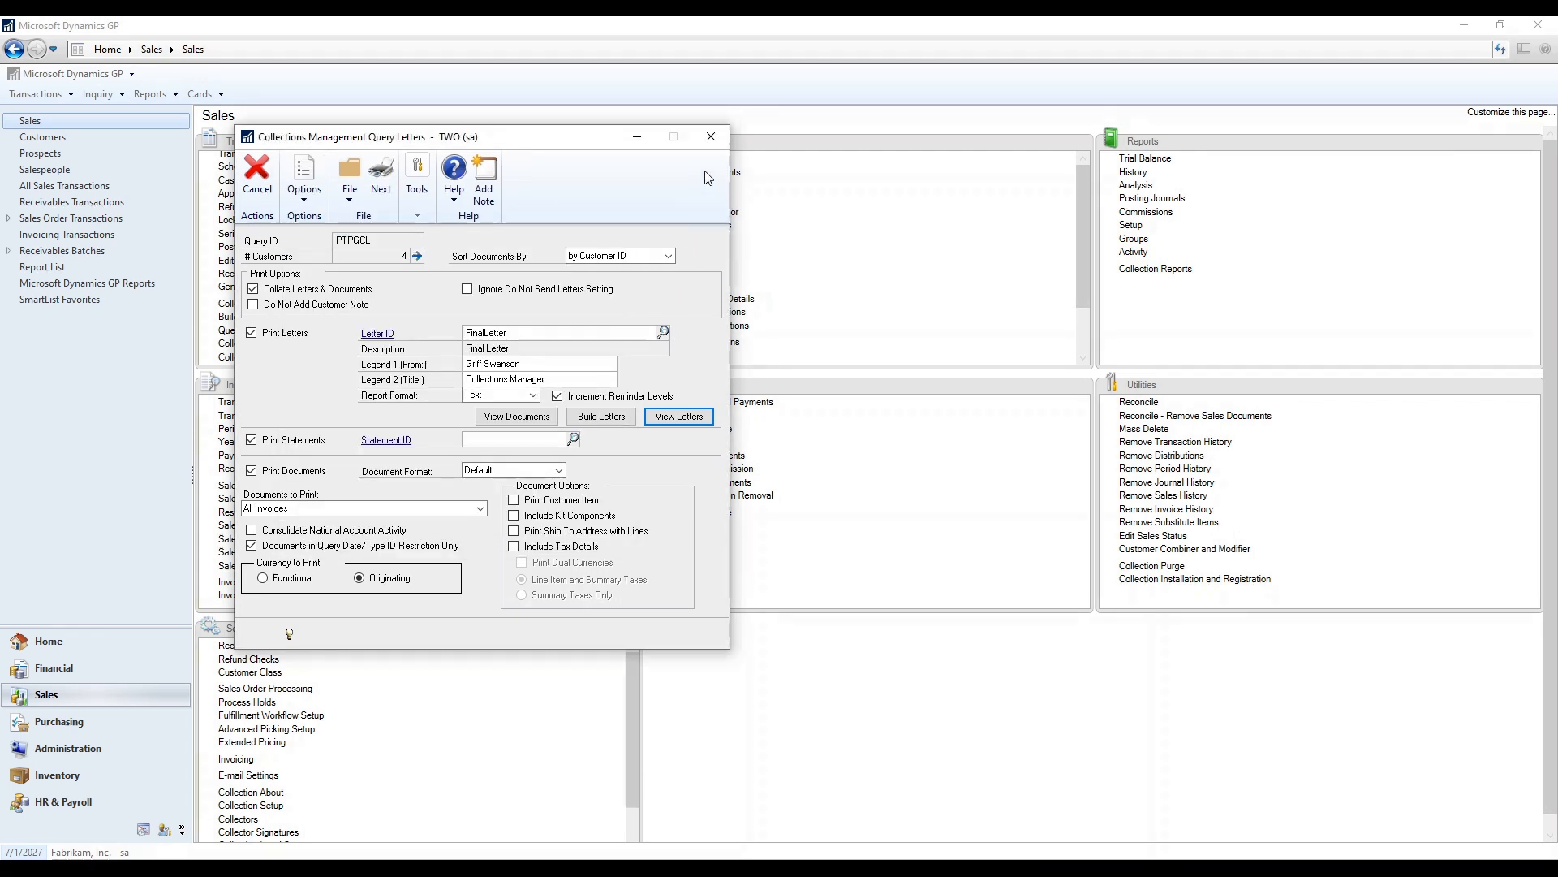
{"action": "left_click", "coordinate": [712, 137]}
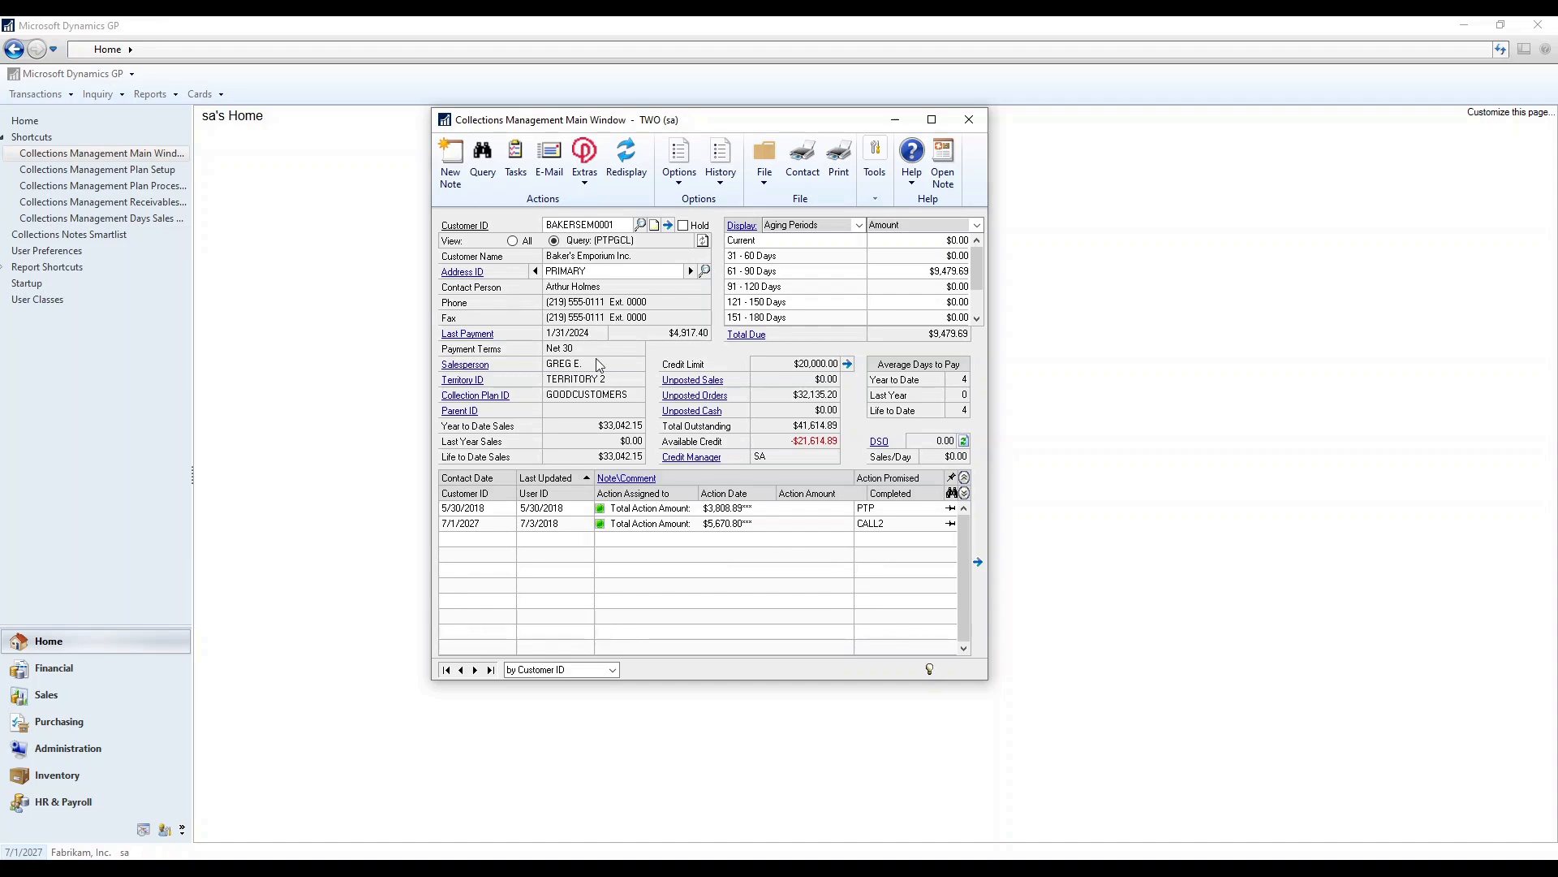
Open Build Query from the Collections main window, clear the loaded query, examine the Advanced SQL query type, and close the window.
{"action": "left_click", "coordinate": [483, 158]}
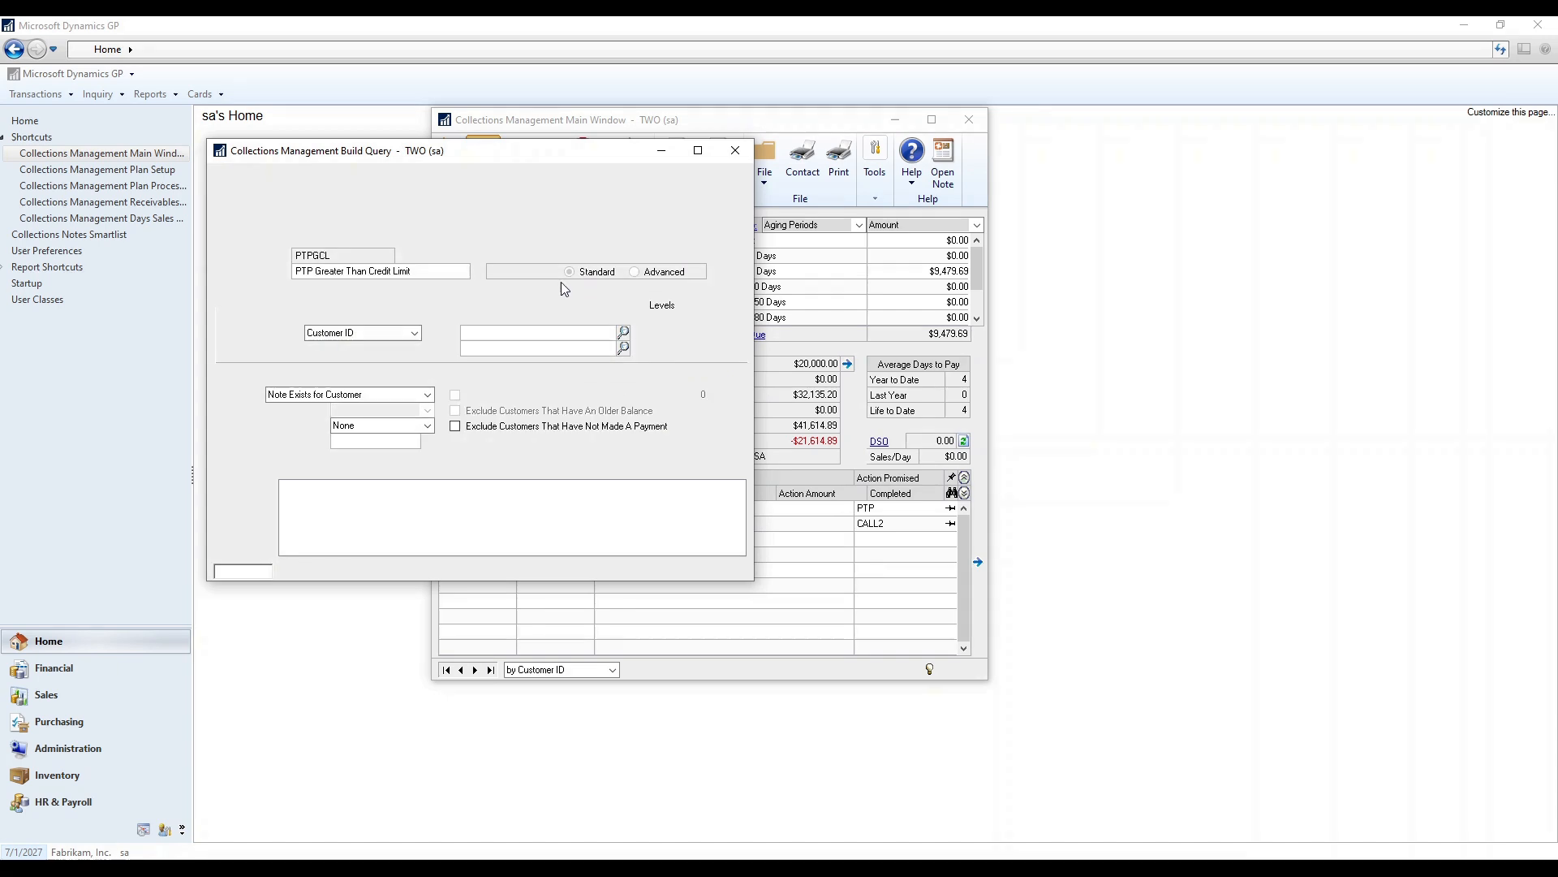
{"action": "left_click", "coordinate": [261, 193]}
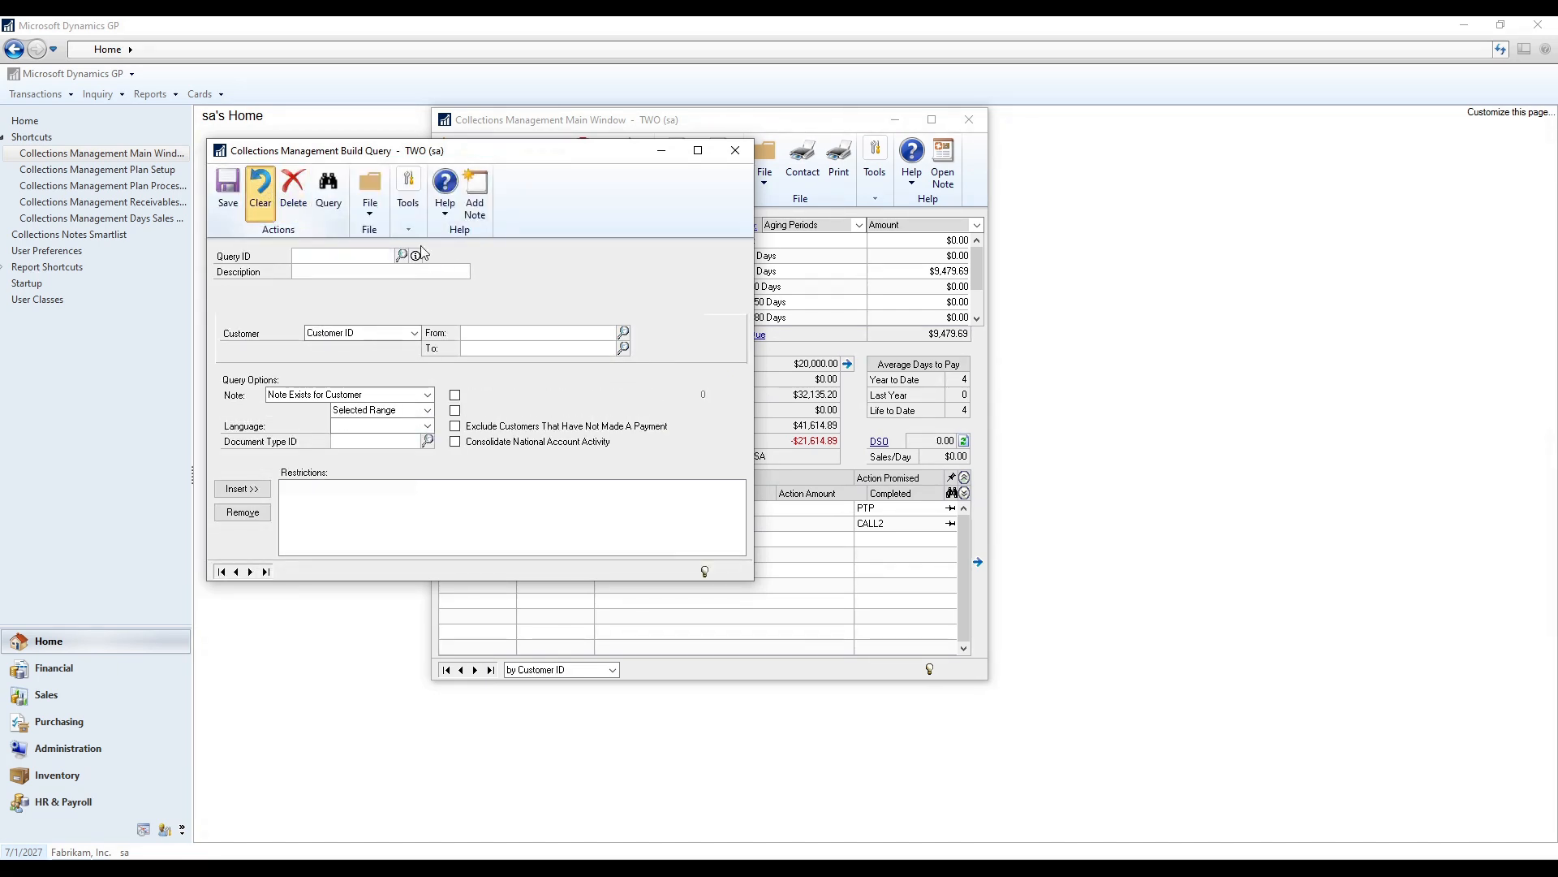
{"action": "left_click", "coordinate": [662, 273]}
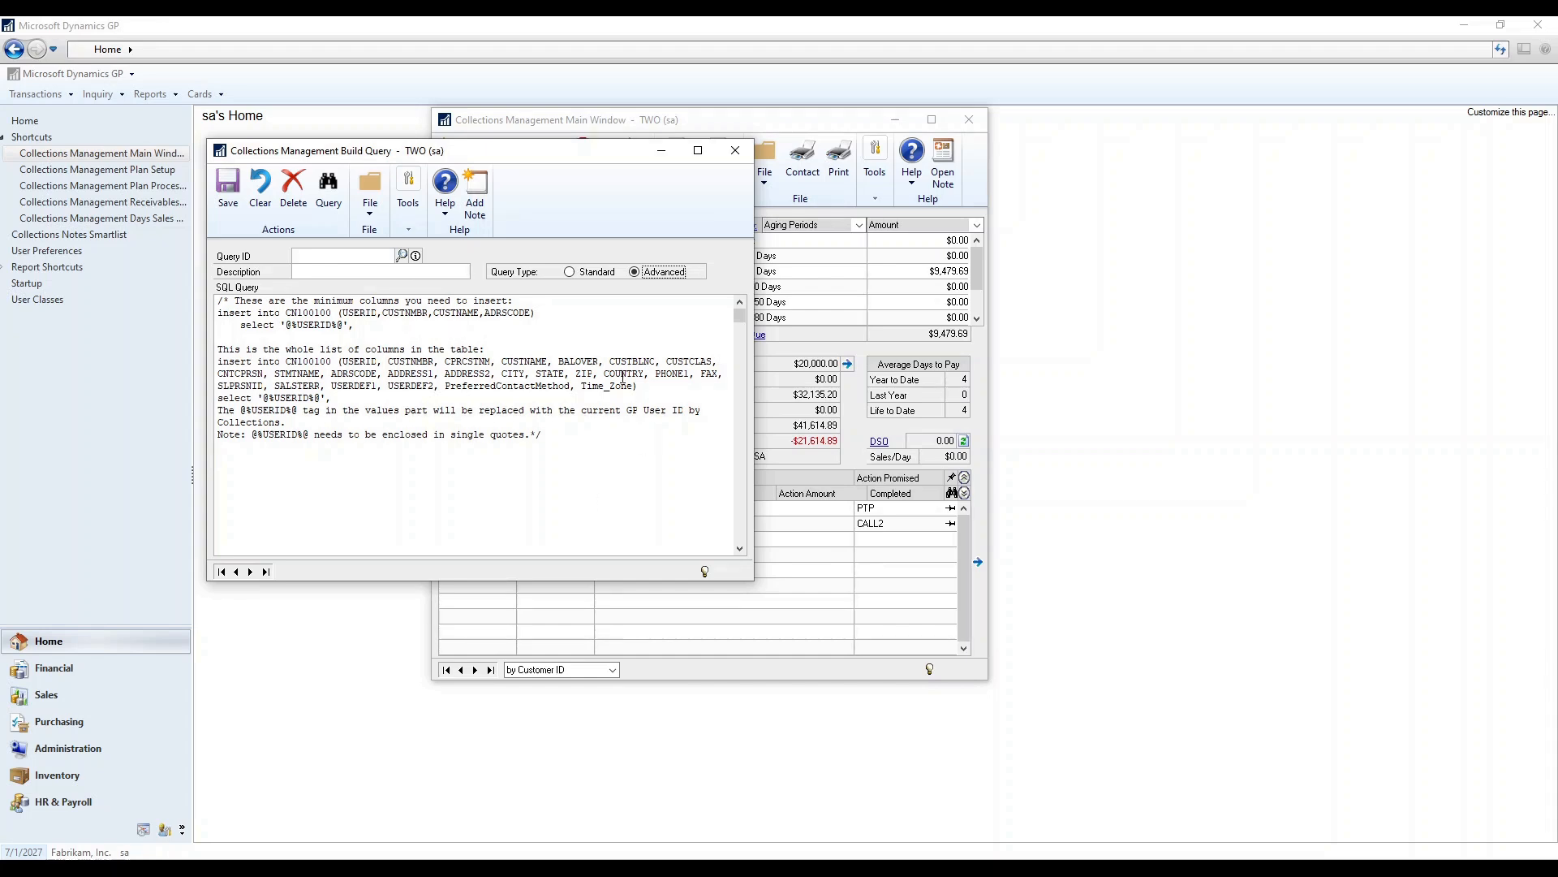
{"action": "left_click", "coordinate": [596, 272]}
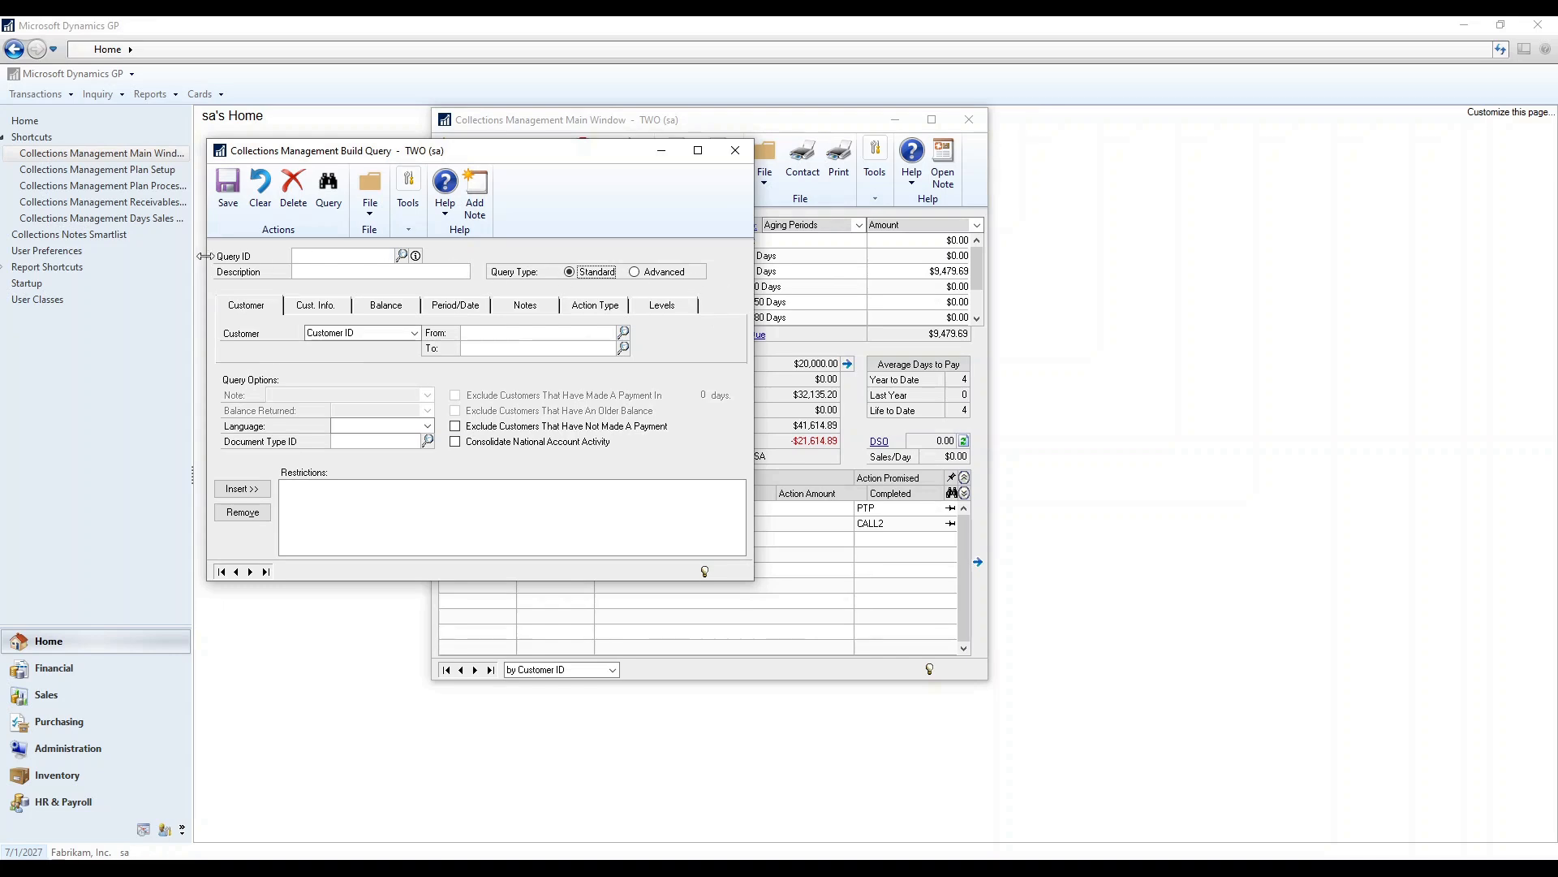
{"action": "left_click", "coordinate": [666, 272]}
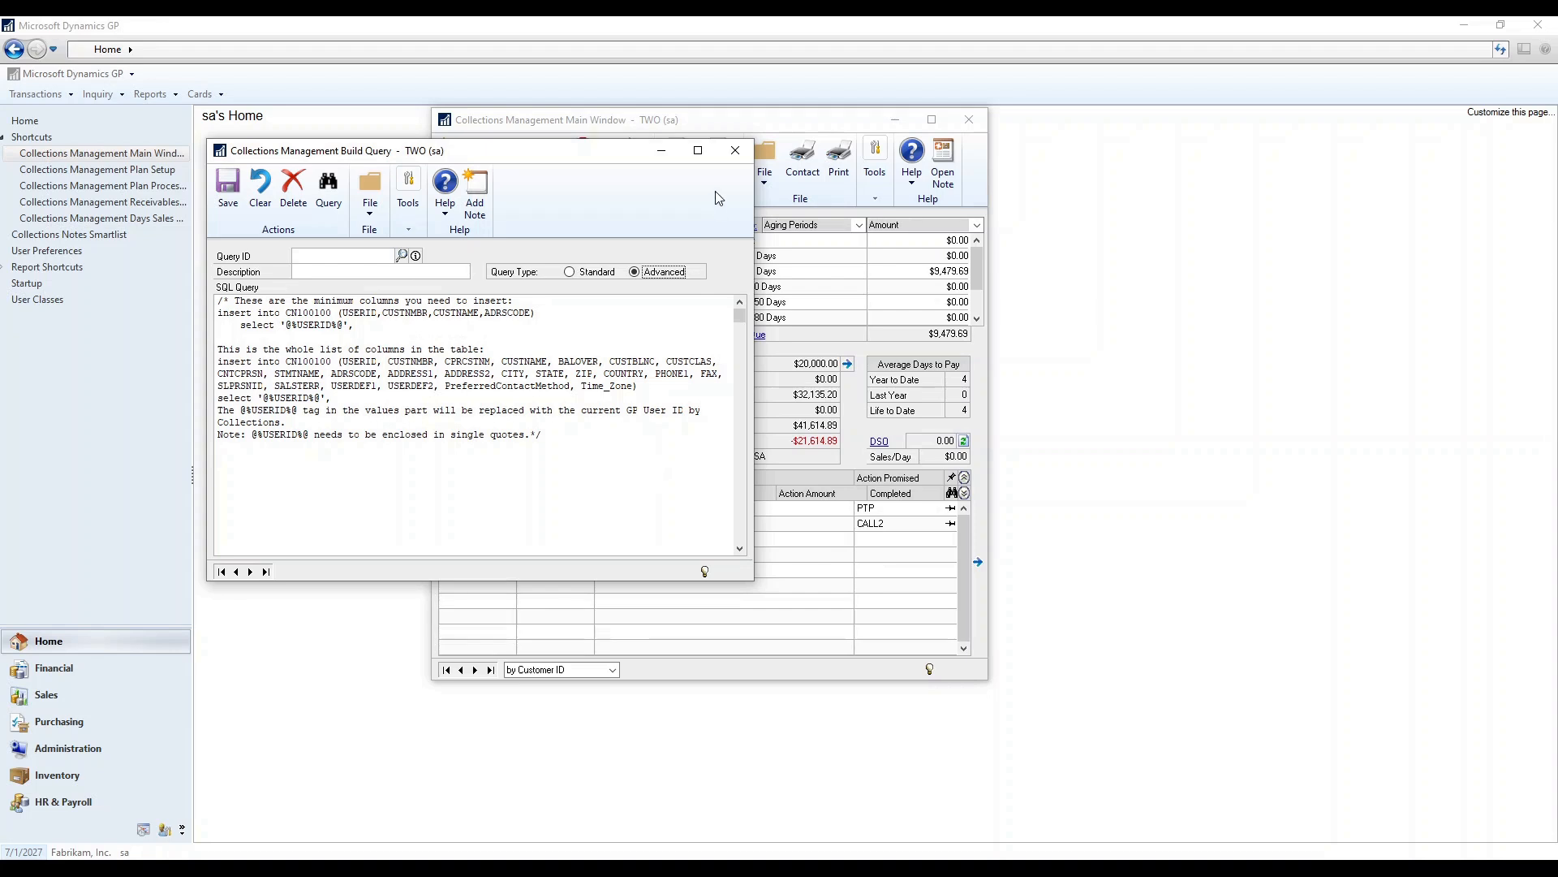
{"action": "left_click", "coordinate": [735, 150]}
{"action": "left_click", "coordinate": [778, 494]}
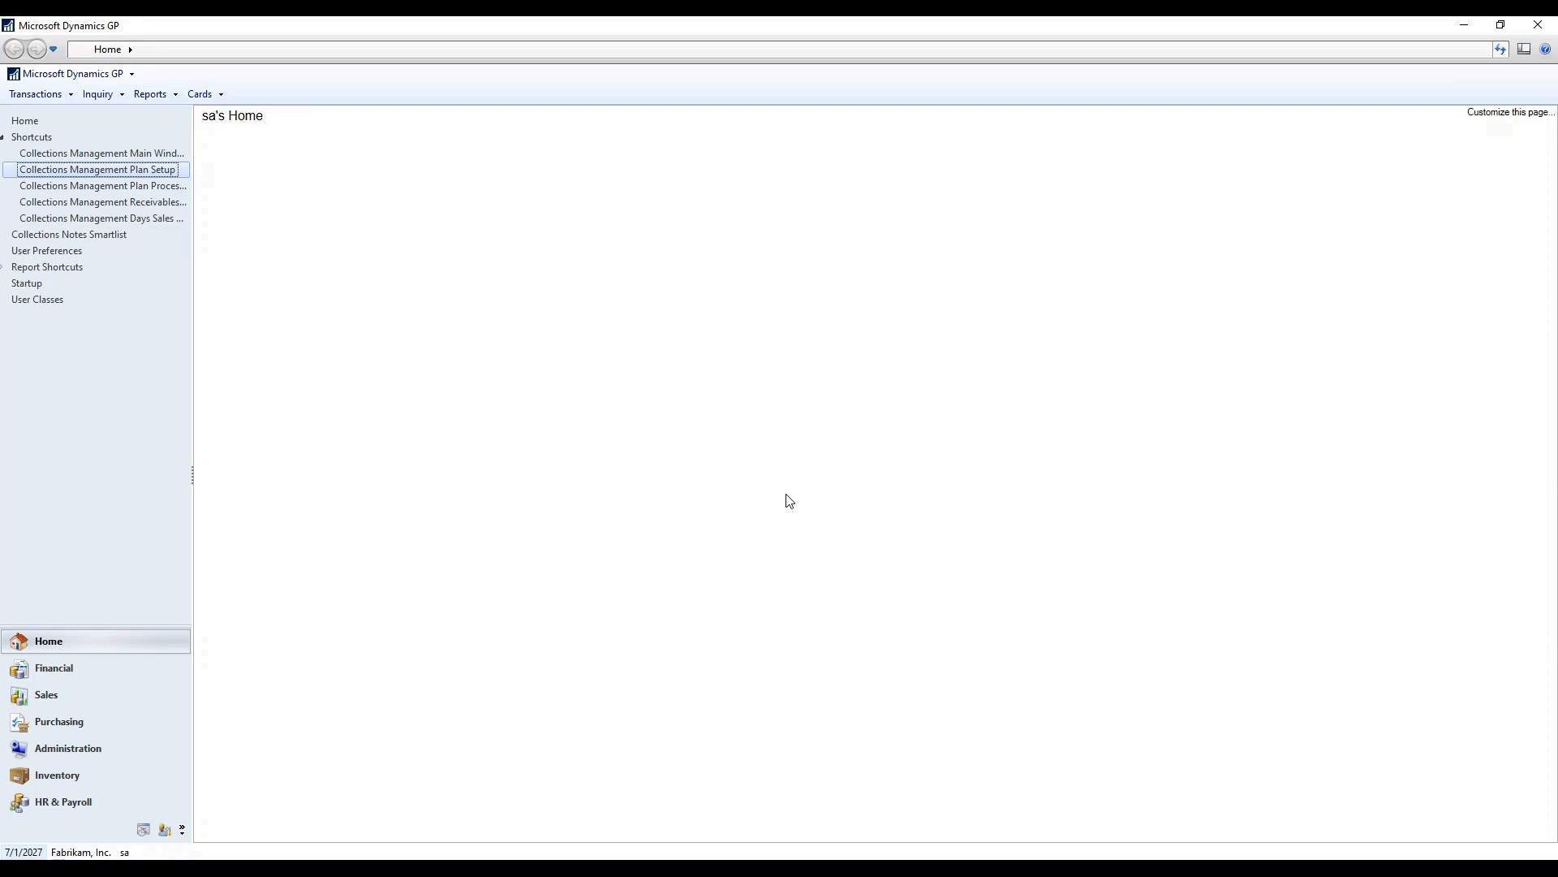
Open Collections Management Plan Setup and load the GOODCUSTOMERS collection plan.
{"action": "left_click", "coordinate": [159, 170]}
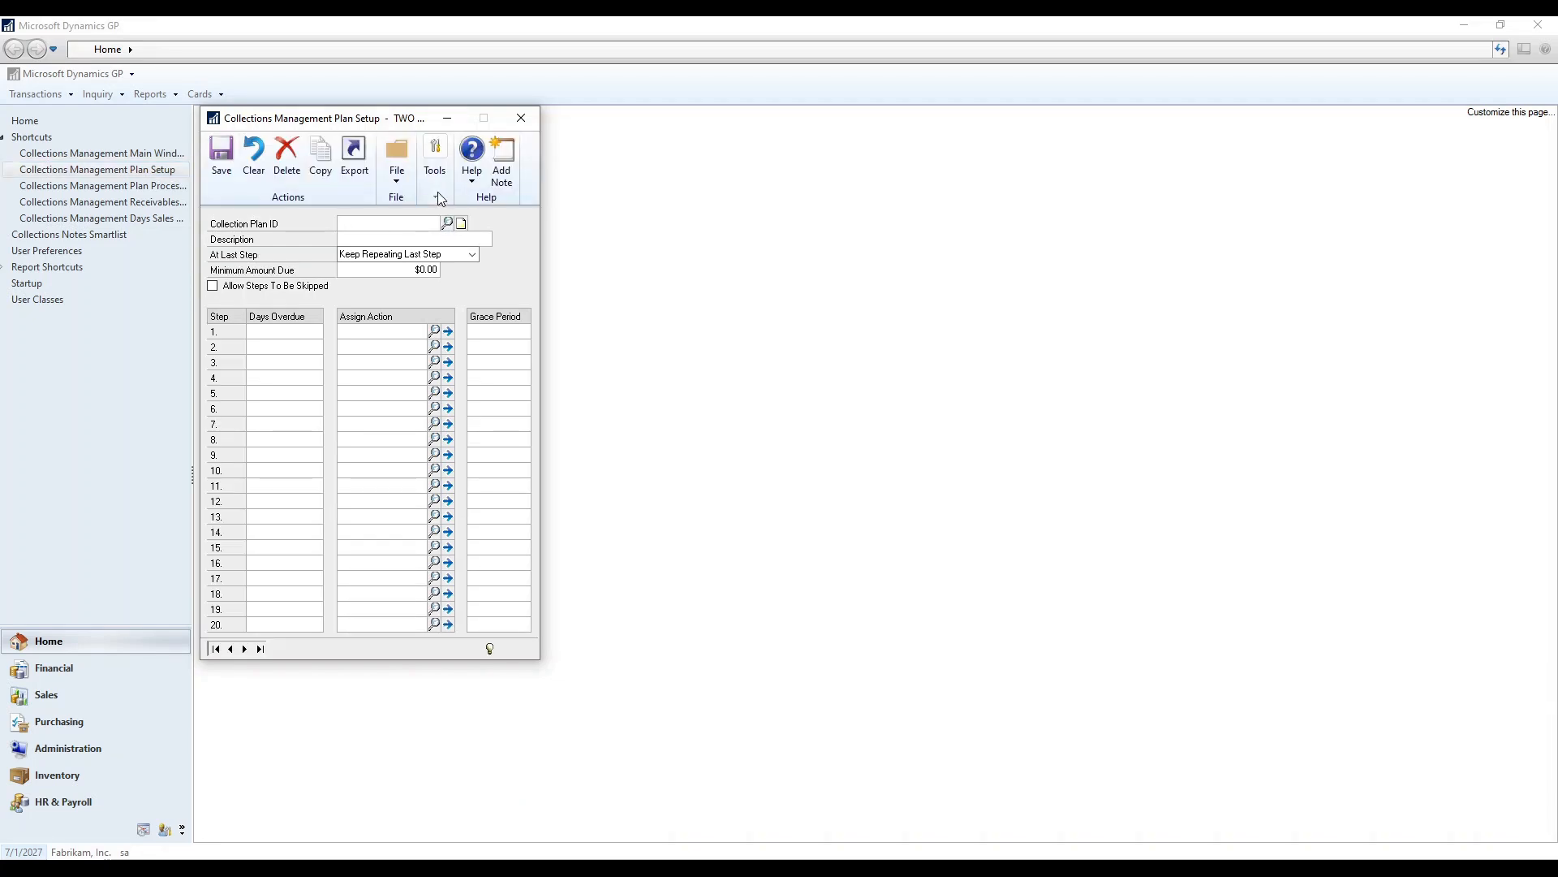
{"action": "left_click_drag", "start_coordinate": [399, 123], "coordinate": [768, 119]}
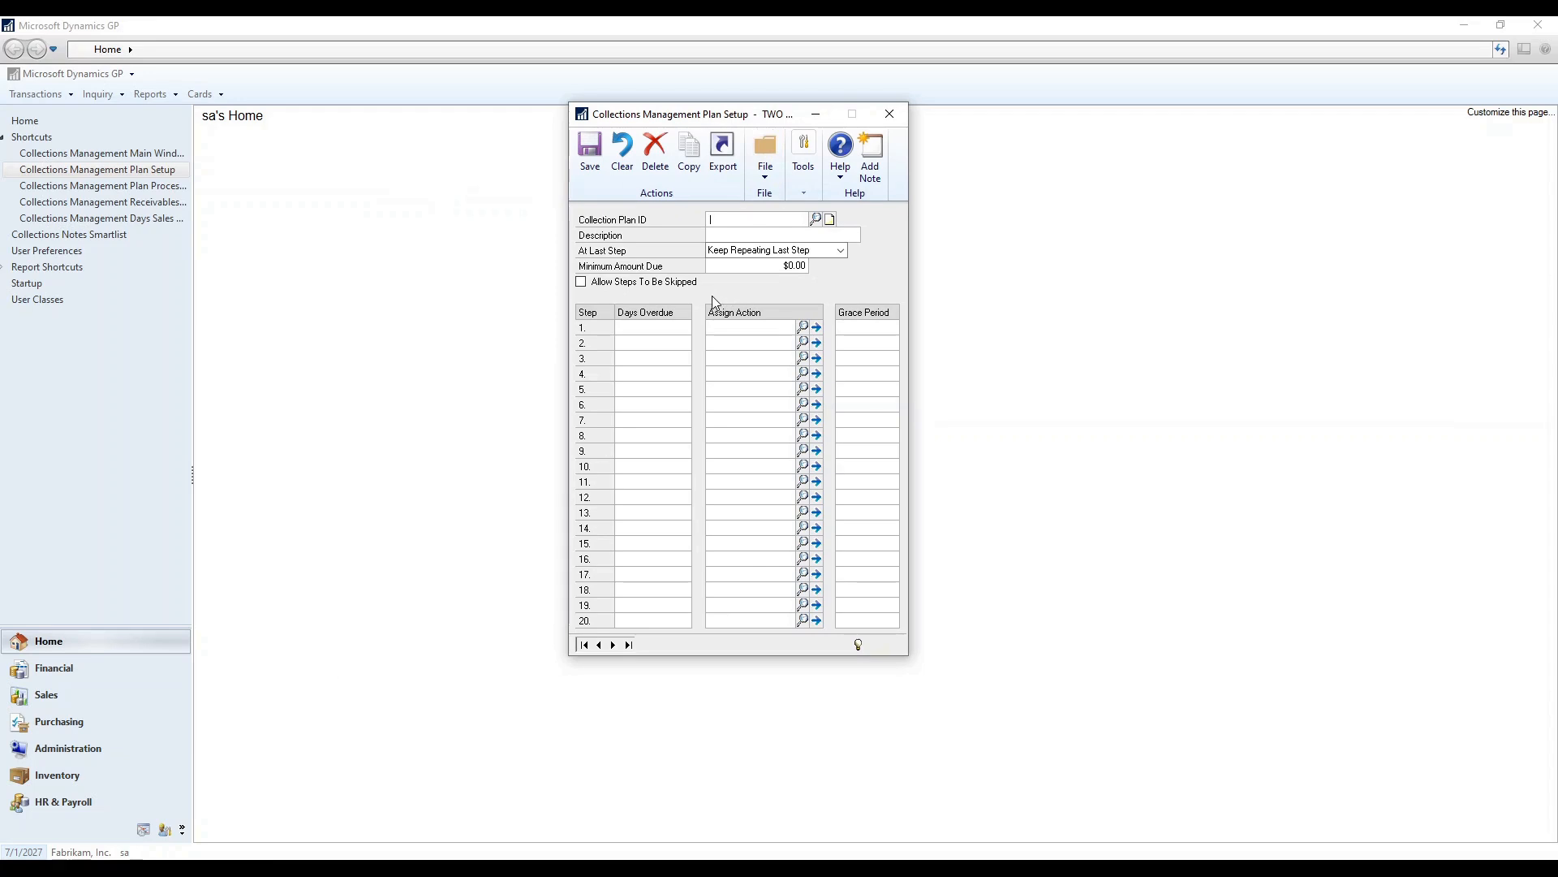
{"action": "left_click", "coordinate": [815, 220]}
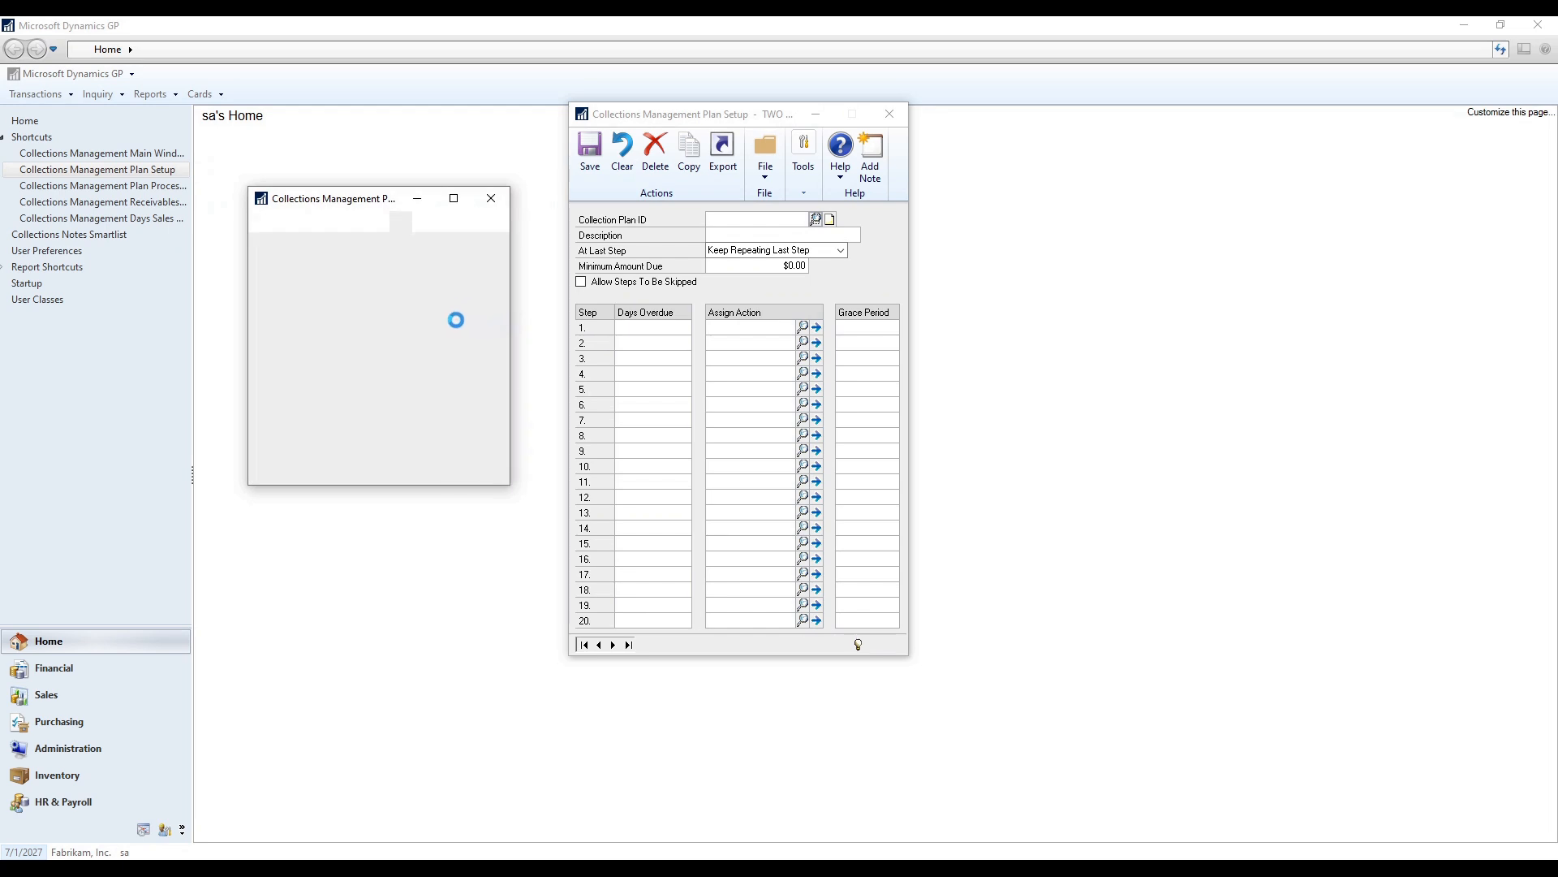
{"action": "left_click", "coordinate": [412, 373]}
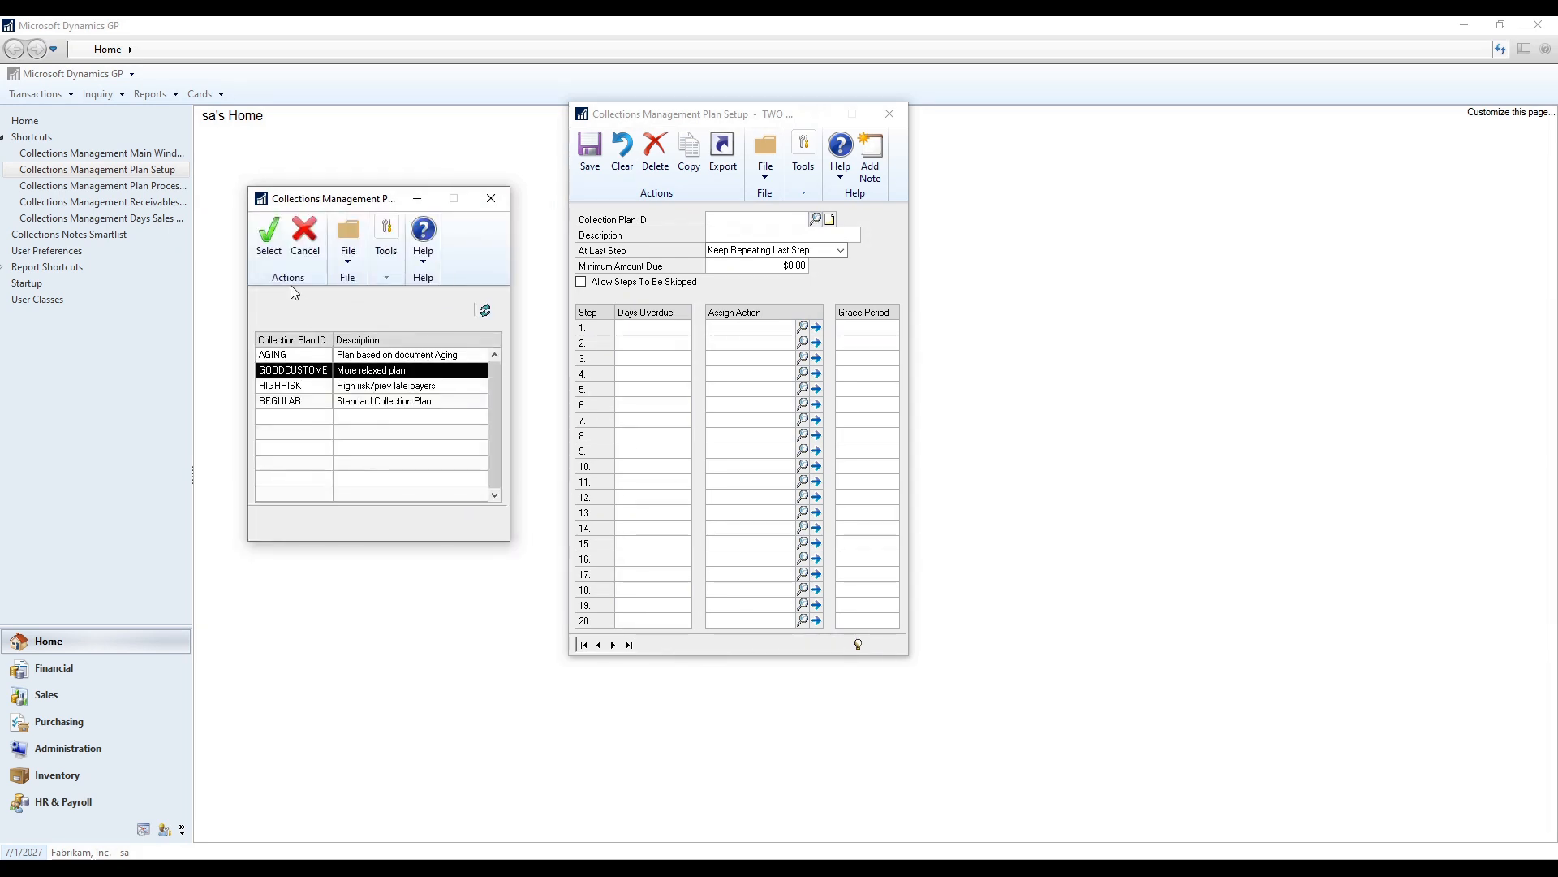
{"action": "left_click", "coordinate": [269, 239]}
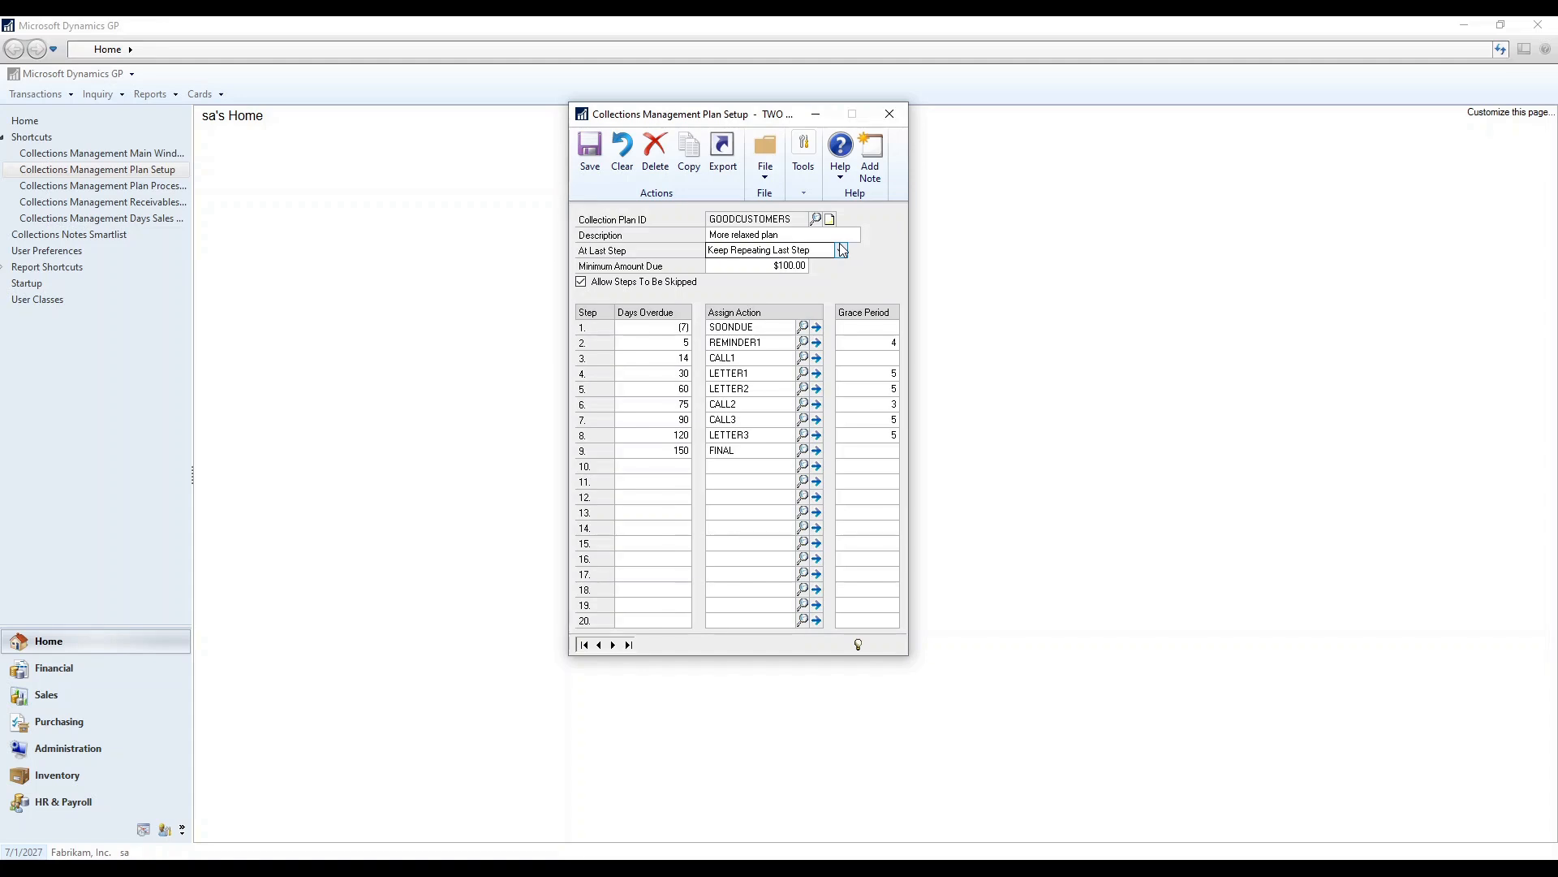
Browse from the HIGHRISK plan to the REGULAR plan, examining their descriptions and the REGULAR plan's SOONDUE step.
{"action": "left_click", "coordinate": [614, 644]}
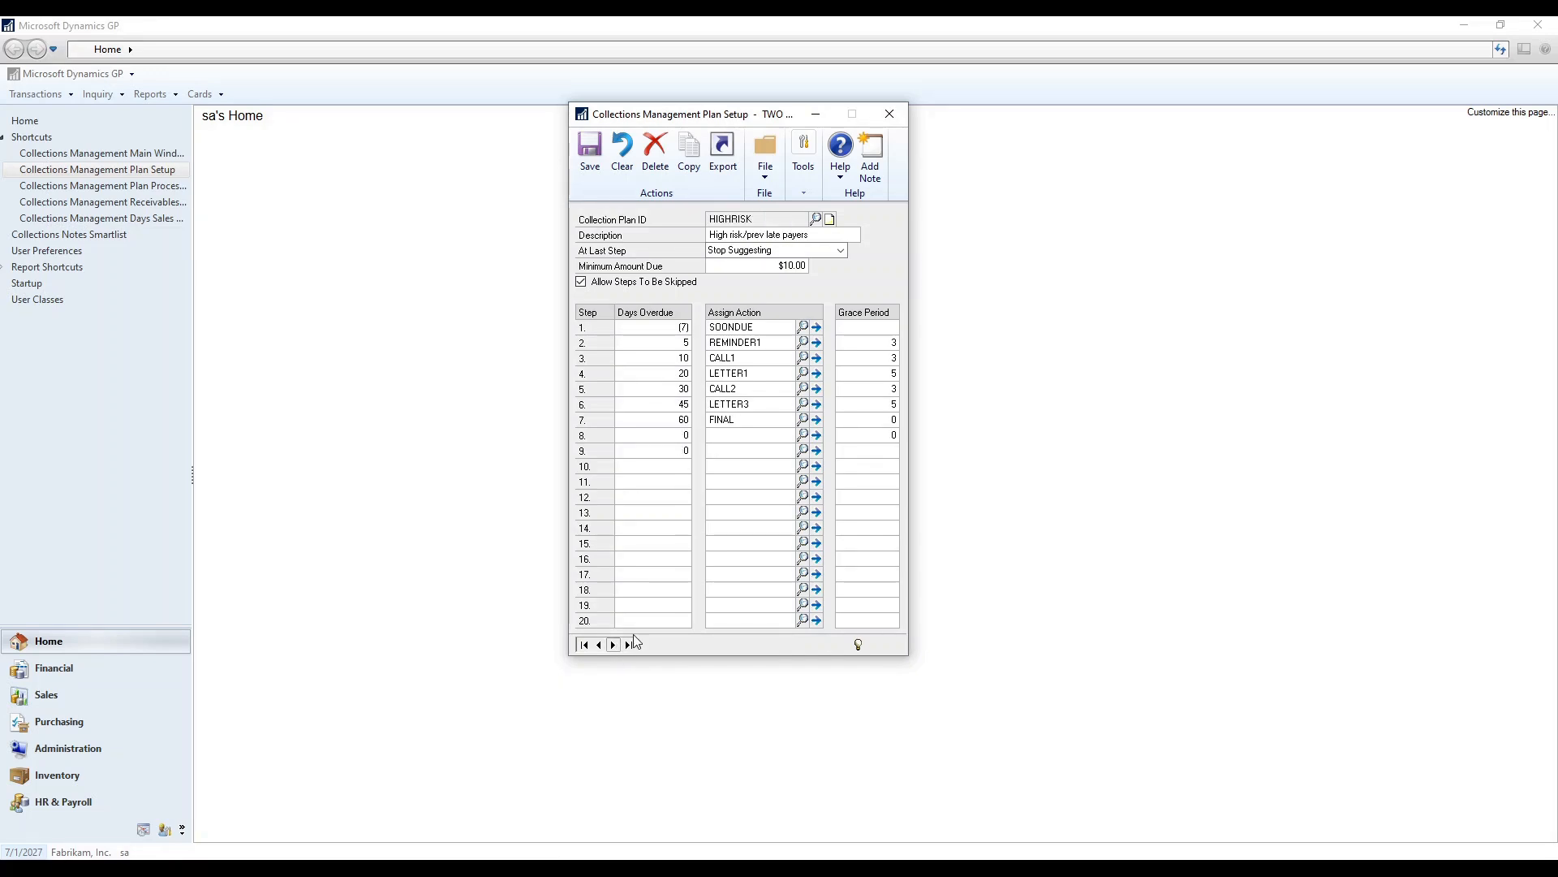
{"action": "left_click", "coordinate": [837, 236]}
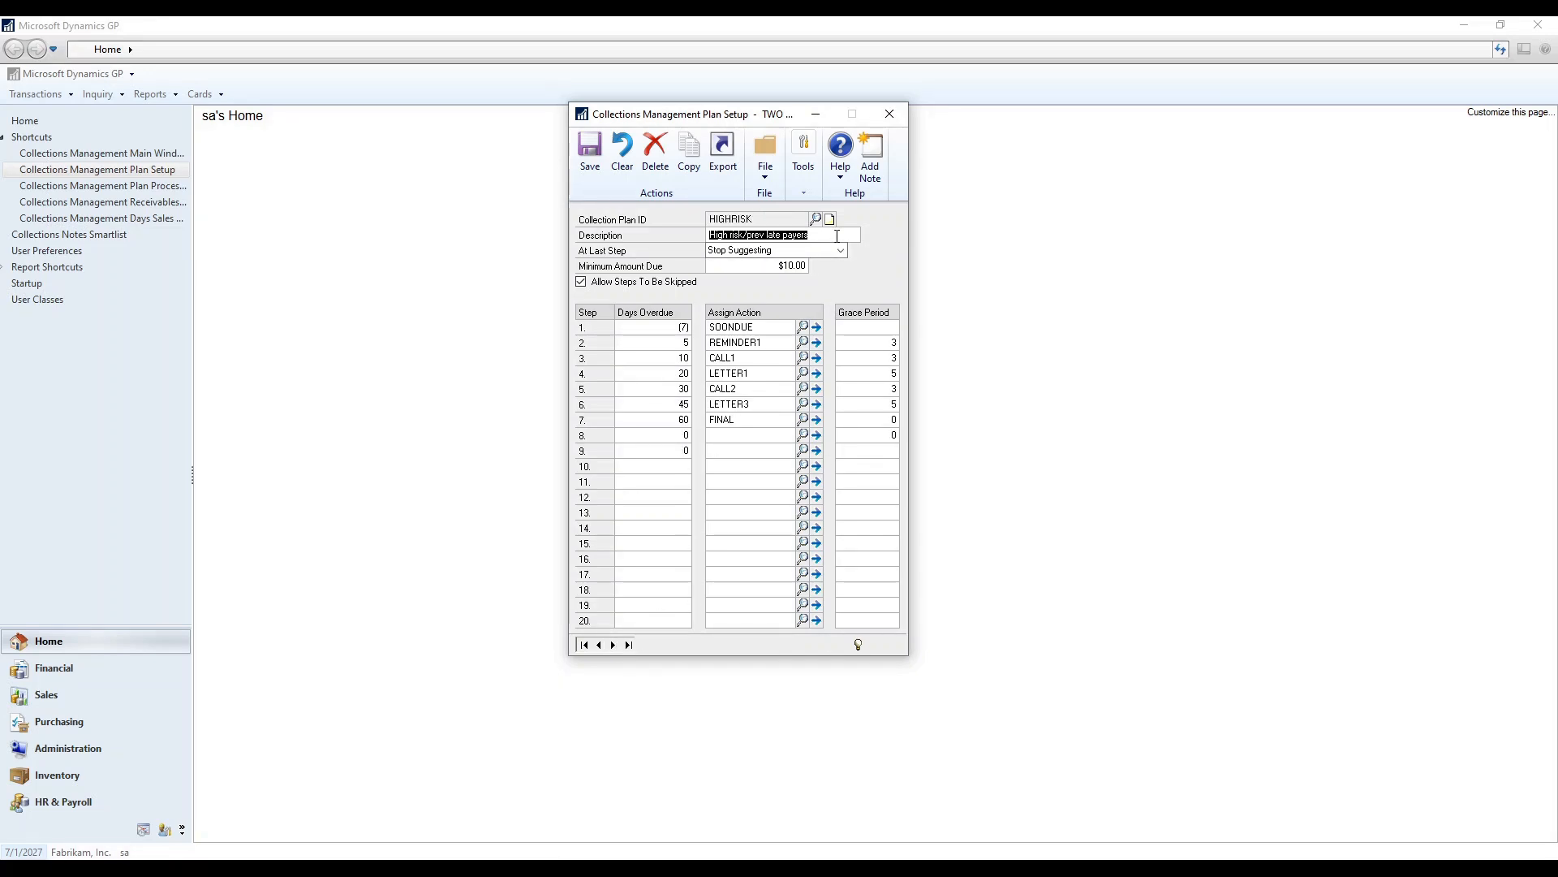
{"action": "left_click_drag", "start_coordinate": [837, 236], "coordinate": [745, 232]}
{"action": "left_click", "coordinate": [613, 645]}
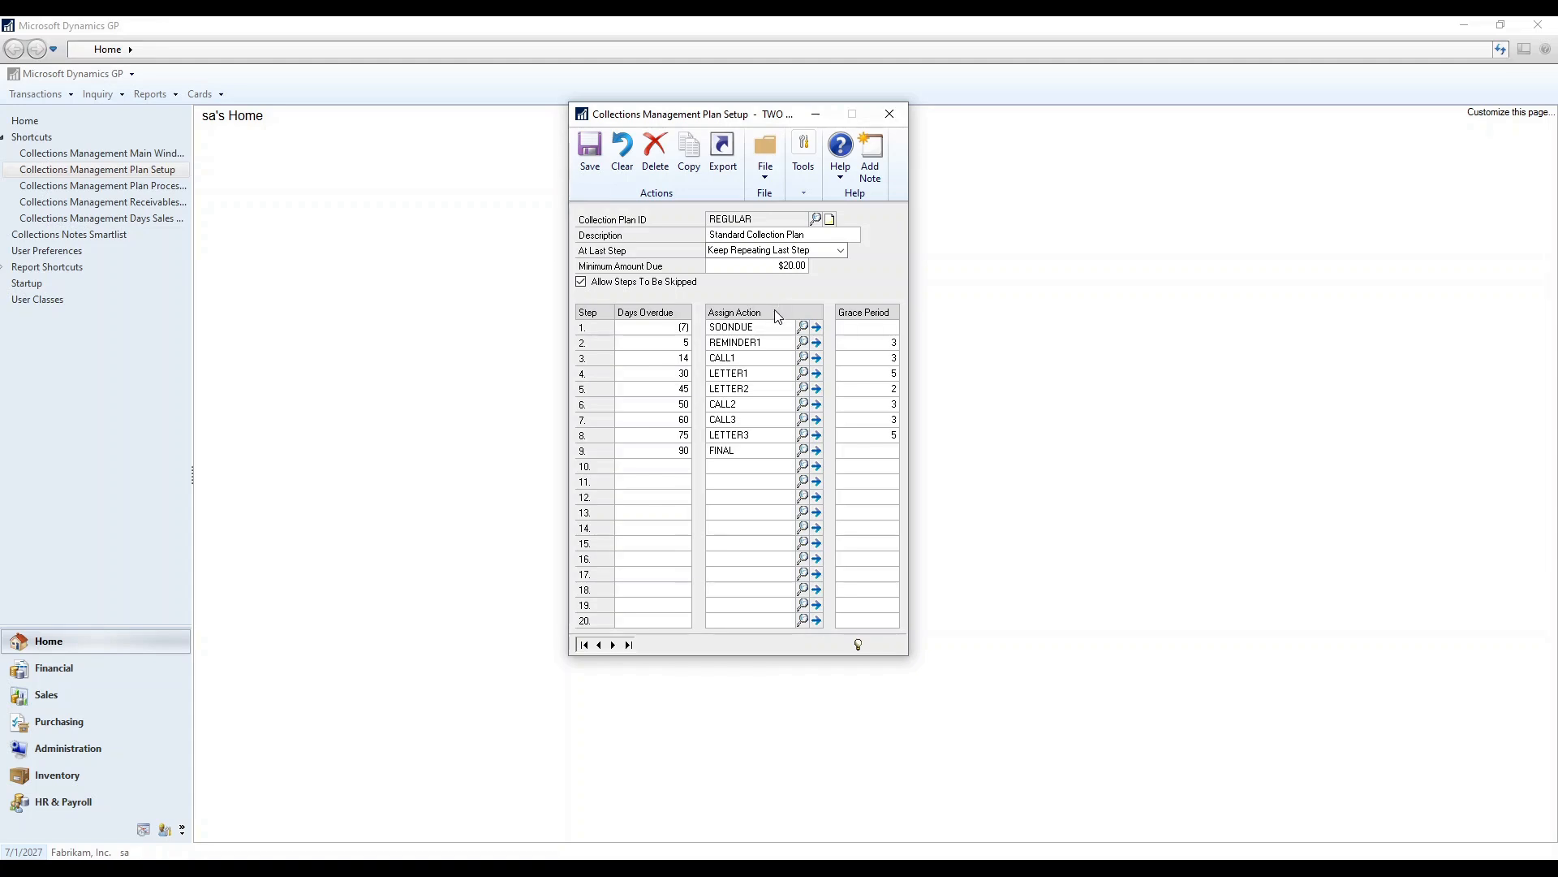
{"action": "left_click", "coordinate": [776, 331]}
{"action": "left_click", "coordinate": [782, 328]}
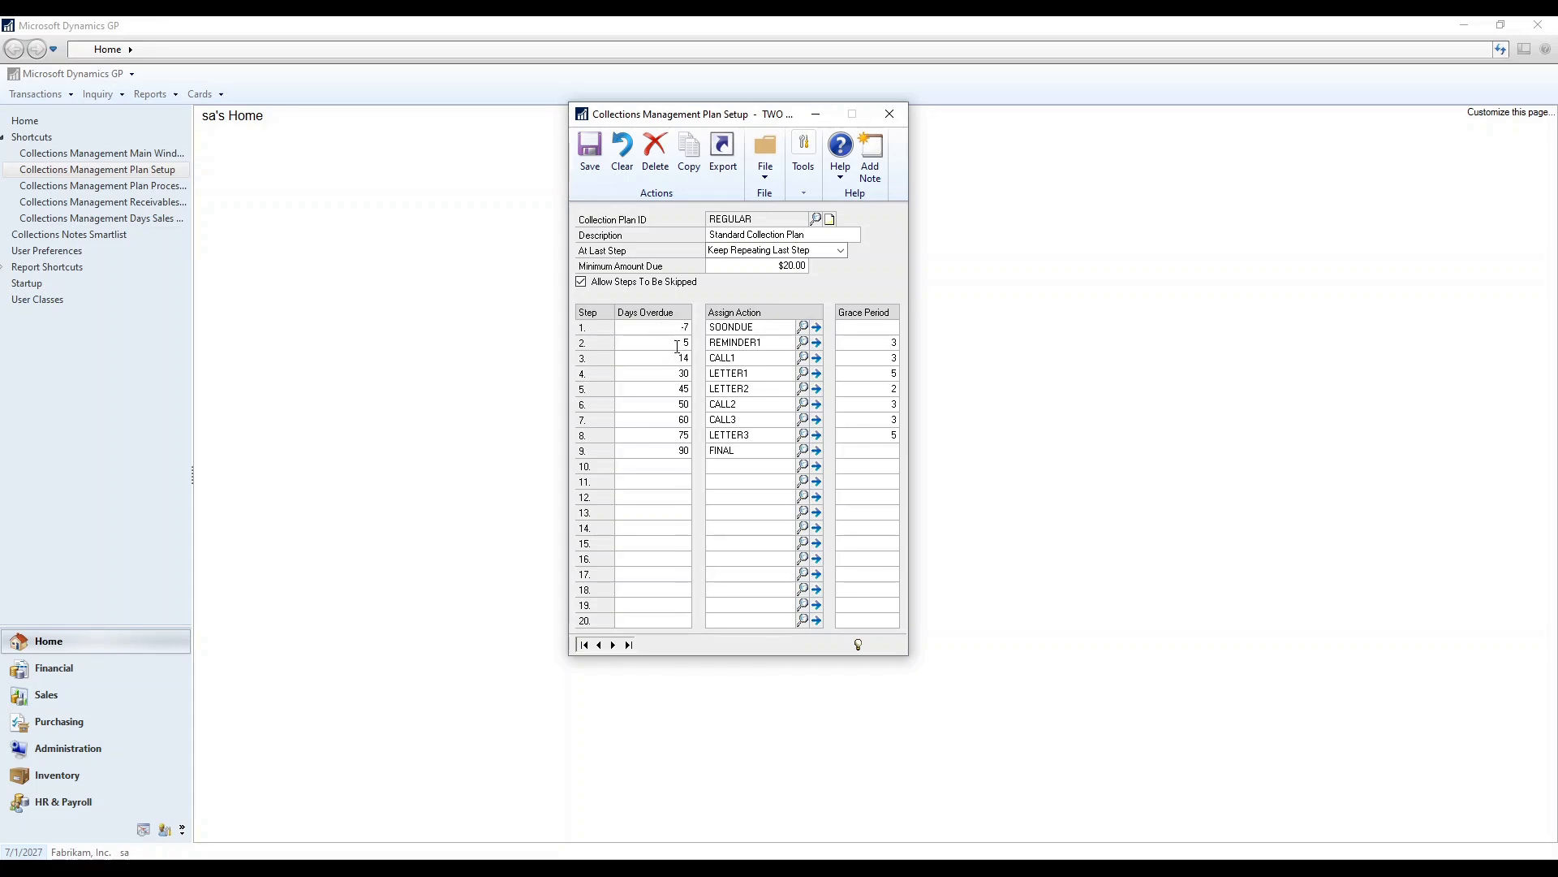
Open the SOONDUE action of step 1 and its SoonDueLetter, and check the default subject and the invoices attached to the e-mail.
{"action": "left_click", "coordinate": [817, 324]}
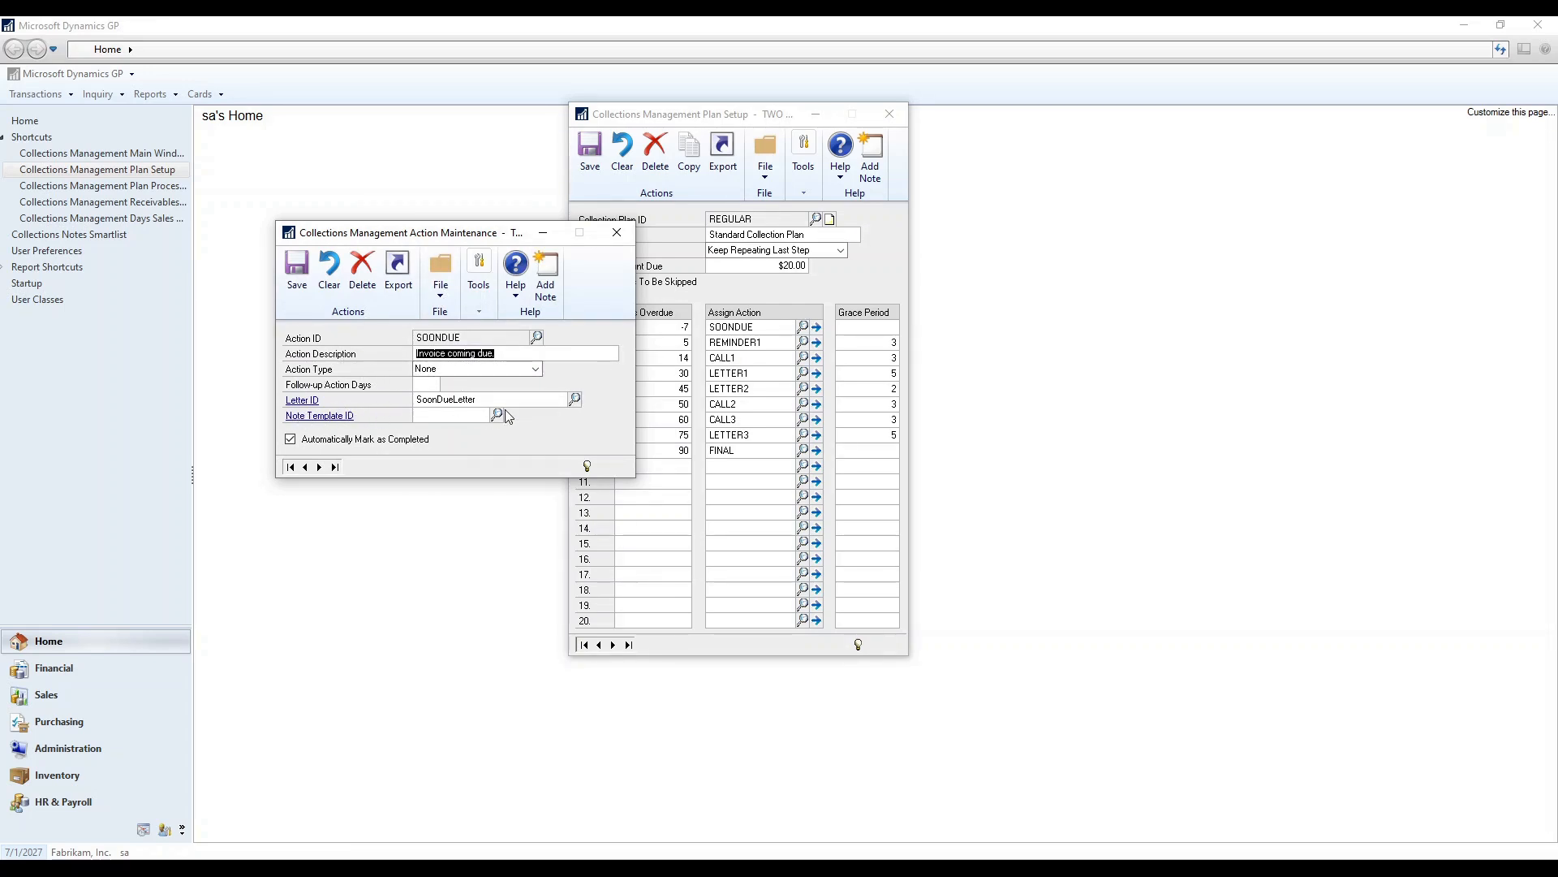
{"action": "left_click", "coordinate": [307, 401]}
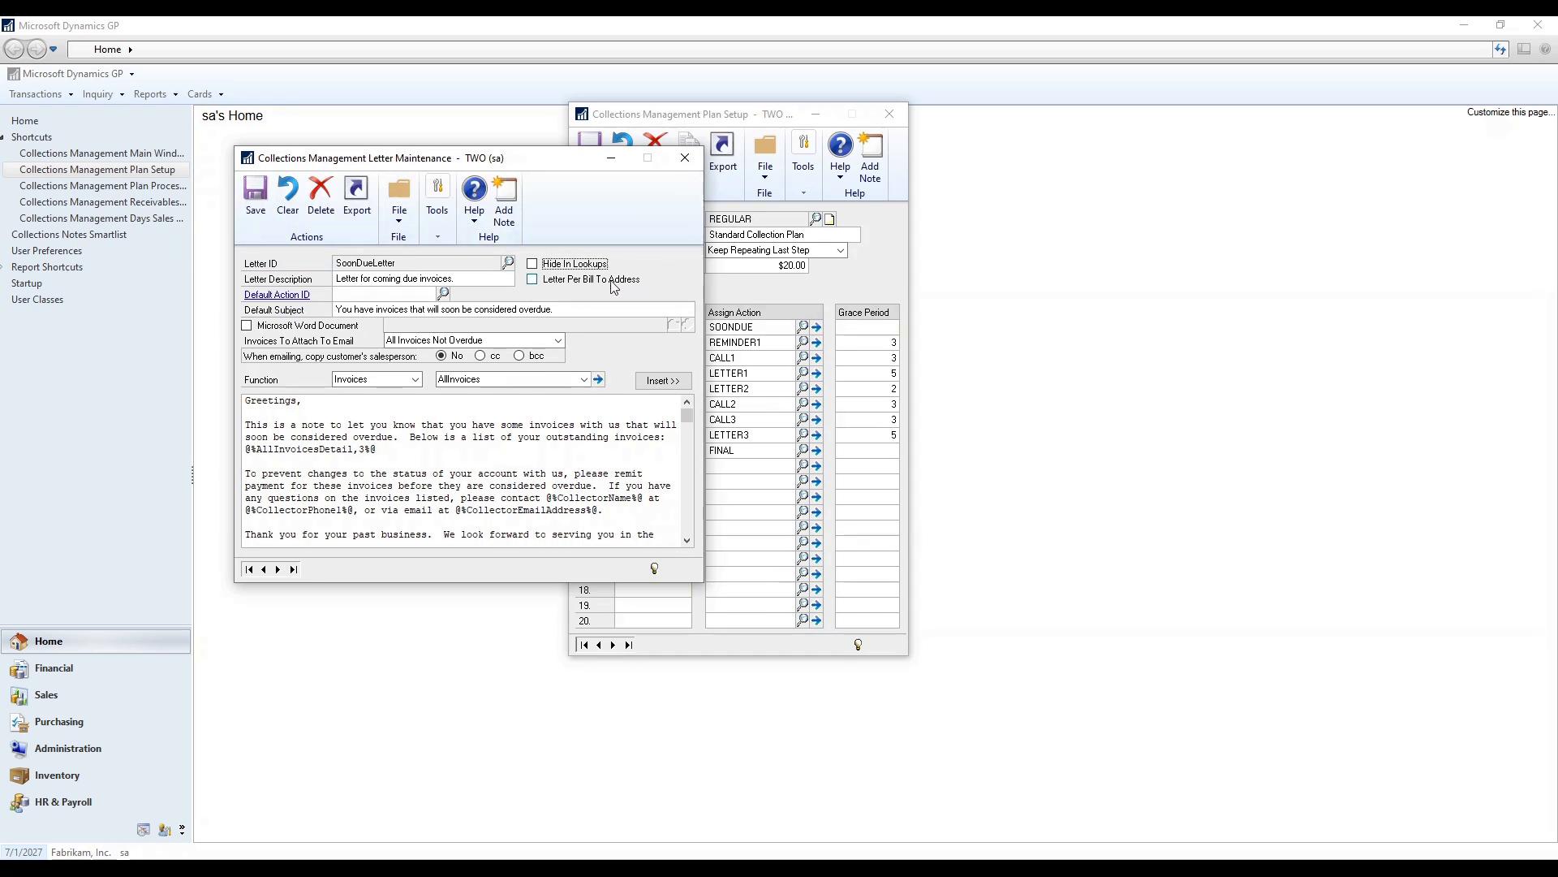
{"action": "double_click", "coordinate": [450, 309]}
{"action": "left_click", "coordinate": [546, 344]}
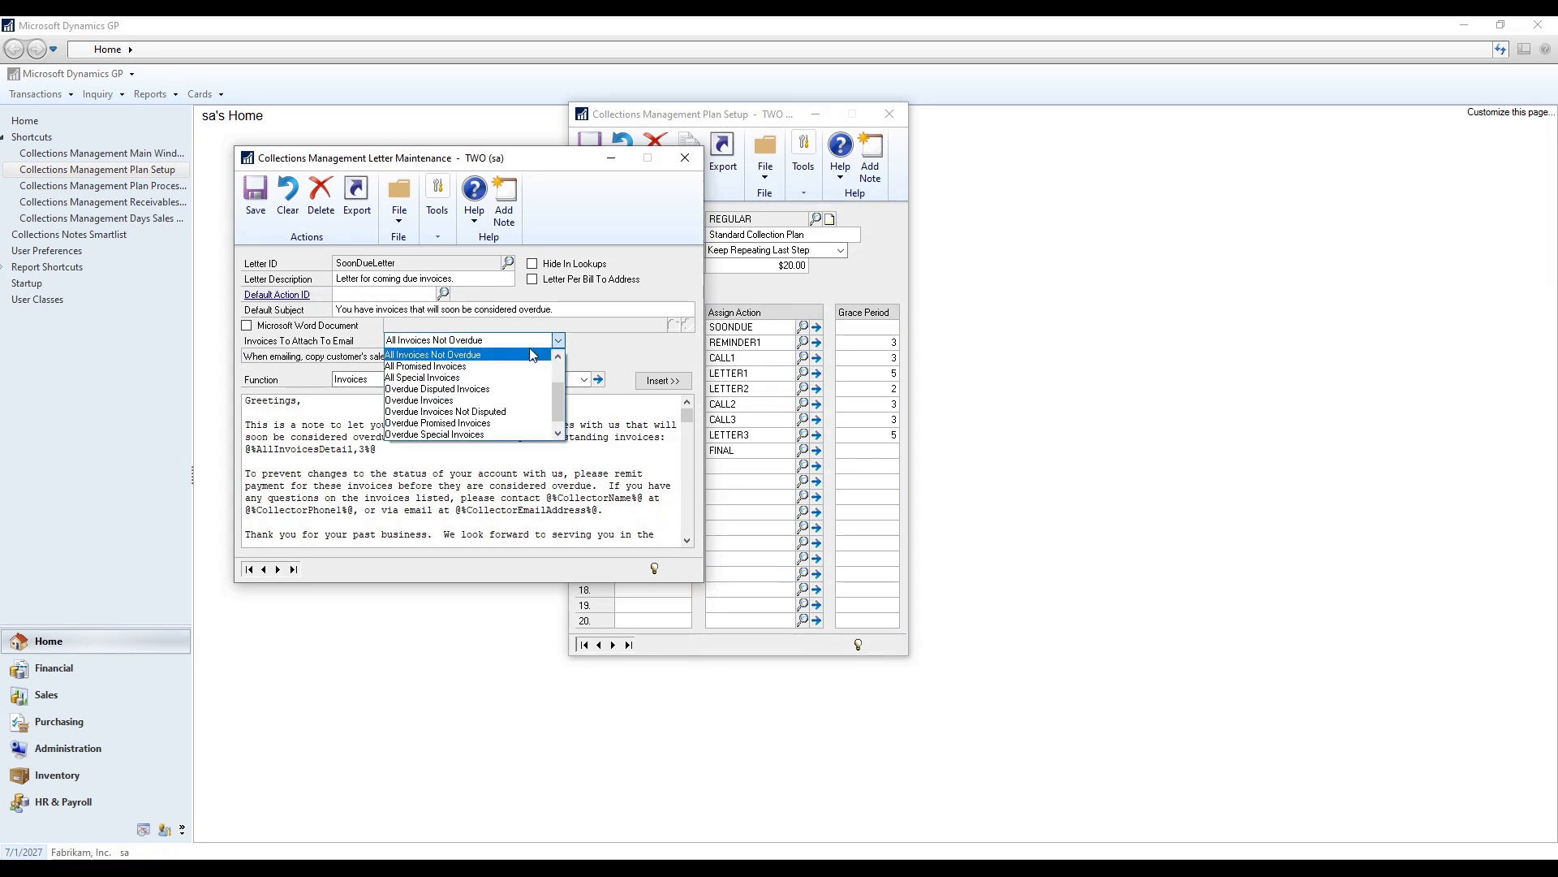
{"action": "left_click", "coordinate": [332, 469]}
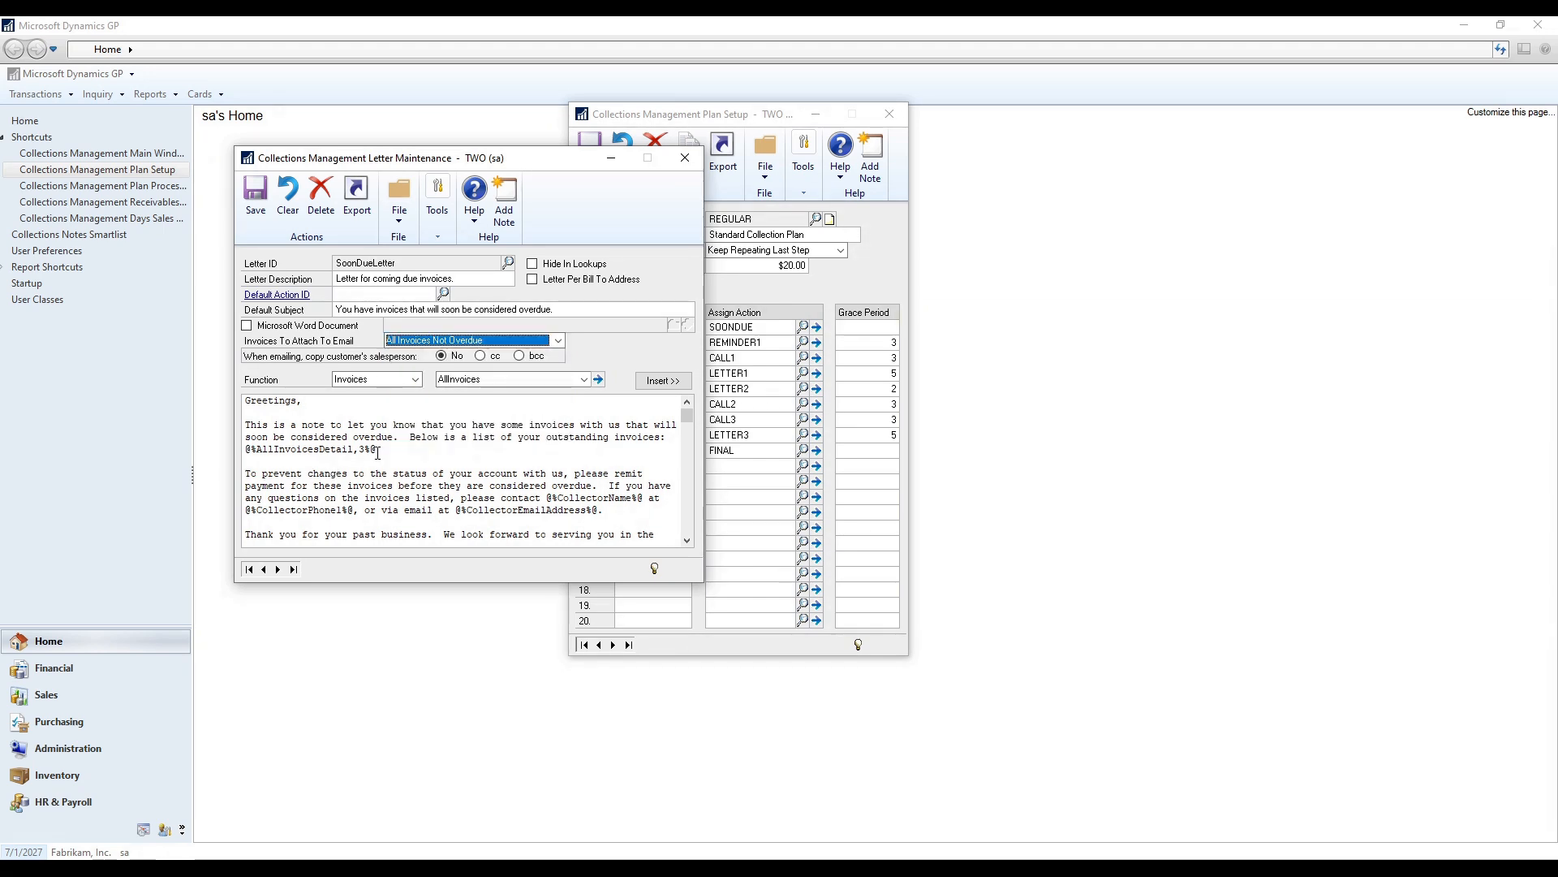
Examine the invoice detail and collector contact placeholders in the SoonDueLetter text, and close the letter and action windows.
{"action": "left_click_drag", "start_coordinate": [378, 449], "coordinate": [253, 453]}
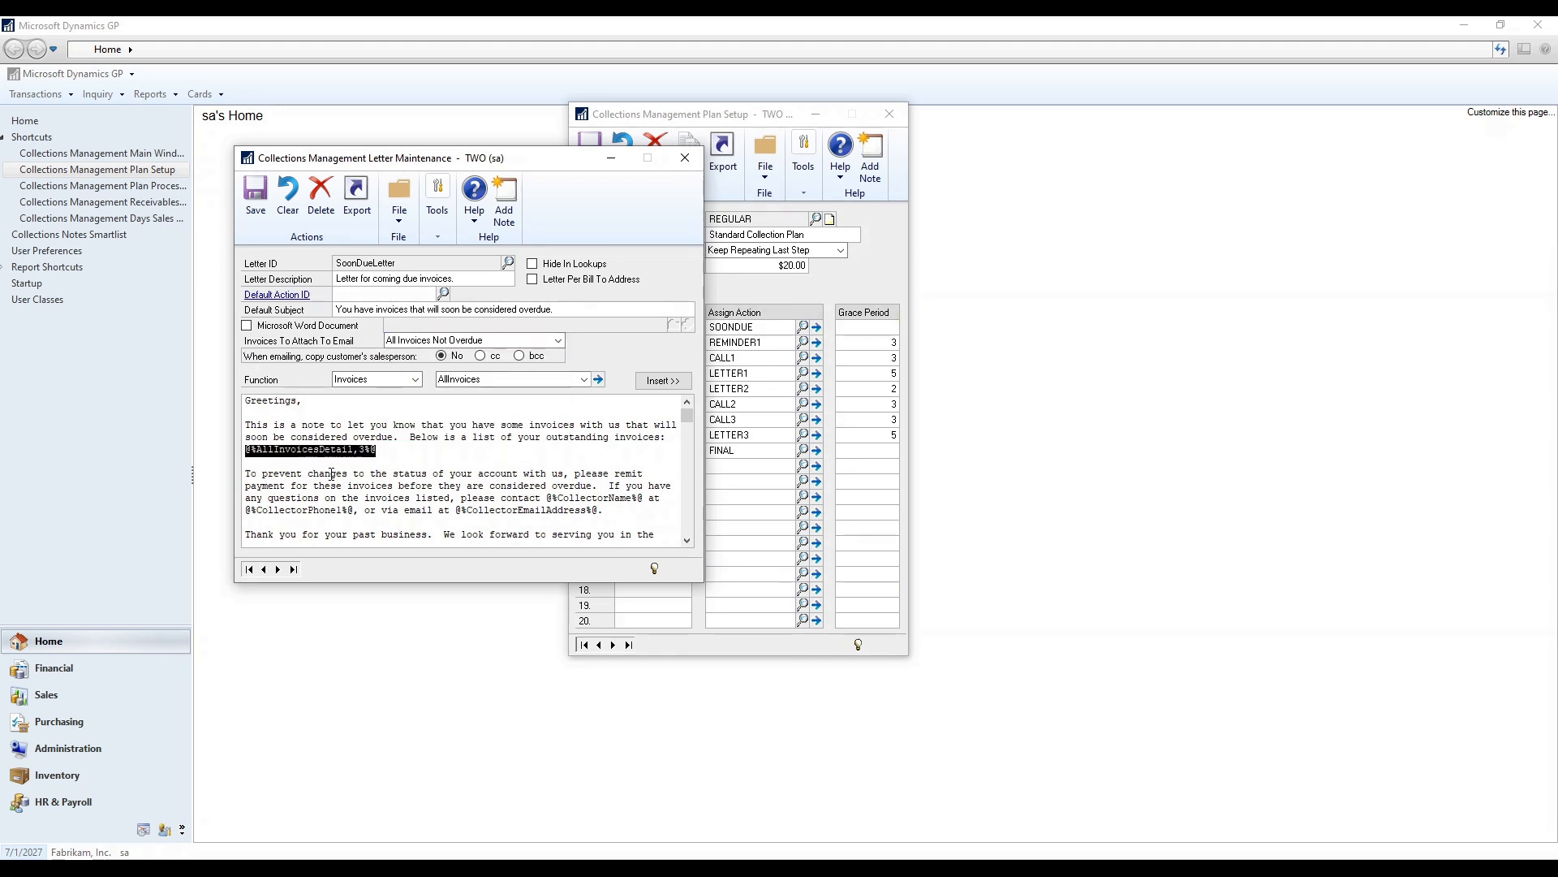
{"action": "left_click", "coordinate": [361, 498]}
{"action": "left_click_drag", "start_coordinate": [353, 516], "coordinate": [251, 513]}
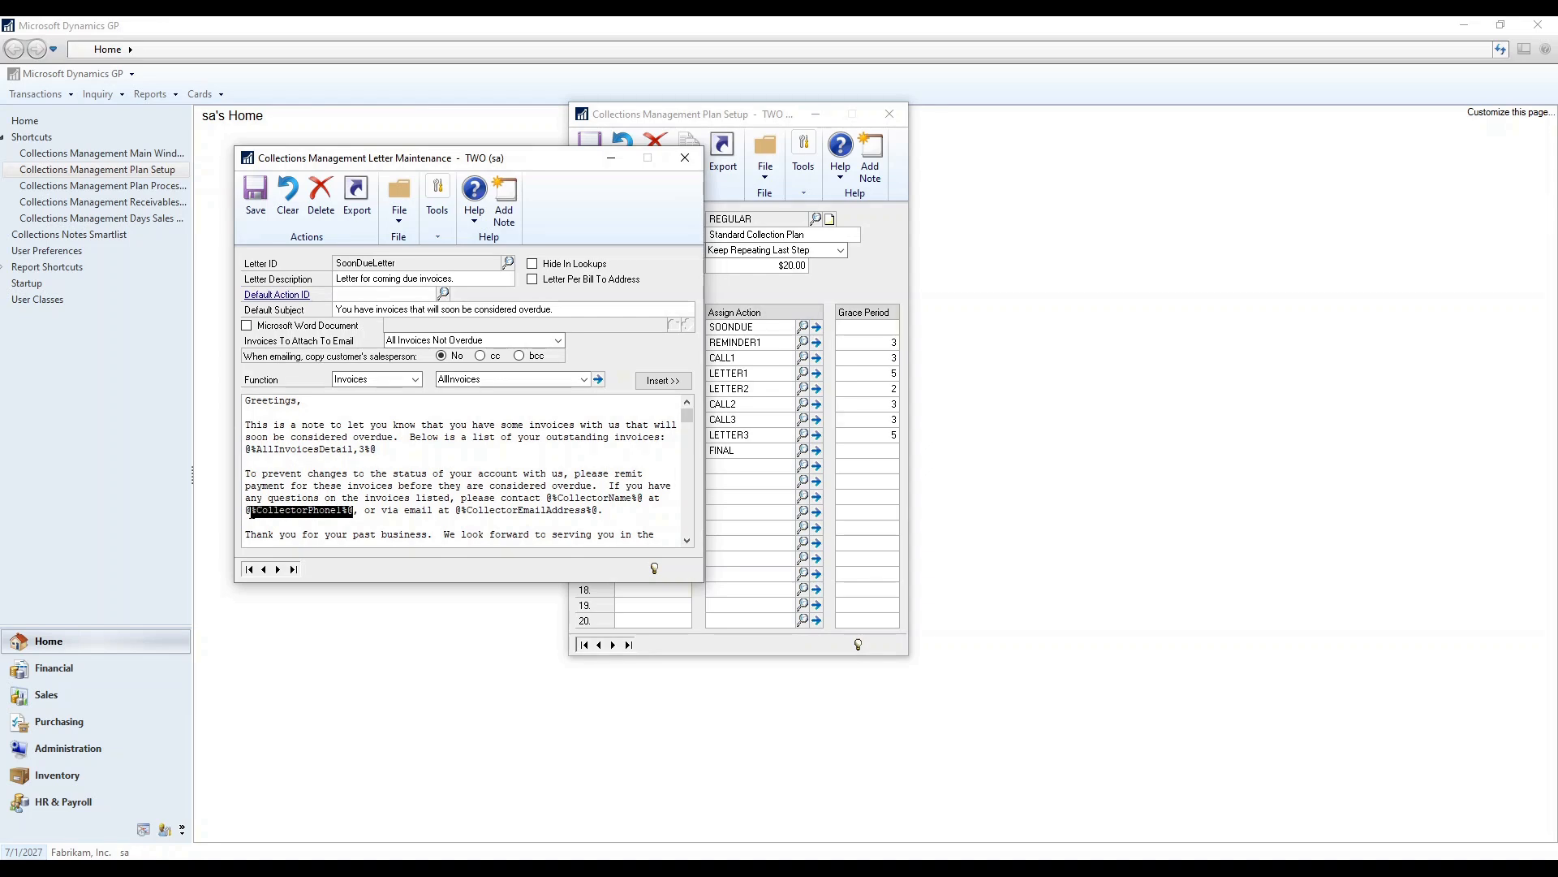
{"action": "left_click_drag", "start_coordinate": [603, 513], "coordinate": [450, 513]}
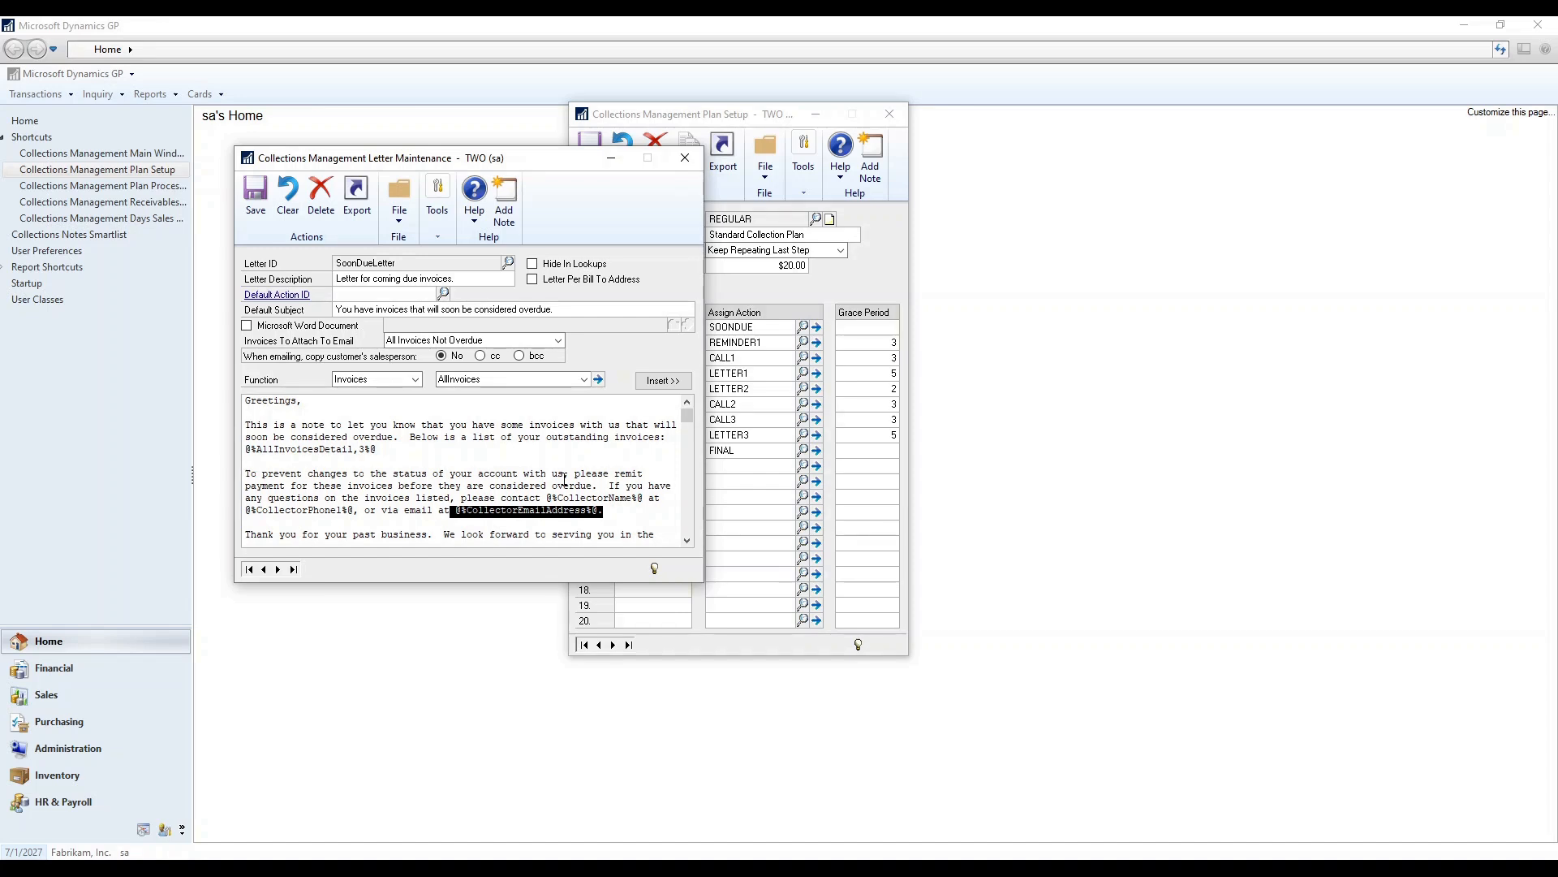
{"action": "left_click", "coordinate": [685, 157]}
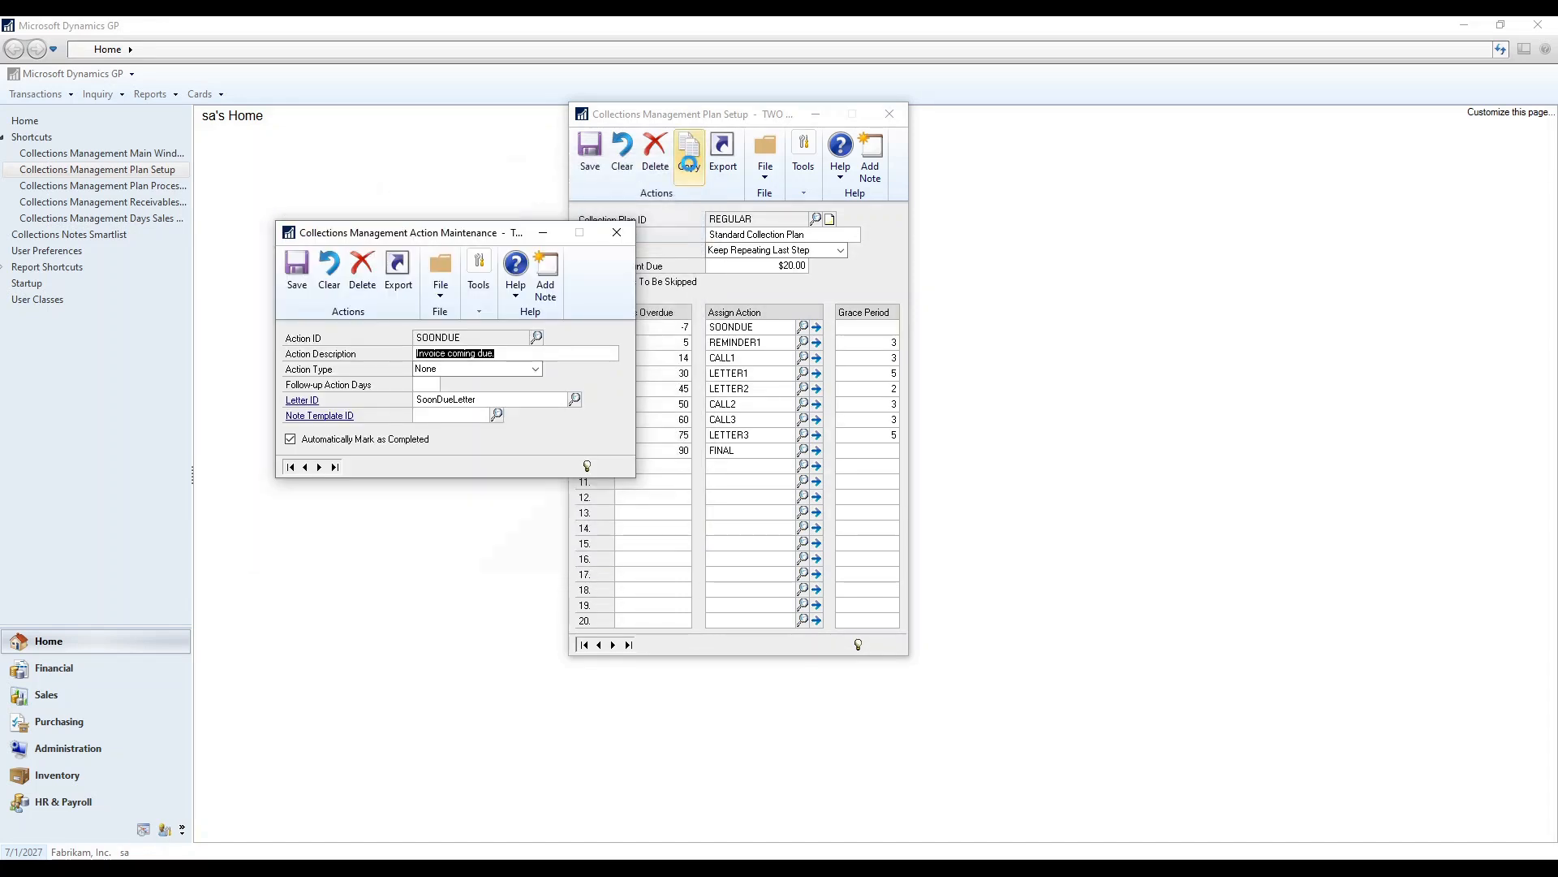
{"action": "left_click", "coordinate": [617, 232]}
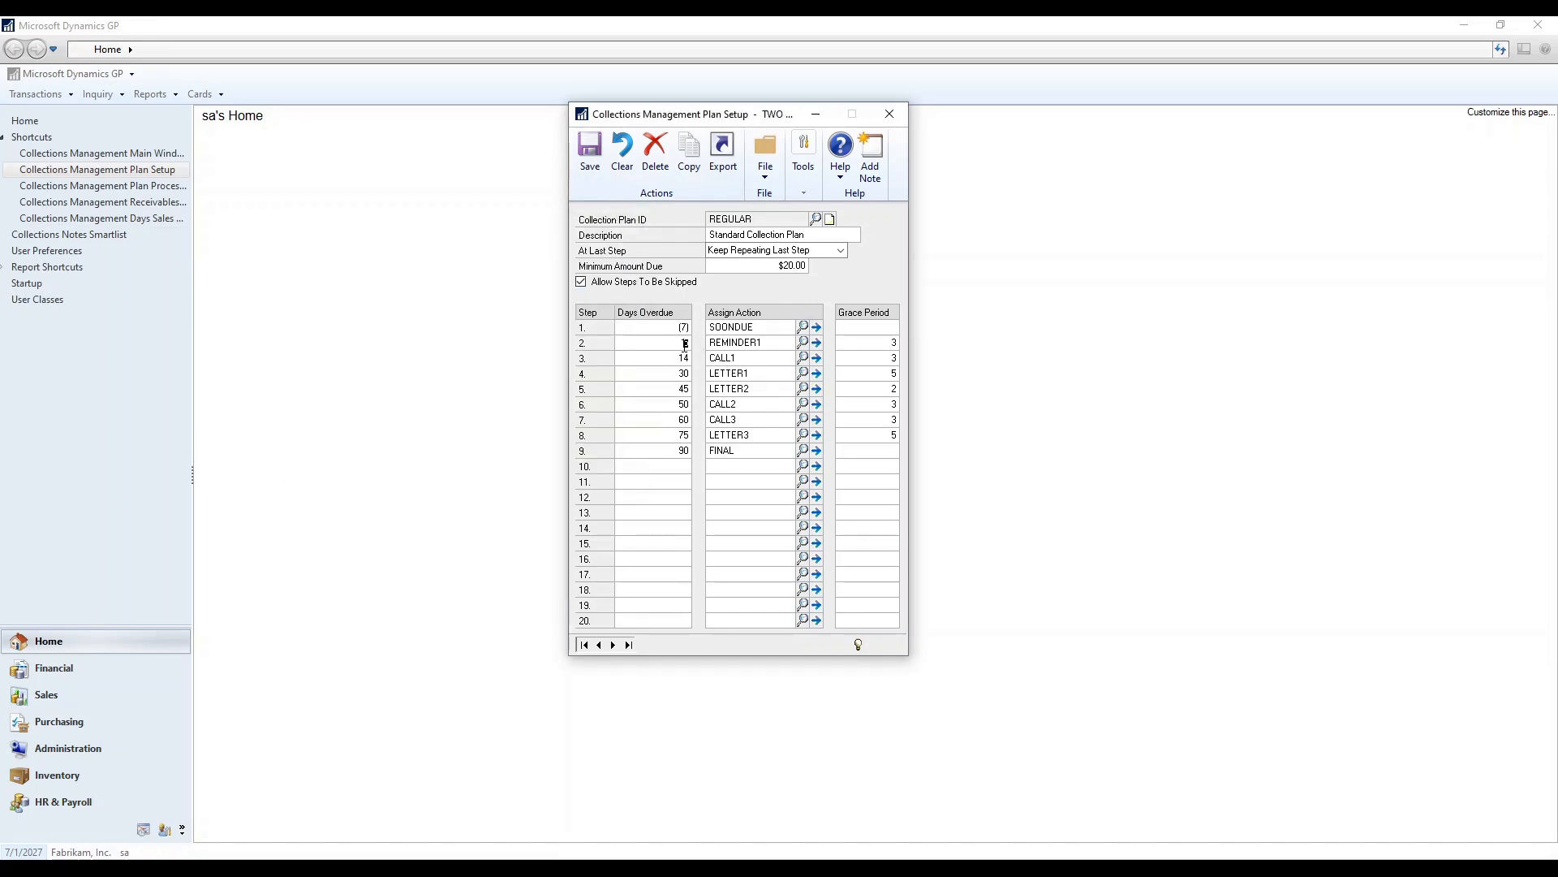
Examine the REGULAR plan's steps from REMINDER1 through FINAL, comparing each assigned action with its days overdue.
{"action": "left_click", "coordinate": [759, 339]}
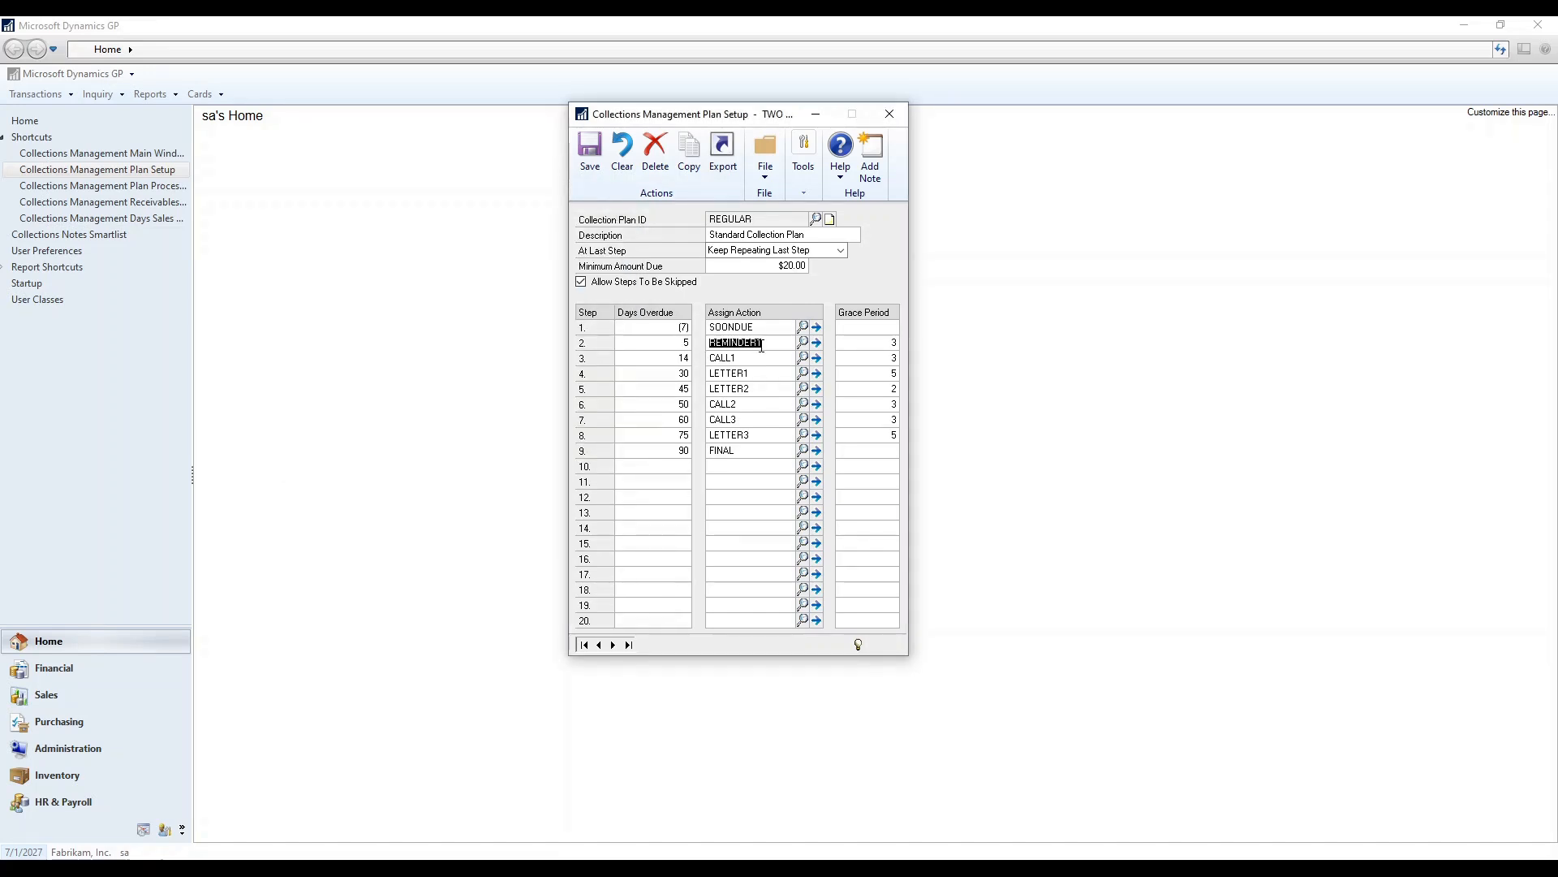
{"action": "left_click", "coordinate": [680, 358]}
{"action": "left_click", "coordinate": [744, 357]}
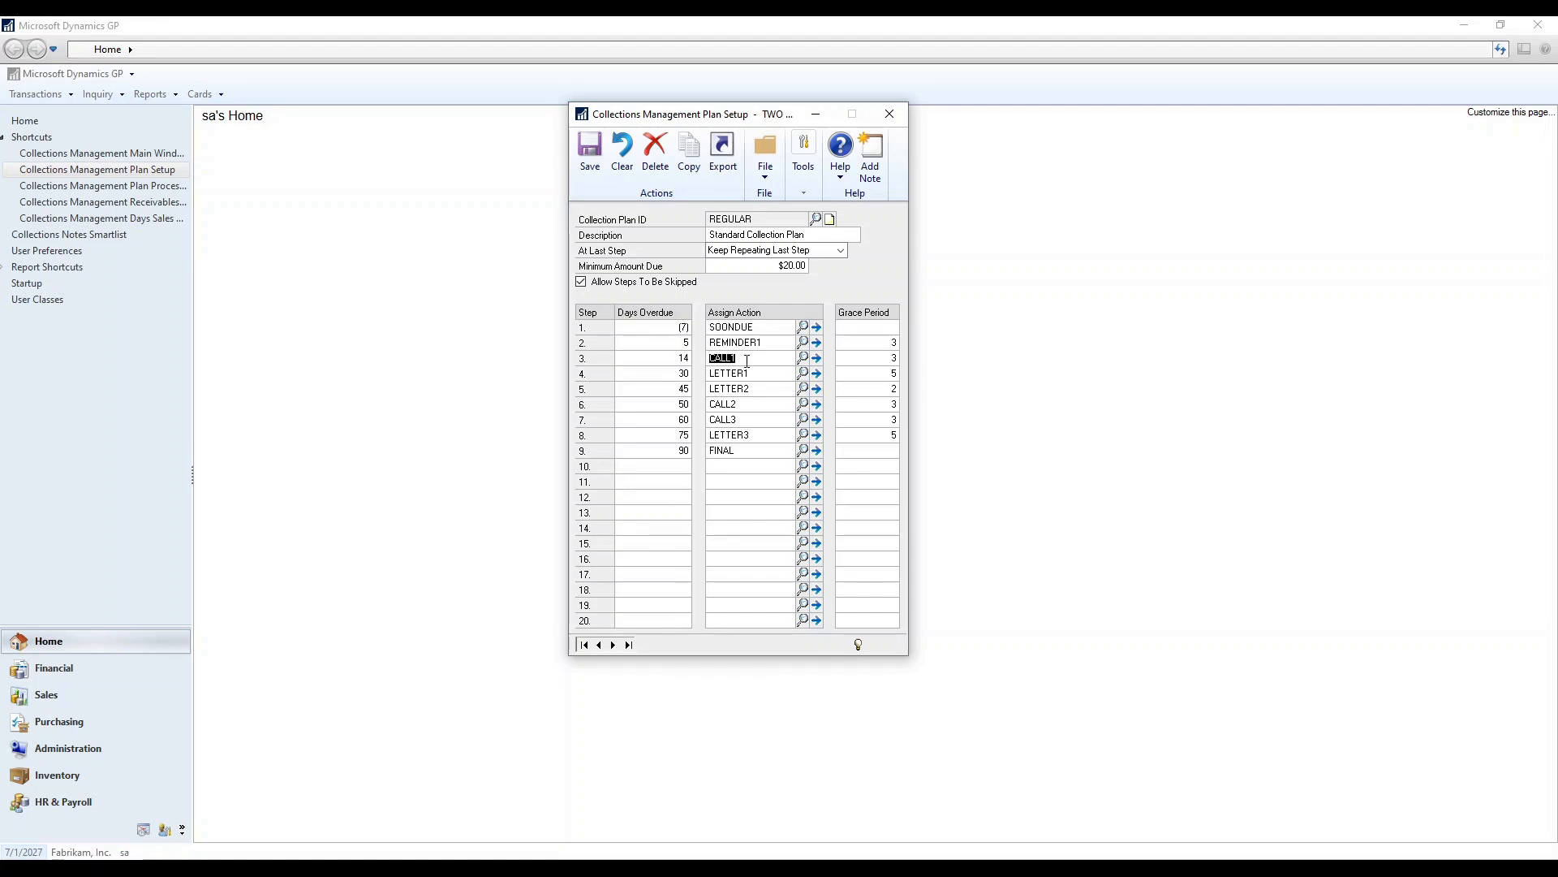
{"action": "left_click", "coordinate": [681, 372]}
{"action": "left_click", "coordinate": [680, 388]}
{"action": "left_click", "coordinate": [753, 372]}
{"action": "left_click", "coordinate": [755, 386]}
{"action": "left_click", "coordinate": [669, 451]}
{"action": "left_click", "coordinate": [749, 454]}
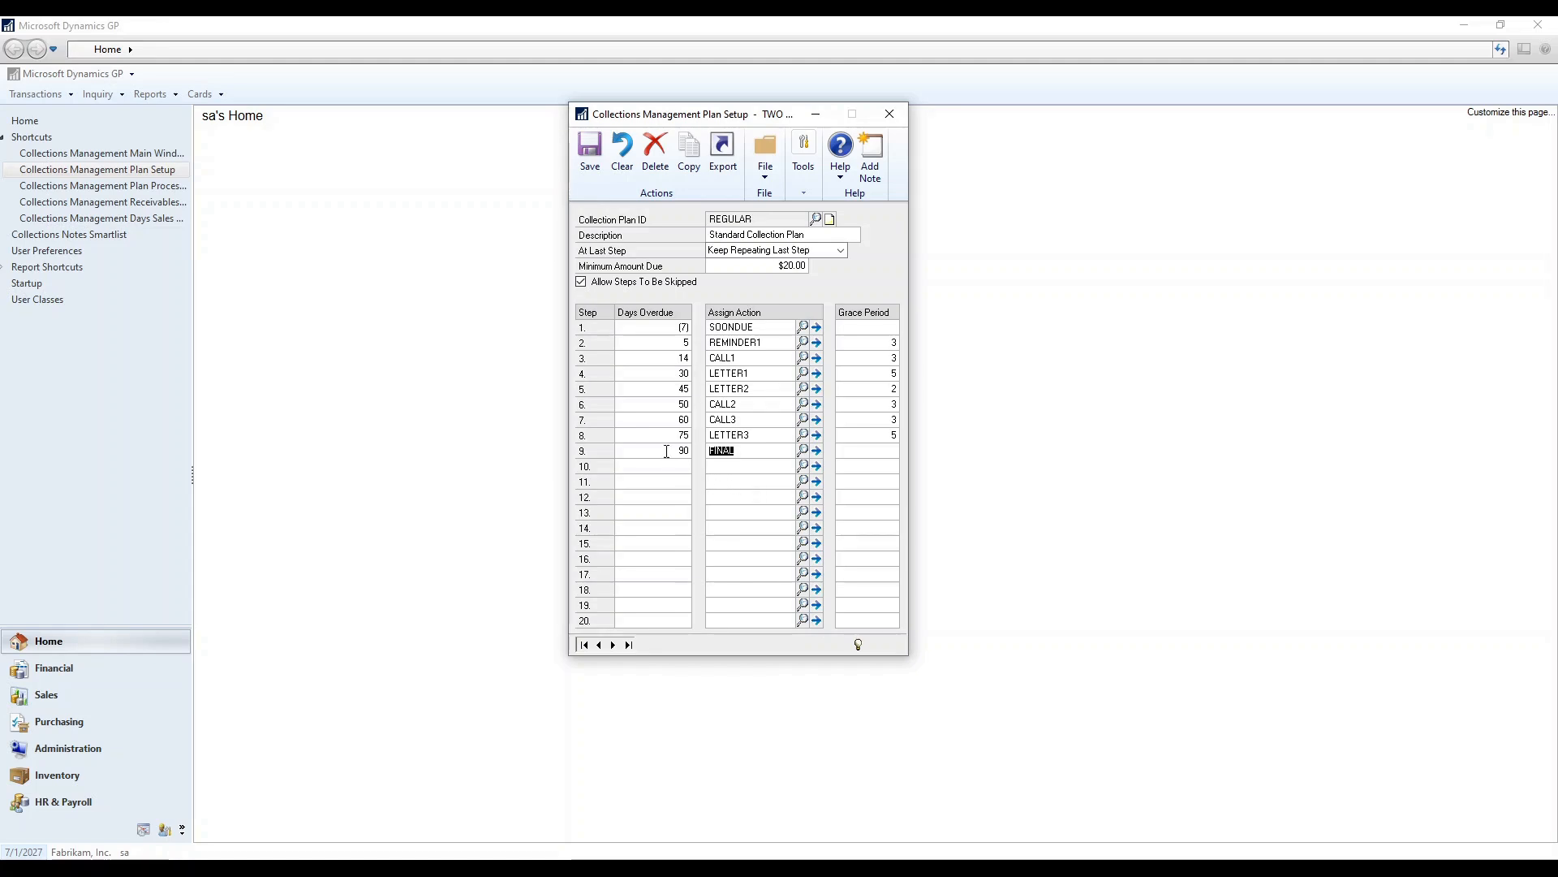
{"action": "key", "text": "shift+Tab"}
{"action": "key", "text": "Tab"}
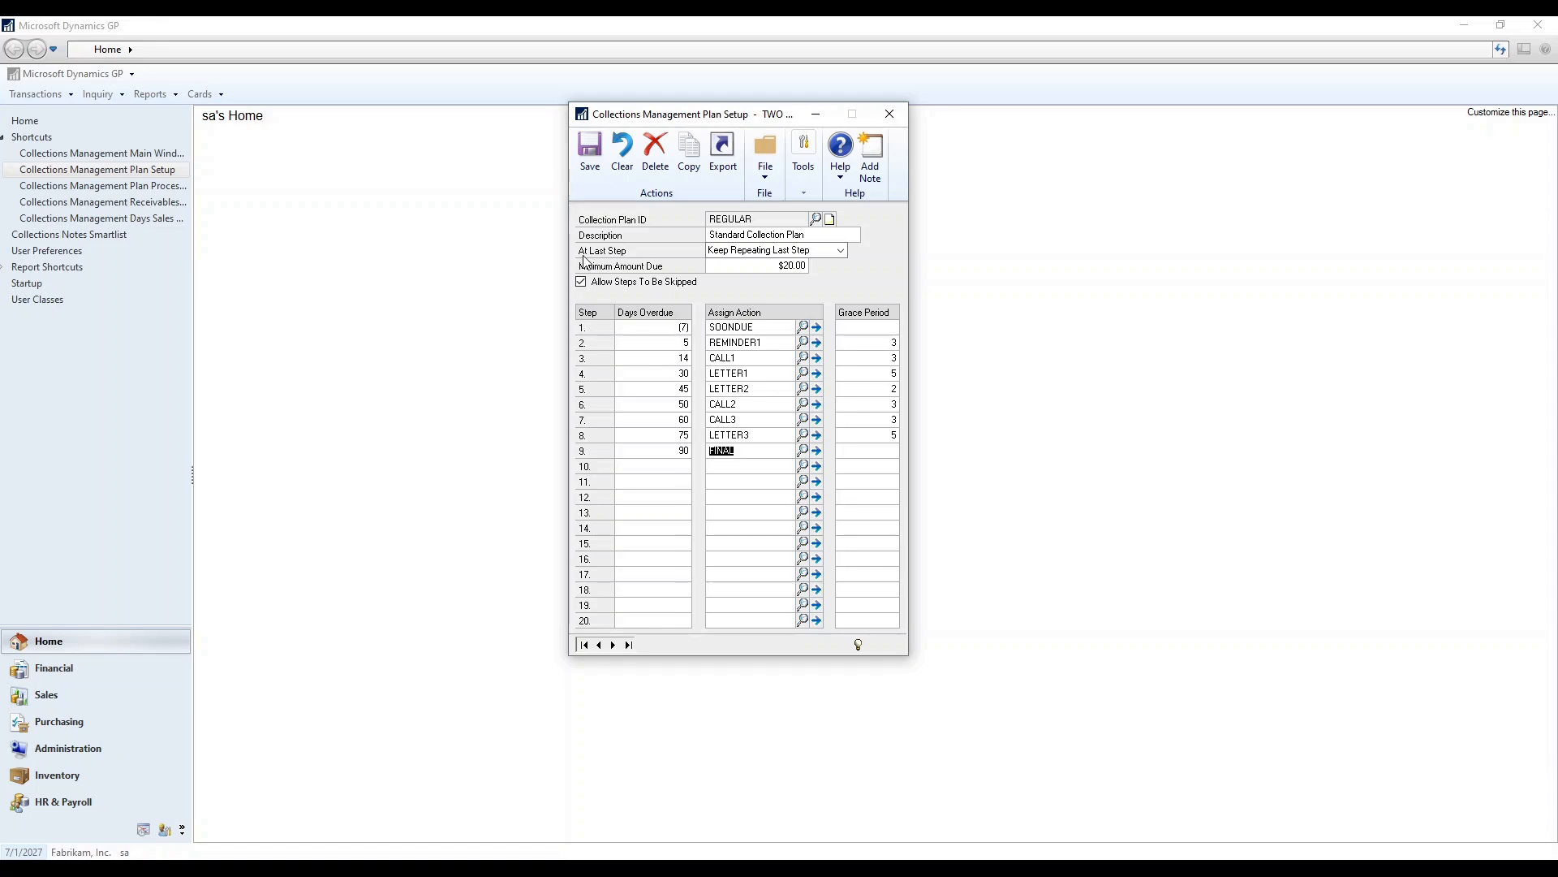
Try Stop Suggesting as the REGULAR plan's last-step behavior and check its minimum amount due.
{"action": "left_click", "coordinate": [840, 251]}
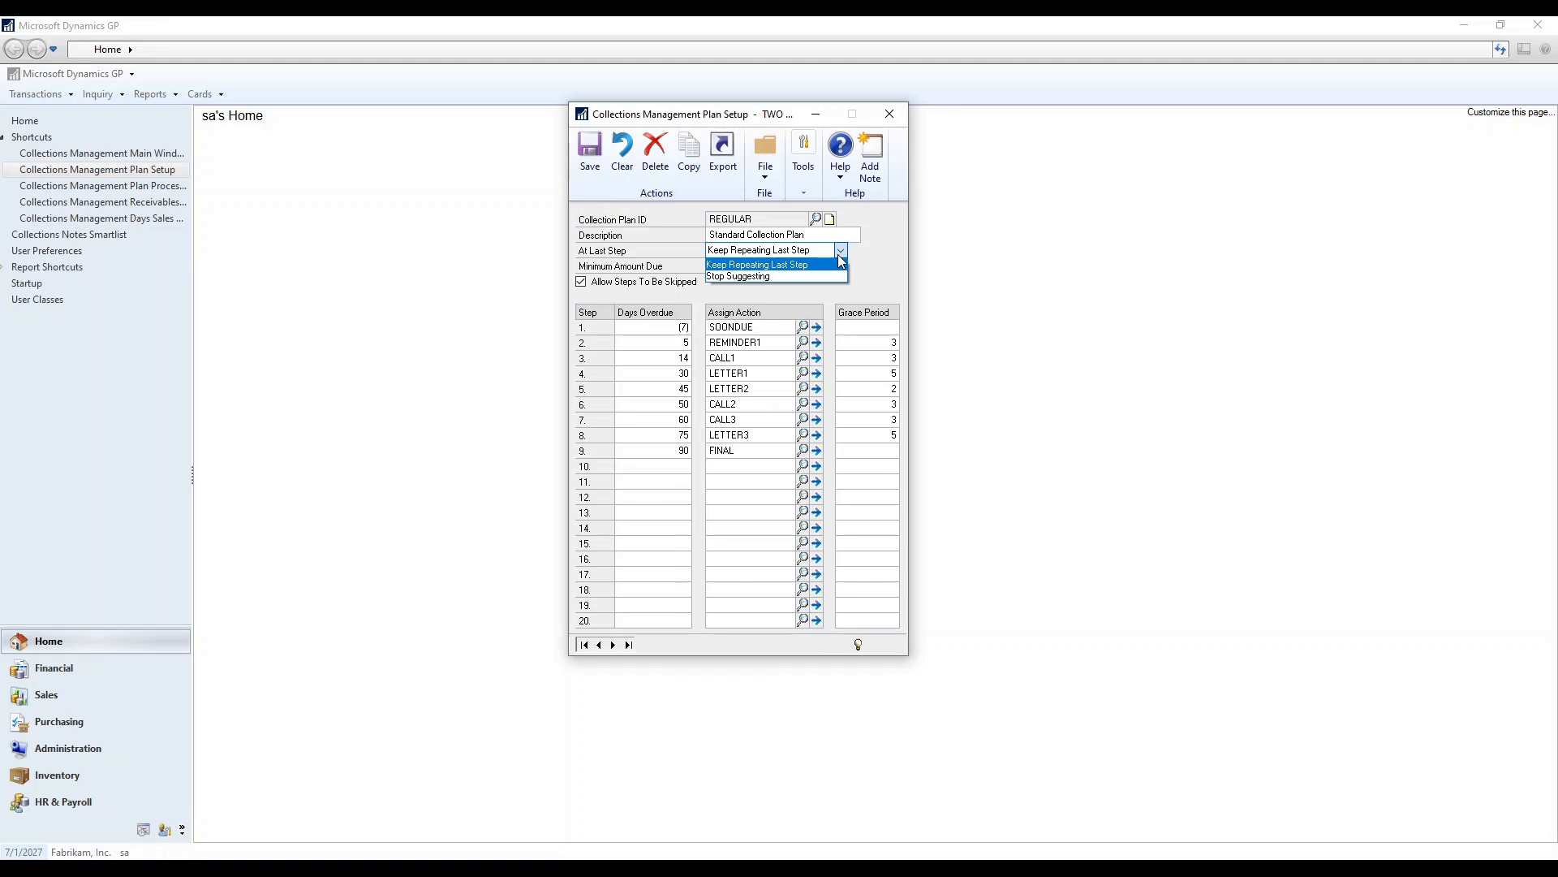
{"action": "key", "text": "Down"}
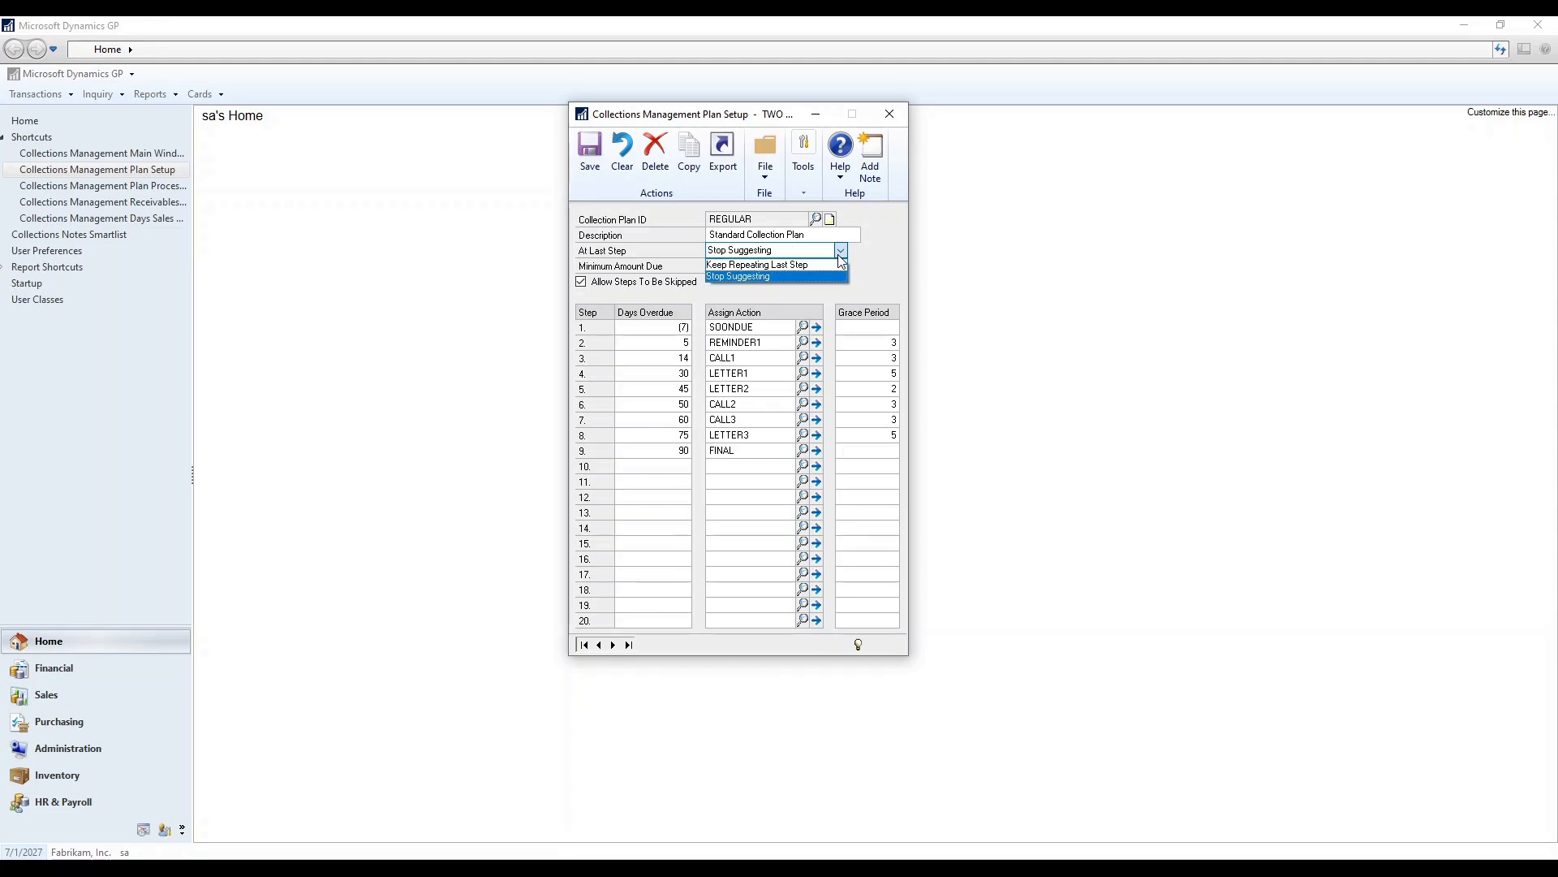
{"action": "left_click", "coordinate": [859, 259]}
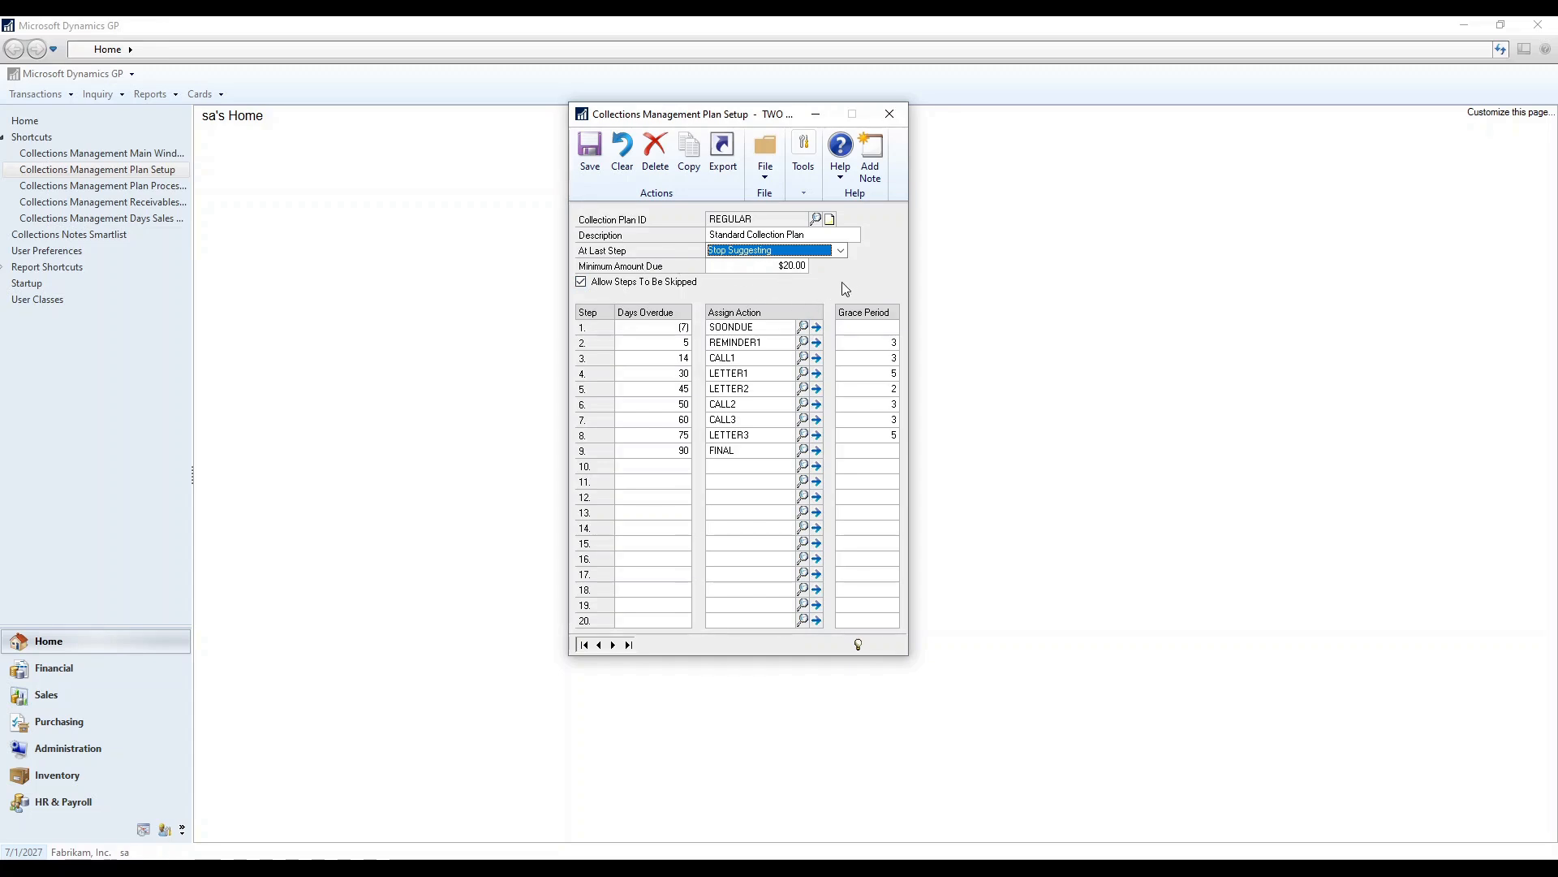
{"action": "left_click", "coordinate": [768, 264]}
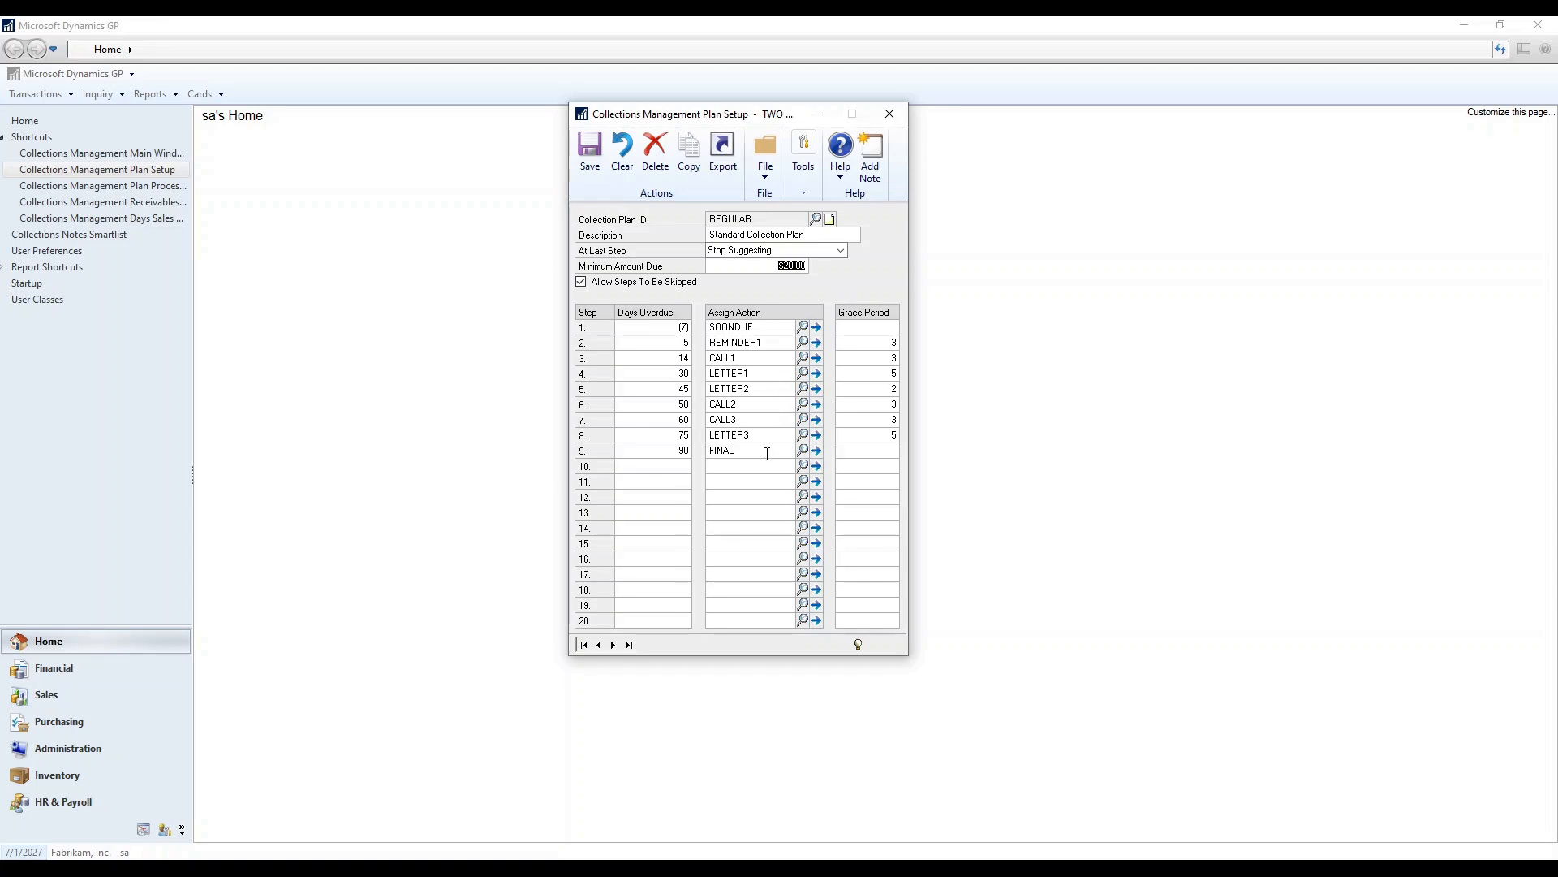
Browse back through the HIGHRISK and GOODCUSTOMERS plans to compare their minimum amounts due, and close the plan setup.
{"action": "left_click", "coordinate": [613, 644]}
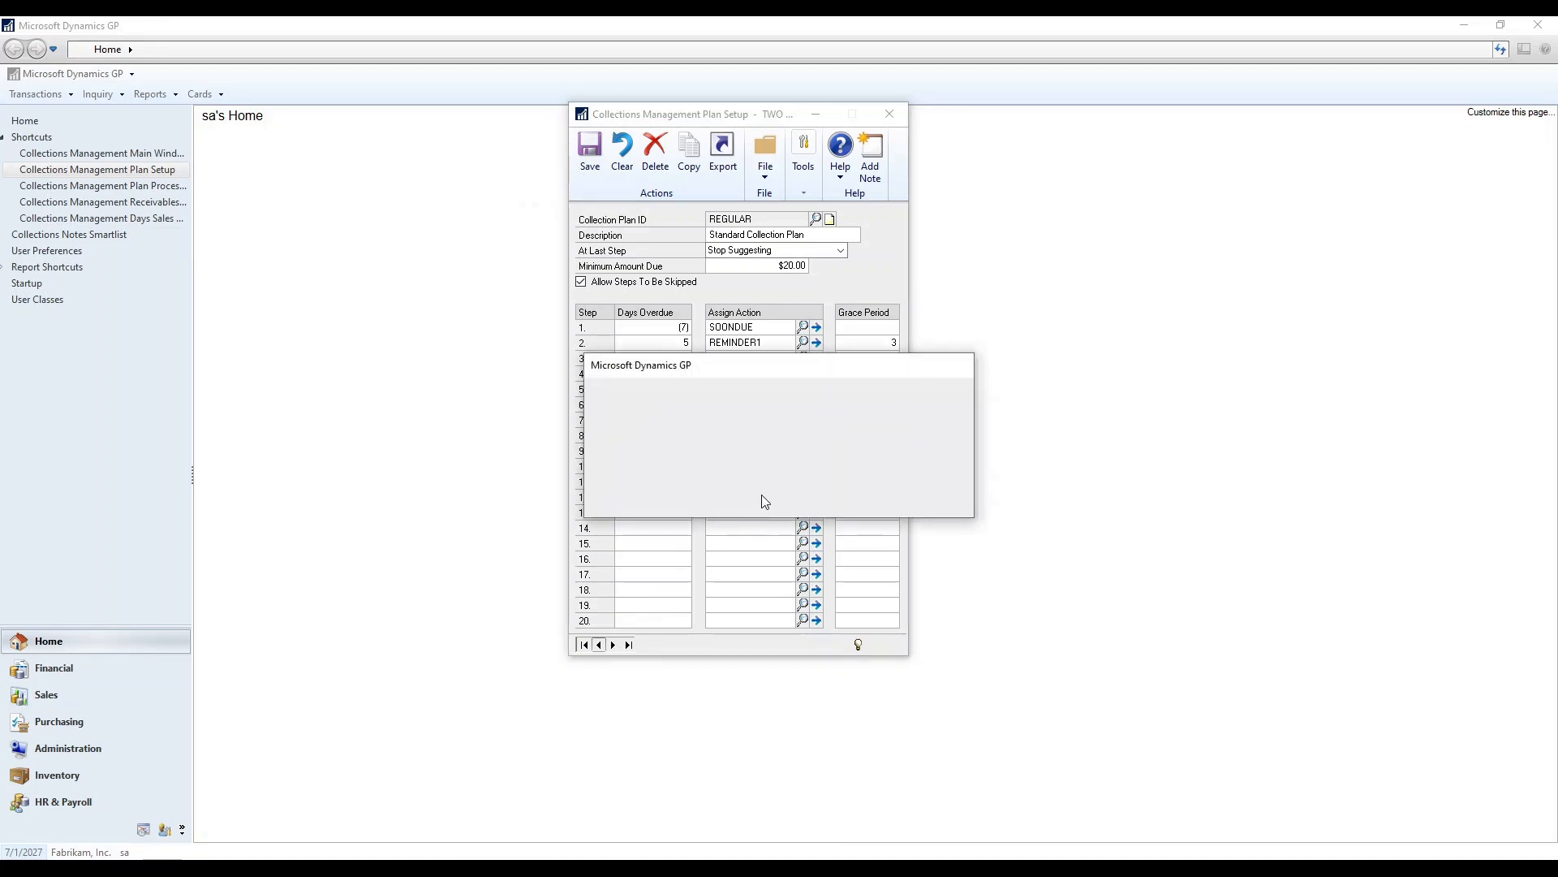
{"action": "left_click", "coordinate": [774, 493]}
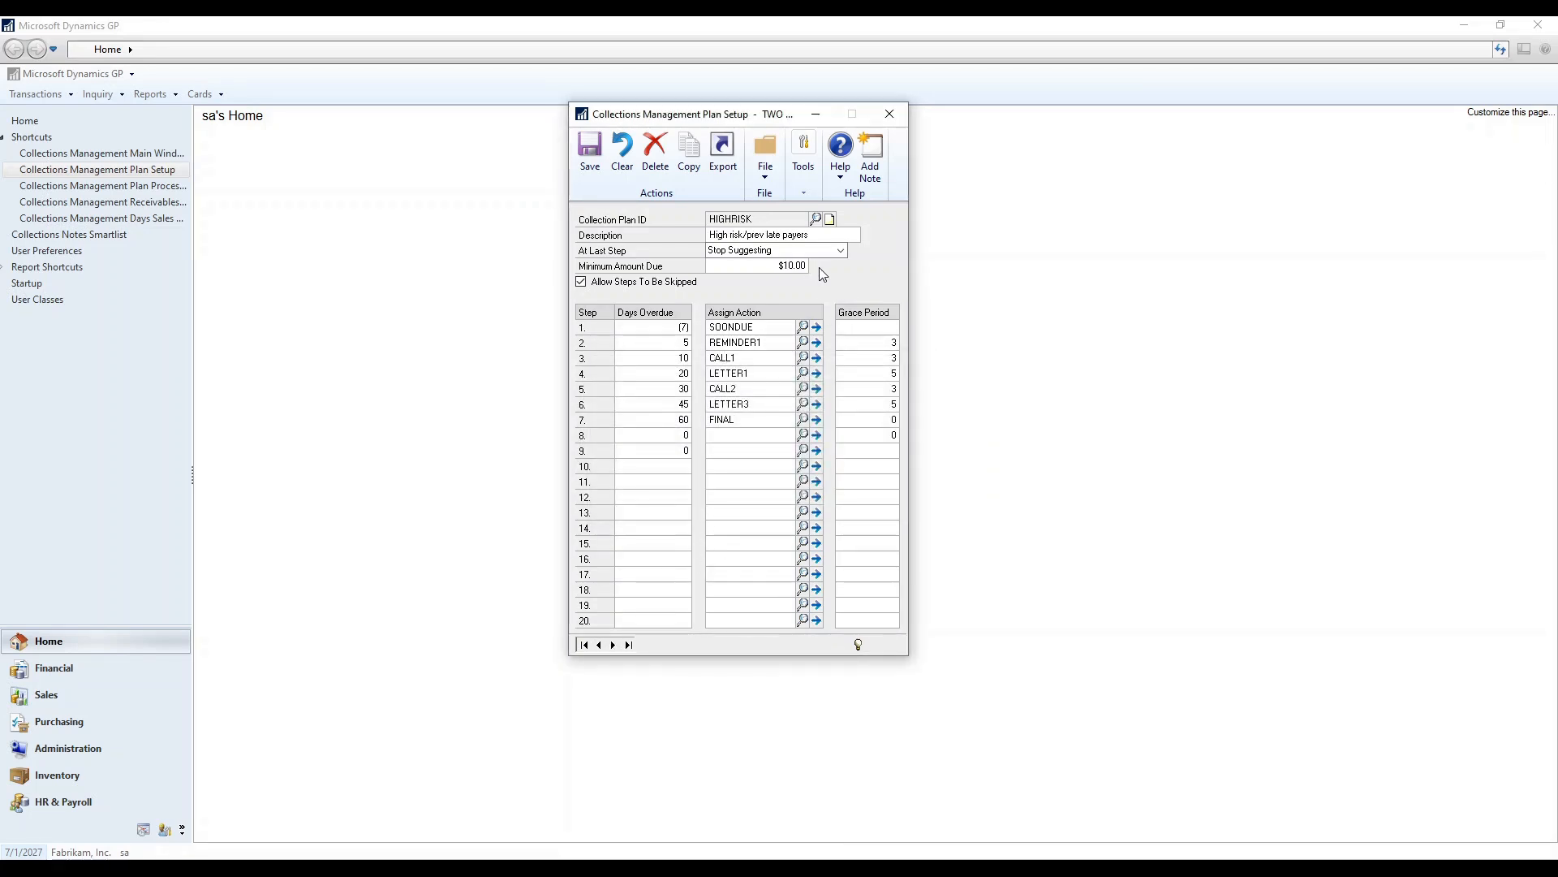
{"action": "left_click", "coordinate": [601, 646]}
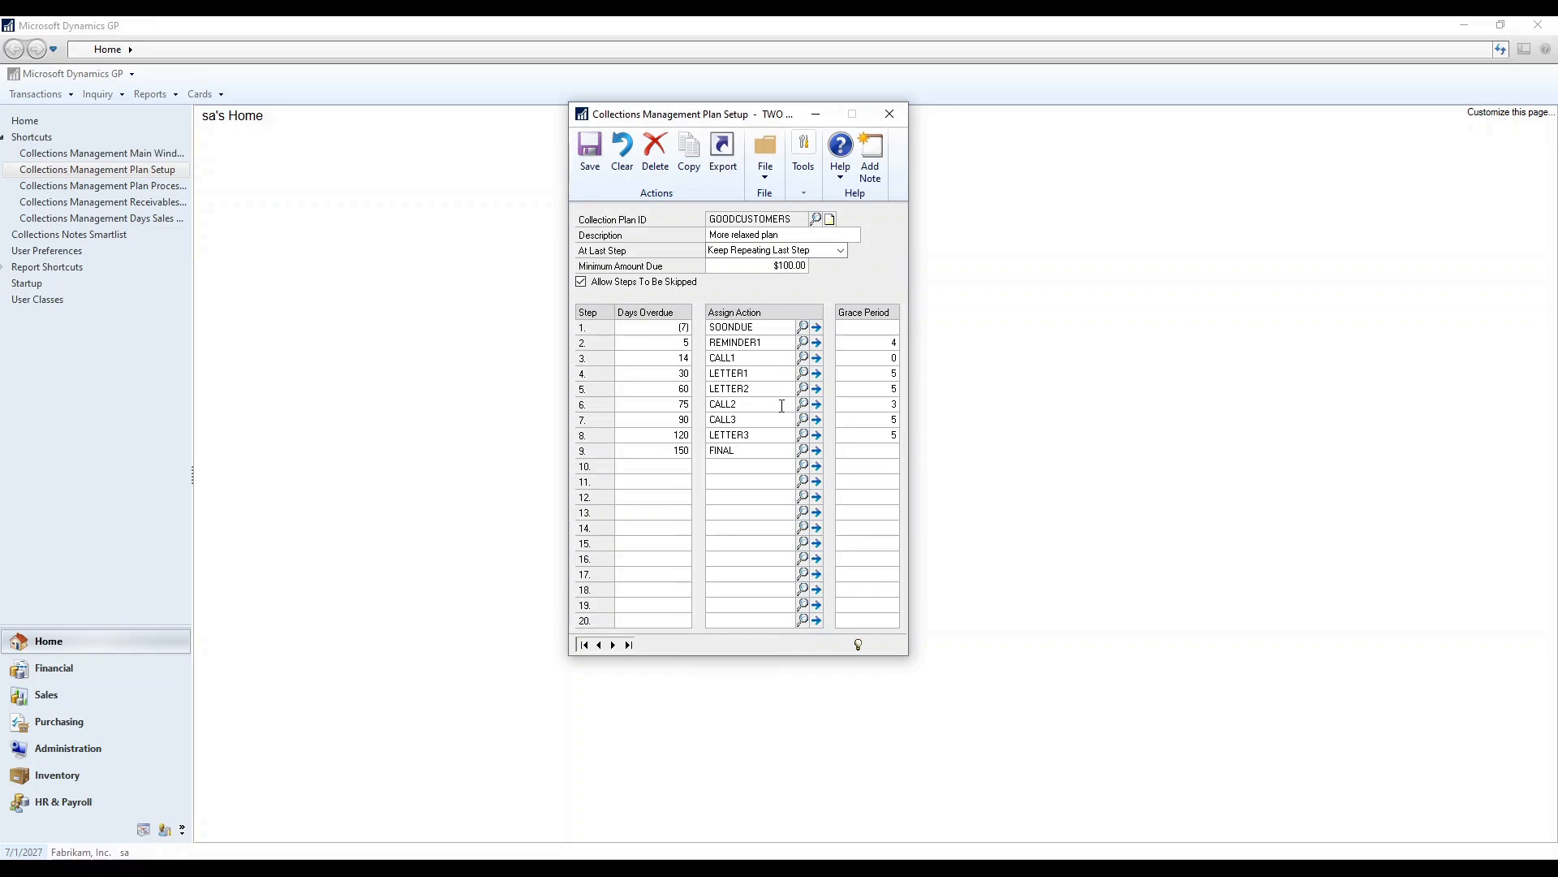
{"action": "left_click", "coordinate": [889, 114]}
Open Collection Management Plan Processing and list the Overdue customers.
{"action": "left_click", "coordinate": [154, 187]}
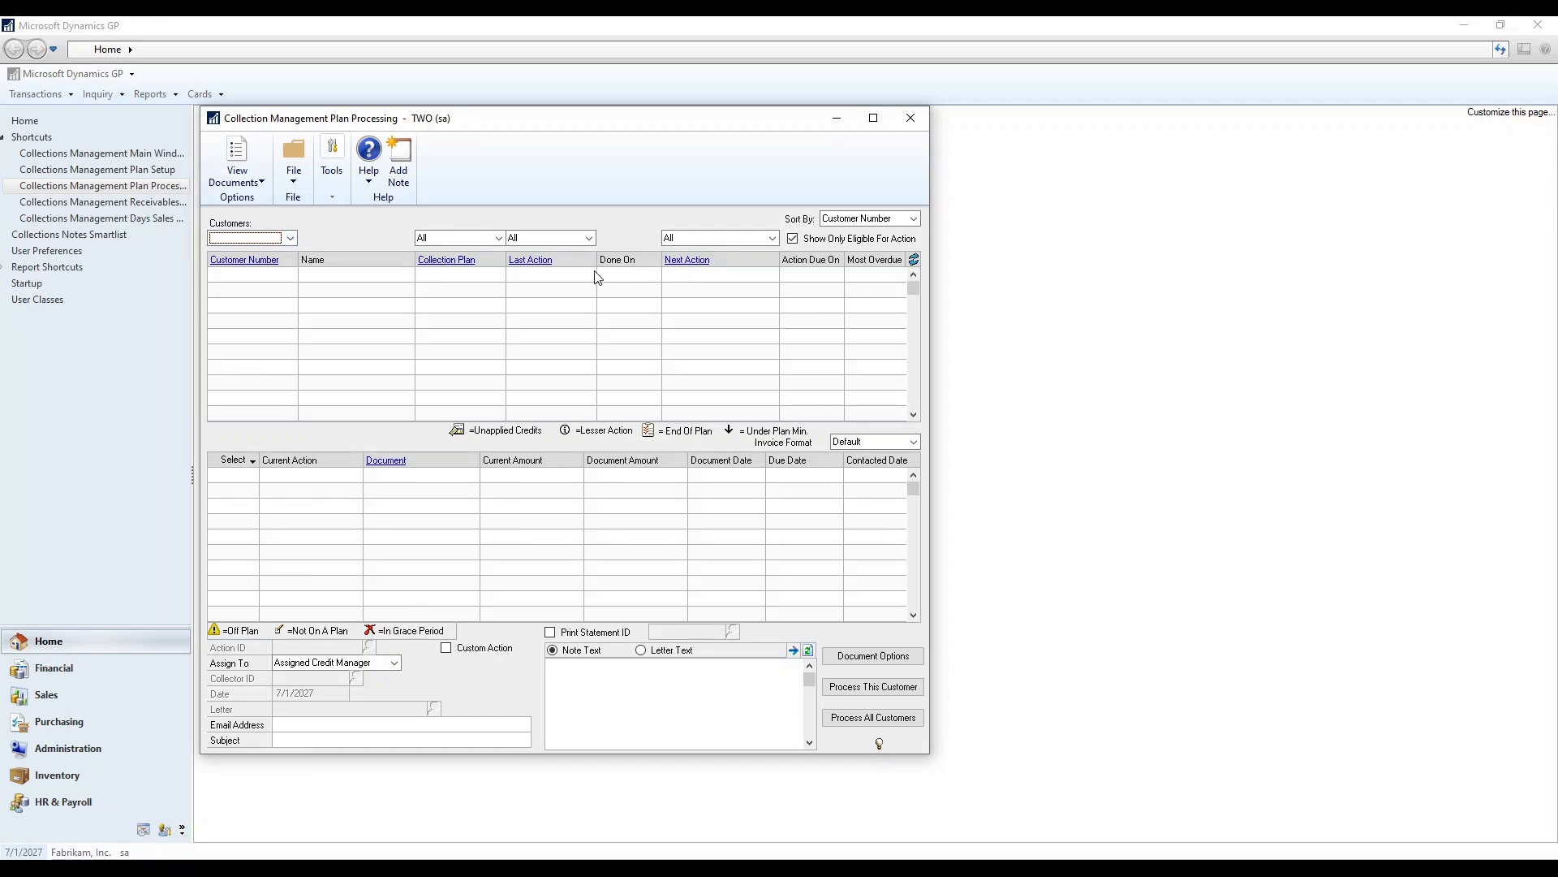
{"action": "left_click", "coordinate": [290, 238]}
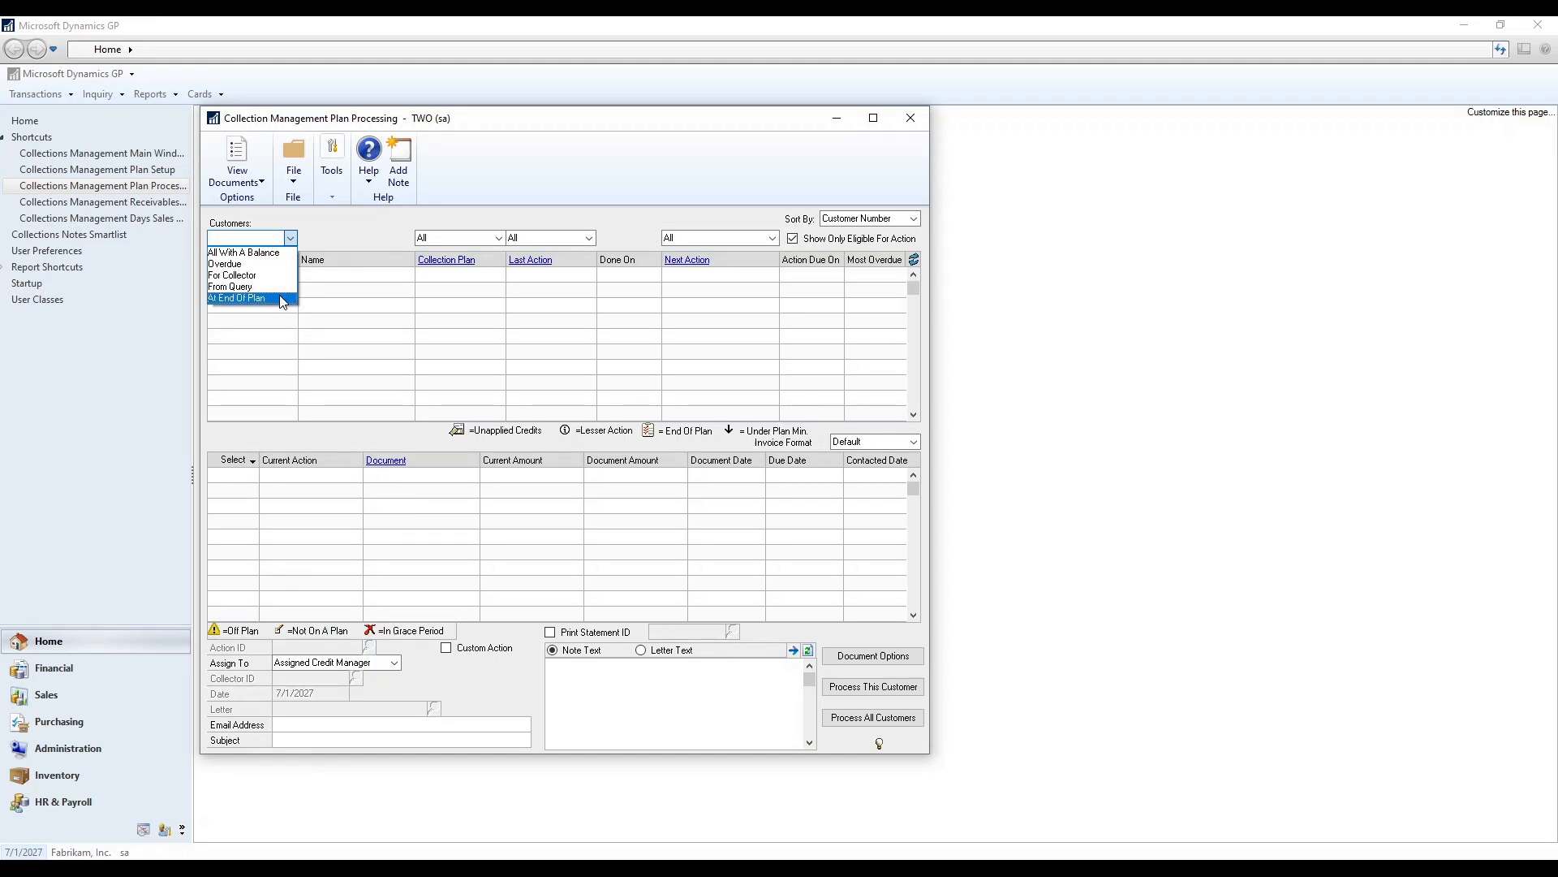
{"action": "left_click", "coordinate": [267, 264]}
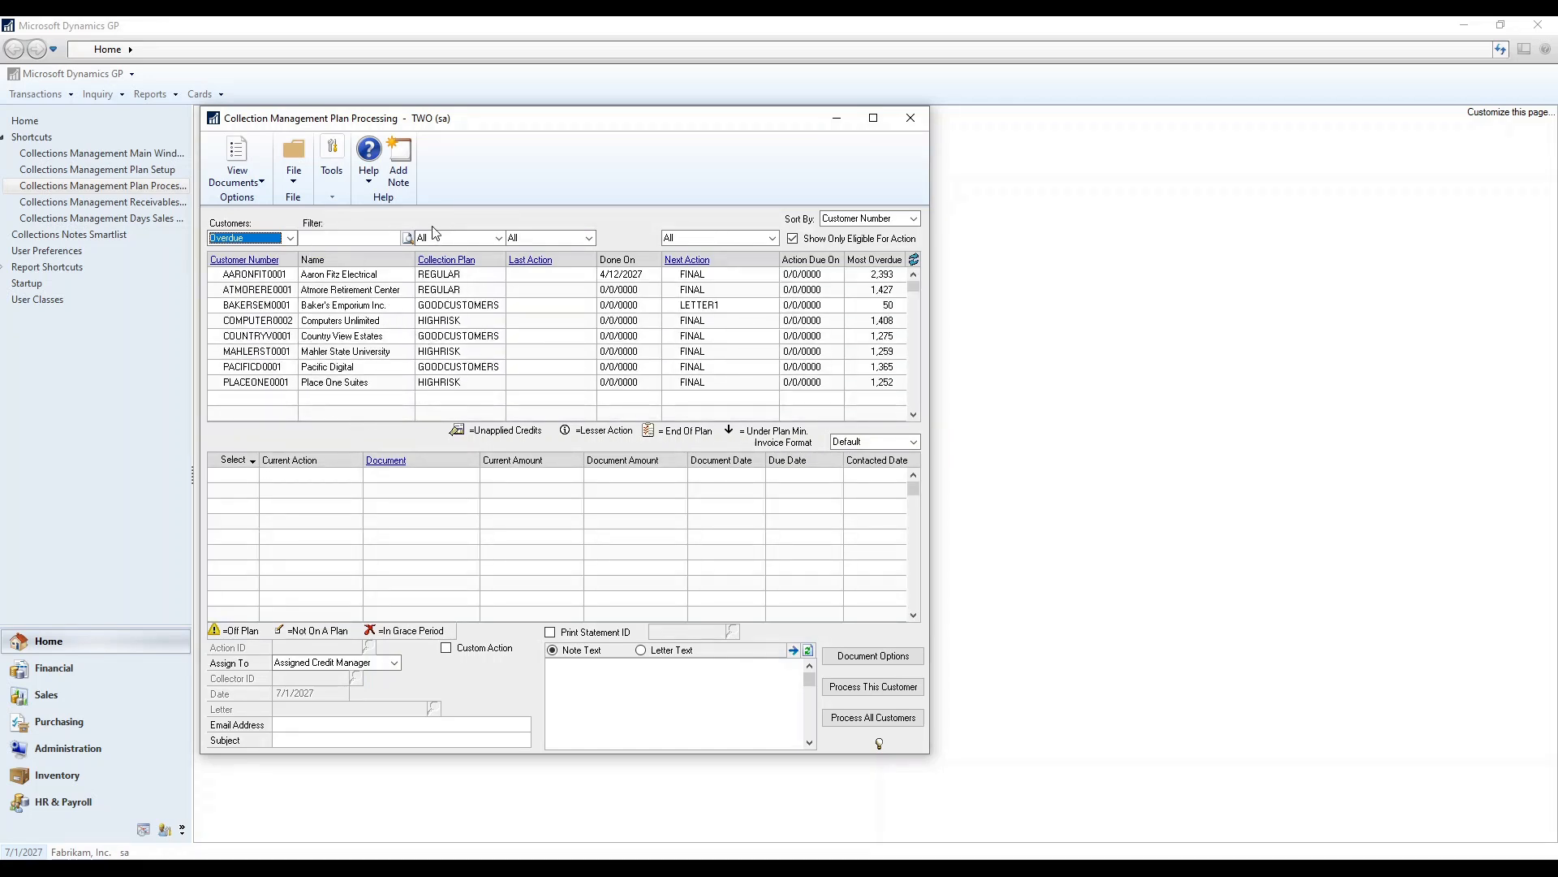
Review the collection plan and next action filters, filter the customers by the HIGHRISK plan, and reset the plan filter to All.
{"action": "left_click", "coordinate": [498, 238]}
{"action": "left_click", "coordinate": [498, 238]}
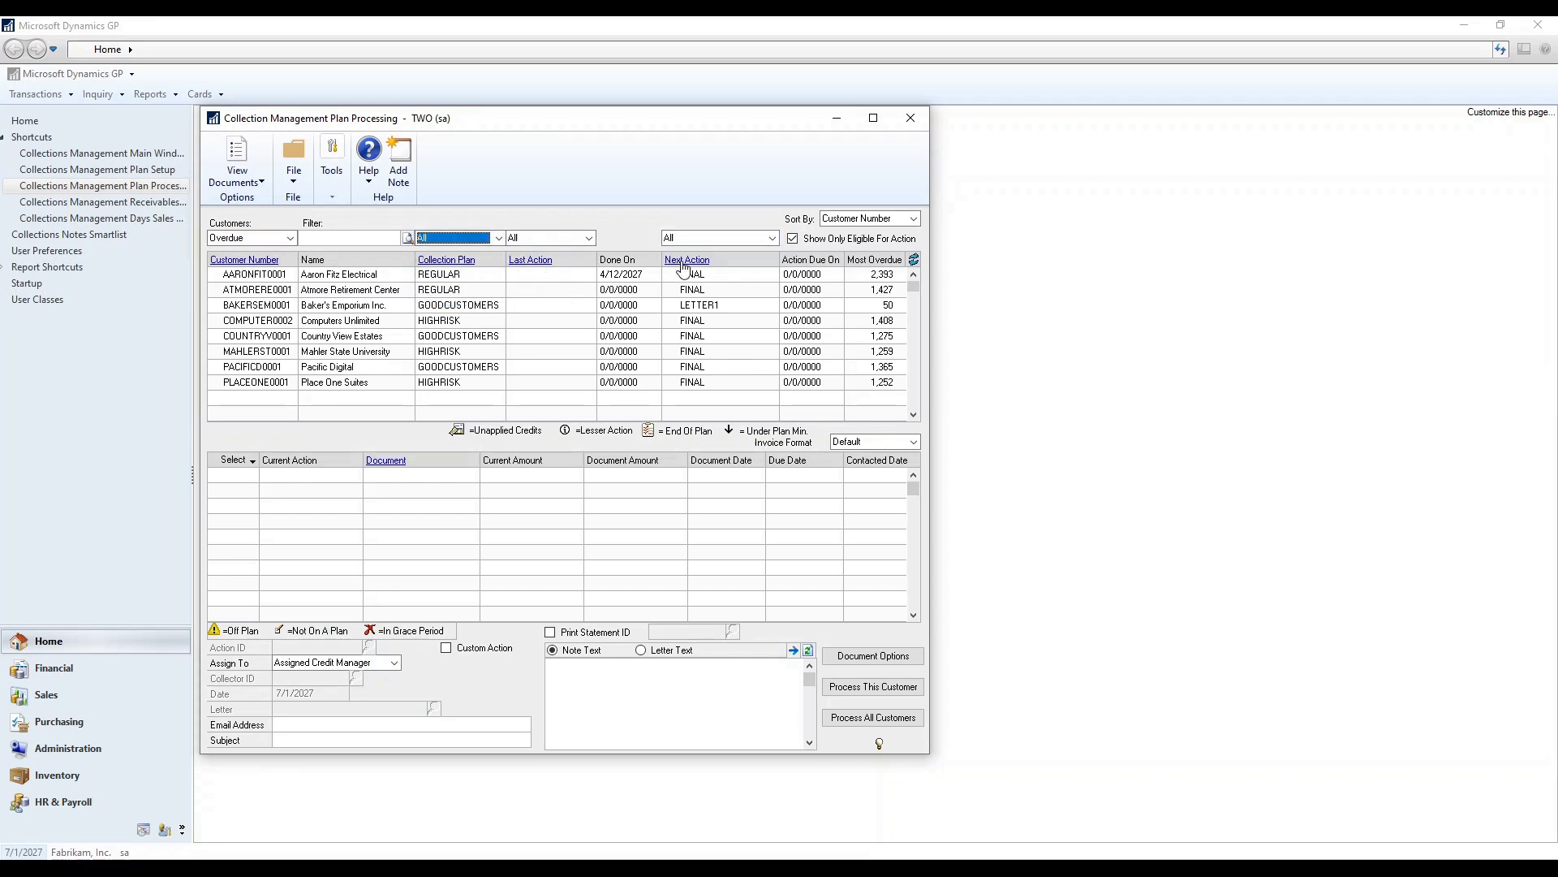
{"action": "left_click", "coordinate": [772, 238]}
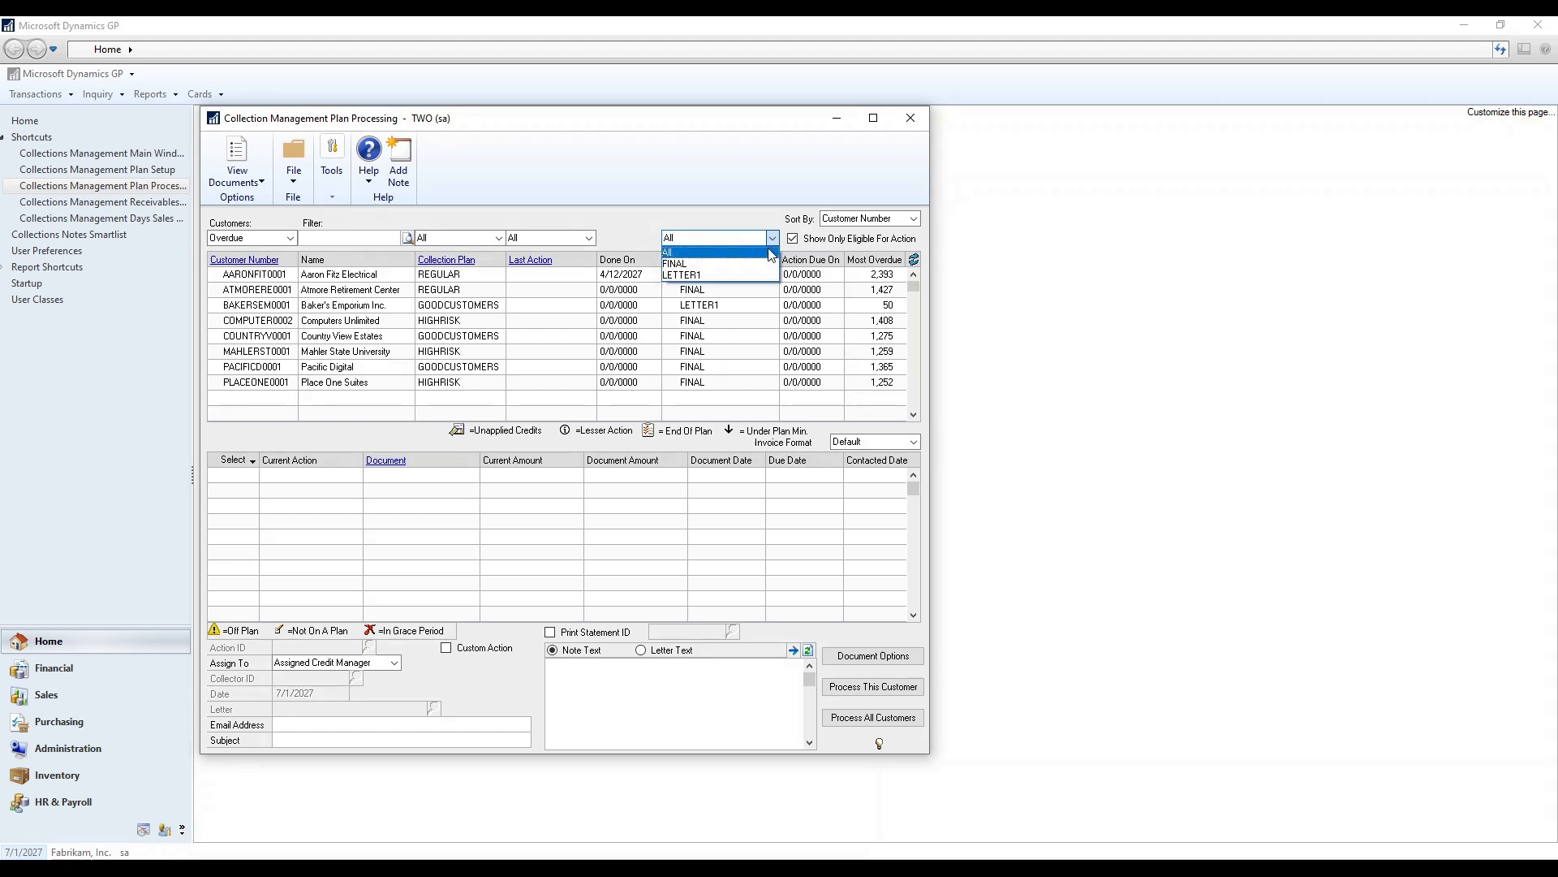
{"action": "left_click", "coordinate": [708, 253]}
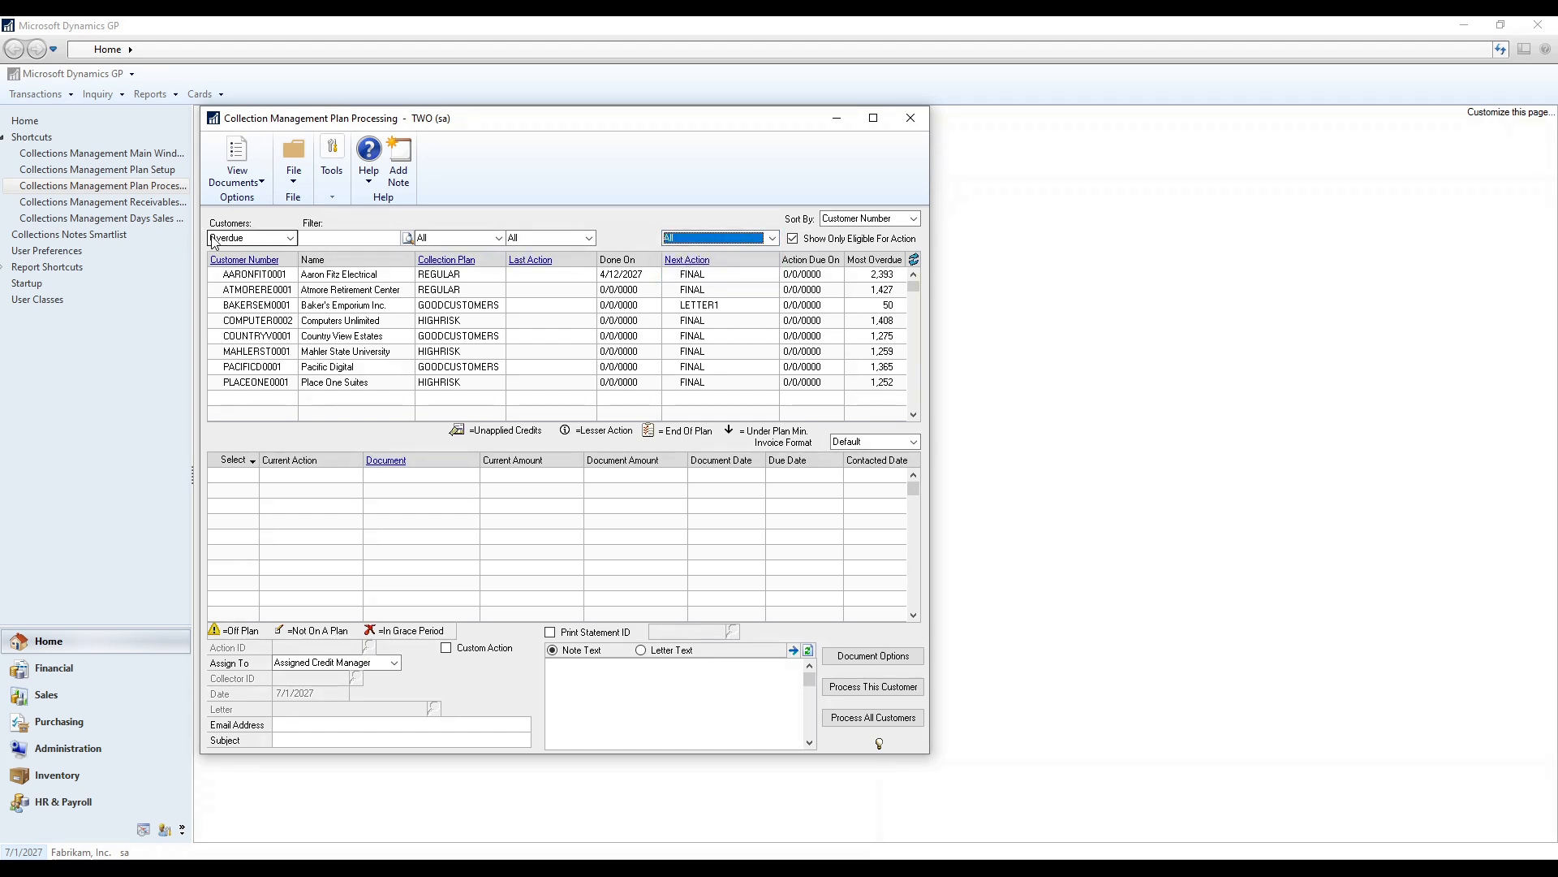
{"action": "left_click", "coordinate": [498, 238]}
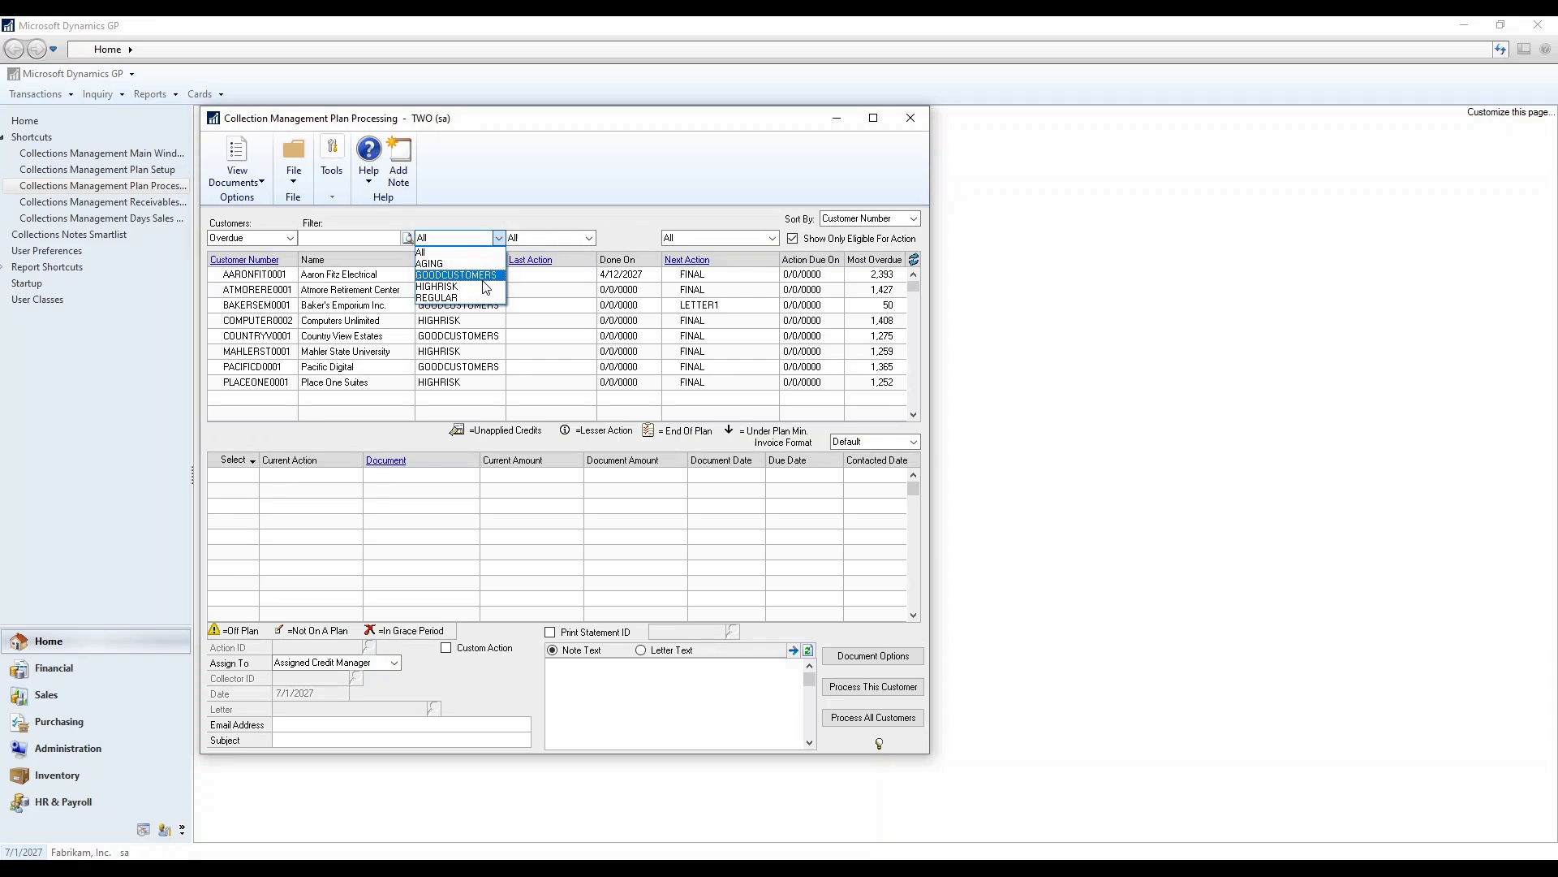
{"action": "left_click", "coordinate": [487, 285]}
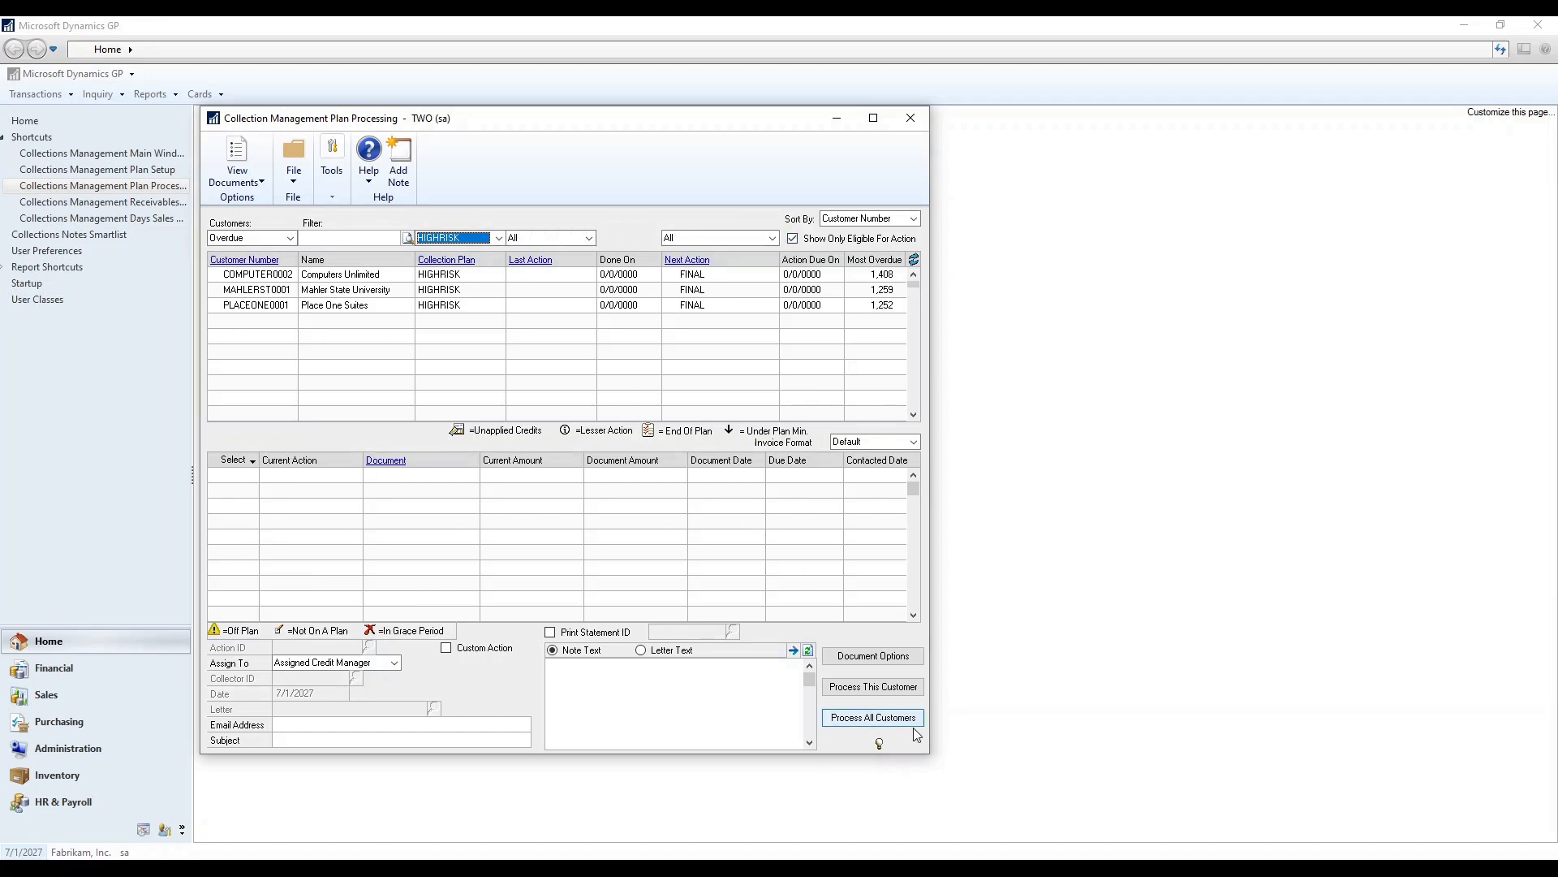
{"action": "left_click", "coordinate": [499, 238]}
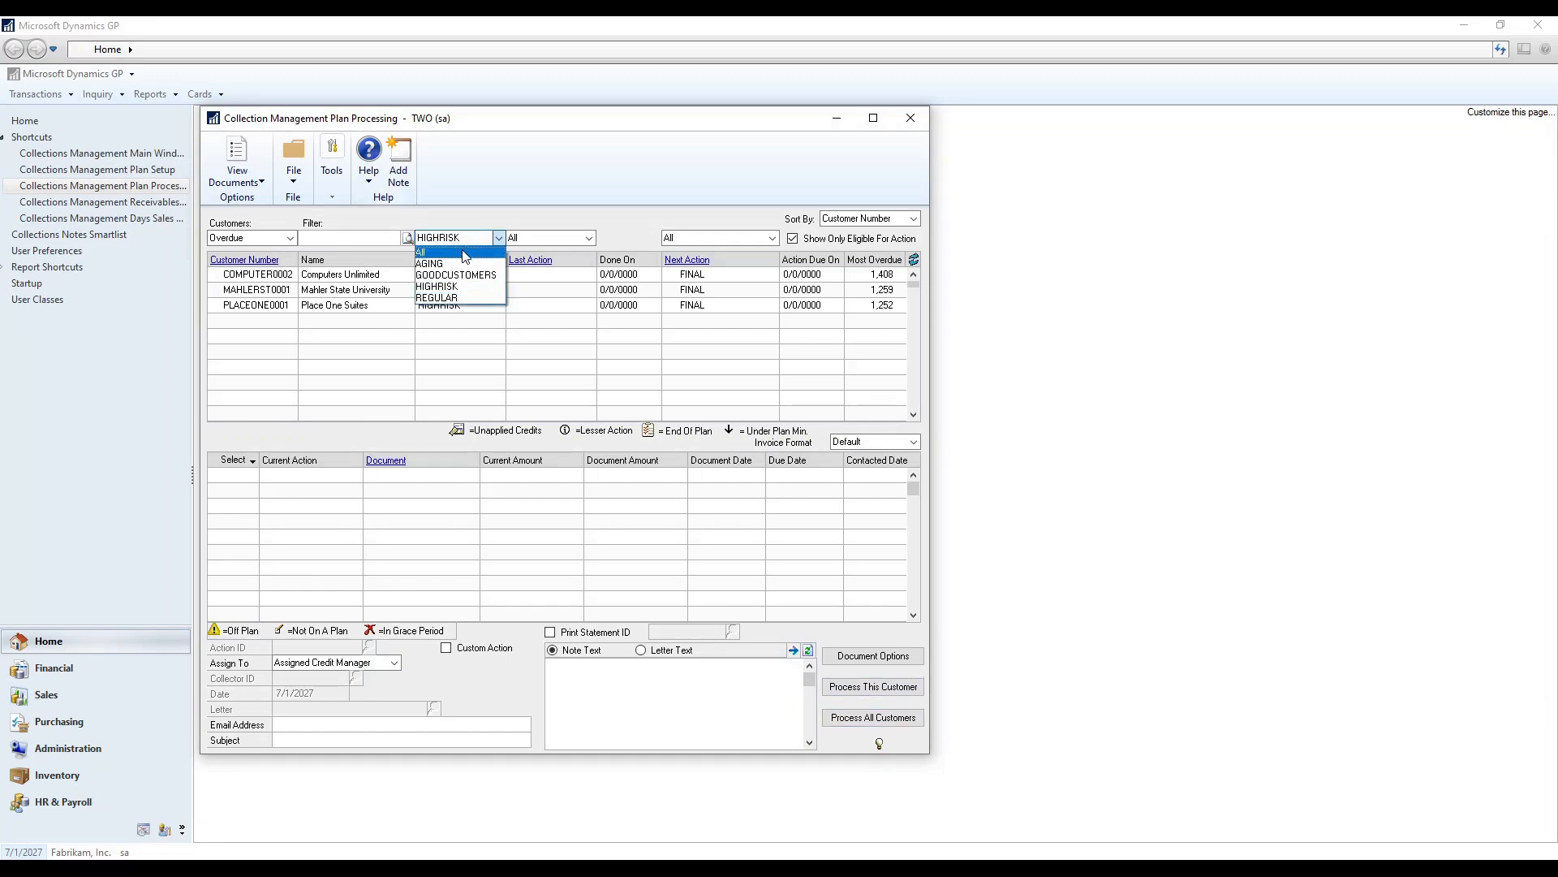
{"action": "left_click", "coordinate": [468, 261]}
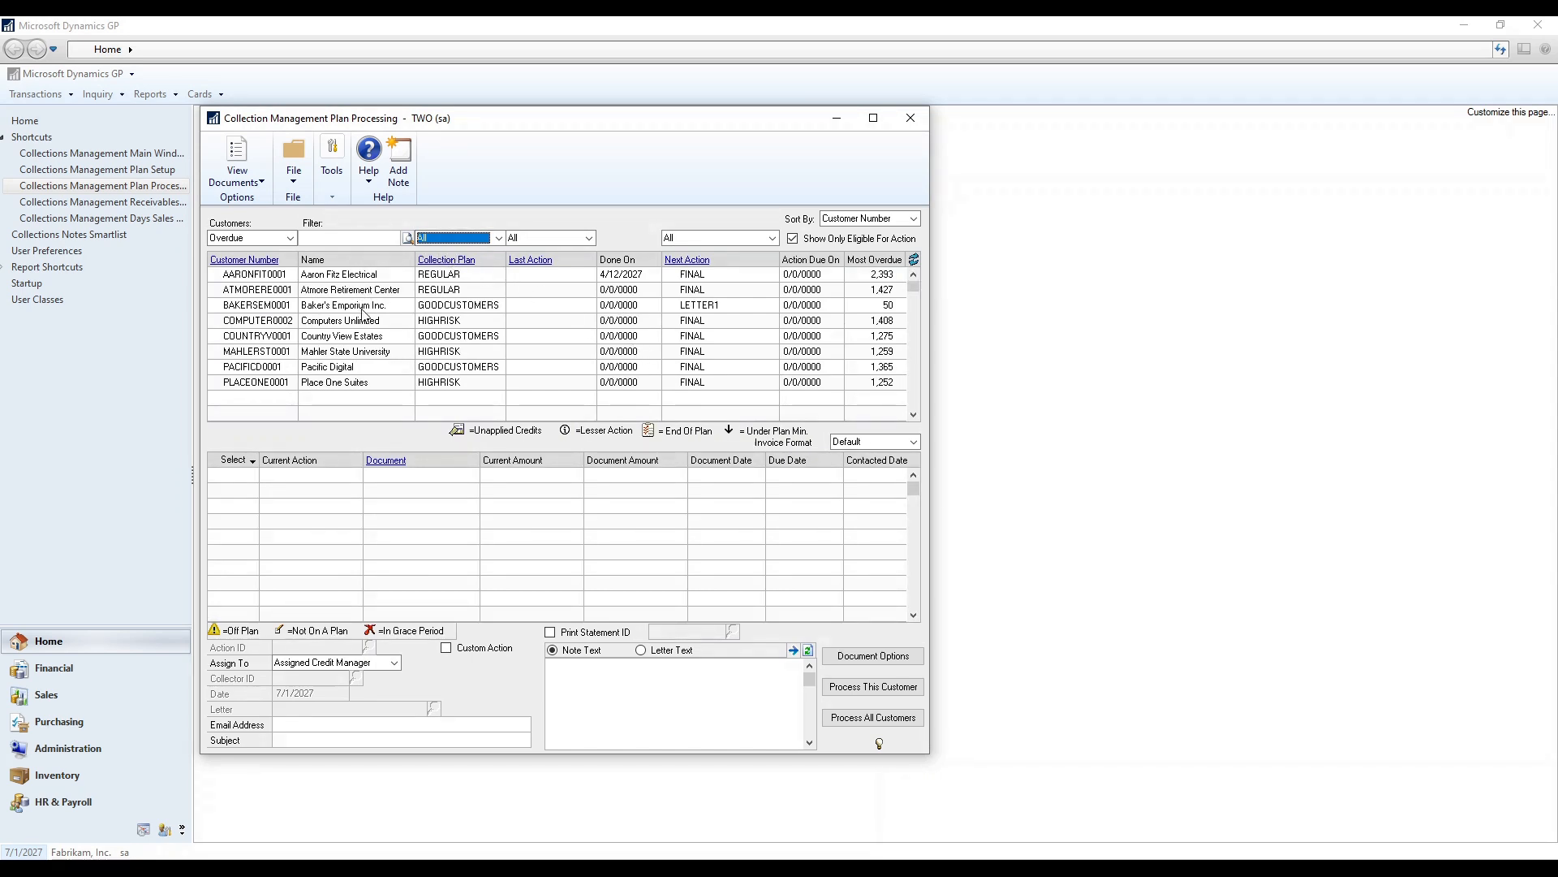
Show Pacific Digital's documents and try marking and unmarking IVC15 and SLS122000.
{"action": "left_click", "coordinate": [341, 367]}
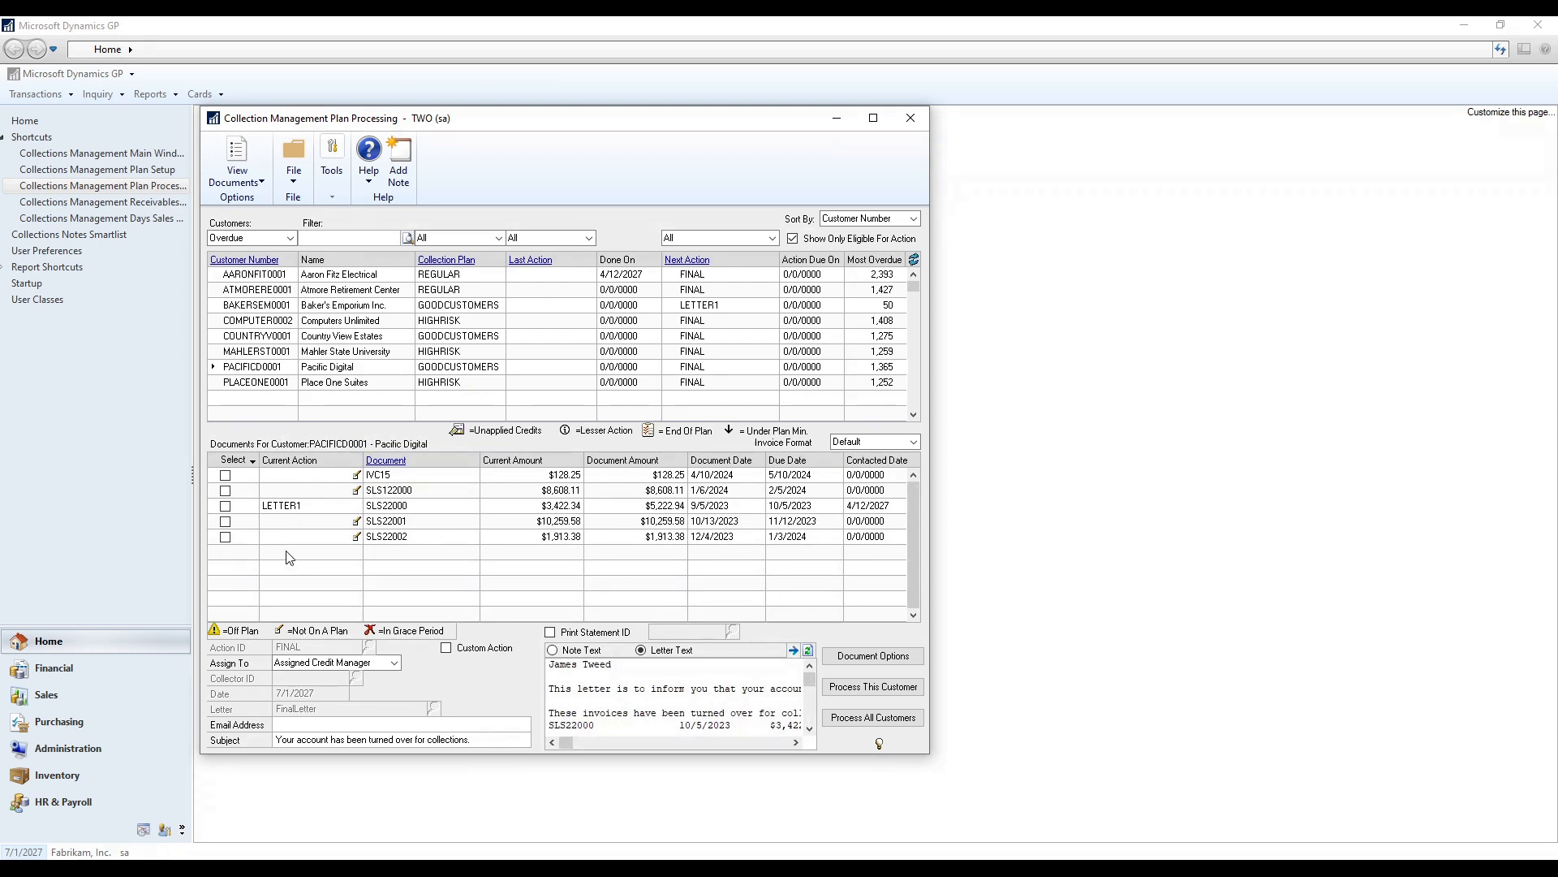
{"action": "left_click", "coordinate": [226, 476]}
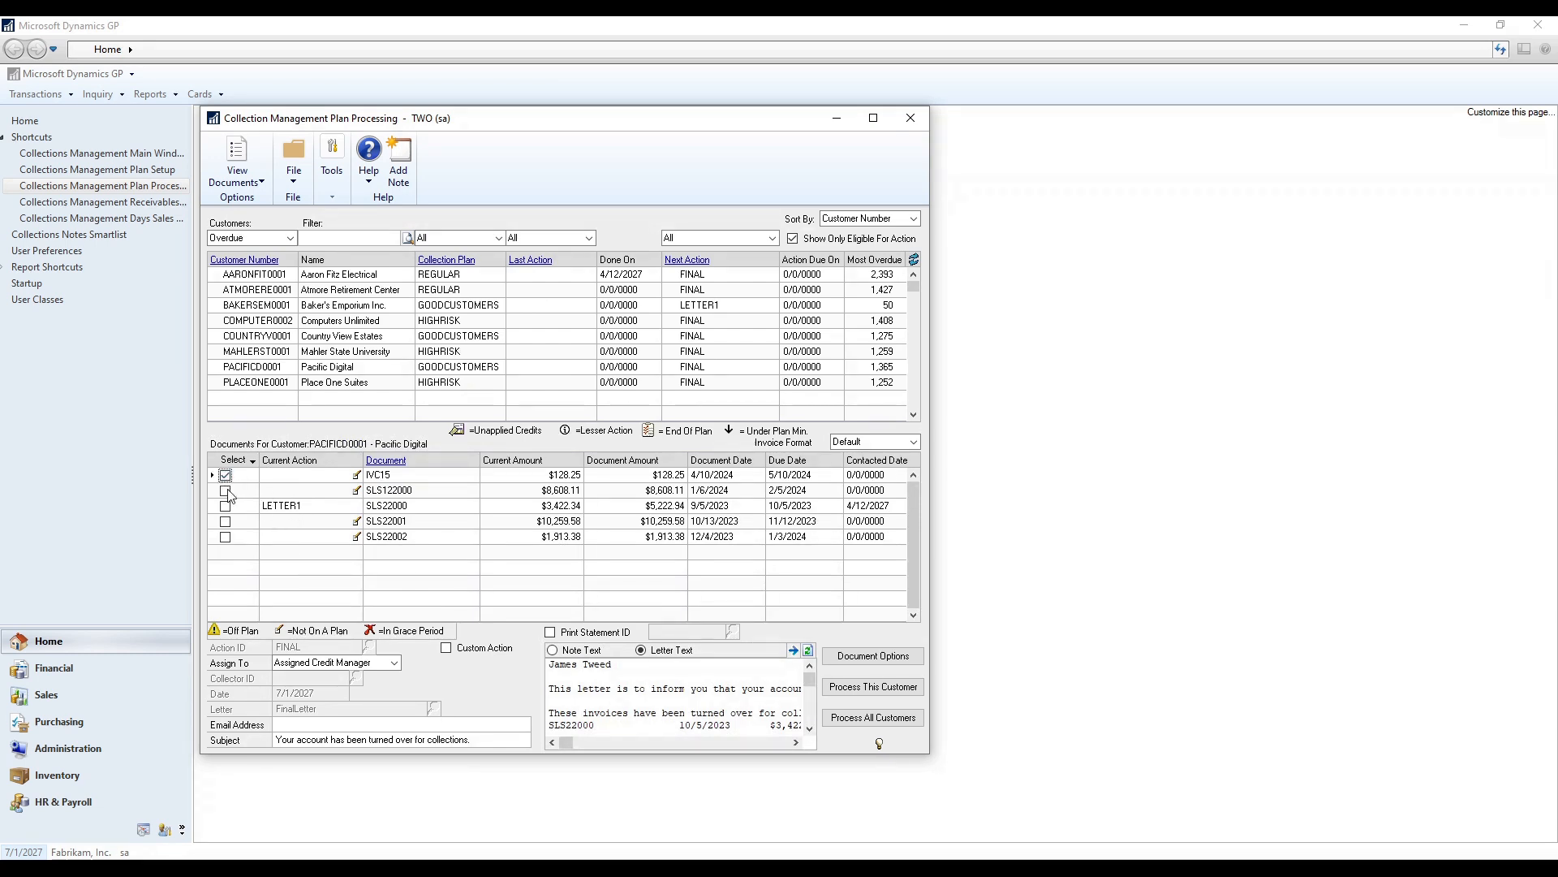
{"action": "left_click", "coordinate": [225, 490]}
{"action": "left_click", "coordinate": [226, 476]}
Add the line "I know we spoke" below the greeting in Pacific Digital's letter text.
{"action": "left_click", "coordinate": [643, 671]}
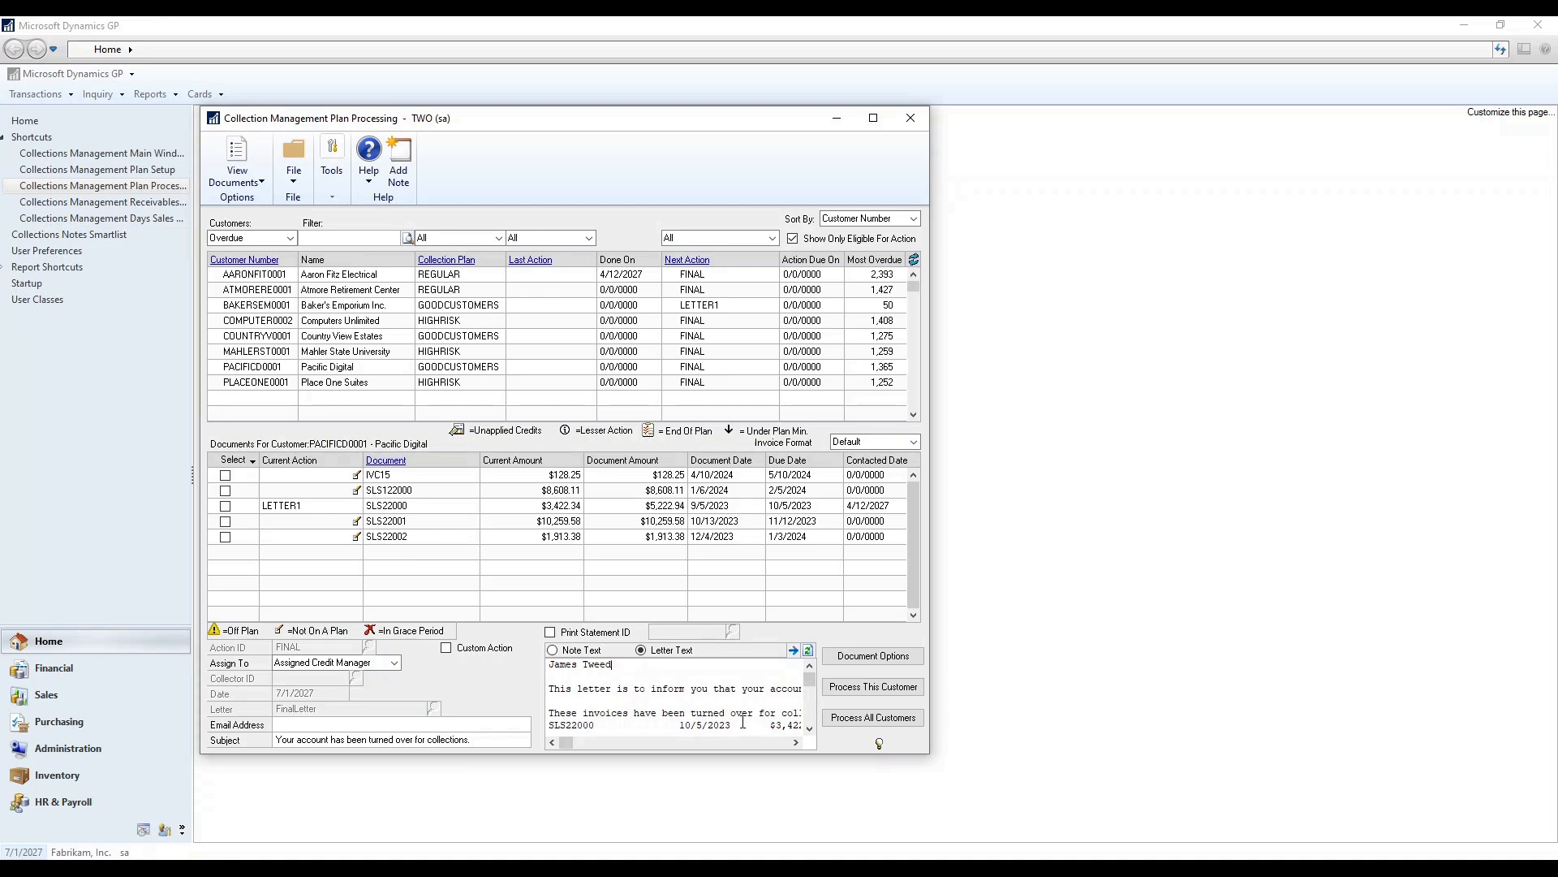
{"action": "key", "text": "Return"}
{"action": "key", "text": "Return"}
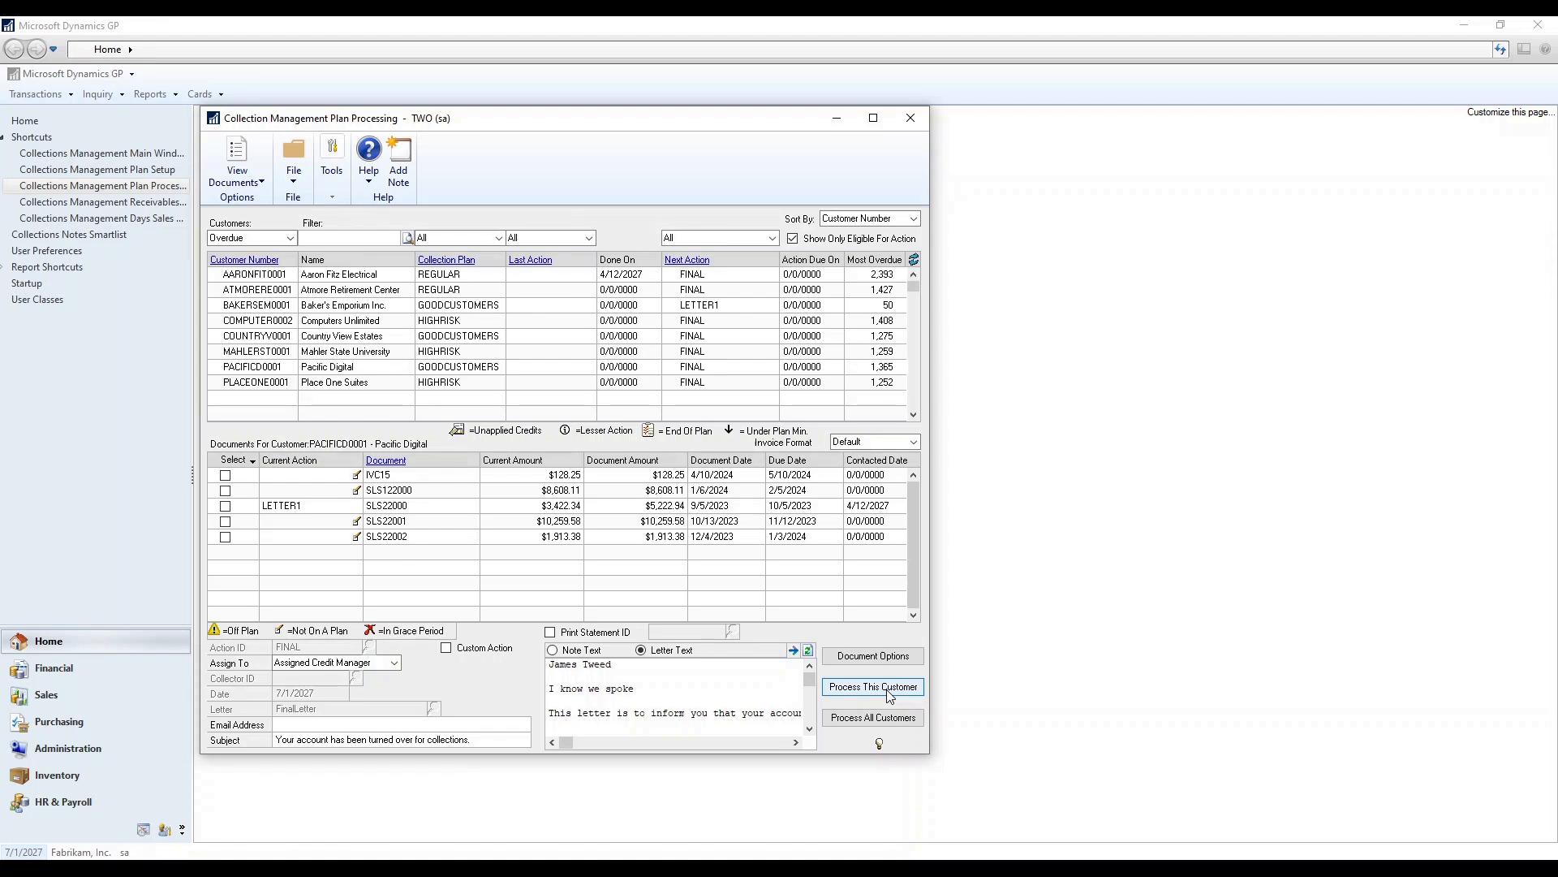
Remove the Pacific Digital row from the customer processing list and close the plan processing window.
{"action": "left_click", "coordinate": [362, 371]}
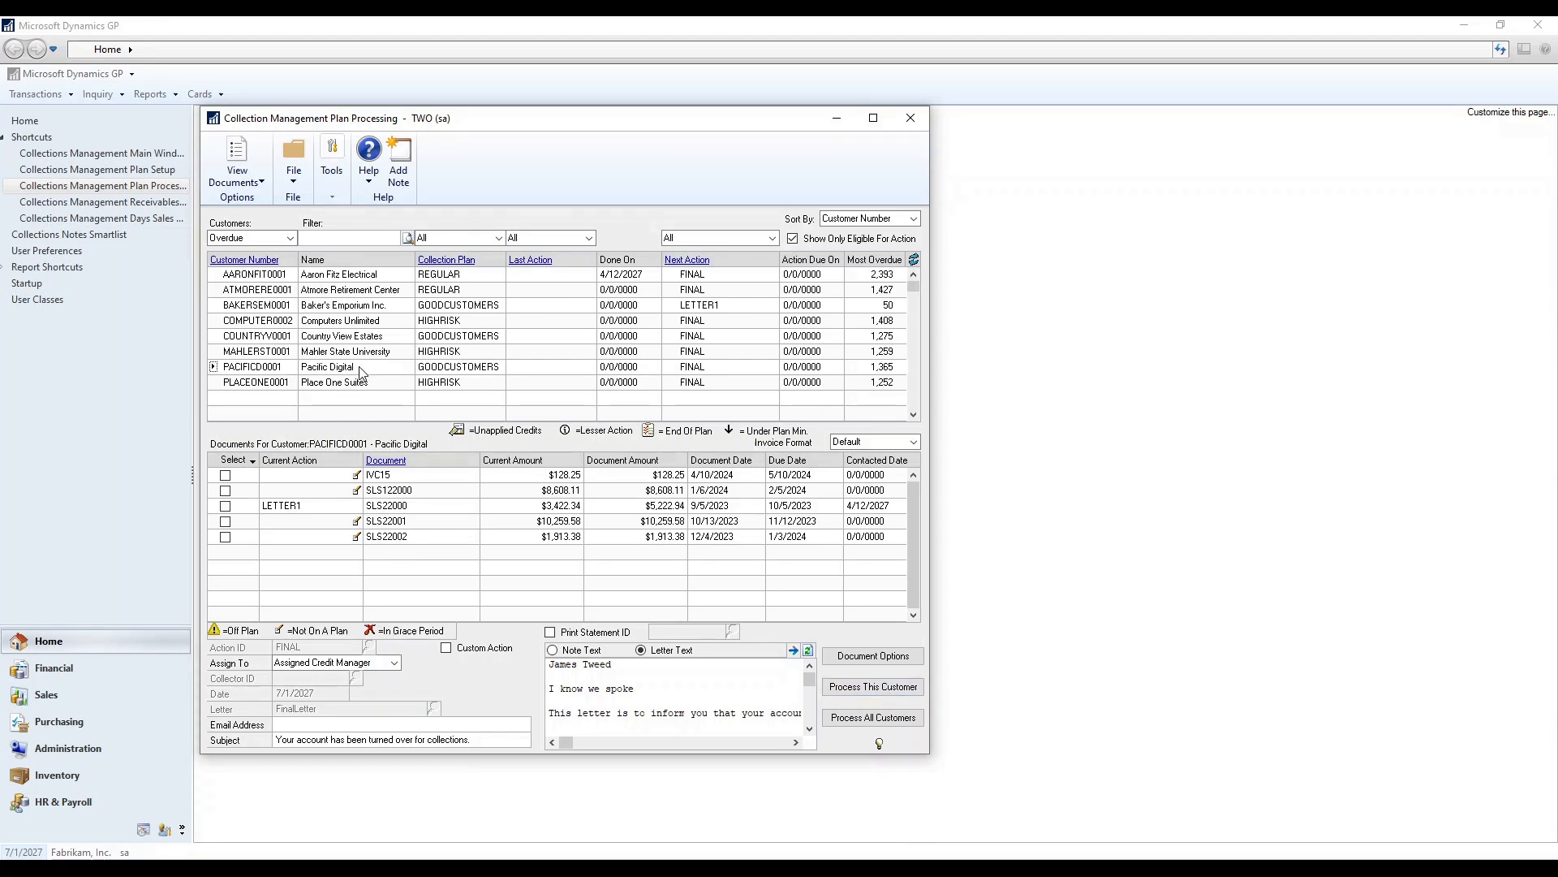
{"action": "right_click", "coordinate": [361, 371]}
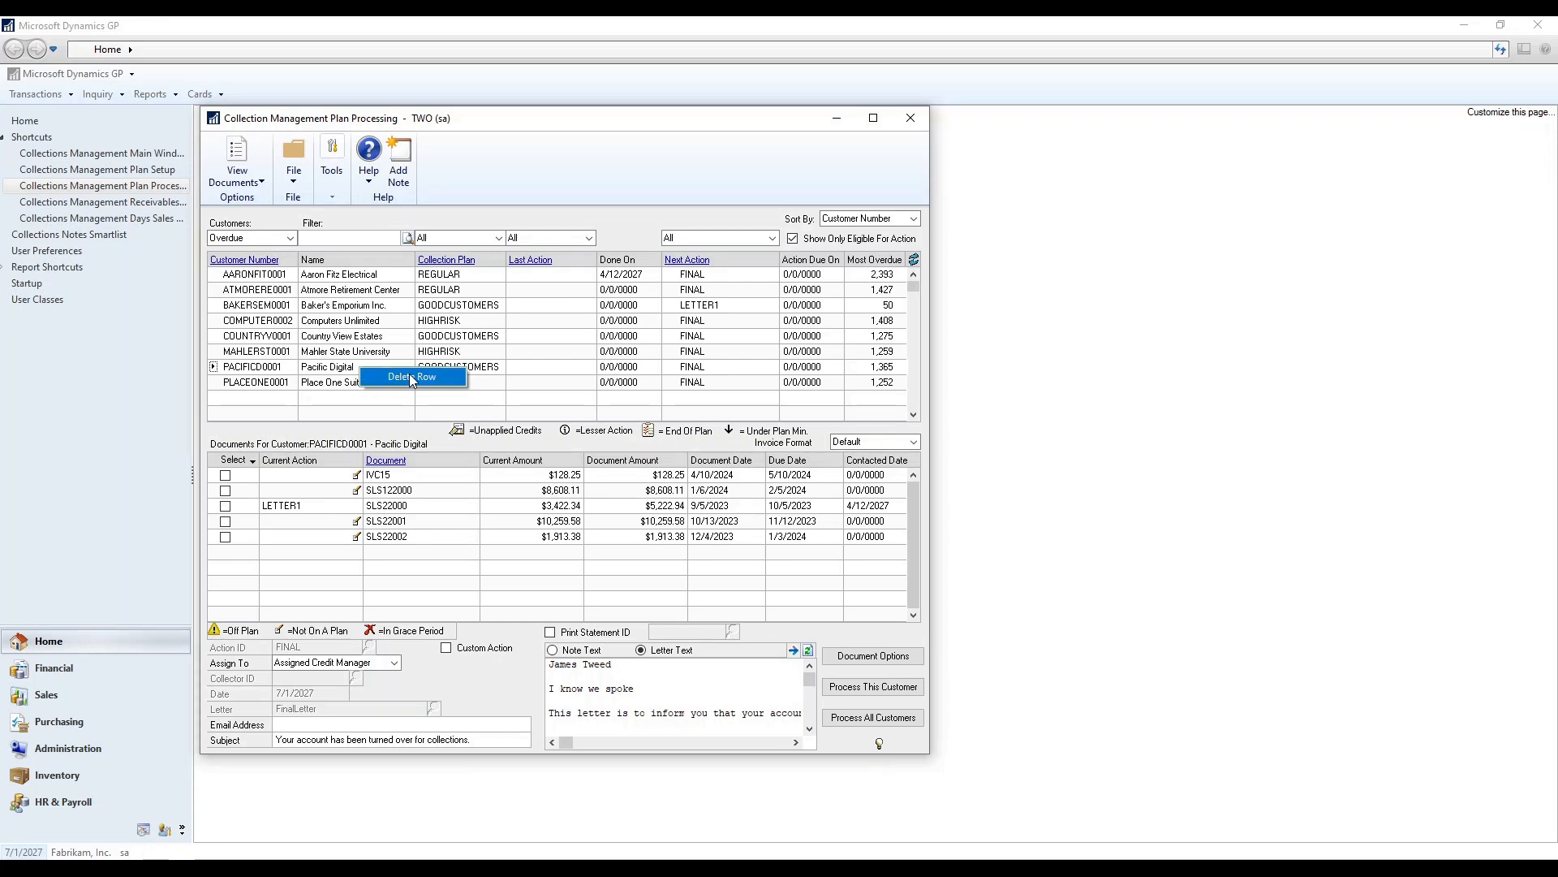
{"action": "left_click", "coordinate": [412, 377]}
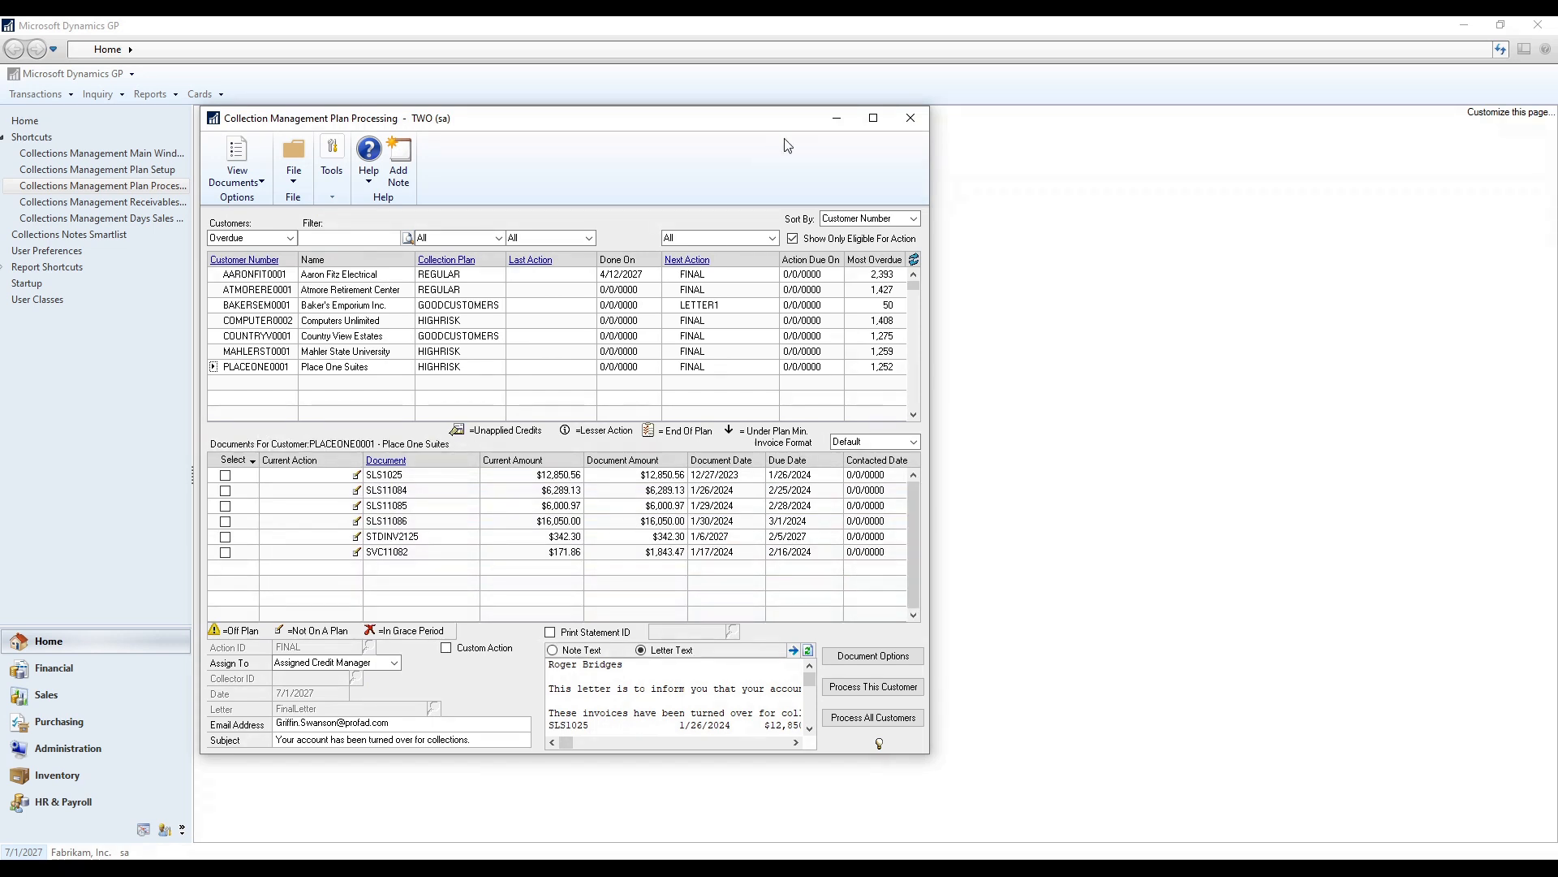
{"action": "left_click", "coordinate": [911, 117]}
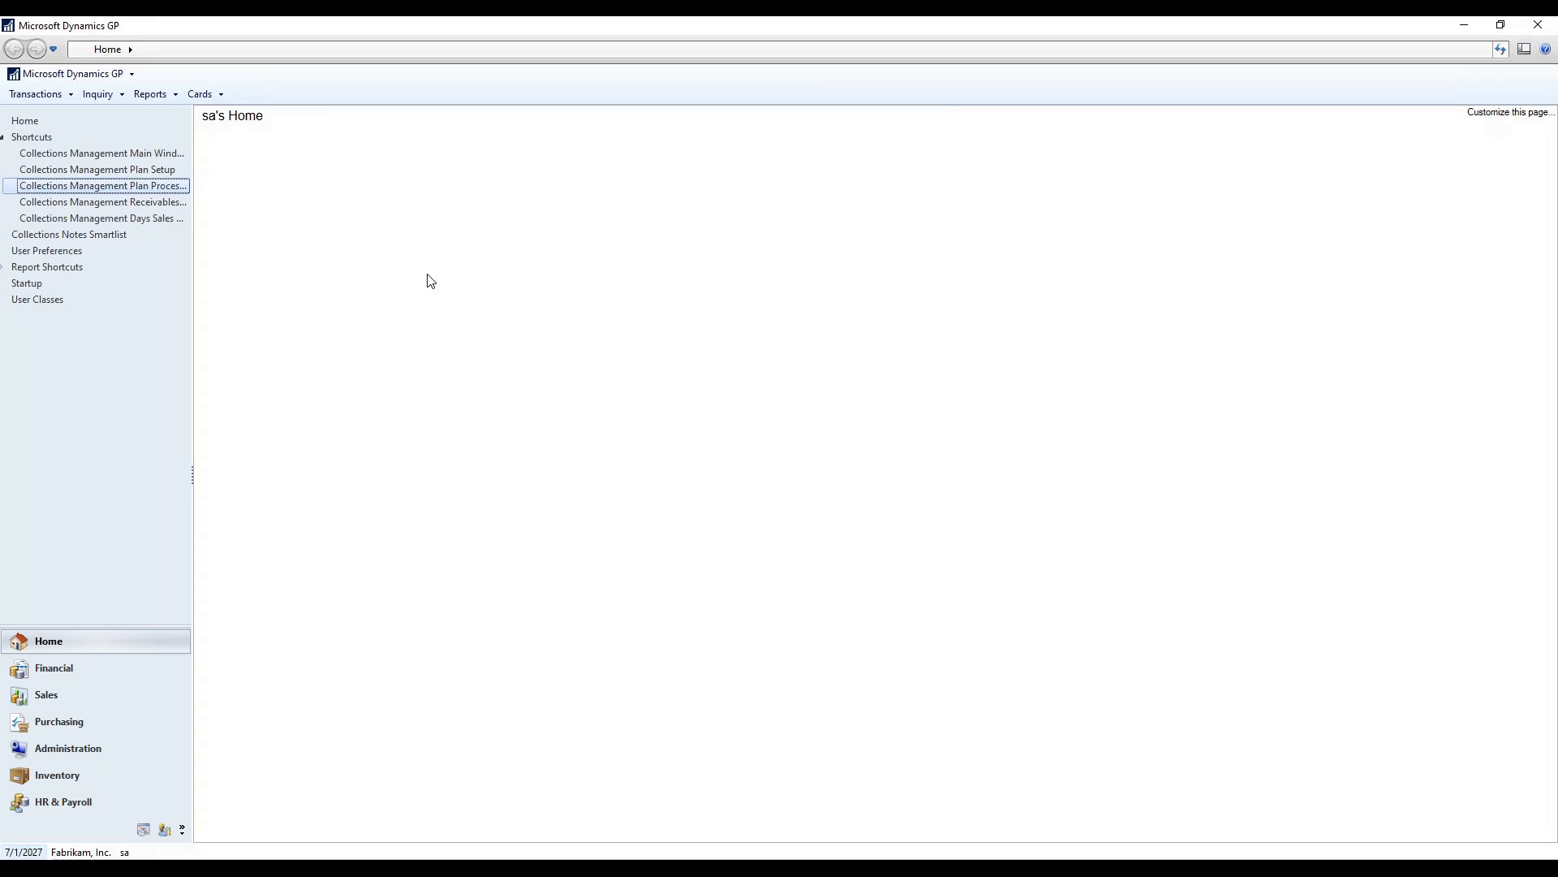
Reopen Collection Management Plan Processing and load the Overdue customers again.
{"action": "left_click", "coordinate": [161, 186]}
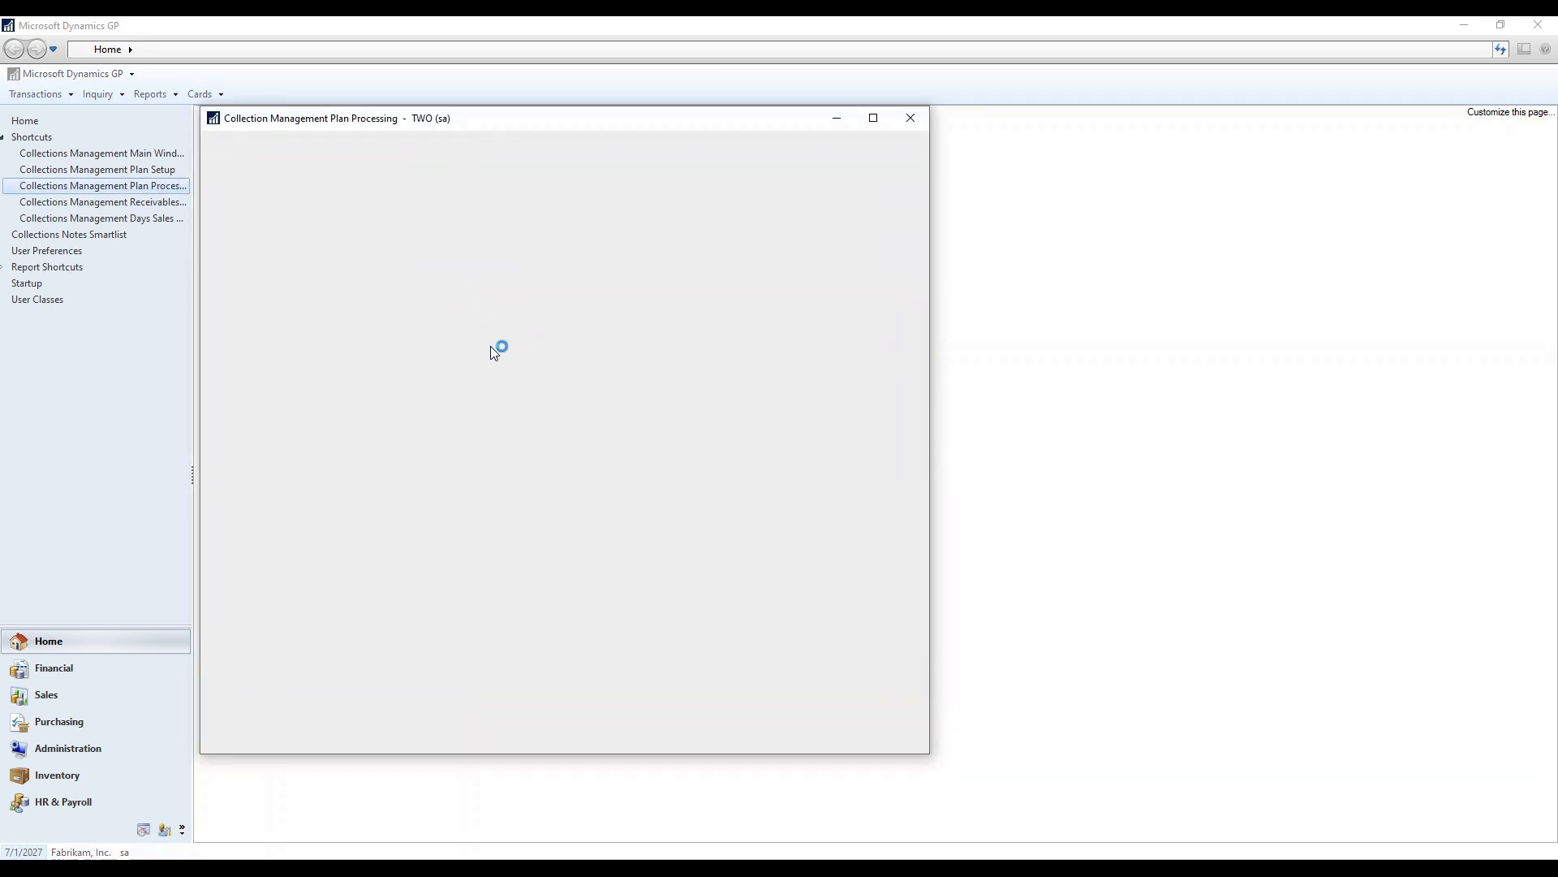
{"action": "left_click", "coordinate": [287, 240]}
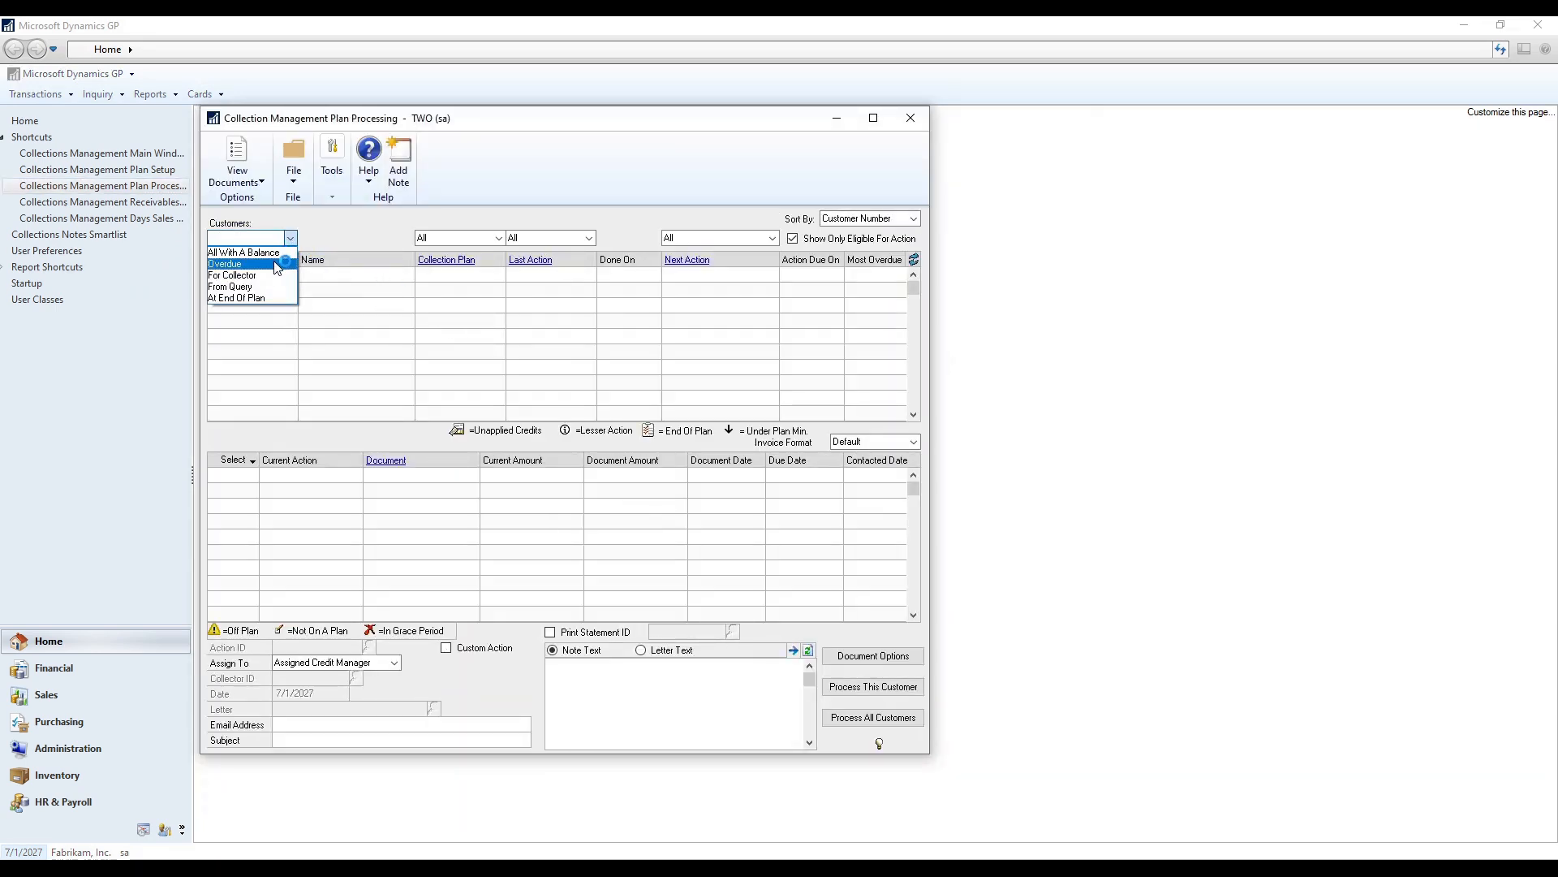
{"action": "left_click", "coordinate": [280, 254]}
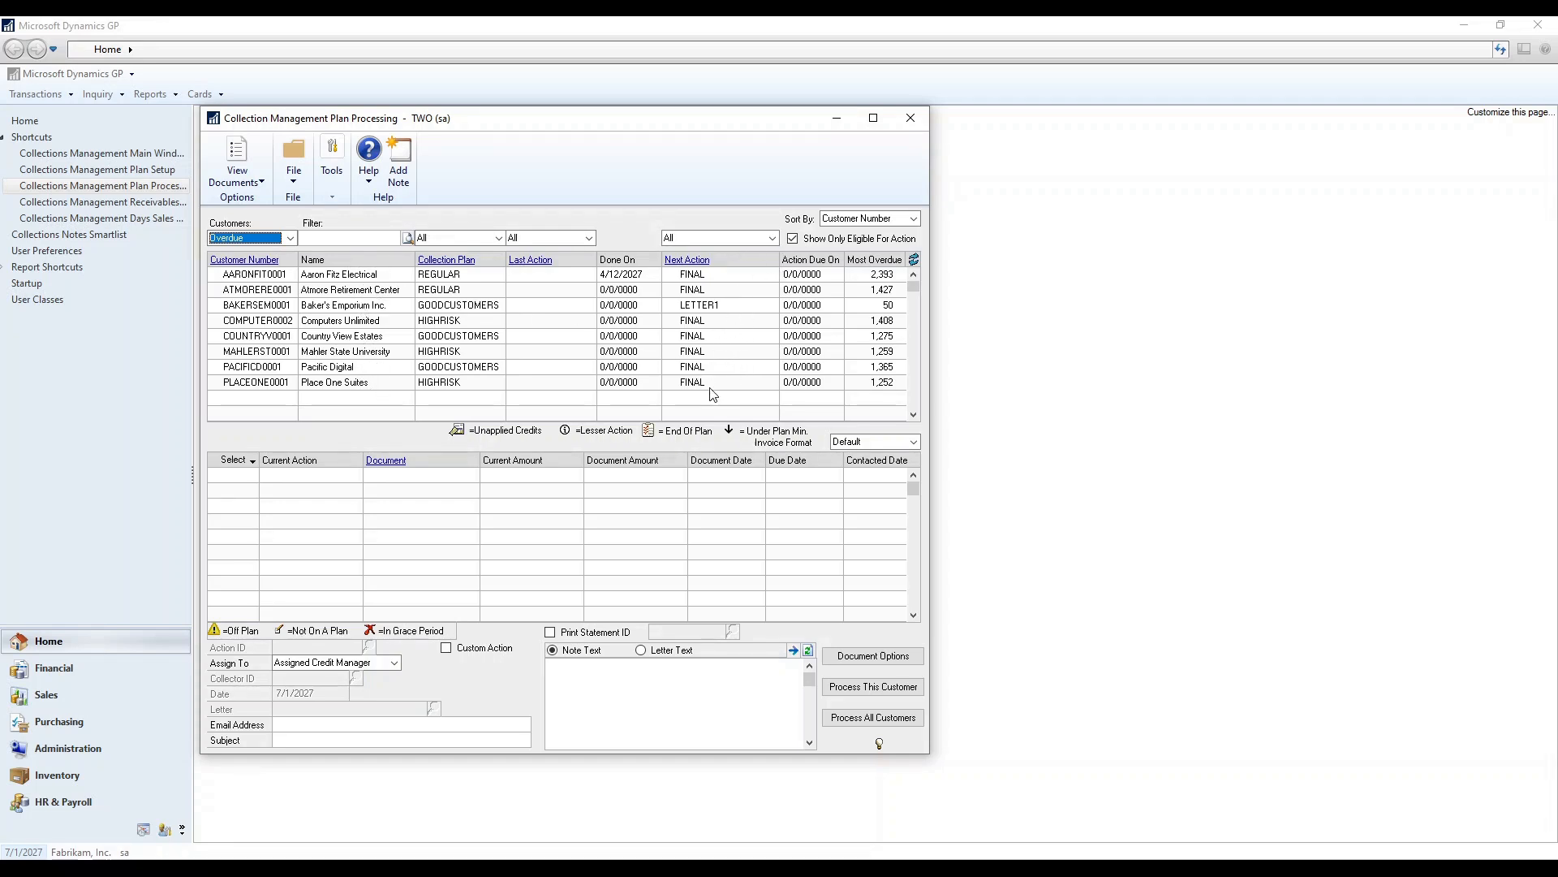
Preview processing all overdue customers, inspect the options for sending letters, and close the windows without processing.
{"action": "left_click", "coordinate": [875, 724]}
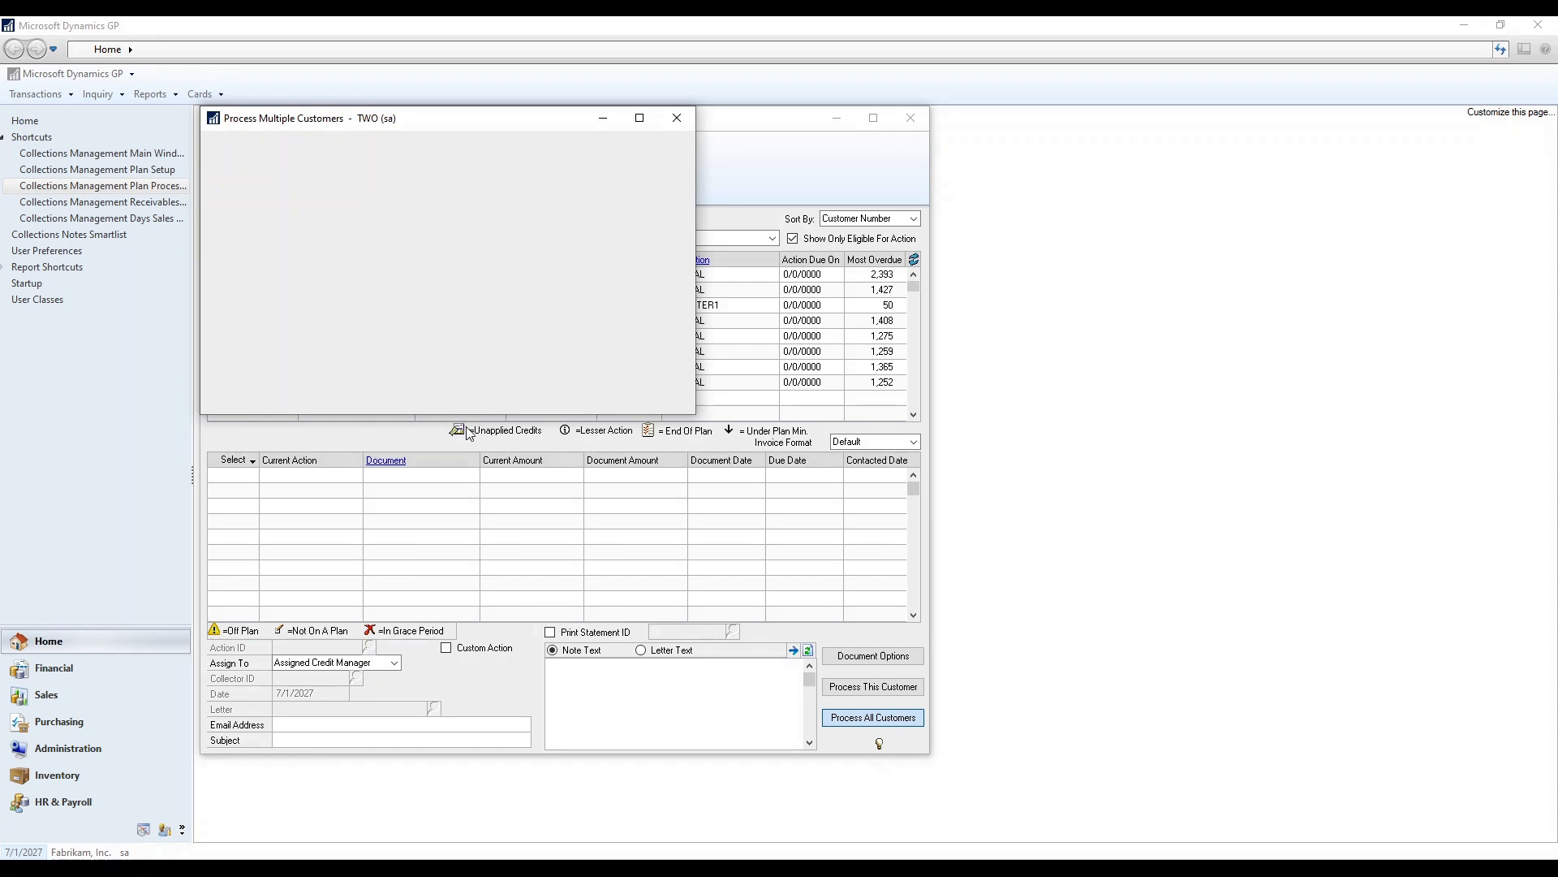
{"action": "left_click_drag", "start_coordinate": [488, 605], "coordinate": [475, 744]}
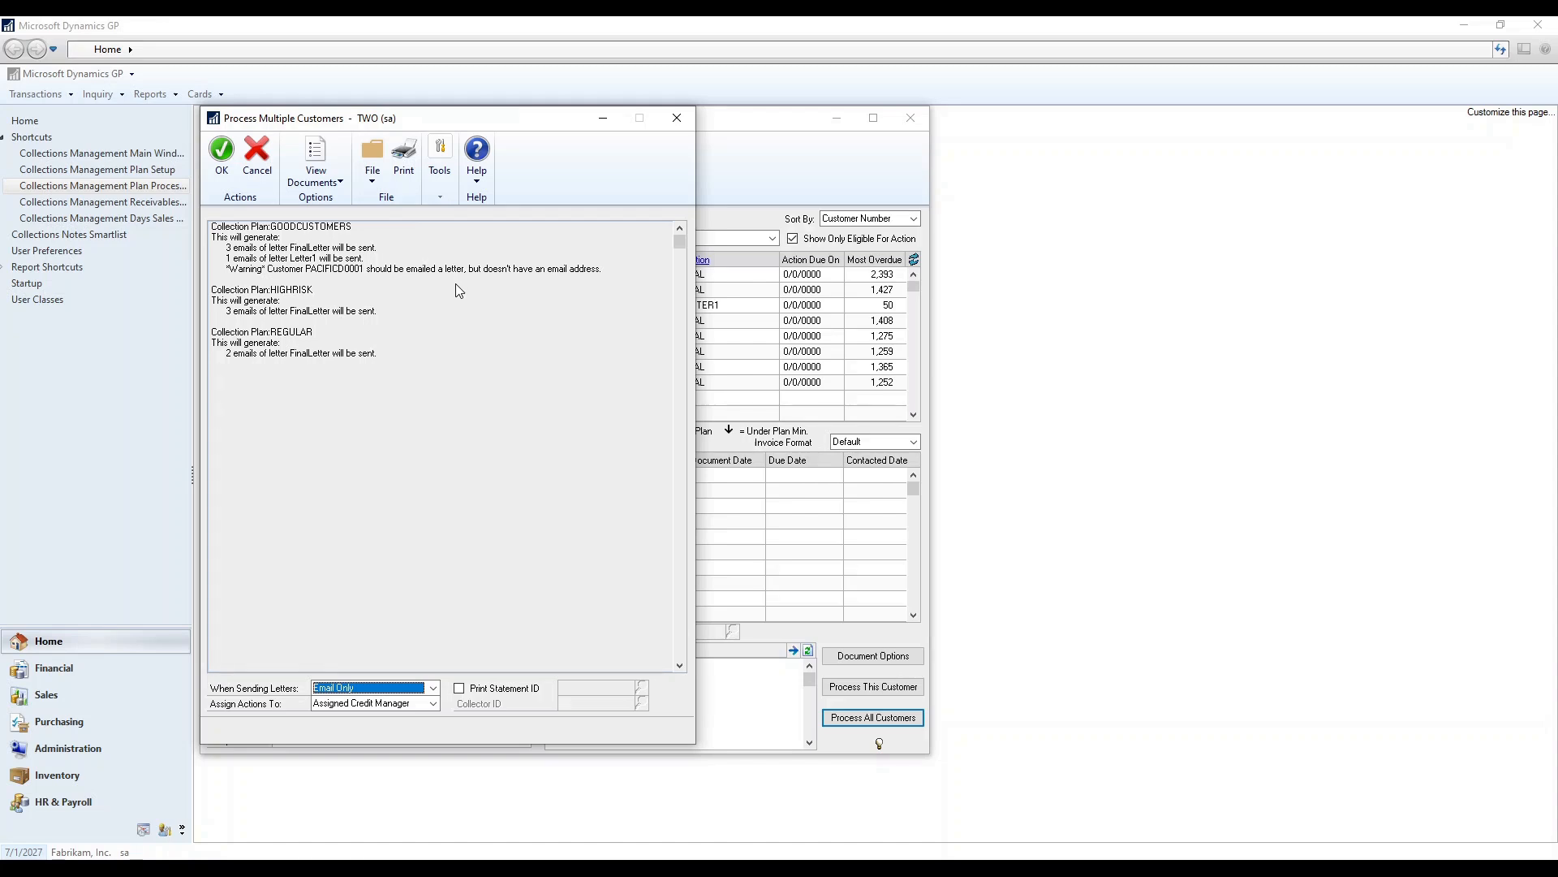
{"action": "left_click", "coordinate": [432, 688]}
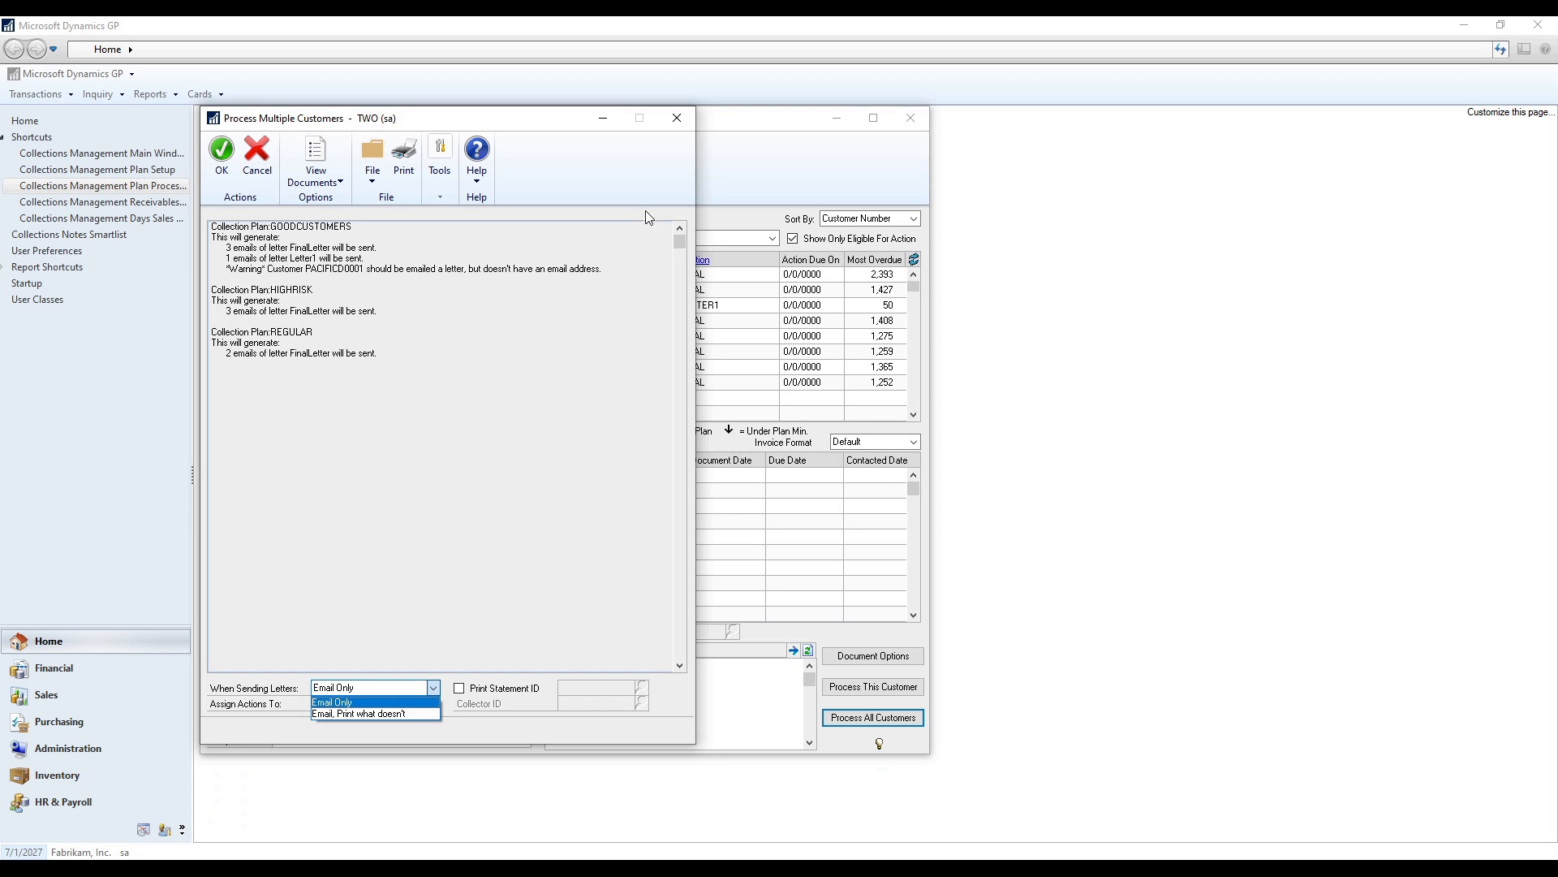
{"action": "left_click", "coordinate": [677, 117]}
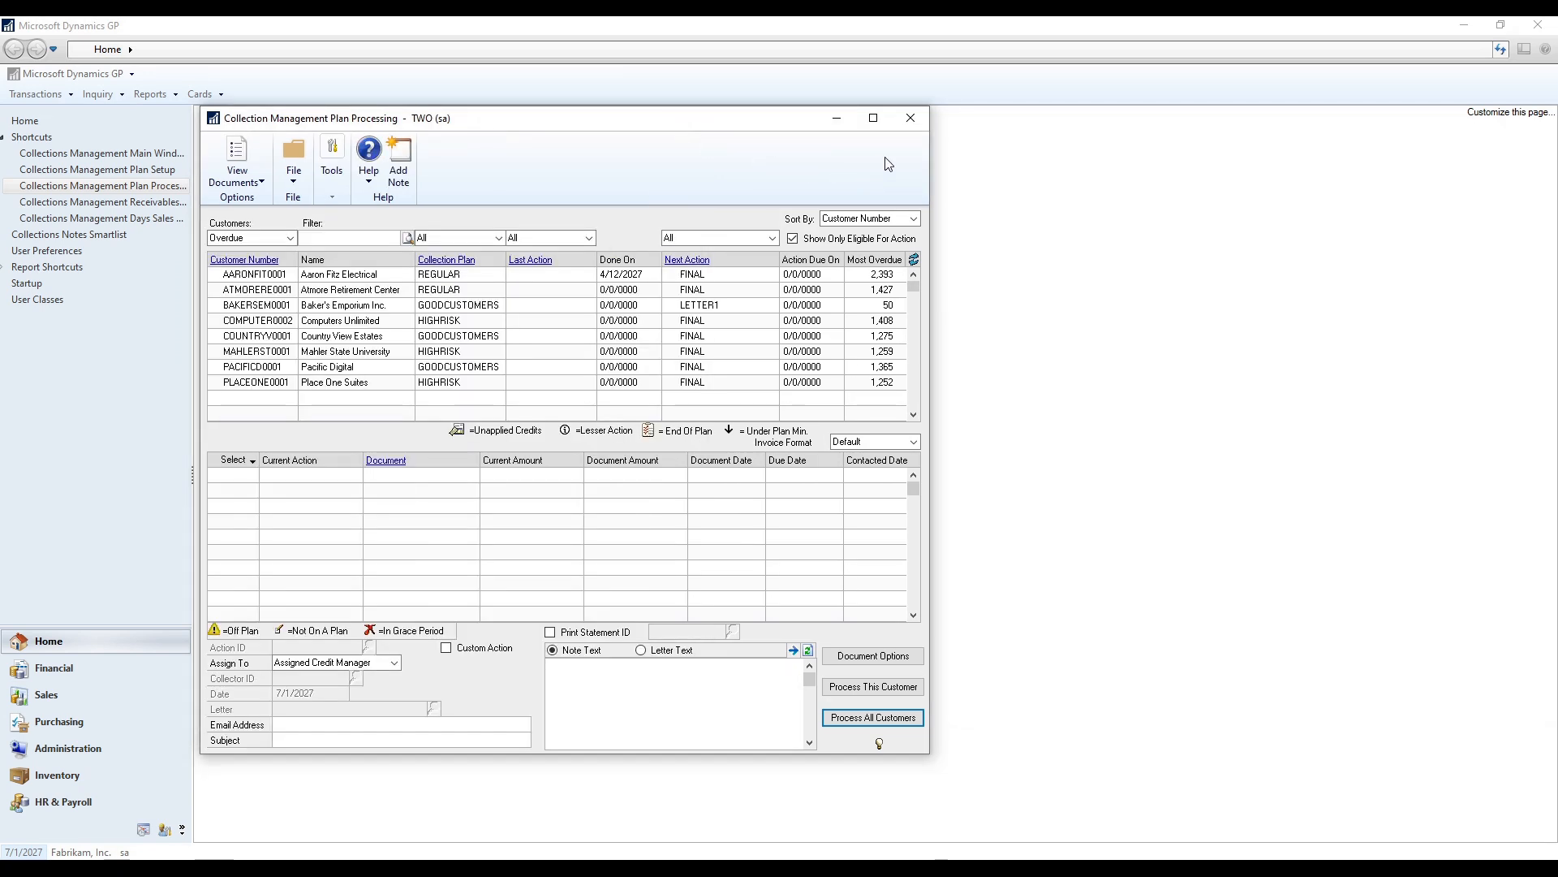
{"action": "left_click", "coordinate": [910, 118]}
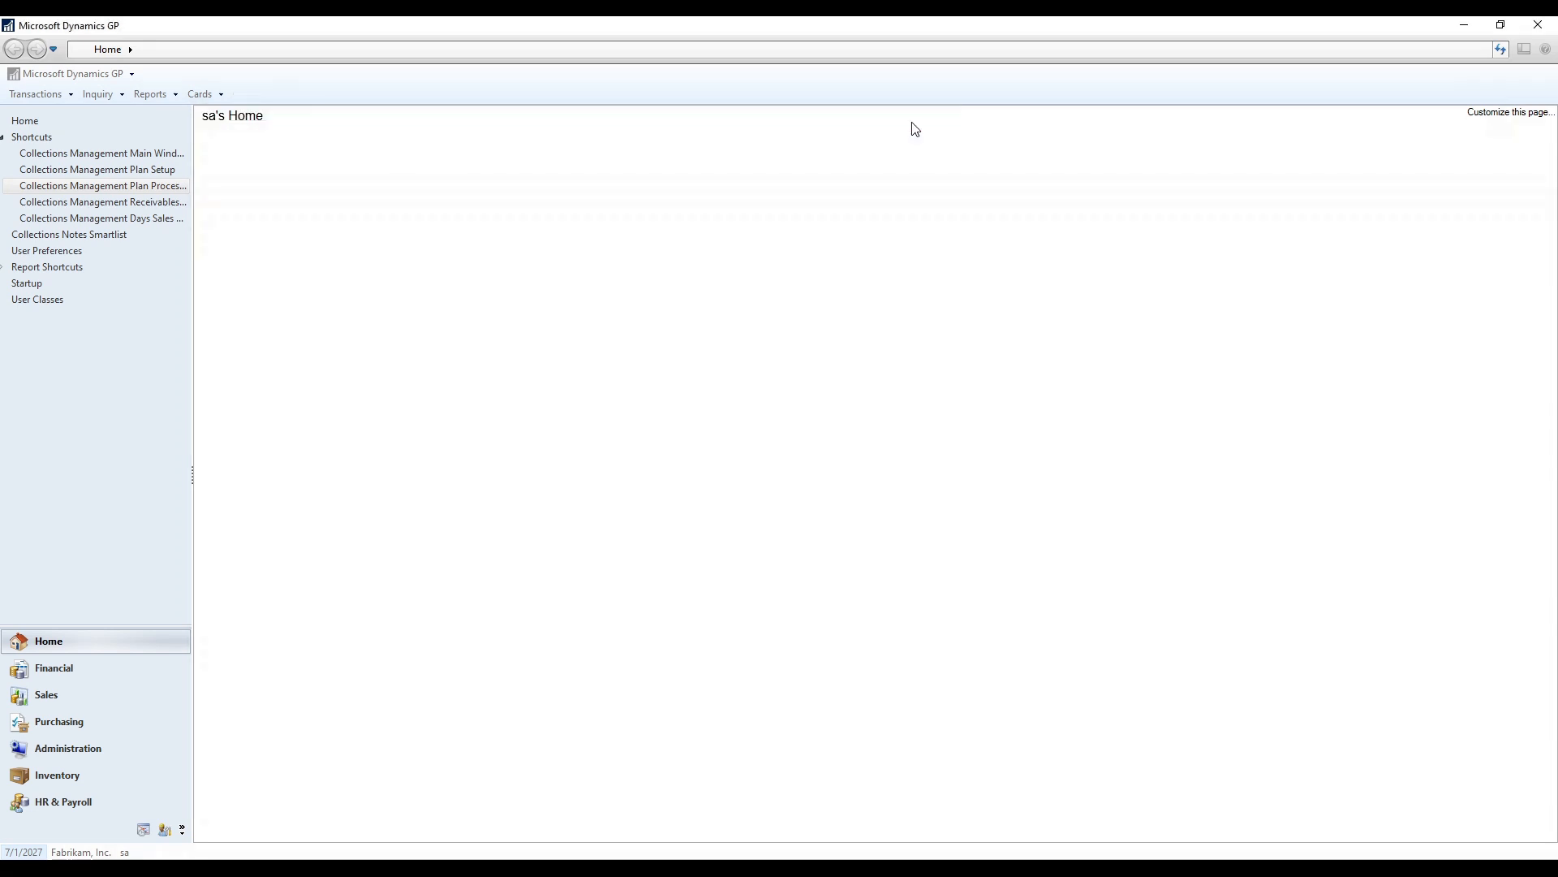
Open the Collections Management Receivables Summary Inquiry, check the selection choices, and calculate it by Credit Manager with no specific manager entered.
{"action": "left_click", "coordinate": [161, 205]}
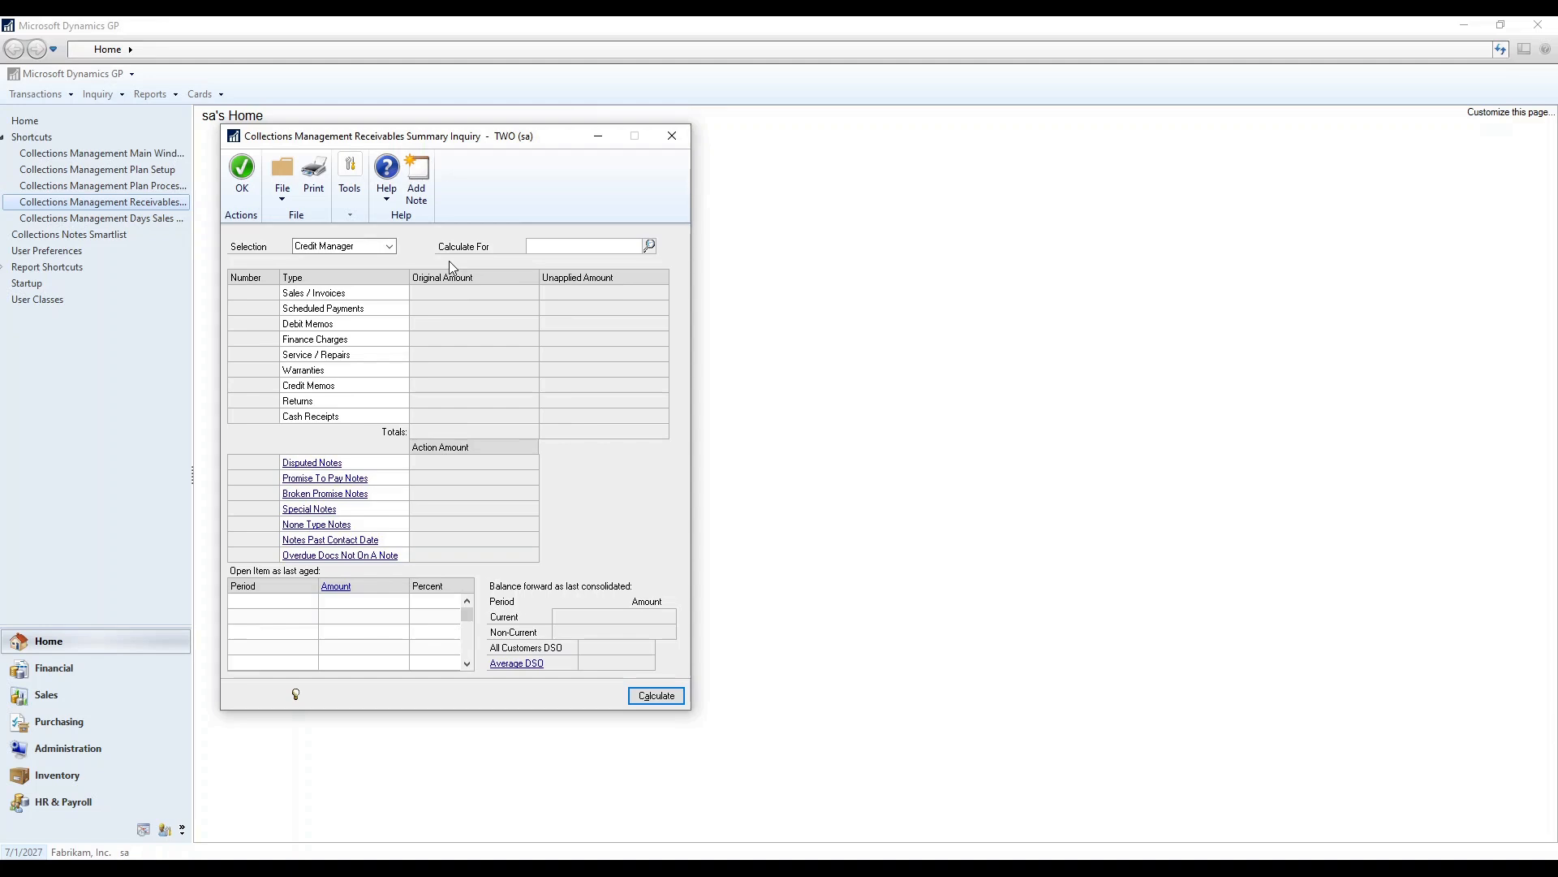
{"action": "left_click", "coordinate": [389, 249]}
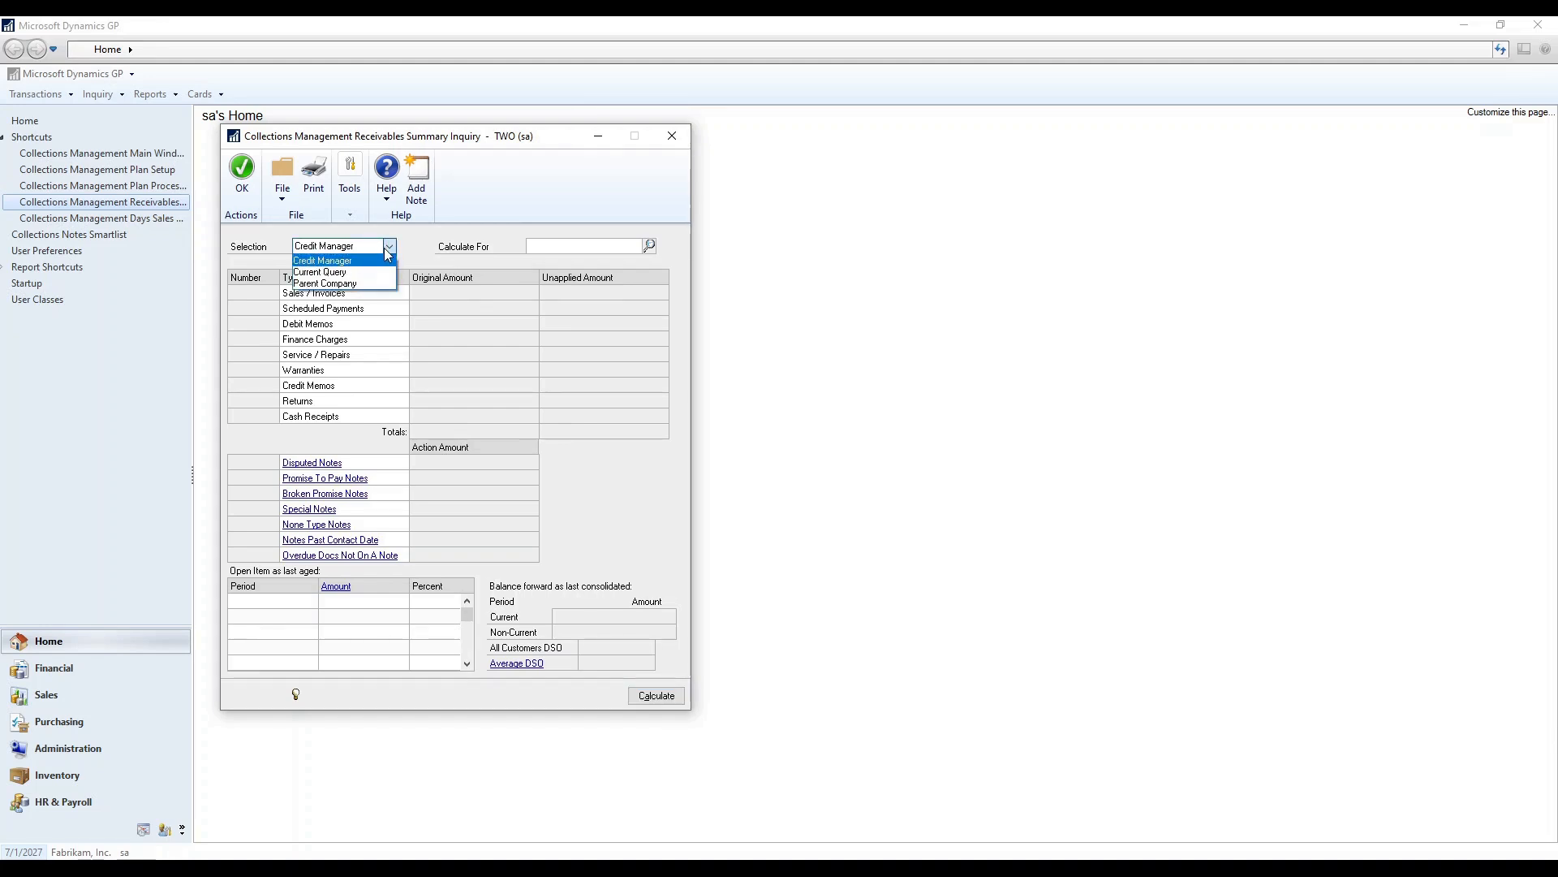
{"action": "left_click", "coordinate": [389, 250]}
{"action": "left_click", "coordinate": [650, 245]}
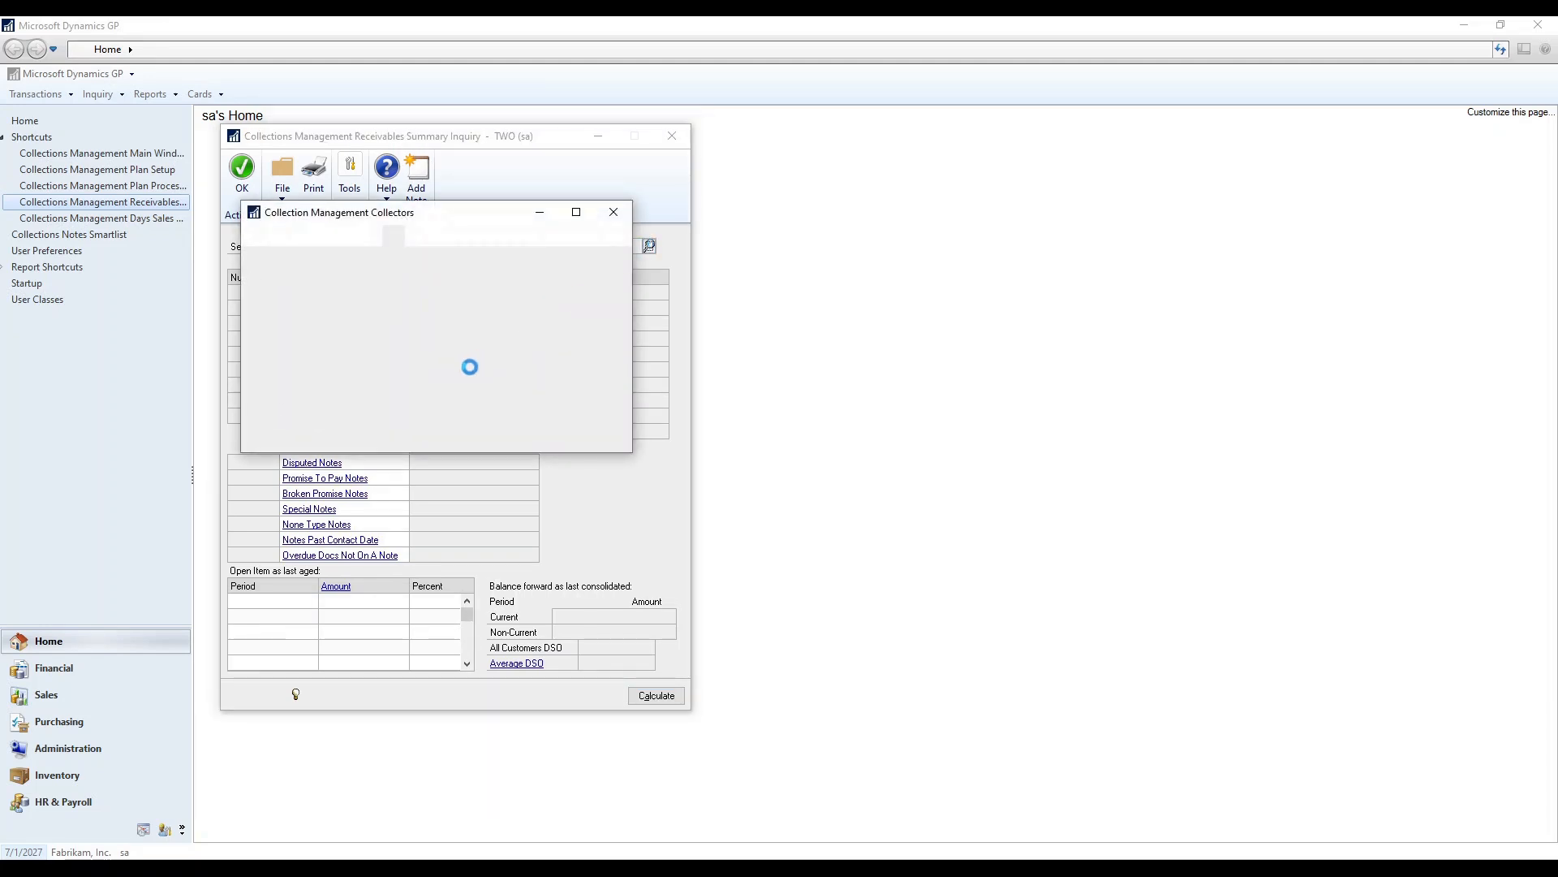
{"action": "left_click", "coordinate": [614, 212]}
{"action": "left_click", "coordinate": [367, 248]}
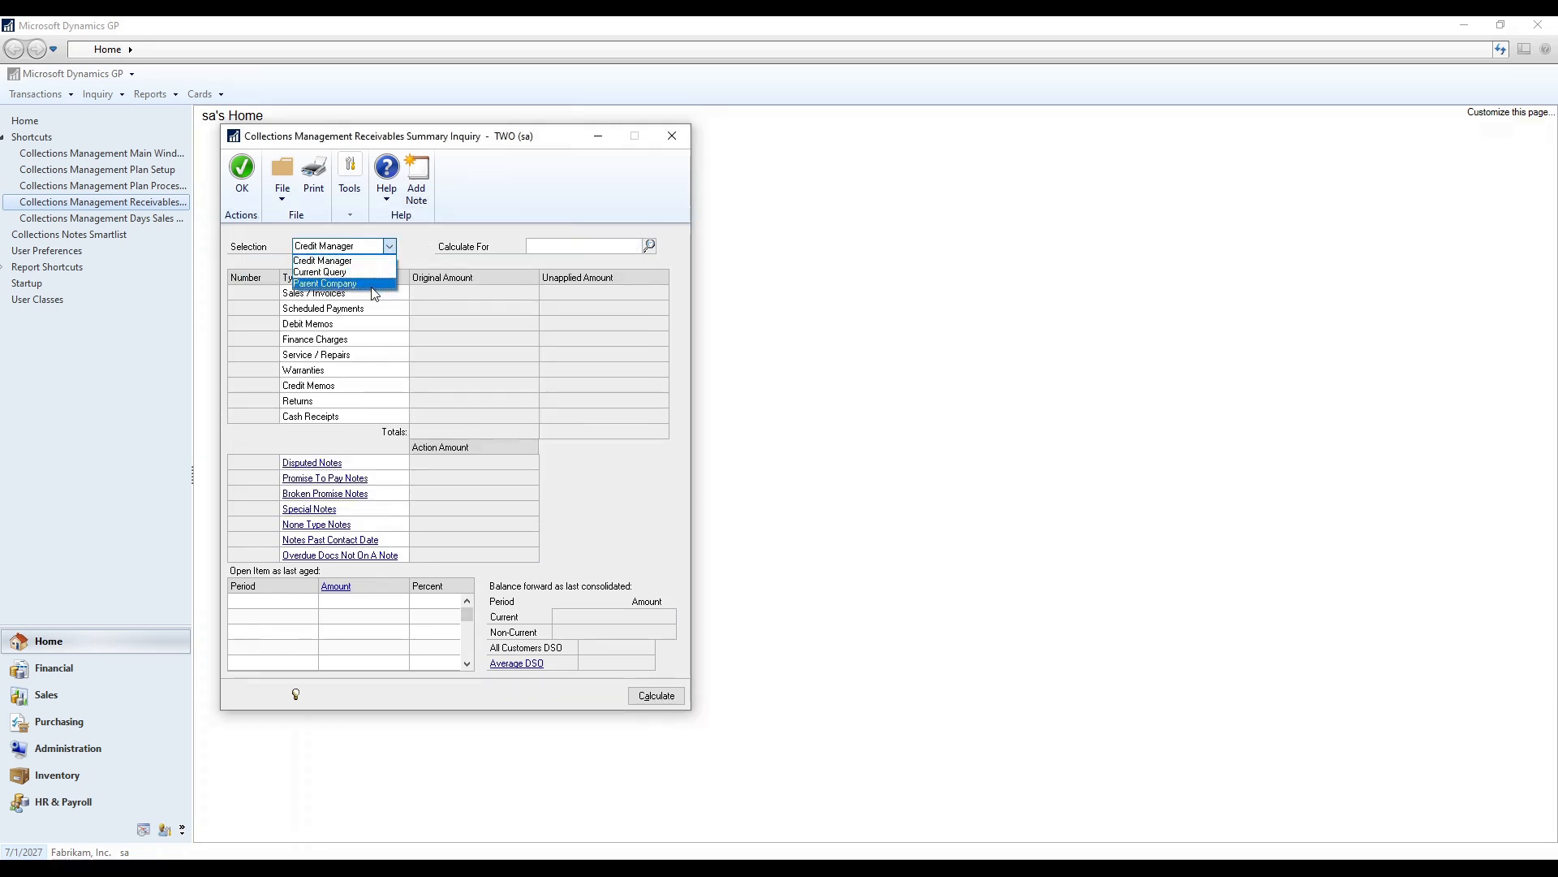
{"action": "left_click", "coordinate": [324, 261]}
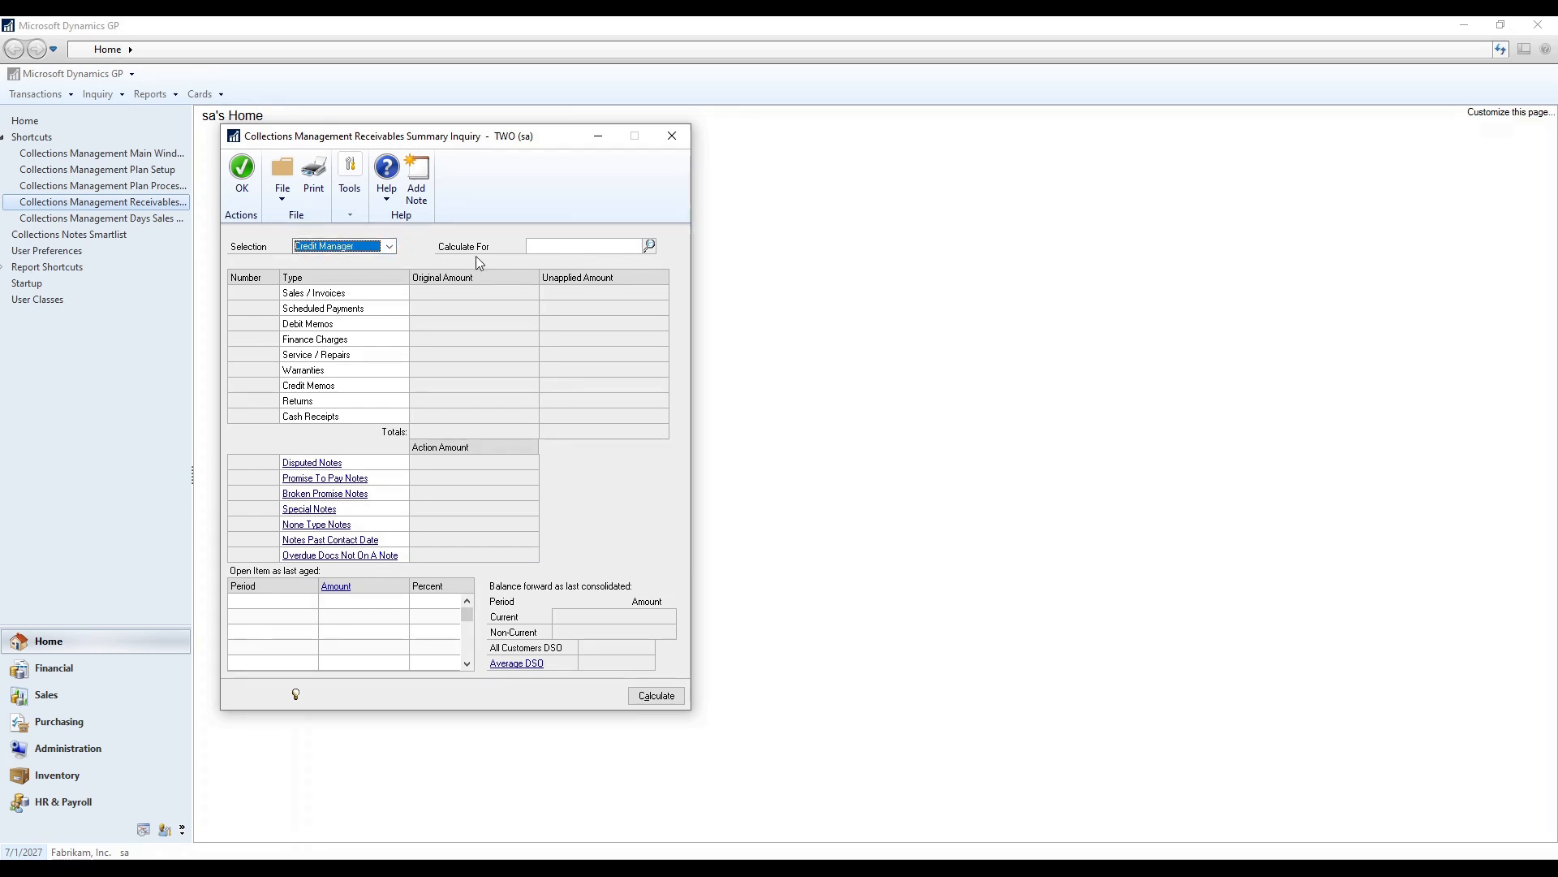
{"action": "left_click", "coordinate": [654, 695]}
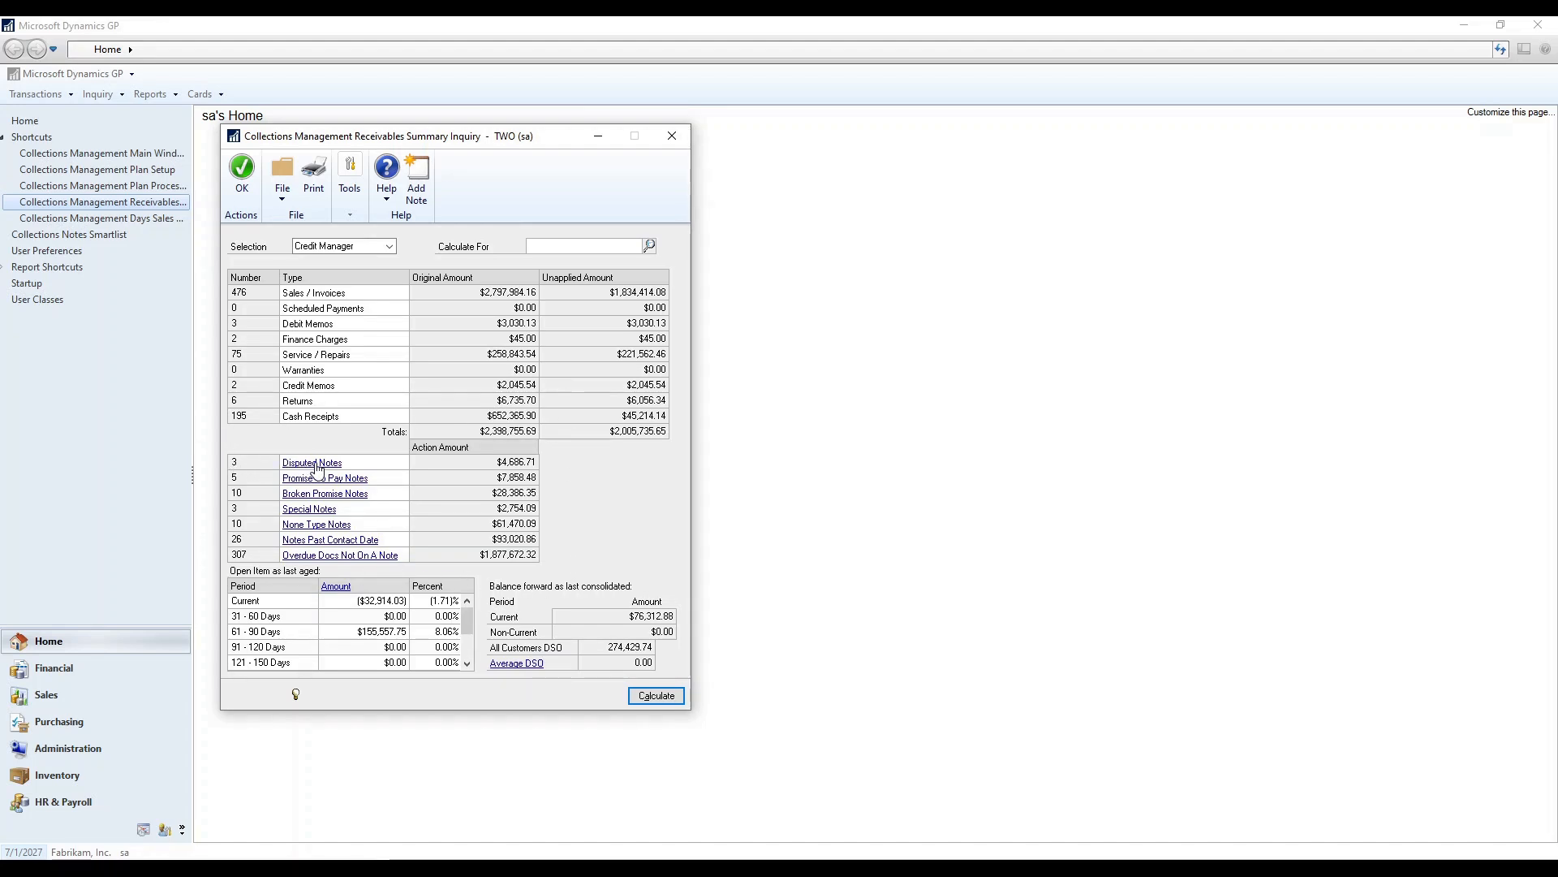
Examine the note details behind the Disputed Notes, Promise To Pay Notes and Notes Past Contact Date figures.
{"action": "left_click", "coordinate": [318, 463]}
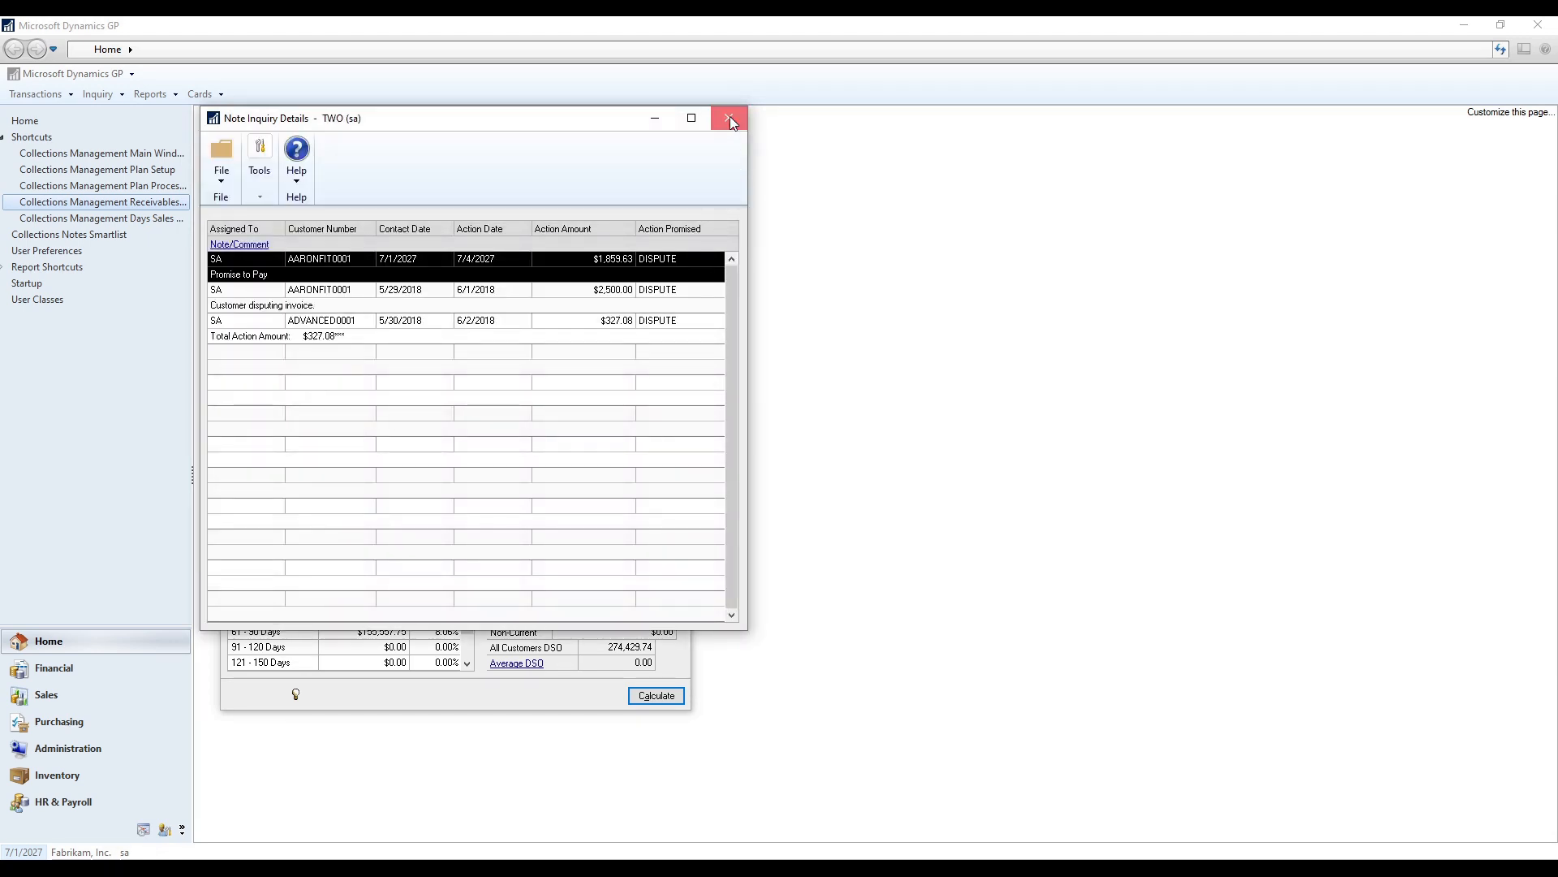
{"action": "left_click", "coordinate": [729, 117]}
{"action": "left_click", "coordinate": [328, 479]}
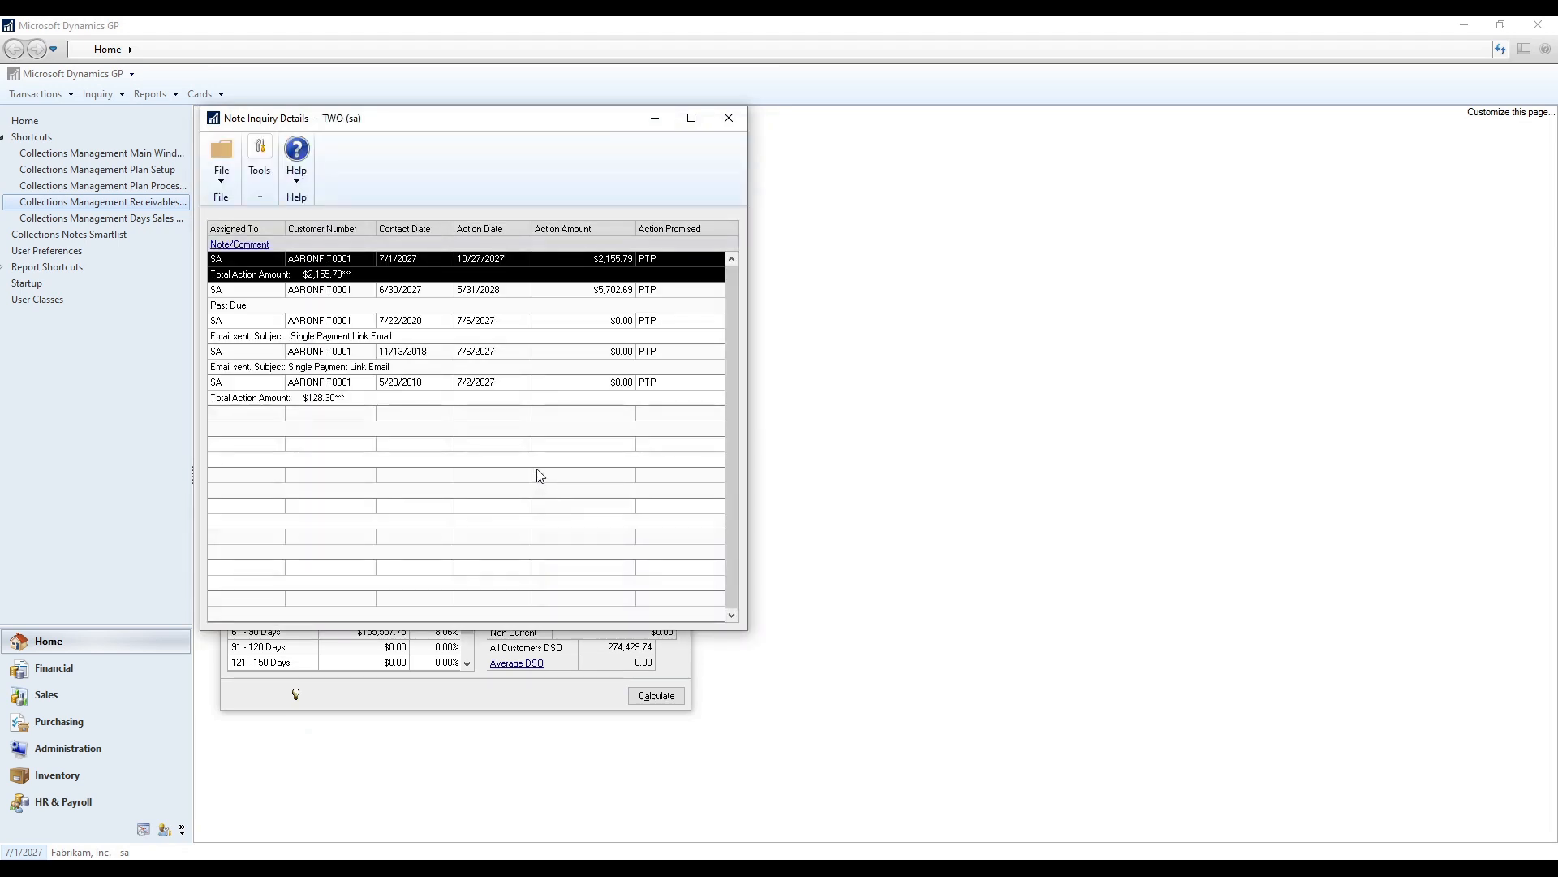
{"action": "left_click", "coordinate": [716, 124]}
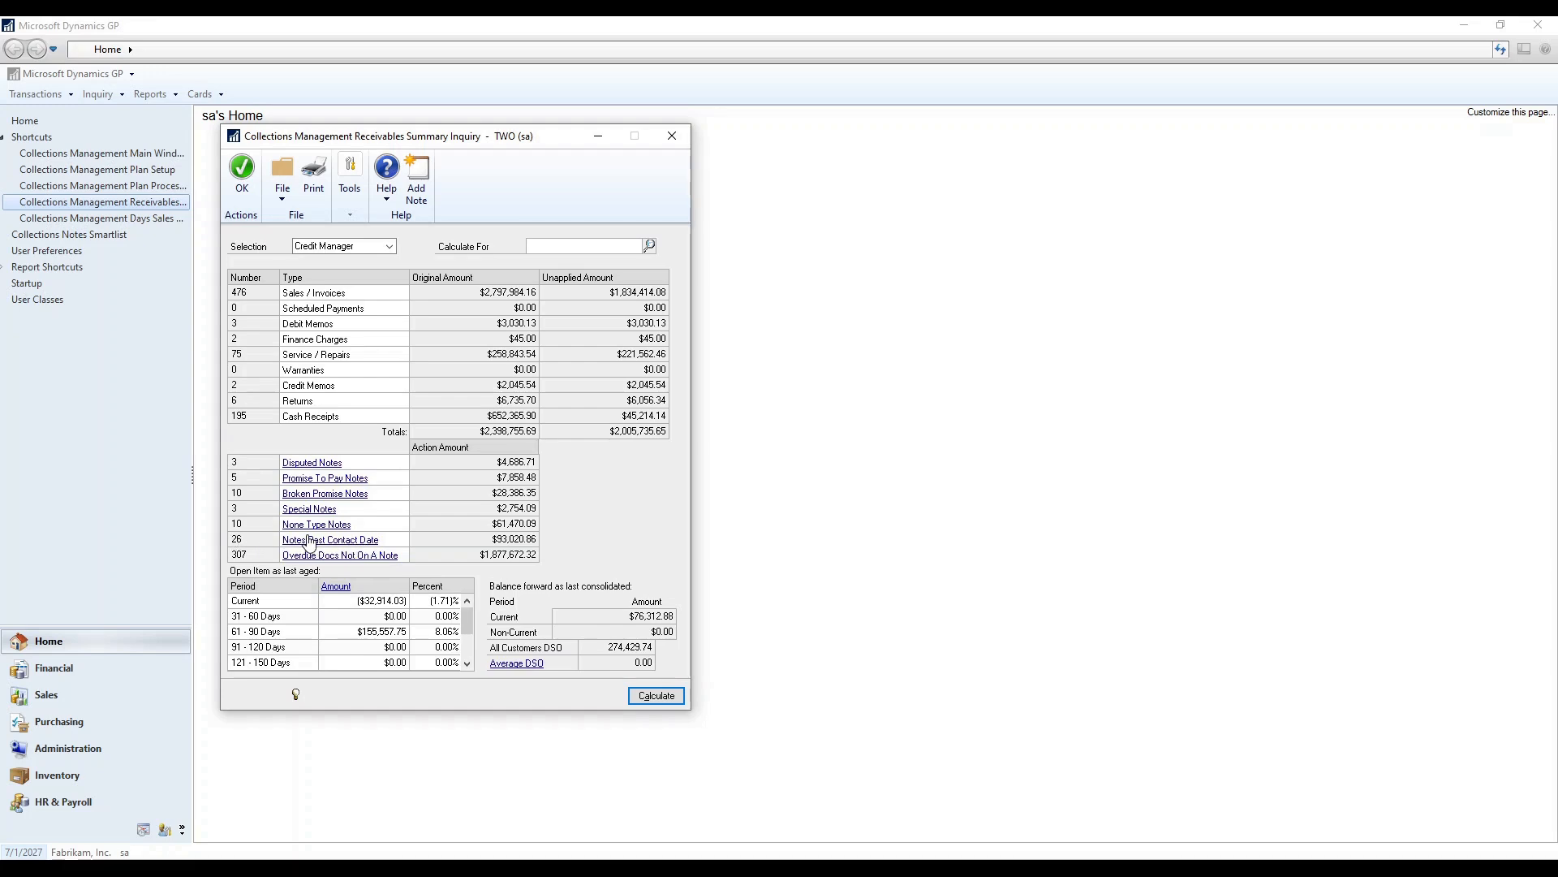
{"action": "left_click", "coordinate": [309, 540]}
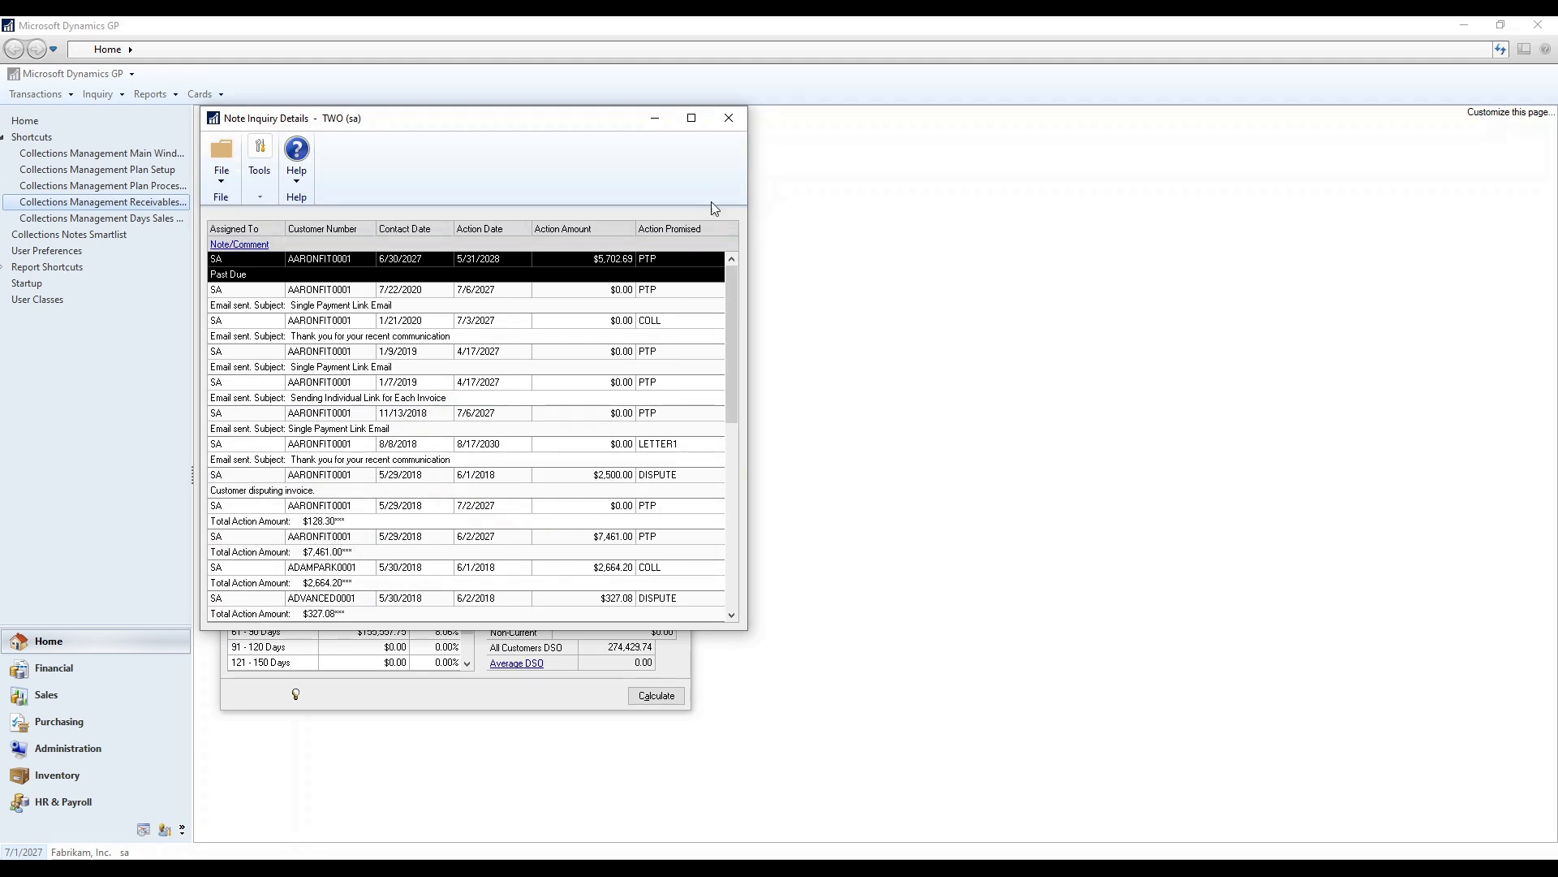
{"action": "left_click", "coordinate": [729, 118]}
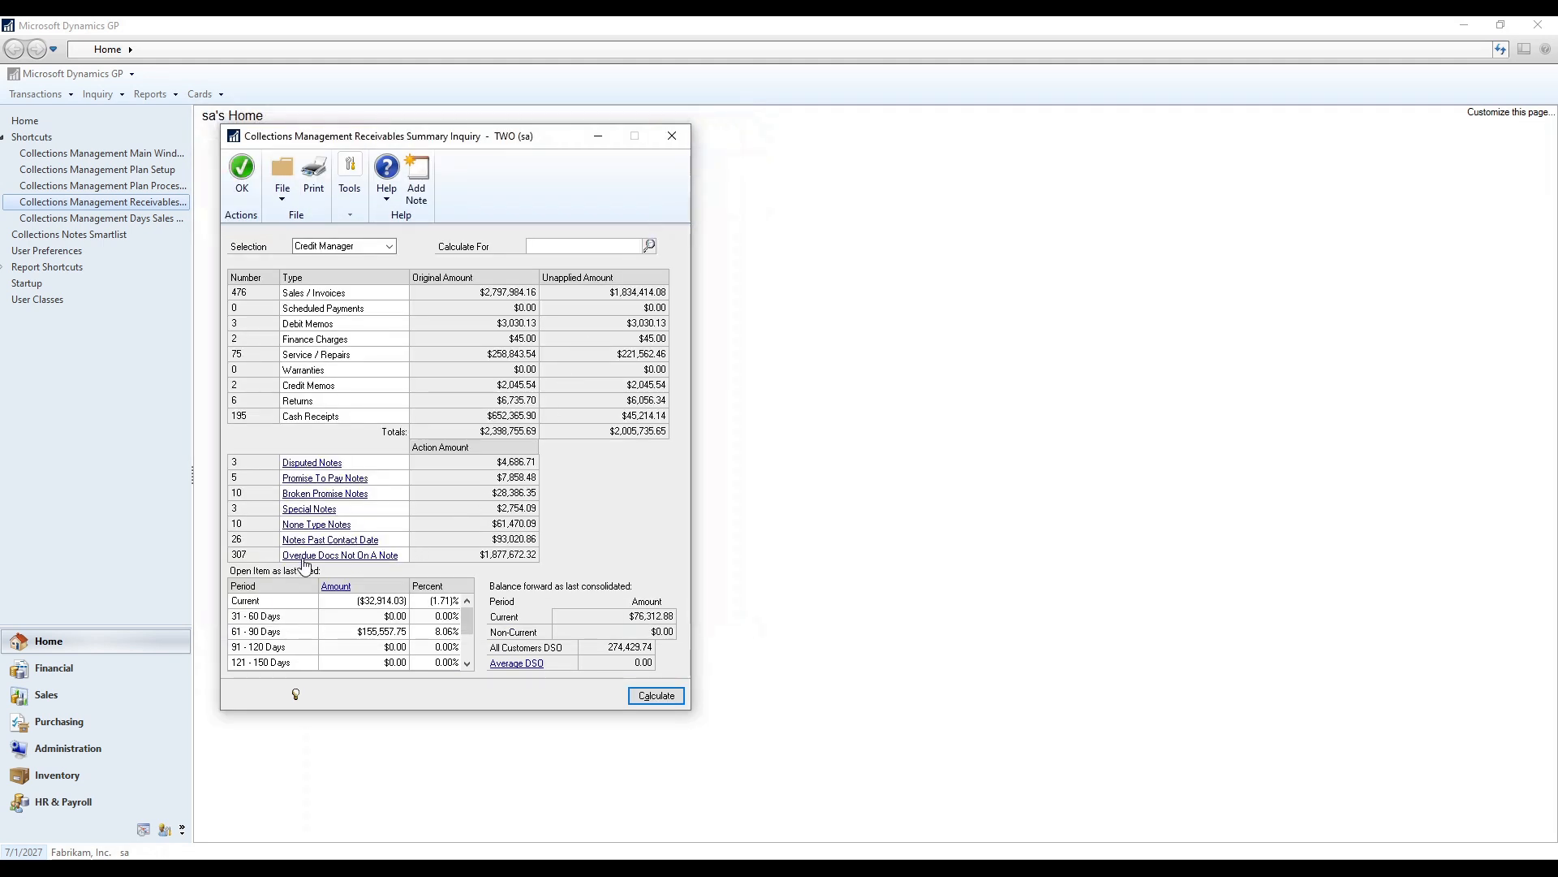
Inspect the overdue documents not on a note and the available assignees, then close the receivables summary inquiry.
{"action": "left_click", "coordinate": [363, 560]}
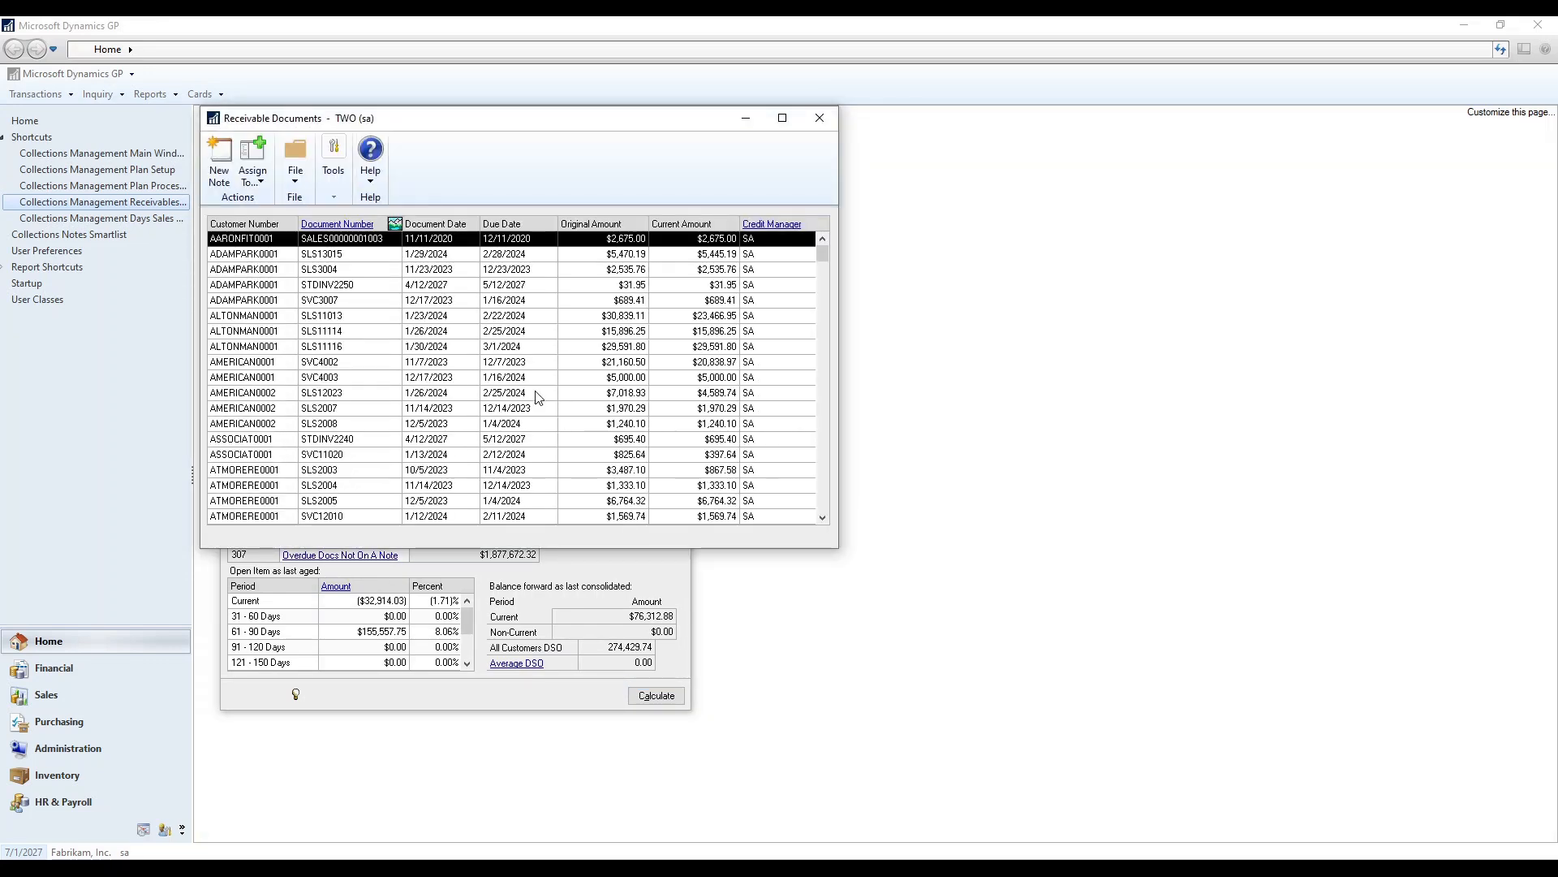
{"action": "left_click", "coordinate": [258, 180]}
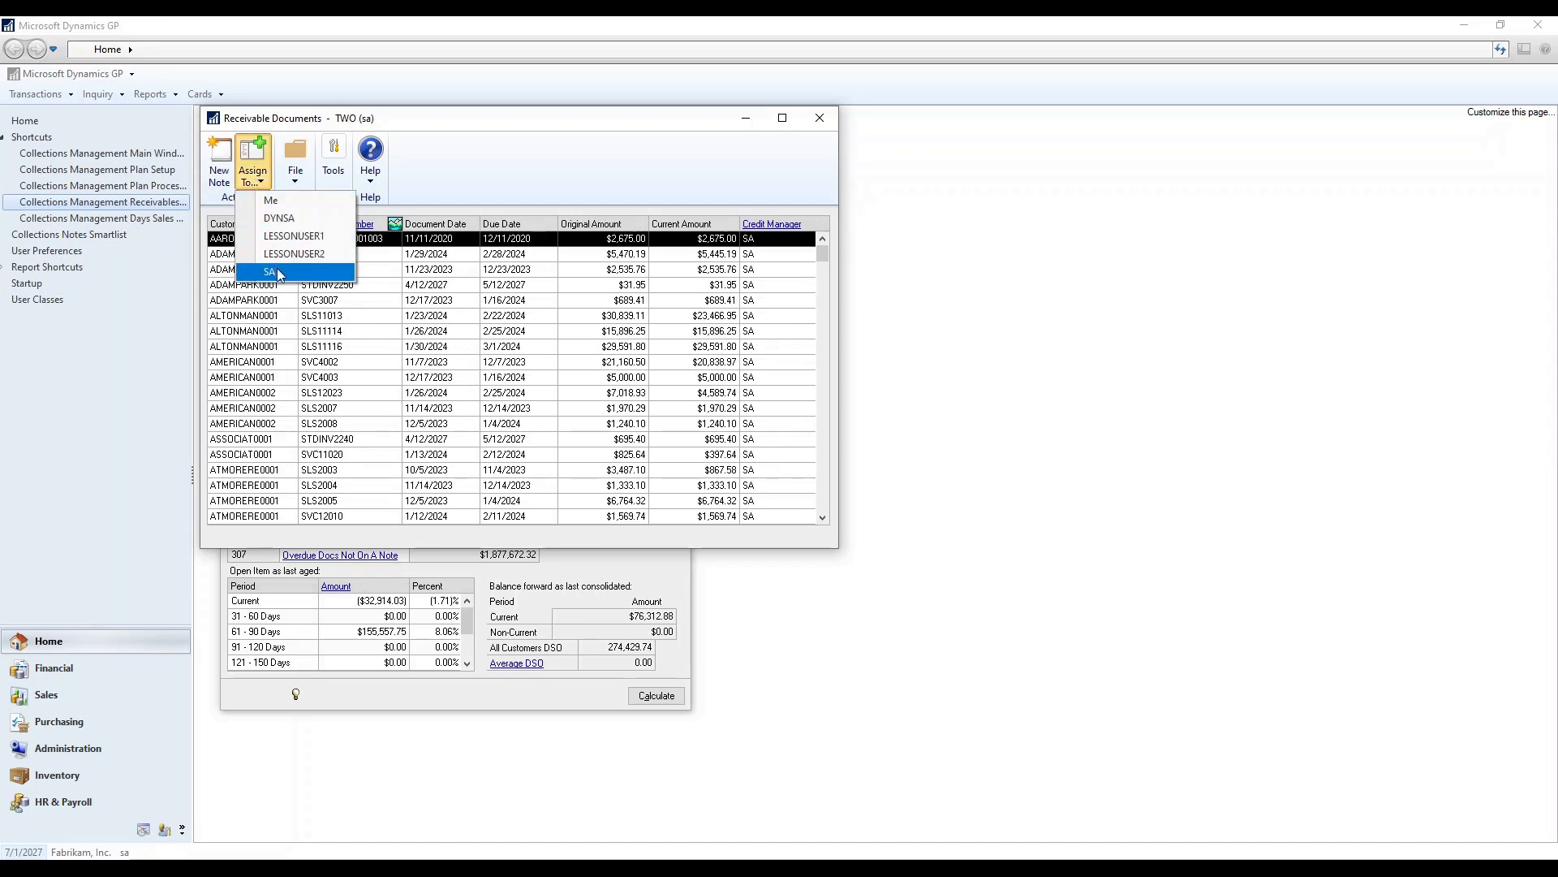
{"action": "left_click", "coordinate": [461, 192]}
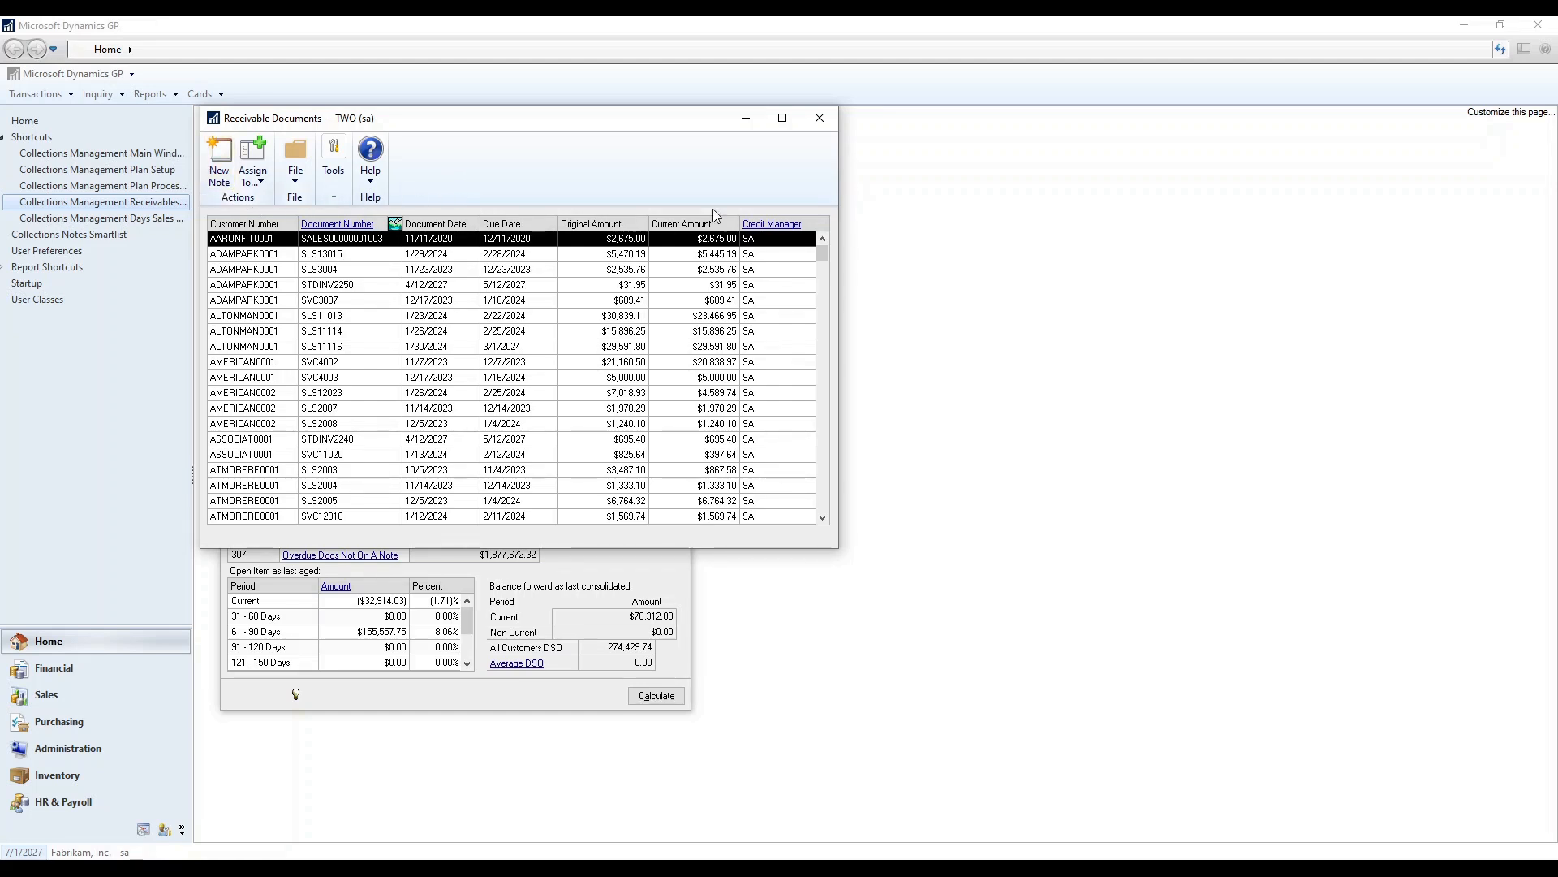
{"action": "left_click", "coordinate": [819, 117]}
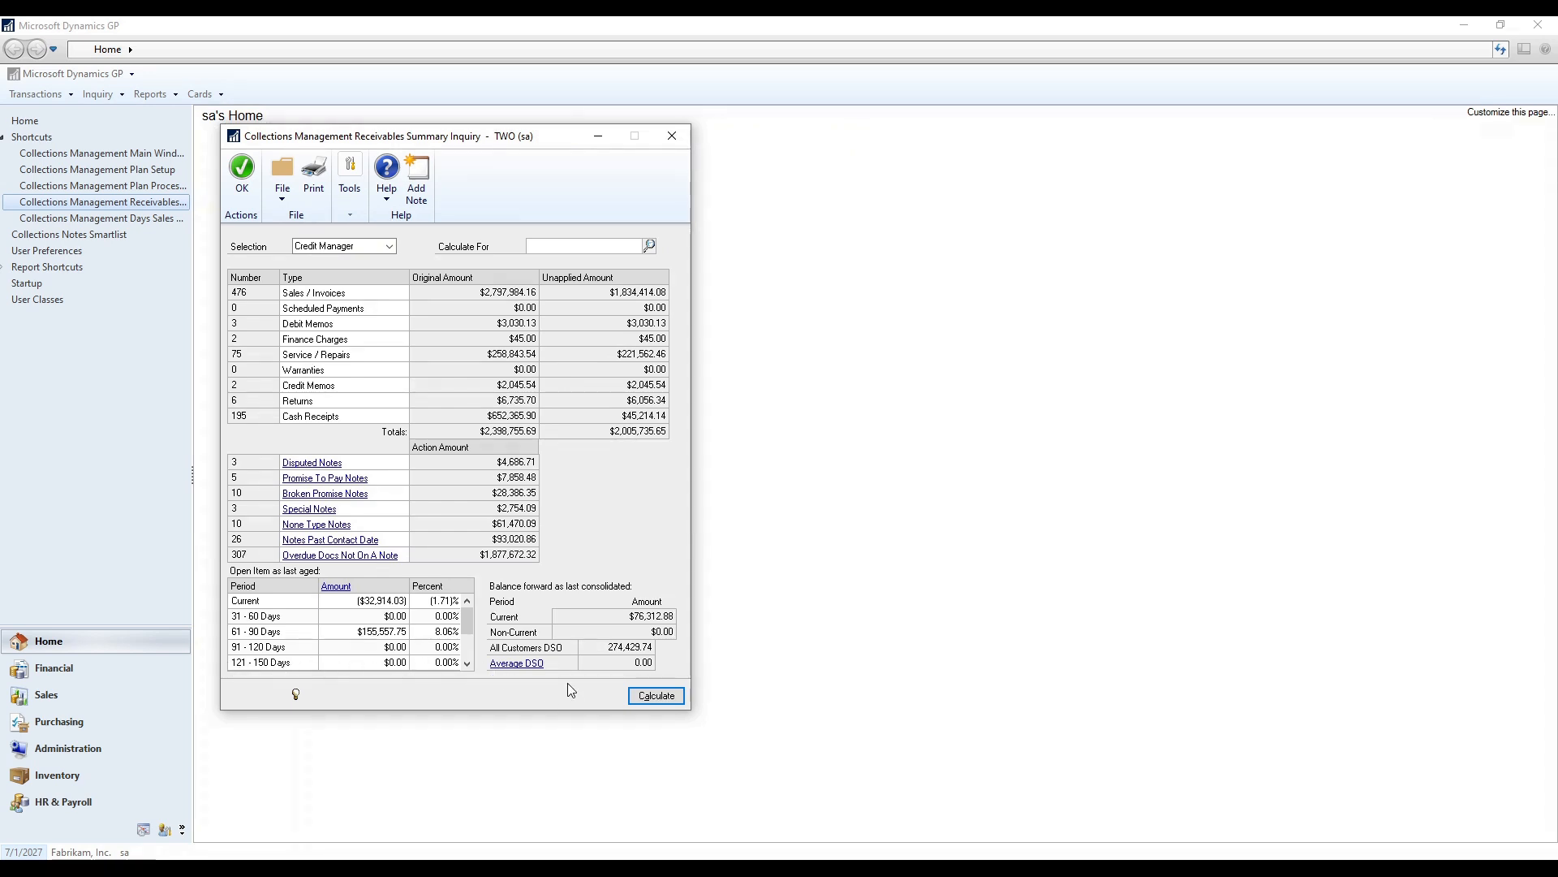
{"action": "left_click", "coordinate": [672, 135]}
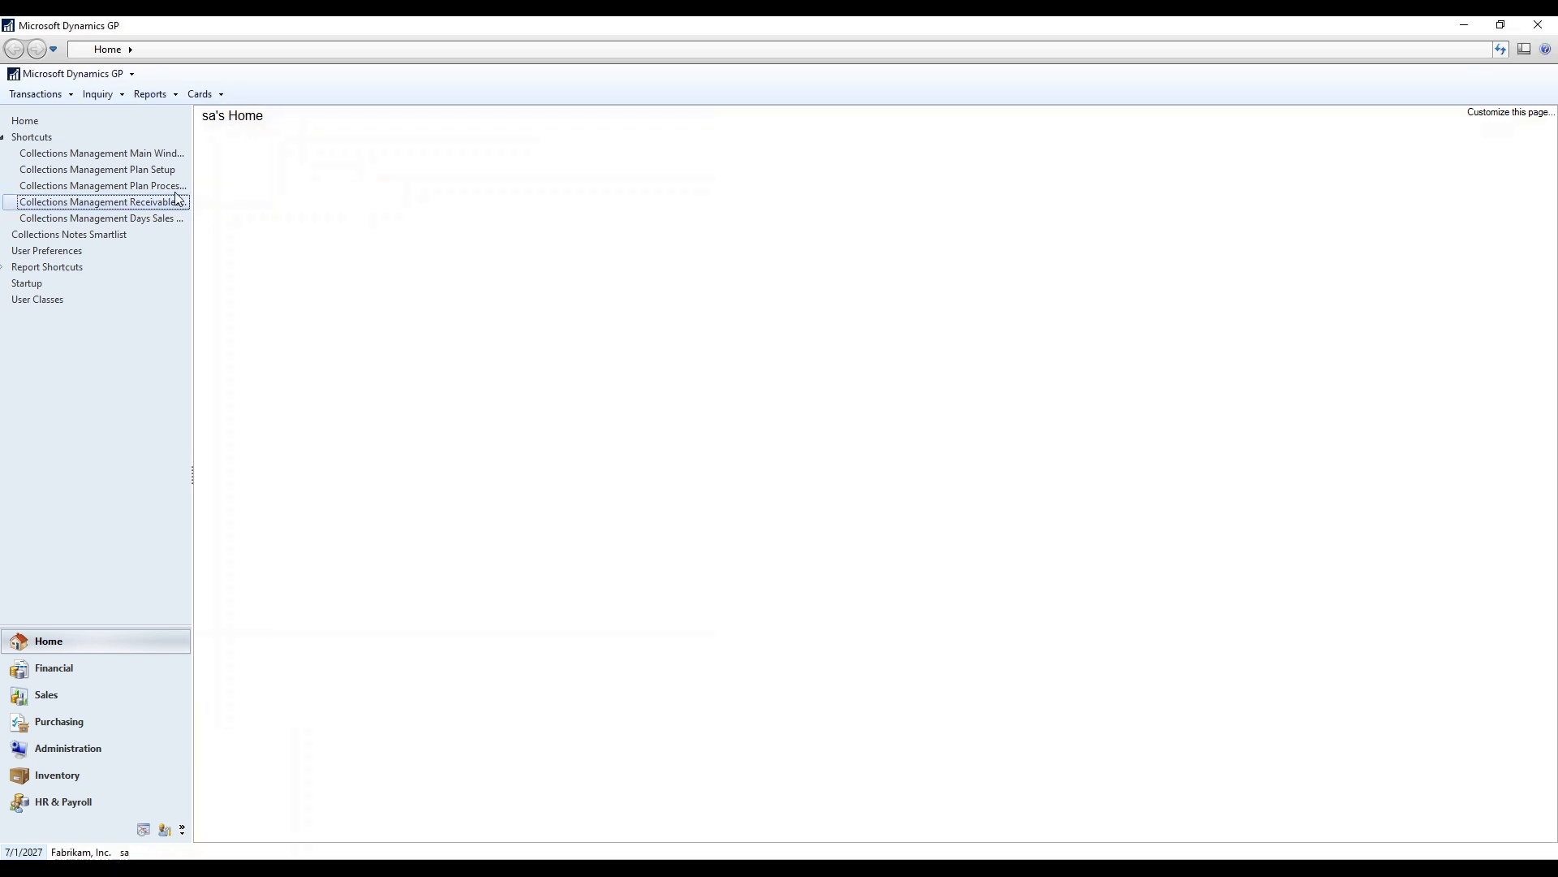
Calculate days sales outstanding for the preset date range, review the log through its latest entries, and close the window without logging the result.
{"action": "left_click", "coordinate": [122, 218]}
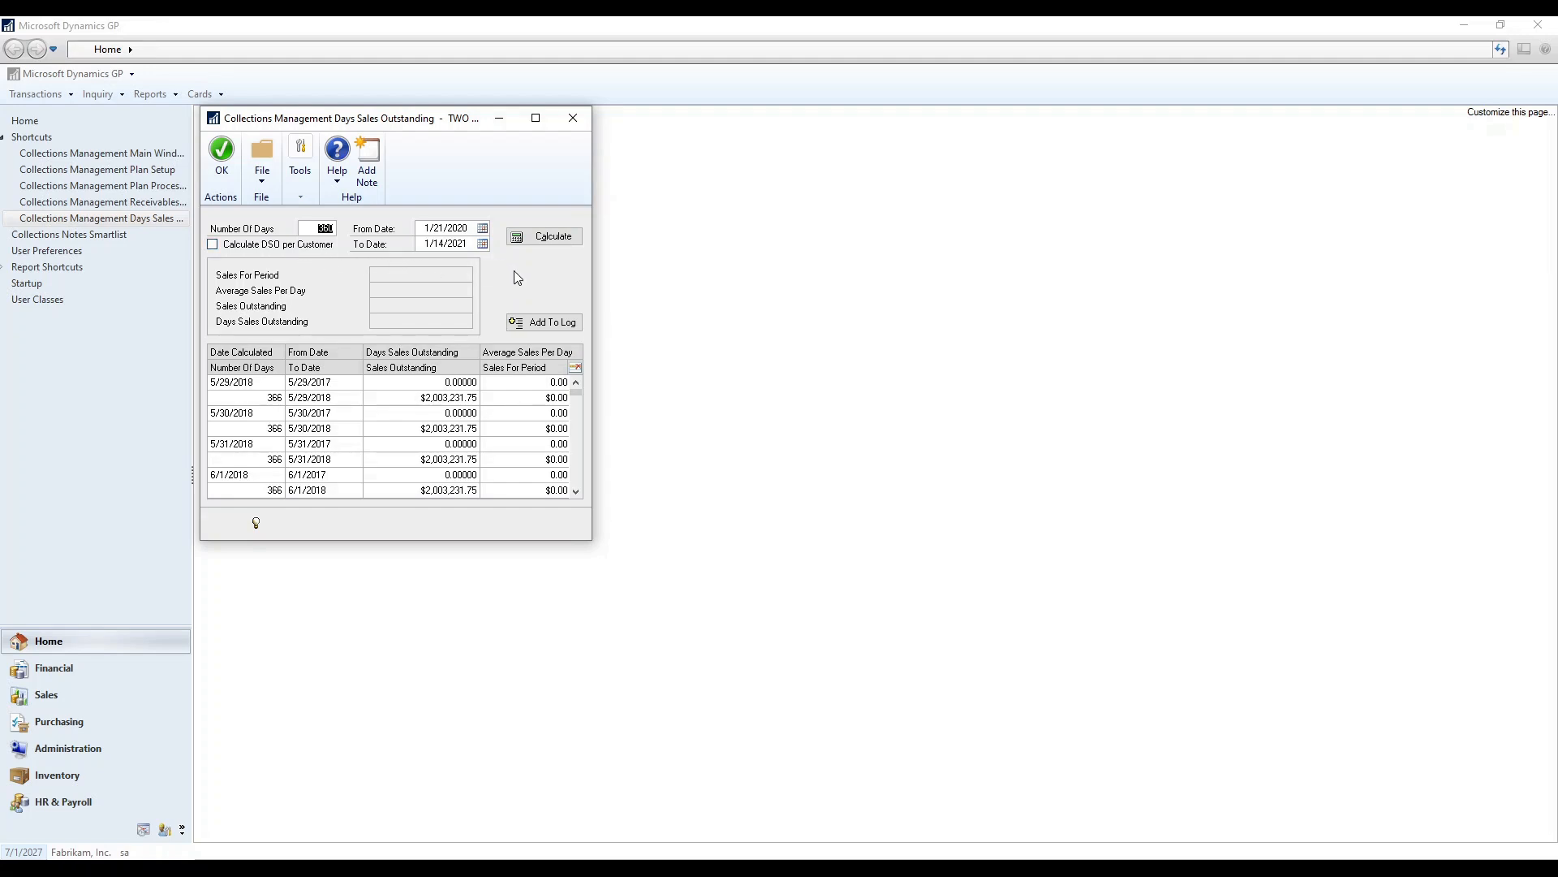
{"action": "left_click", "coordinate": [544, 236]}
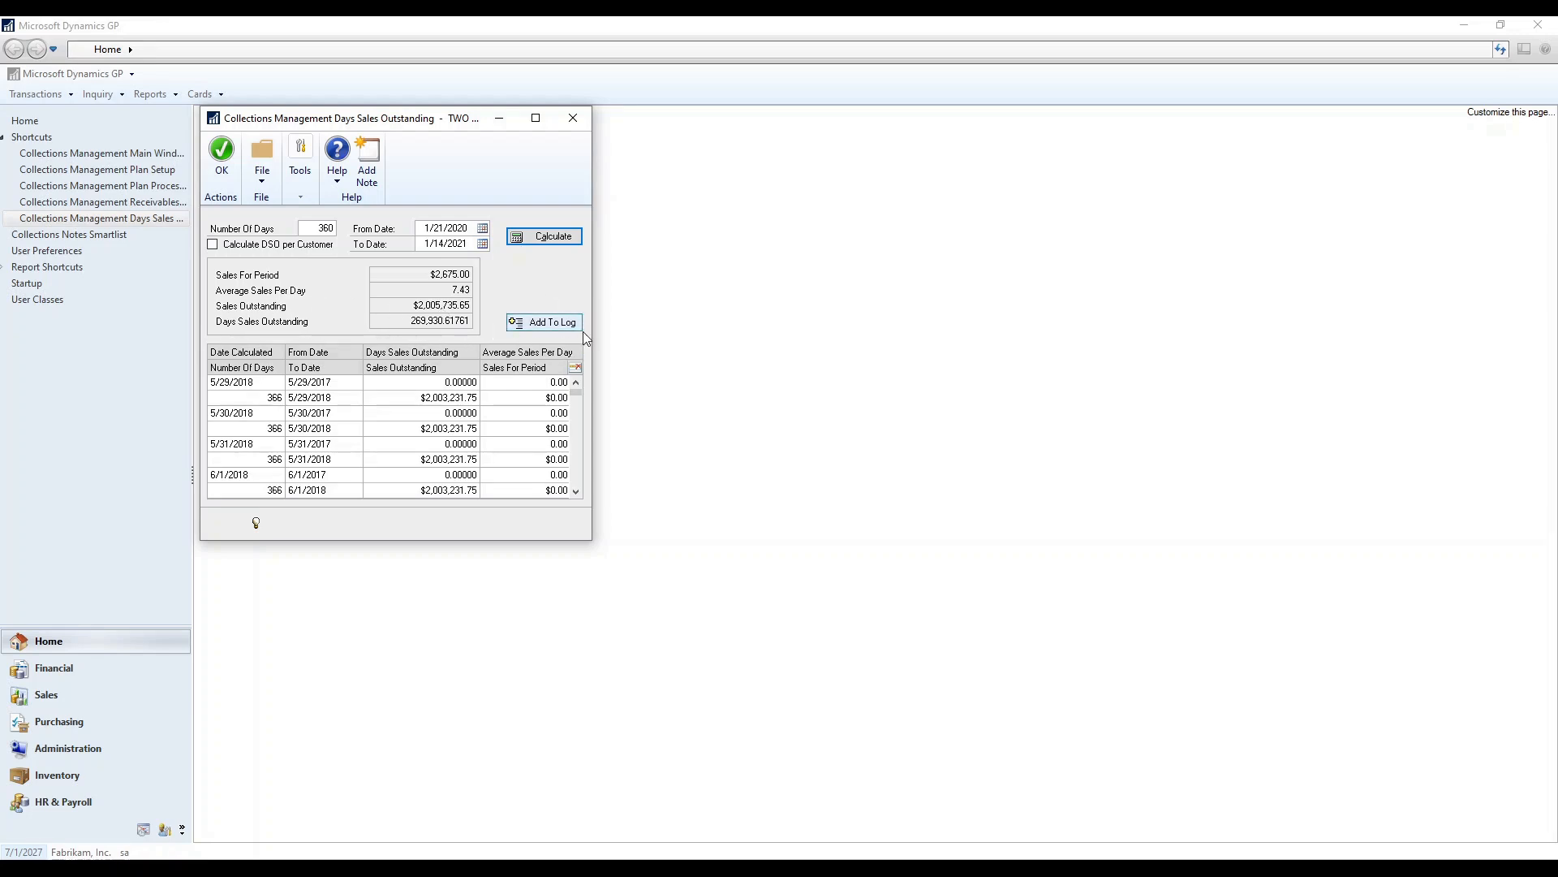
{"action": "left_click", "coordinate": [577, 400]}
{"action": "left_click", "coordinate": [573, 392]}
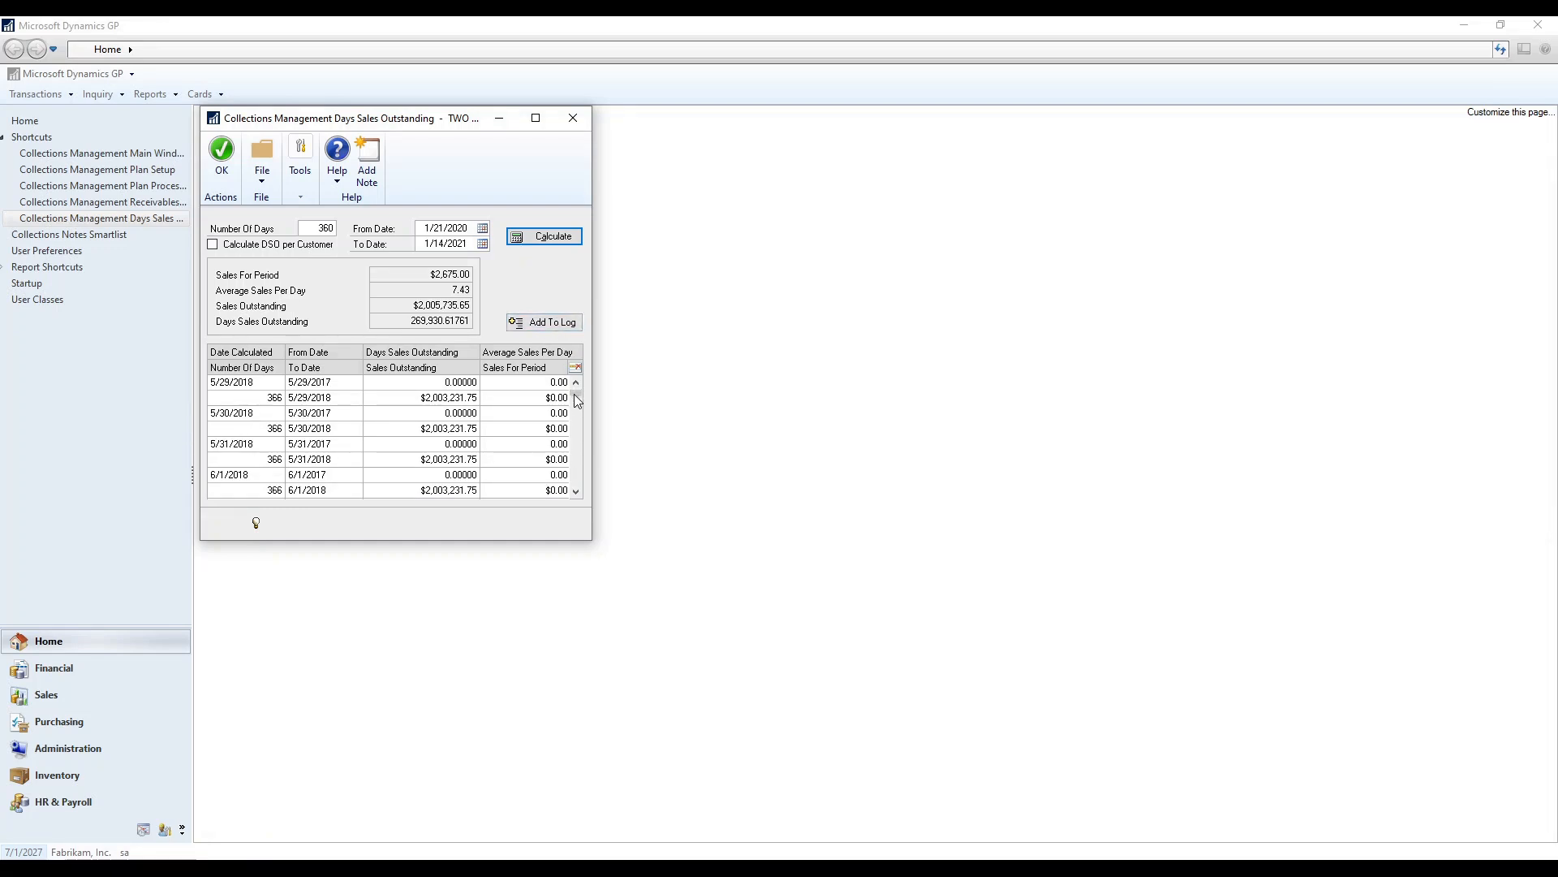
{"action": "left_click_drag", "start_coordinate": [576, 397], "coordinate": [577, 496]}
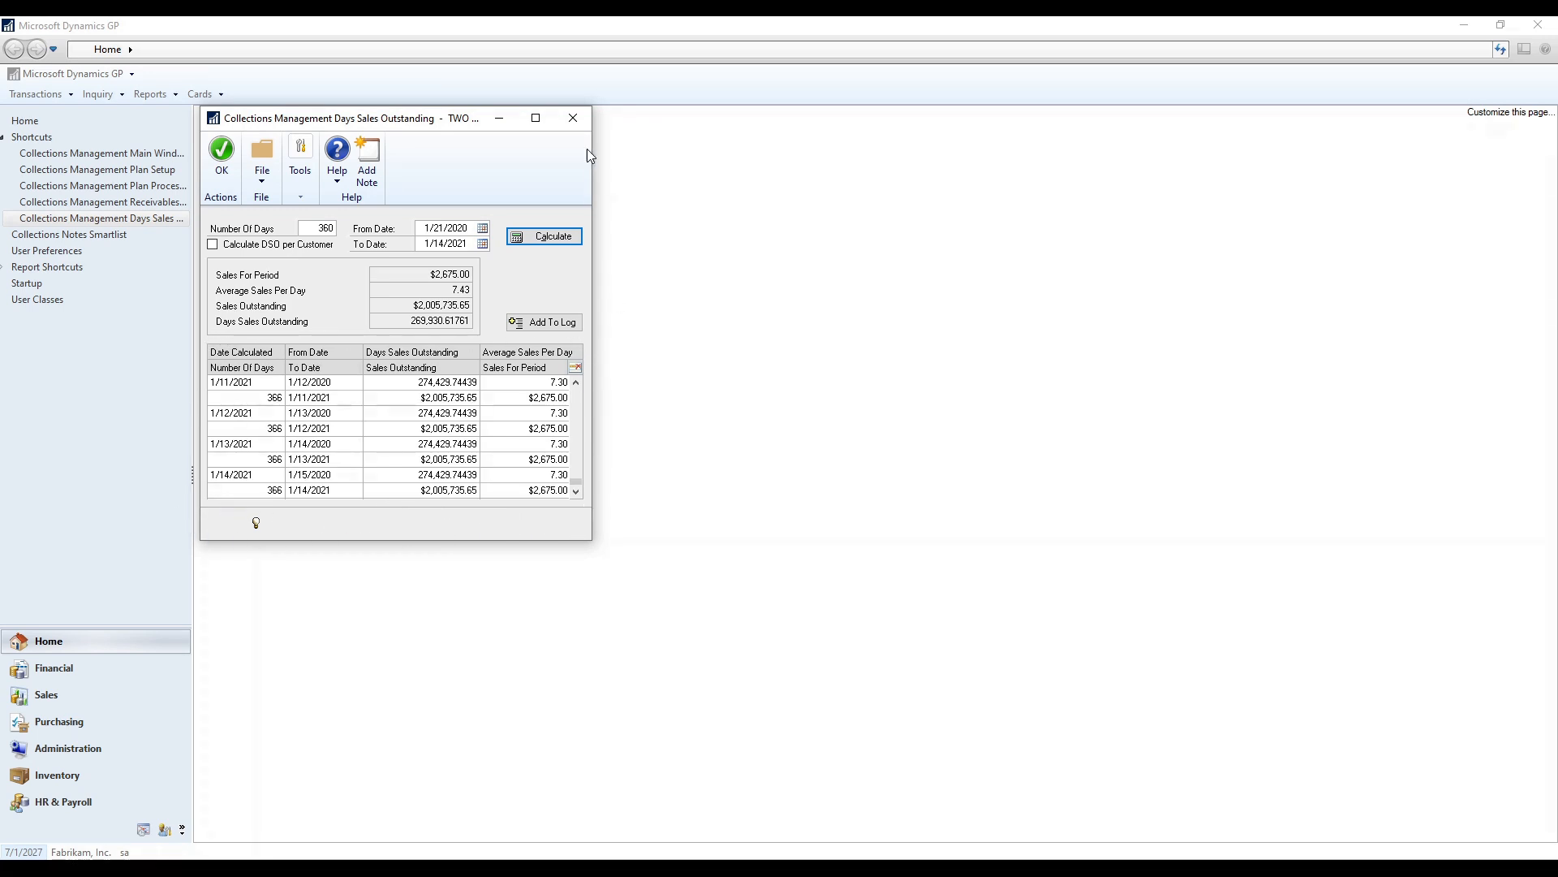
{"action": "left_click", "coordinate": [576, 120]}
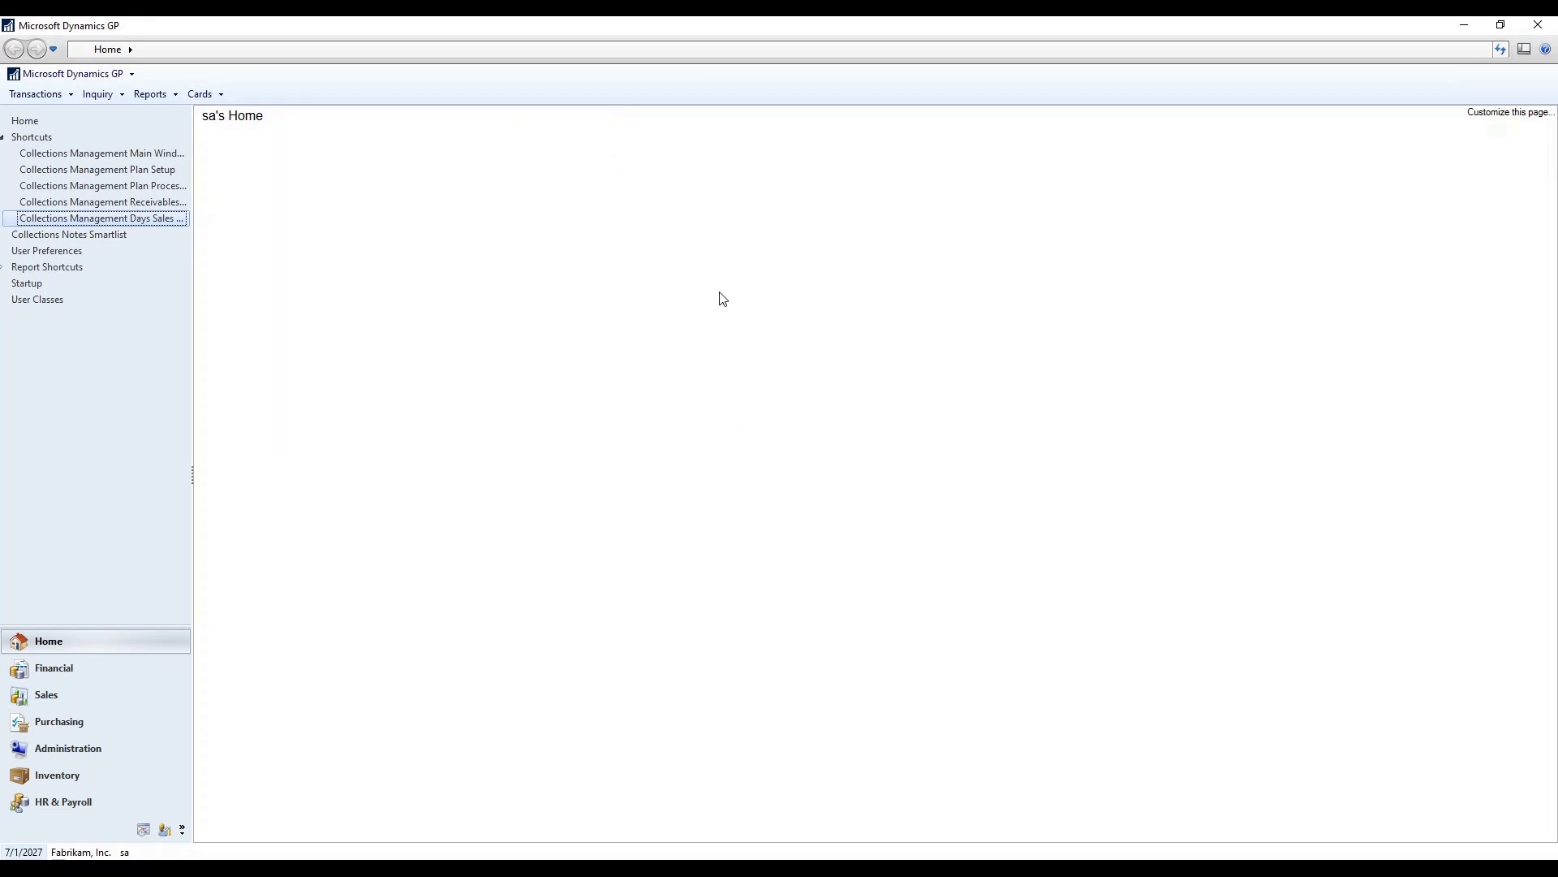
Switch to the Collections Management presentation in PowerPoint at the closing questions and comments slide.
{"action": "key", "text": "alt+Tab"}
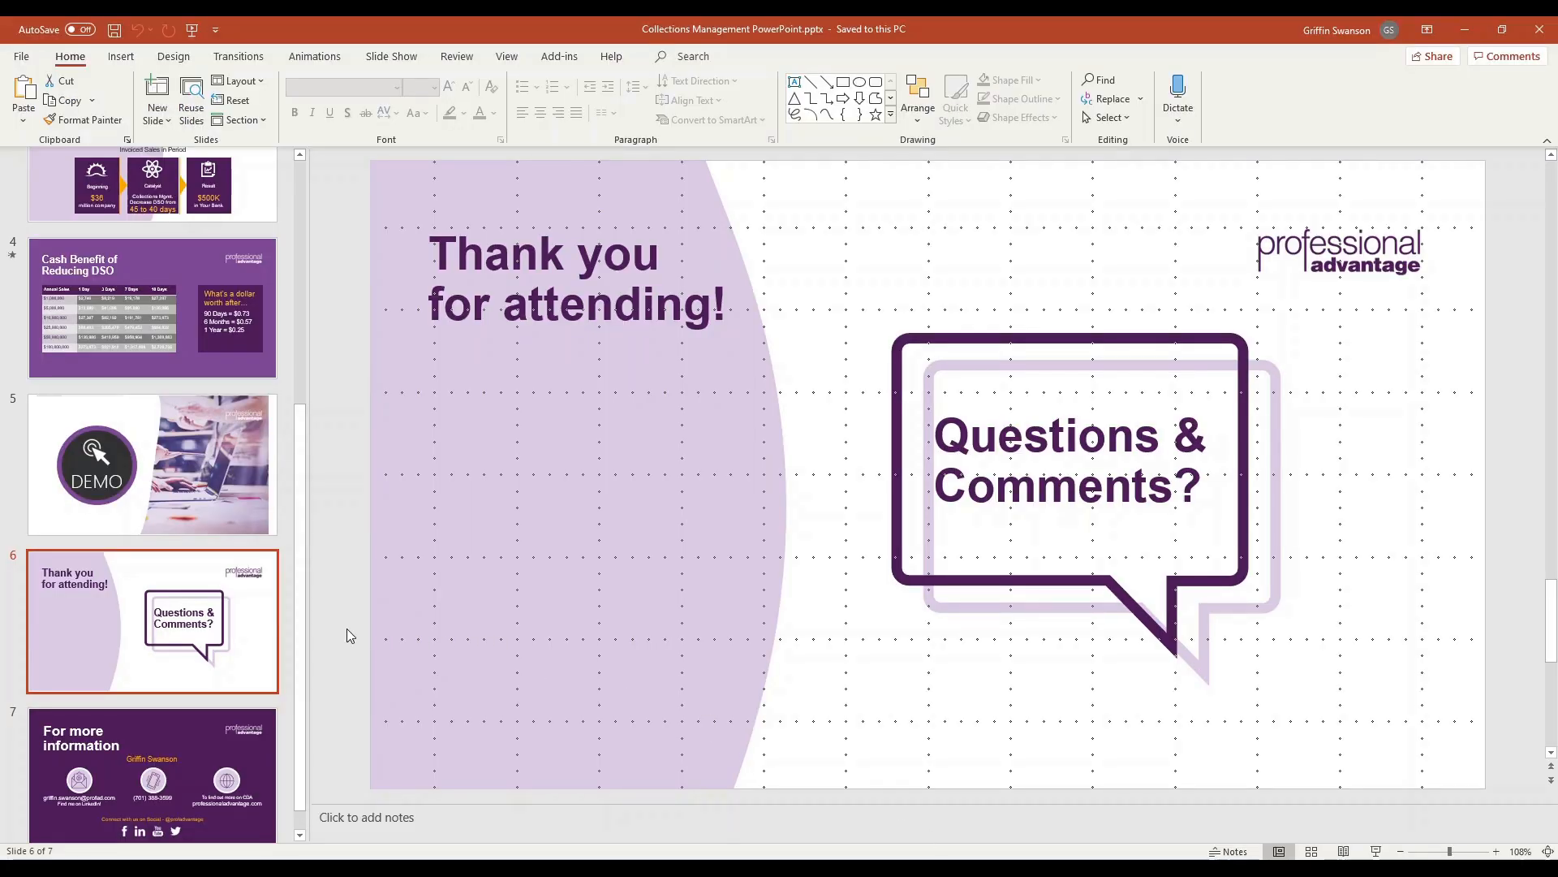